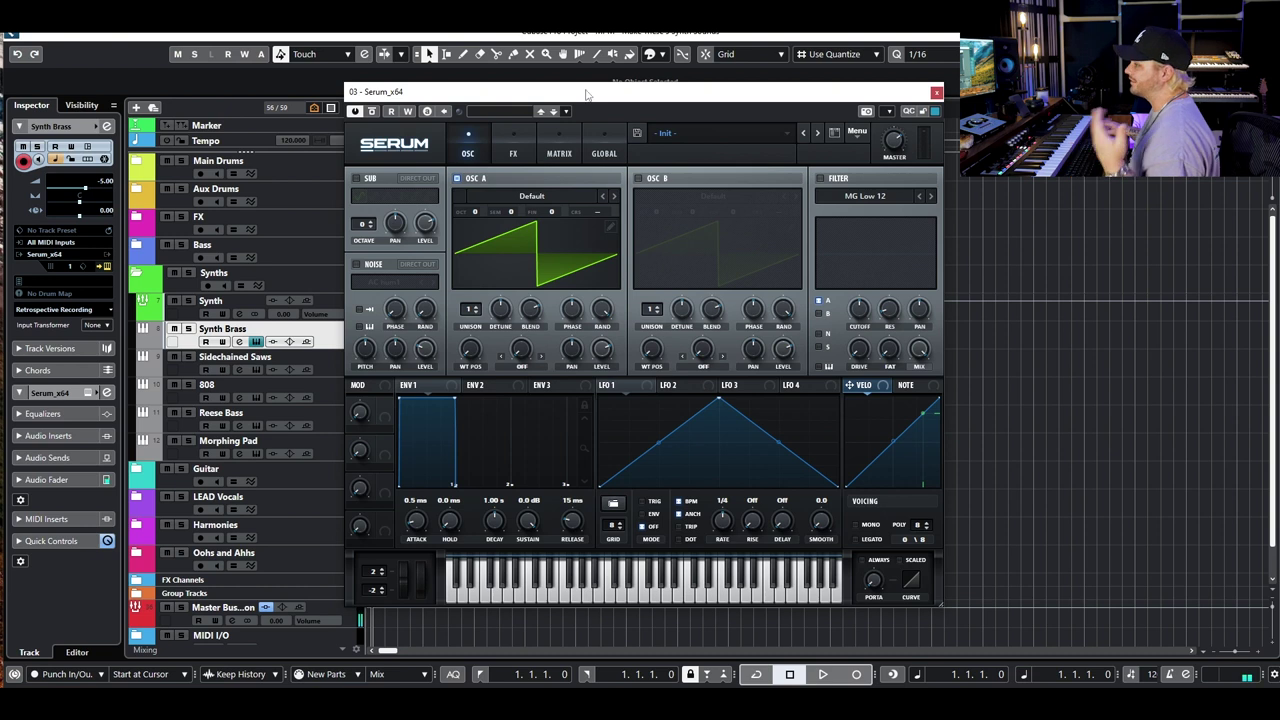
# Set oscillator A to 7 unison voices and adjust its detune to about 0.17 along with its blend
pyautogui.moveTo(587, 95); pyautogui.dragTo(641, 91)
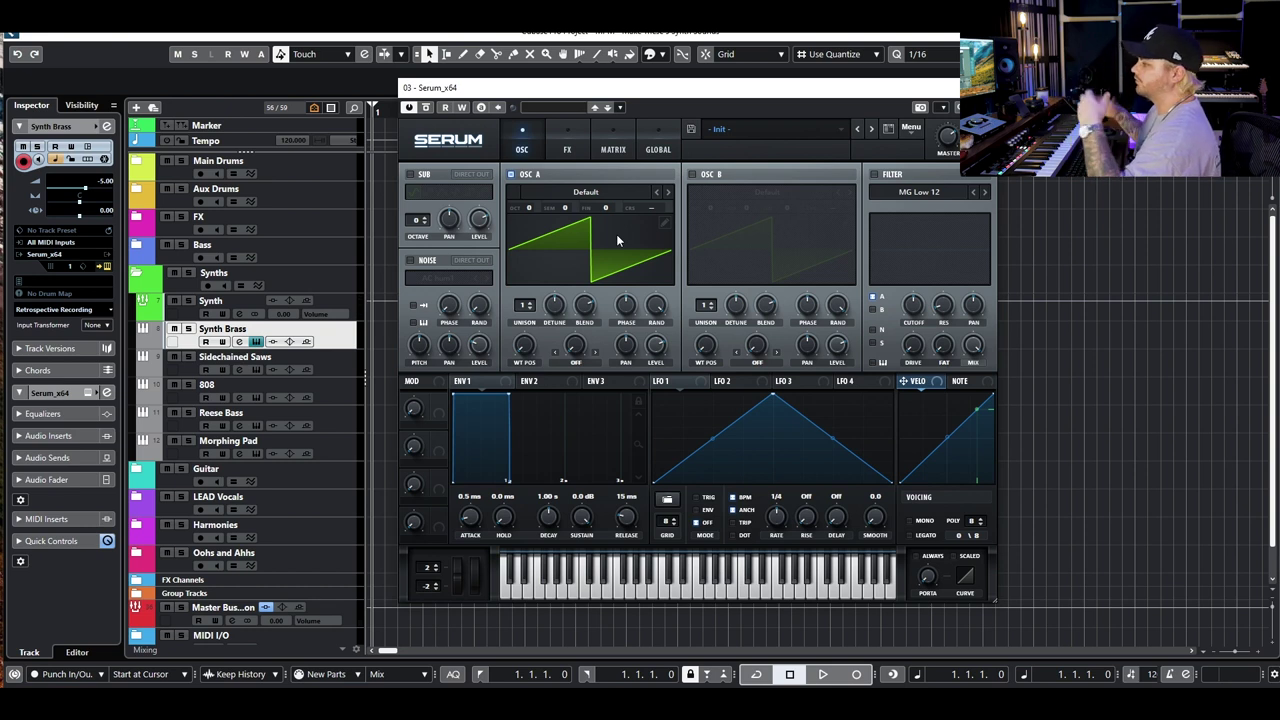
pyautogui.moveTo(524, 308)
pyautogui.mouseDown()
pyautogui.moveTo(548, 287)
pyautogui.moveTo(529, 308)
pyautogui.mouseUp()
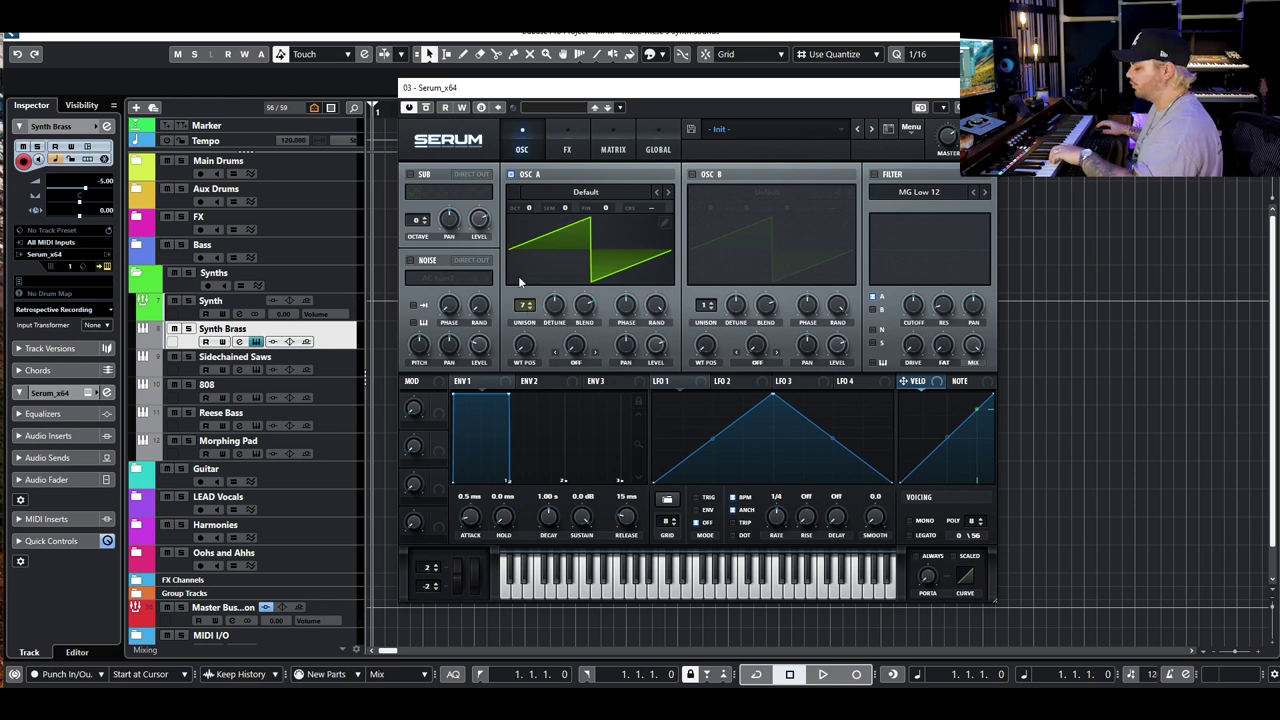
pyautogui.click(560, 312)
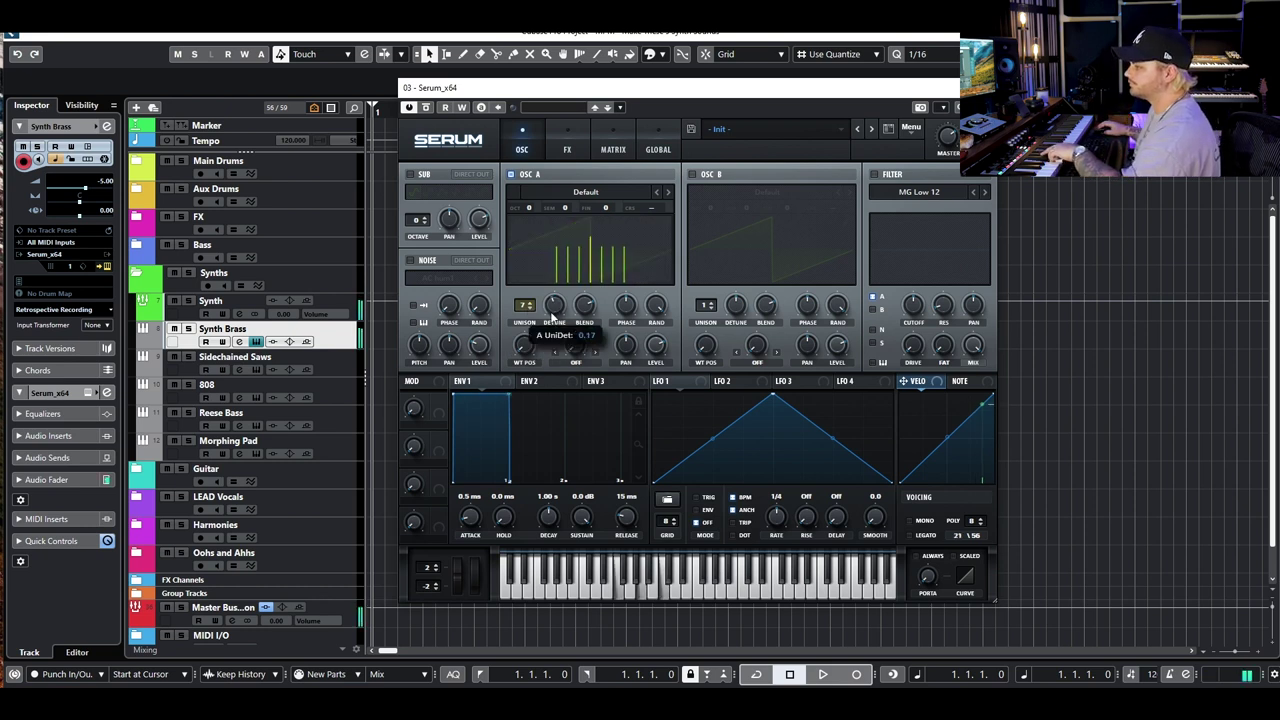
pyautogui.click(587, 317)
pyautogui.moveTo(587, 317); pyautogui.dragTo(594, 306)
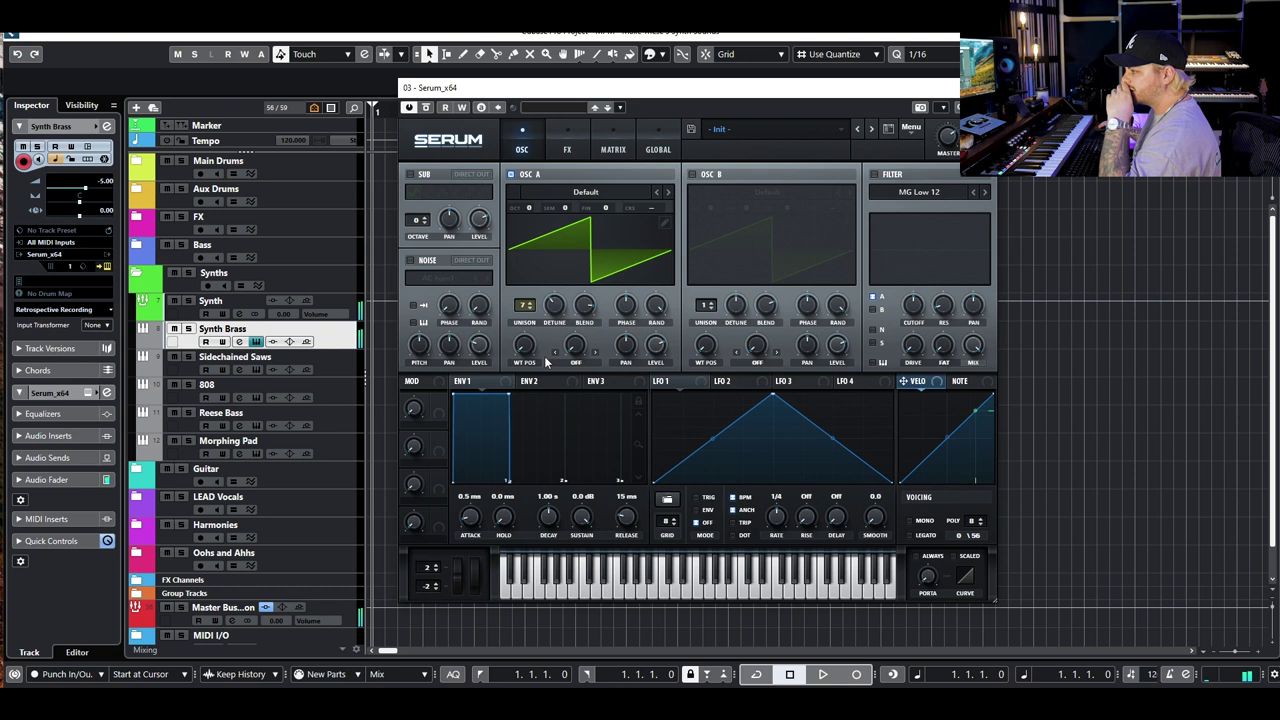
# Shape Envelope 1 with about 44 ms attack, 3.03 s decay and the sustain fully down at -∞ dB
pyautogui.moveTo(509, 393); pyautogui.dragTo(571, 505)
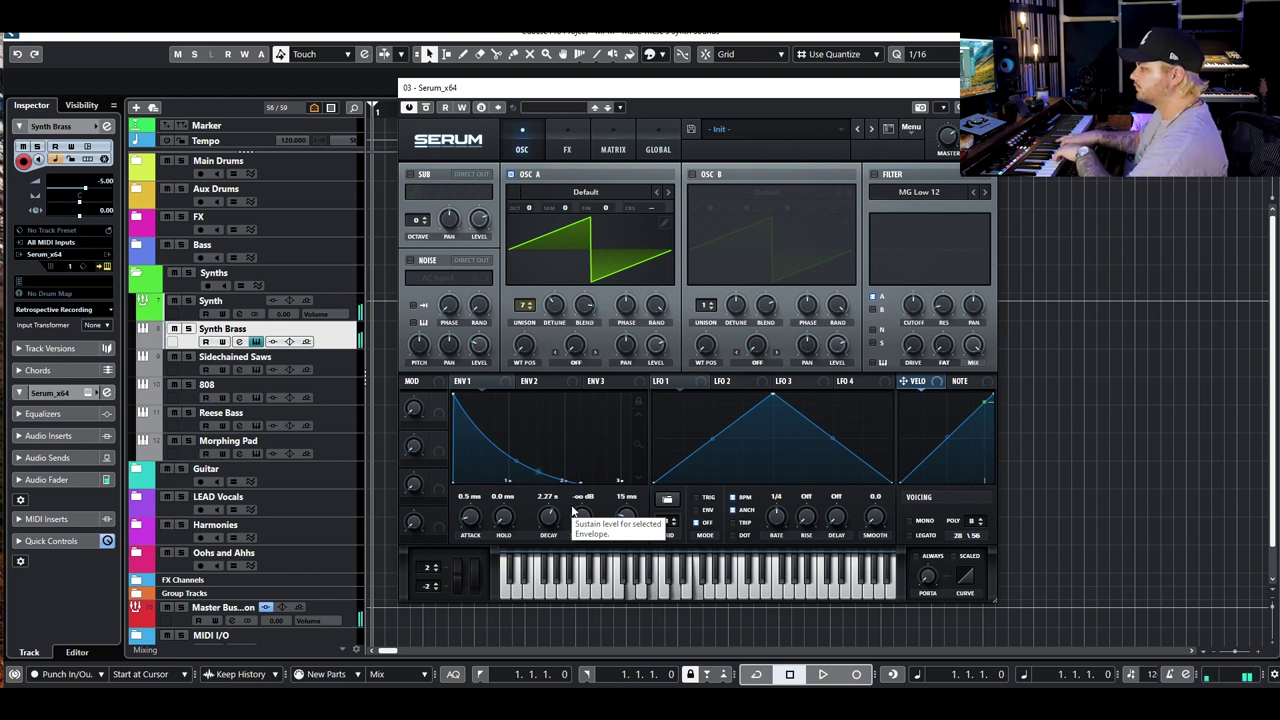
pyautogui.moveTo(548, 516); pyautogui.dragTo(558, 518)
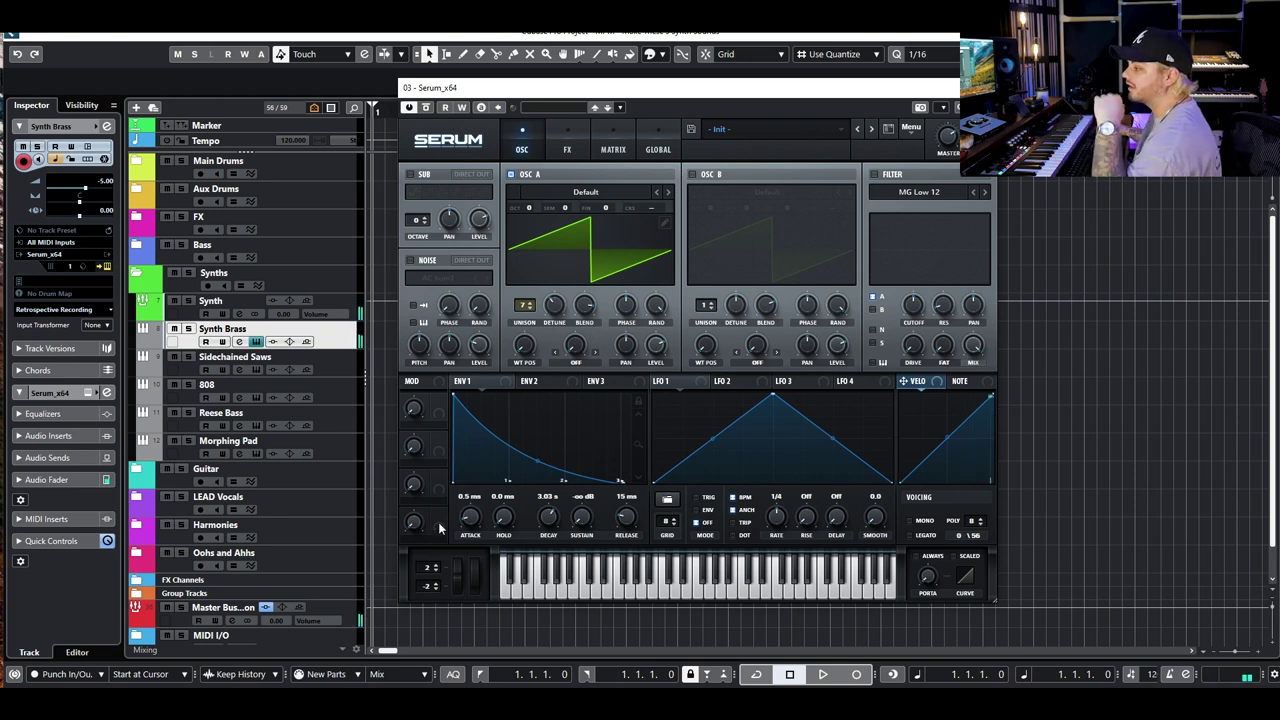
pyautogui.moveTo(469, 524); pyautogui.dragTo(462, 478)
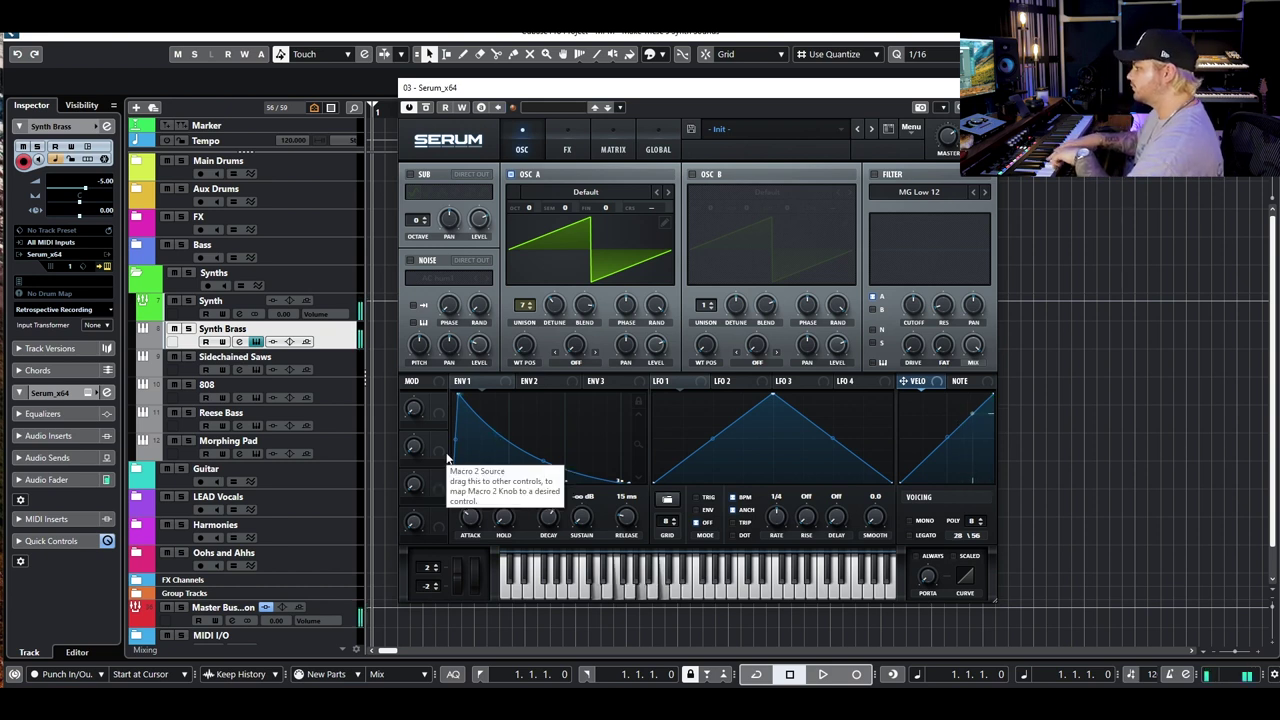
pyautogui.moveTo(471, 522); pyautogui.dragTo(478, 517)
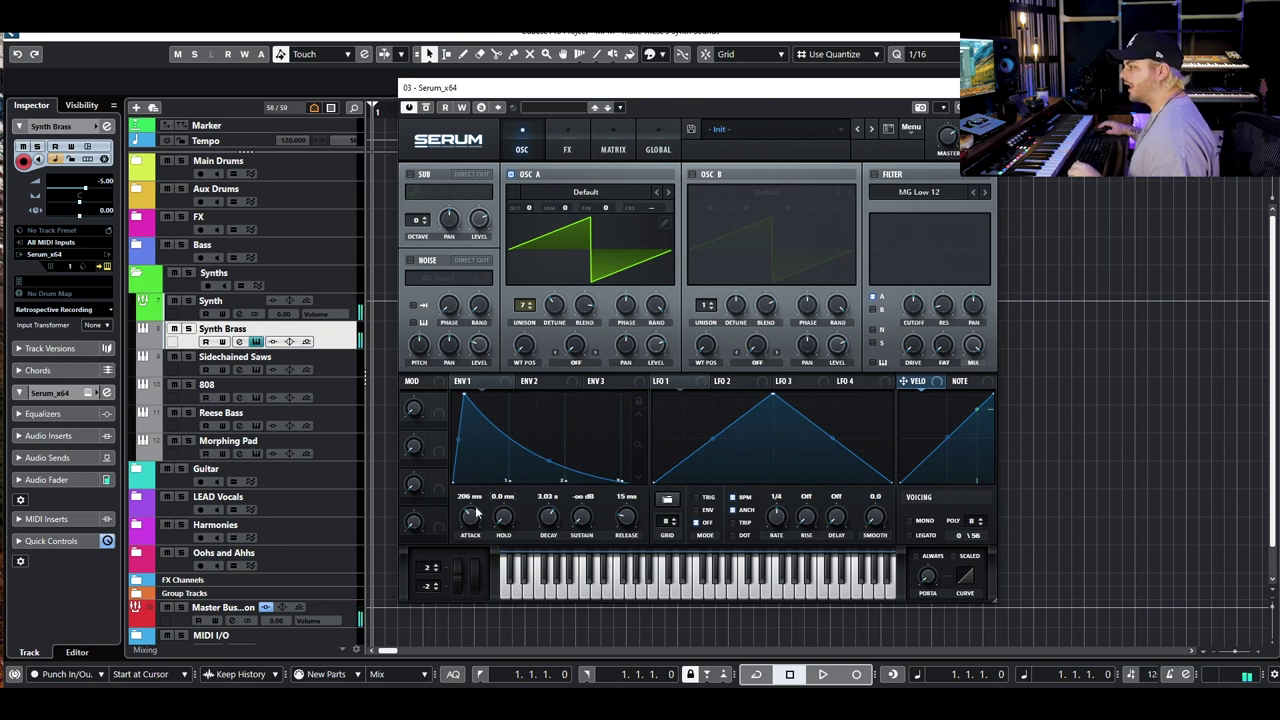
pyautogui.moveTo(462, 520); pyautogui.dragTo(458, 525)
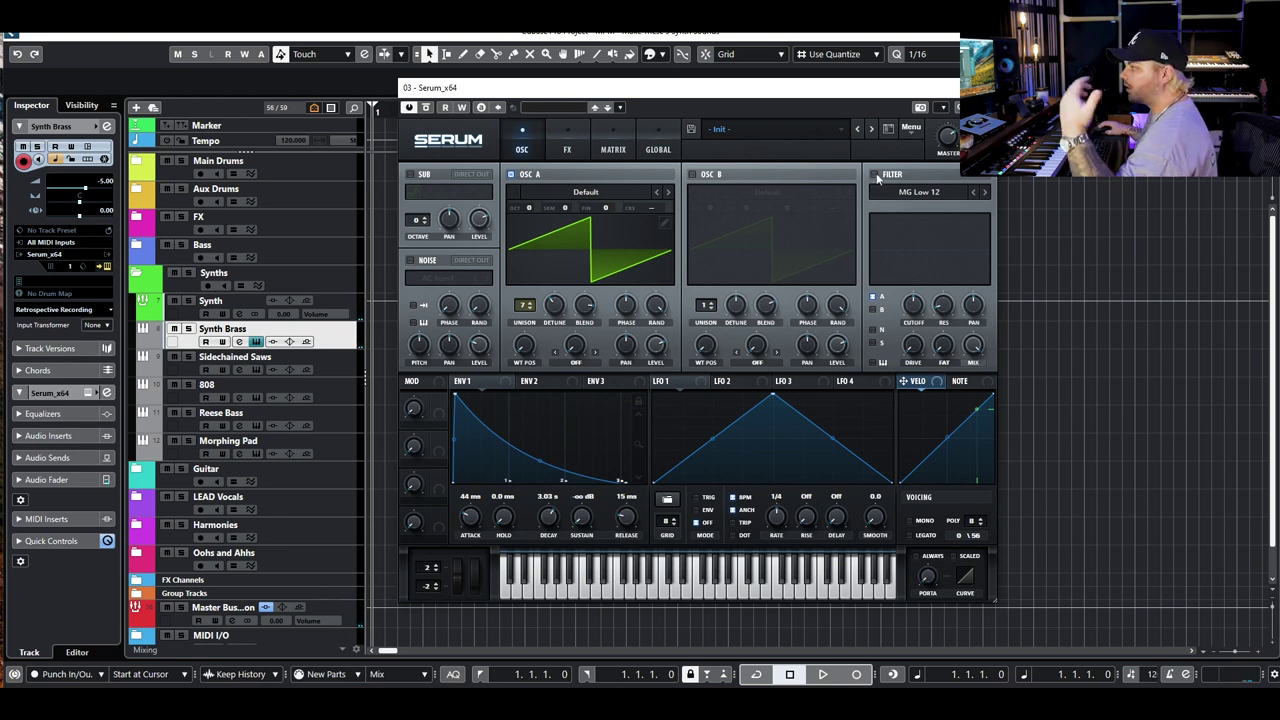
# Enable the MG Low 12 filter and assign Envelope 1 to modulate its cutoff
pyautogui.click(873, 174)
pyautogui.moveTo(509, 388); pyautogui.dragTo(915, 308)
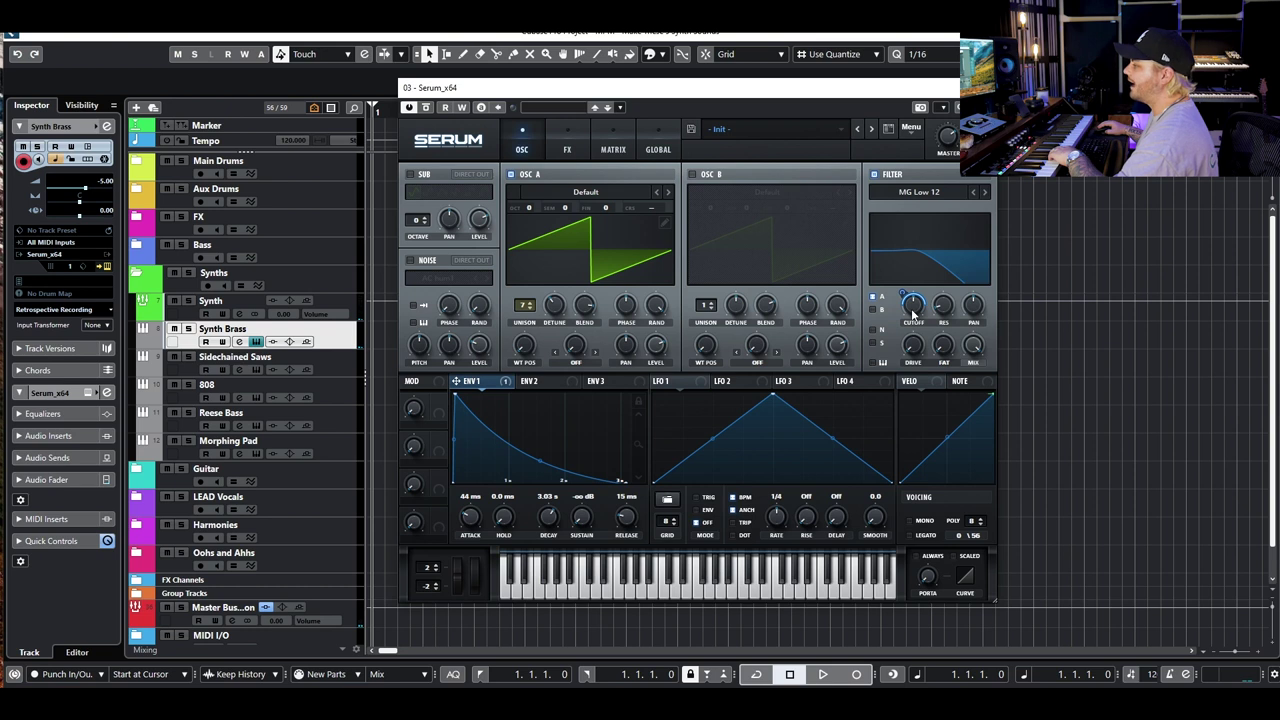
pyautogui.moveTo(898, 310)
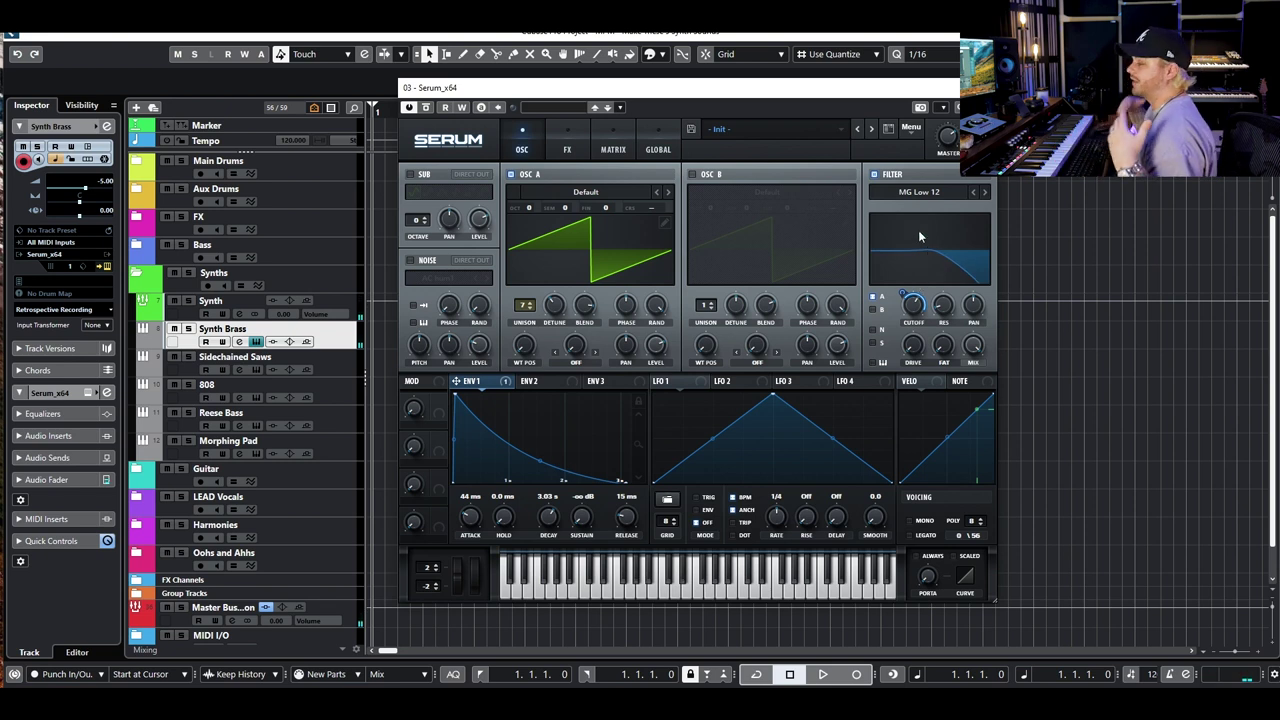
# Enable oscillator B at +1 octave with 7 unison voices, routed through the filter
pyautogui.click(692, 175)
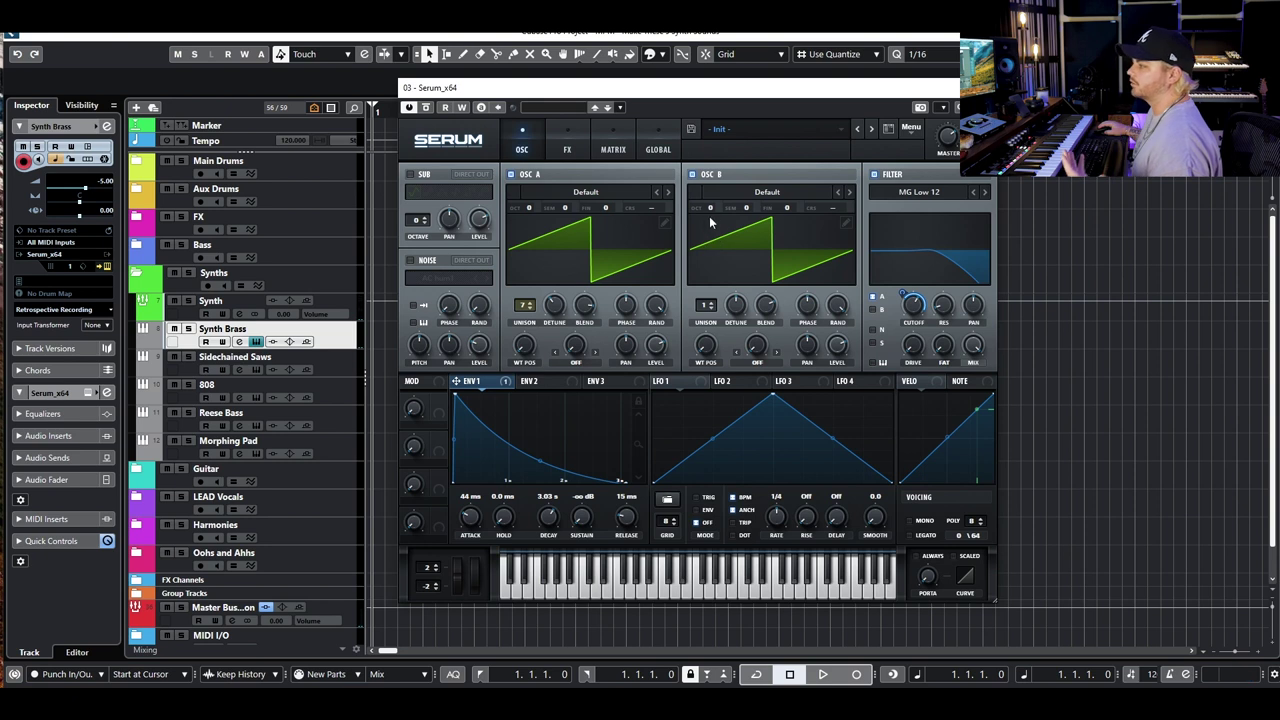
pyautogui.moveTo(711, 214); pyautogui.dragTo(711, 204)
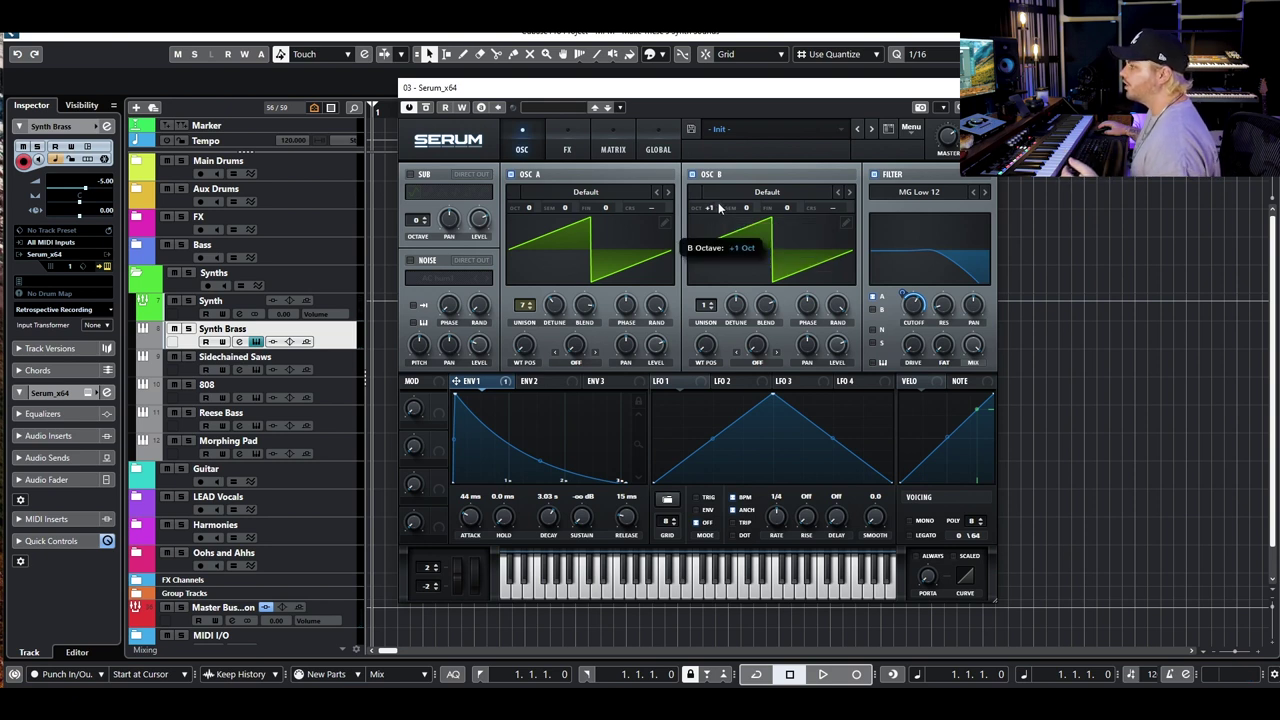
pyautogui.moveTo(710, 306)
pyautogui.mouseDown()
pyautogui.moveTo(728, 269)
pyautogui.moveTo(722, 305)
pyautogui.mouseUp()
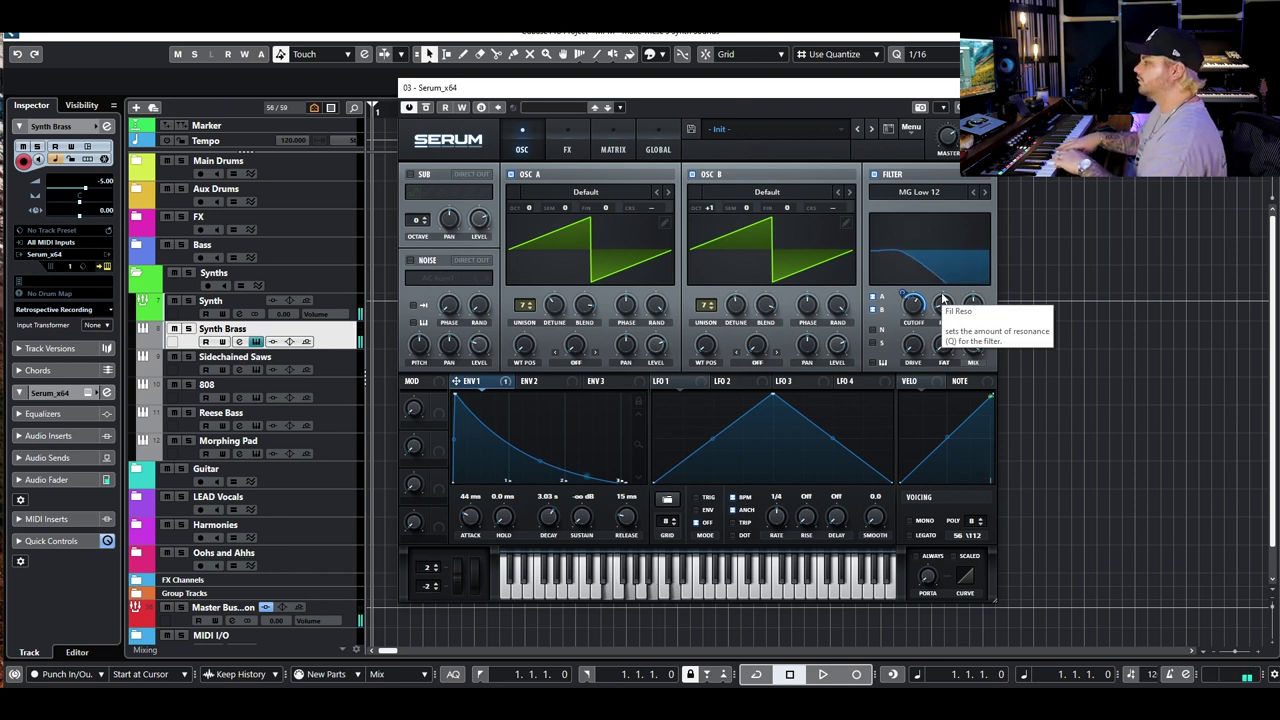
# Load the Analog wavetable Jno into oscillator B and audition it with oscillator A briefly switched off
pyautogui.click(790, 192)
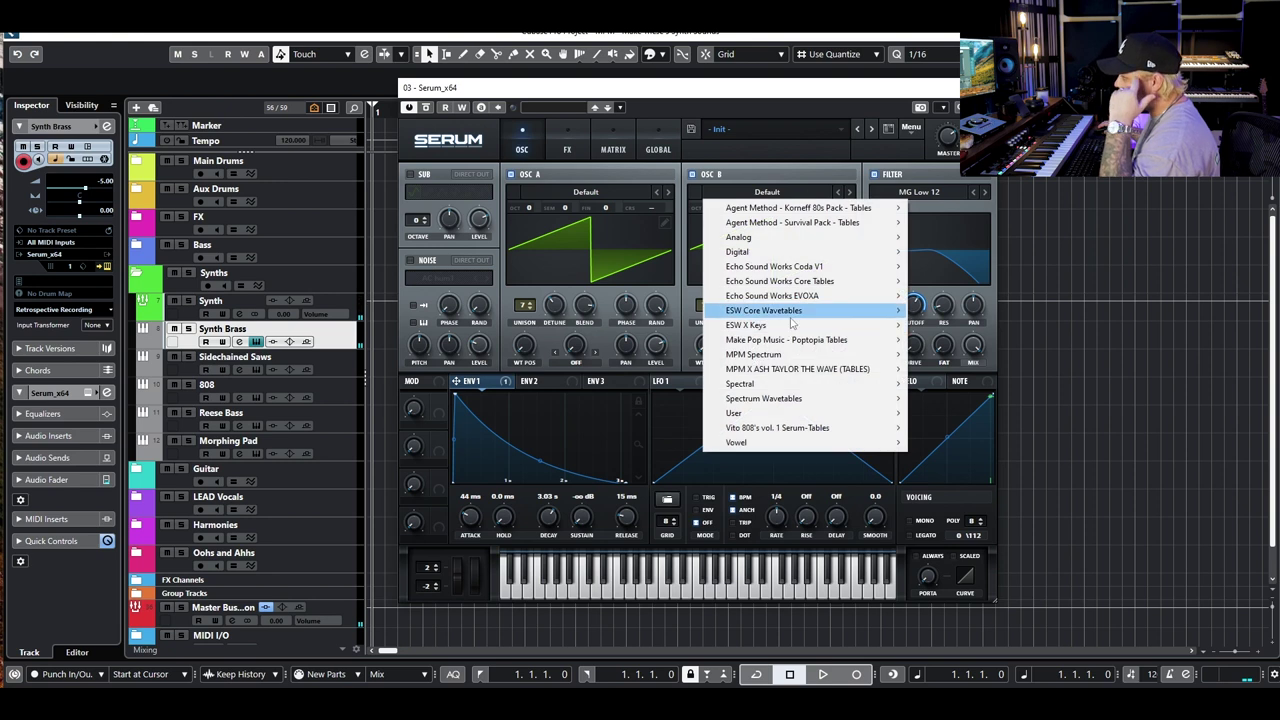
pyautogui.moveTo(787, 242)
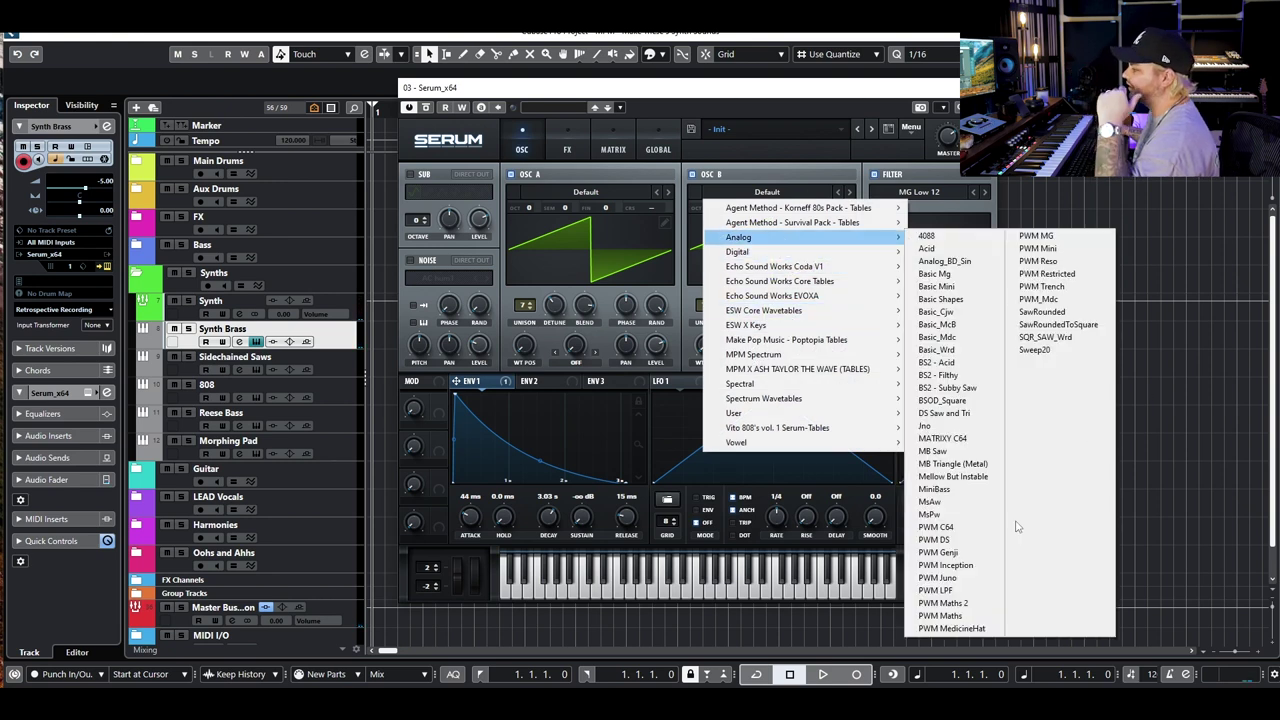
pyautogui.click(953, 428)
pyautogui.click(511, 174)
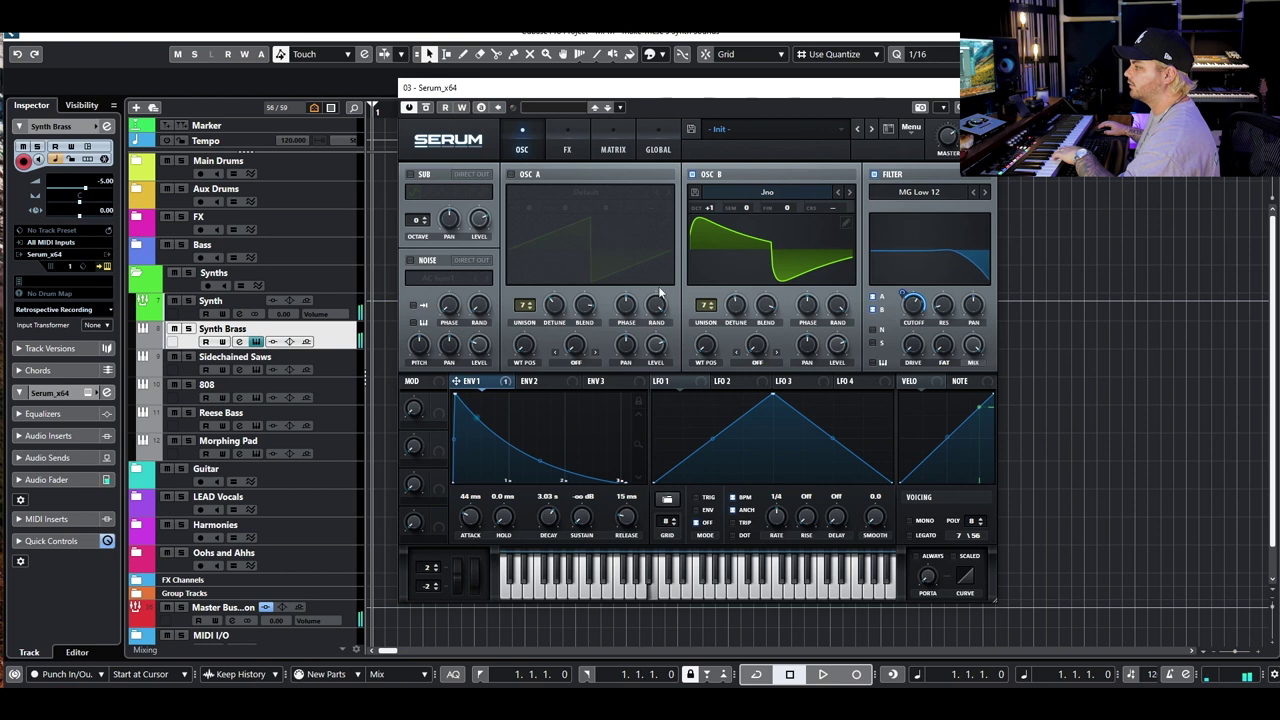
pyautogui.click(511, 175)
# Load the Analog wavetable Jno into oscillator A and switch oscillator B to the MATRIXY C64 wavetable
pyautogui.click(608, 193)
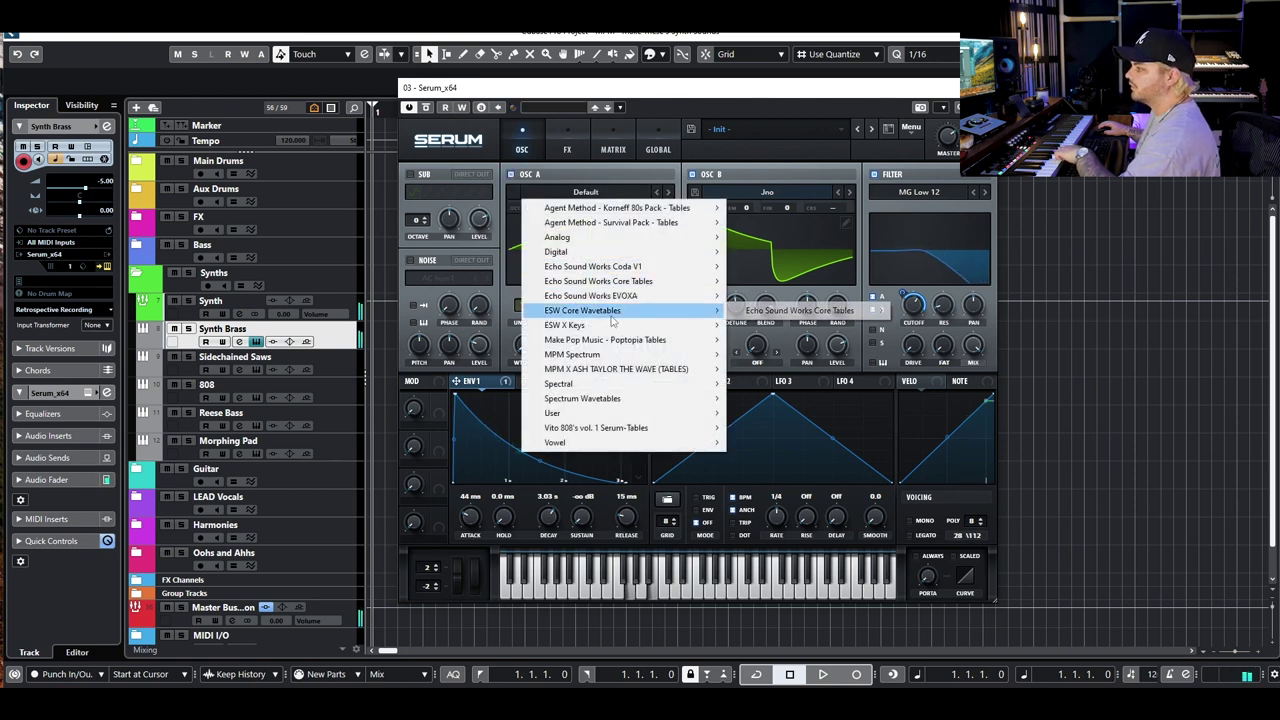
pyautogui.moveTo(603, 247)
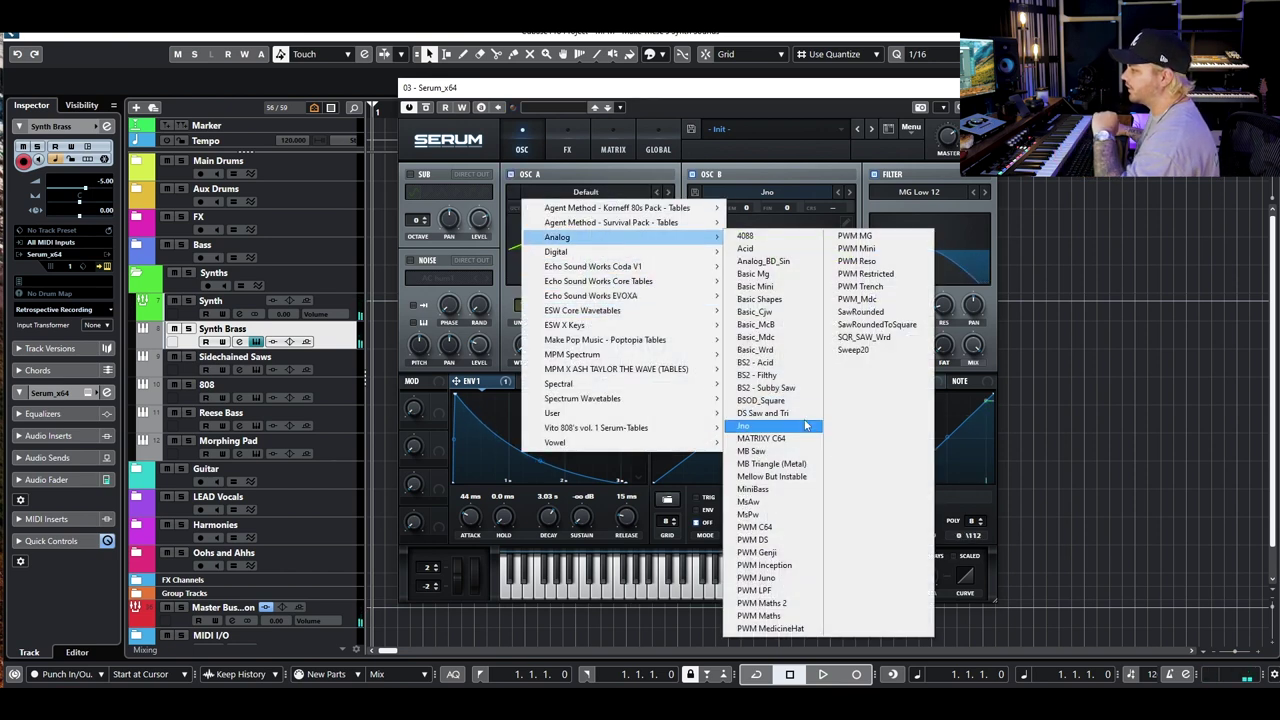
pyautogui.click(765, 427)
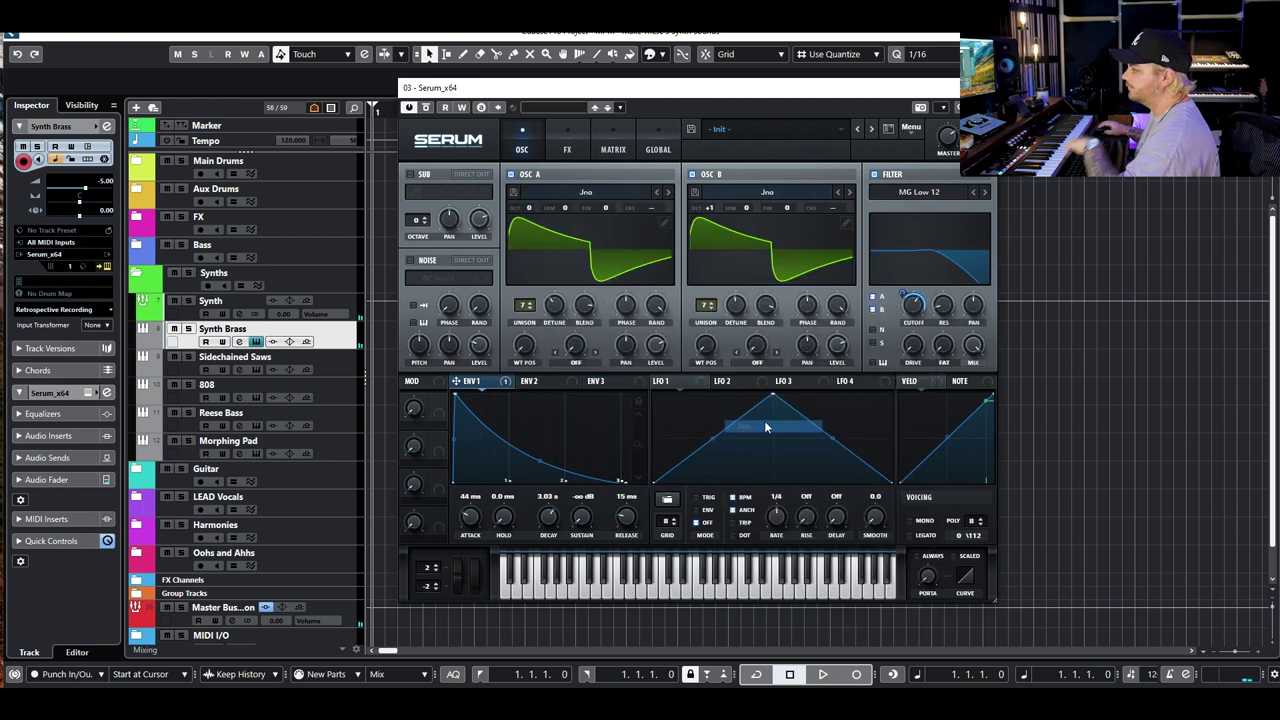
pyautogui.click(849, 192)
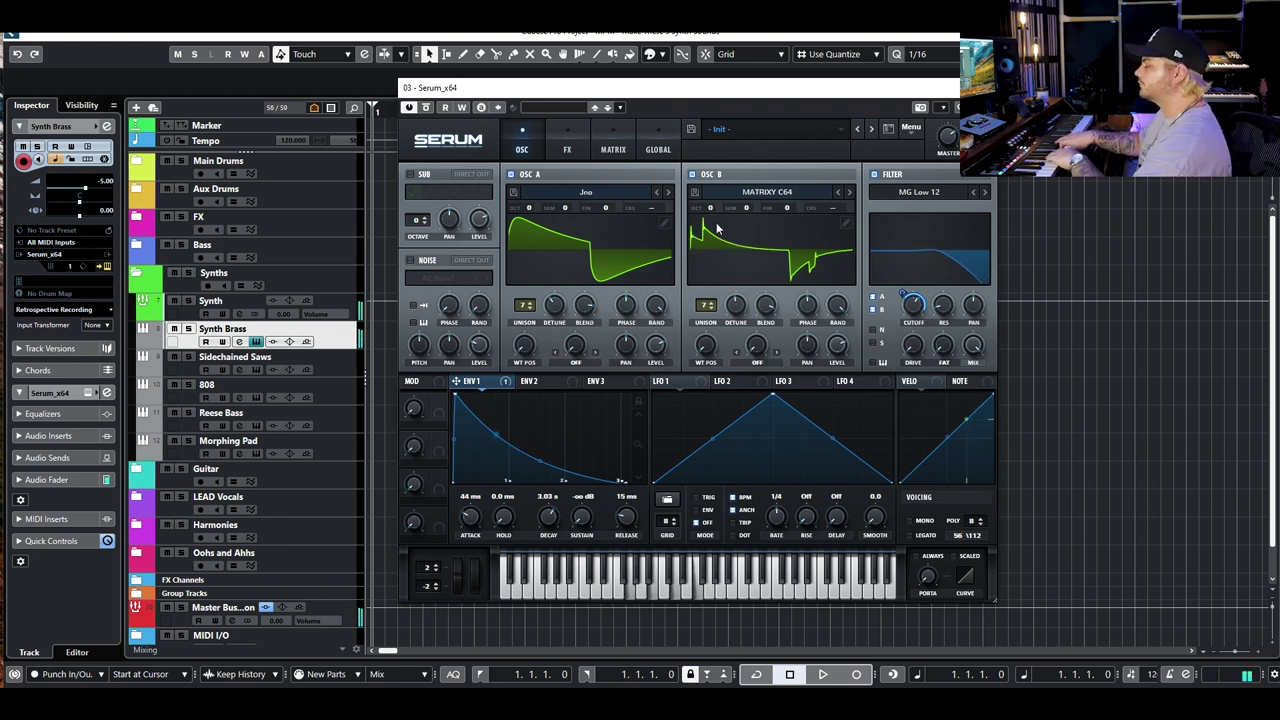
# Try the MG Low 24 filter and Envelope 1 decays of about 349 ms, 502 ms and 8.36 s
pyautogui.click(987, 192)
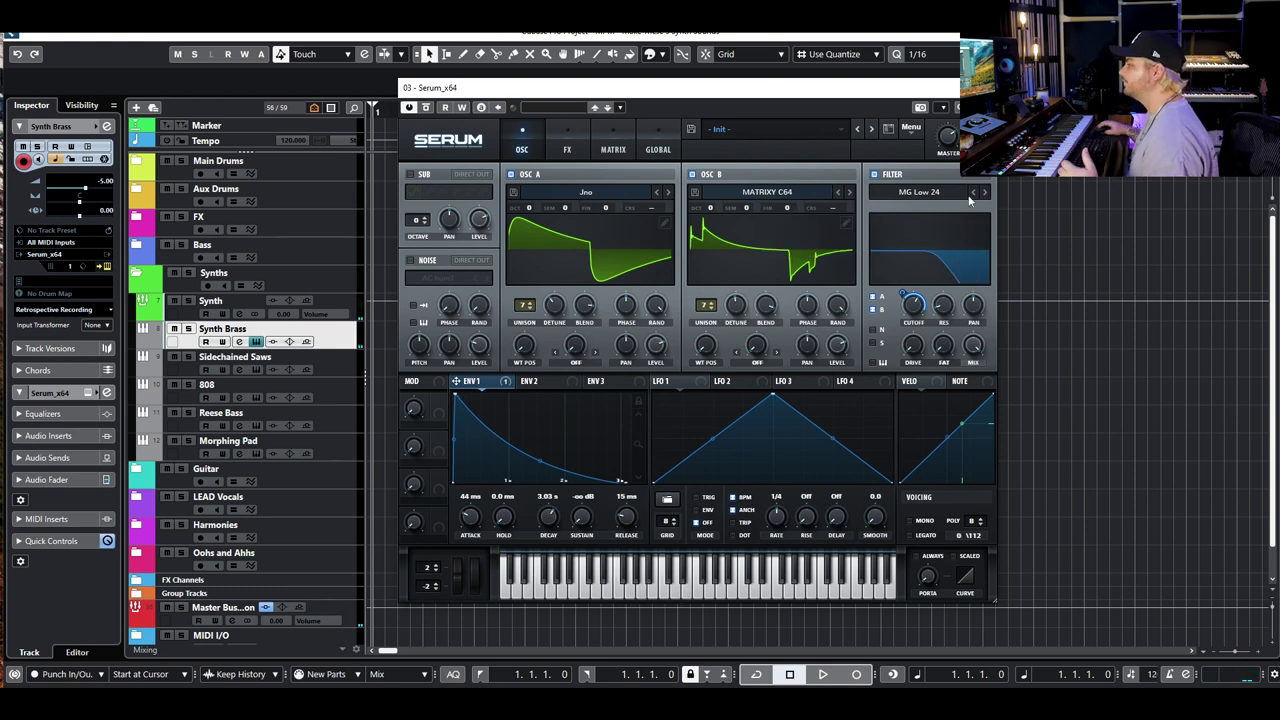
pyautogui.moveTo(549, 523); pyautogui.dragTo(540, 539)
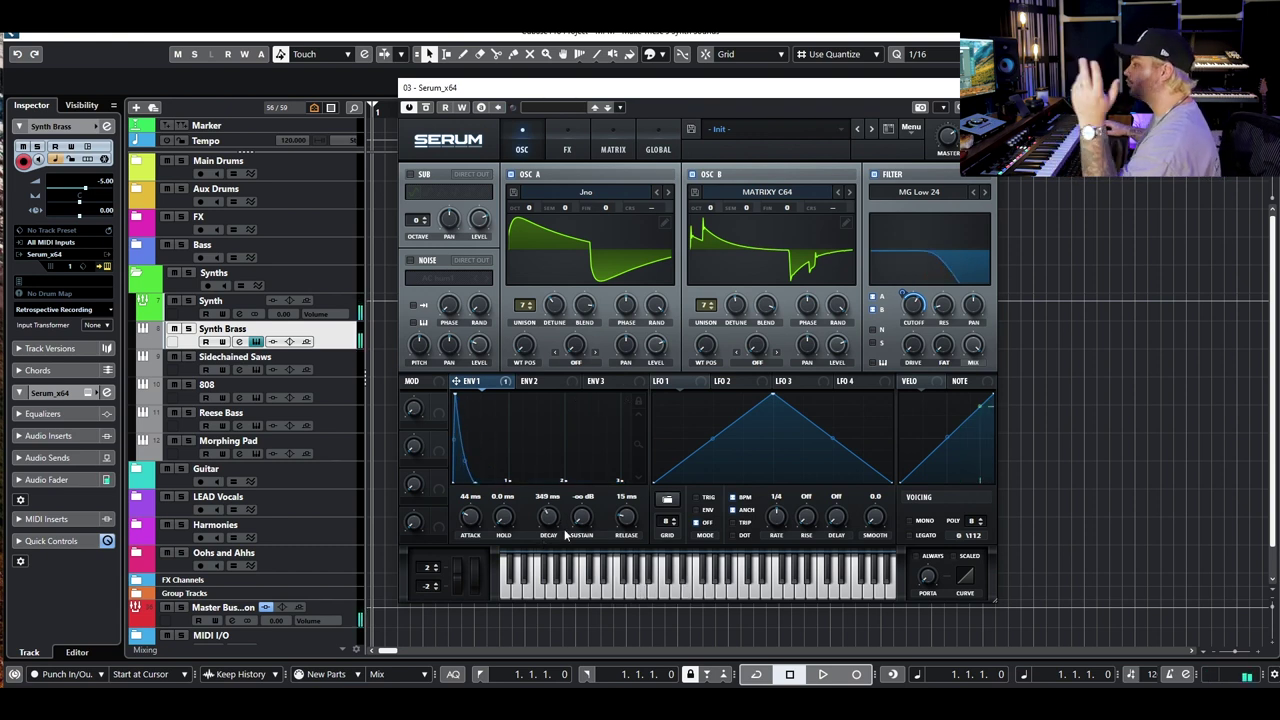
pyautogui.scroll(3, 556, 520)
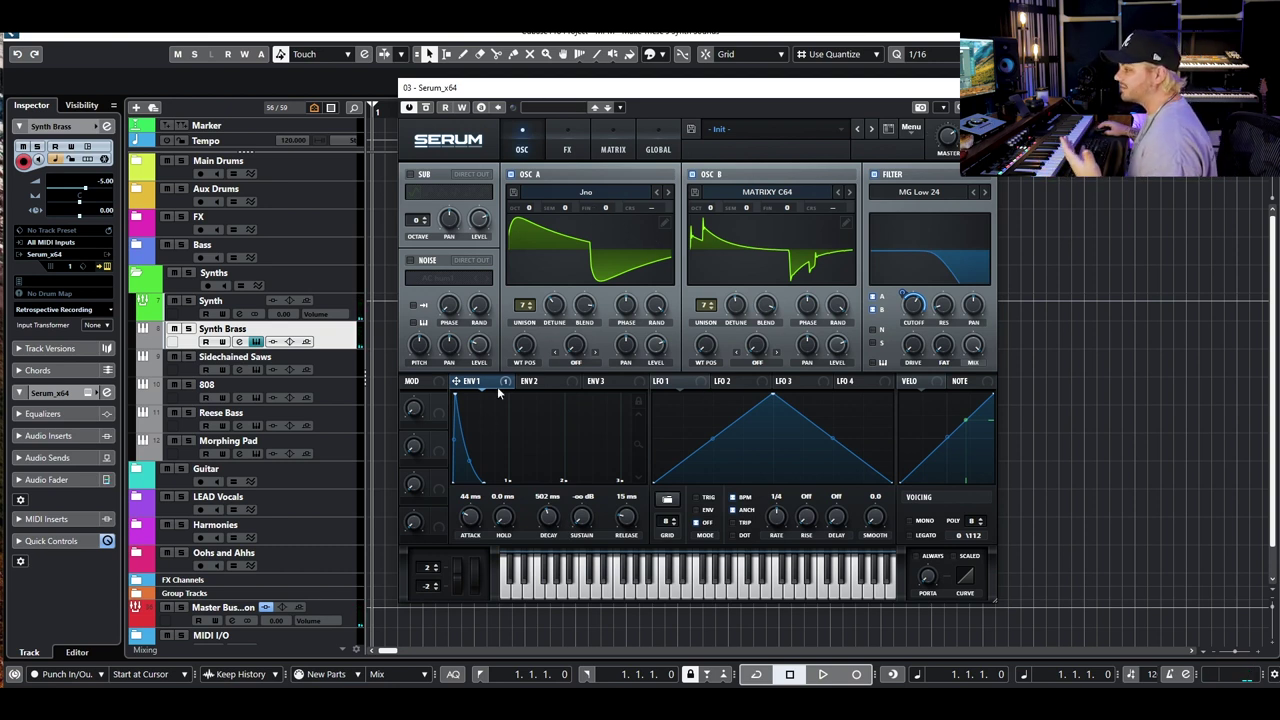
pyautogui.moveTo(548, 516); pyautogui.dragTo(548, 470)
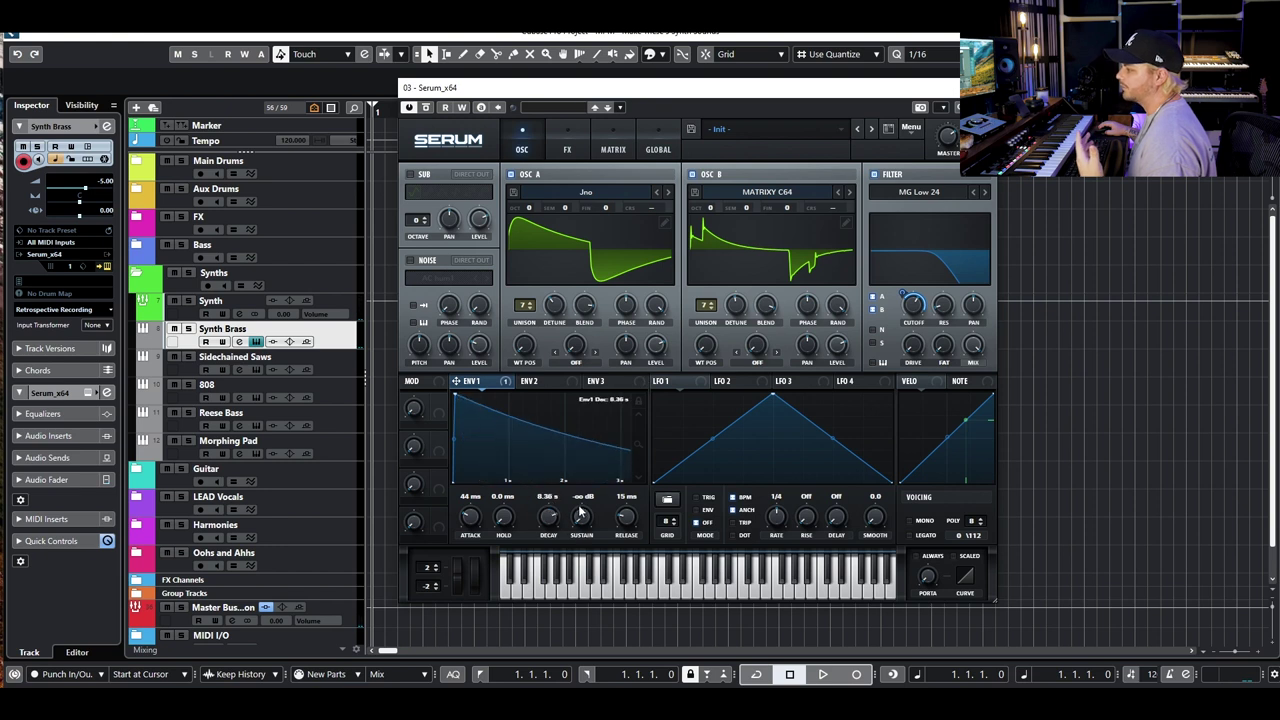
# Enable the noise oscillator with the Analog noise J106 HP and route it through the filter
pyautogui.click(410, 261)
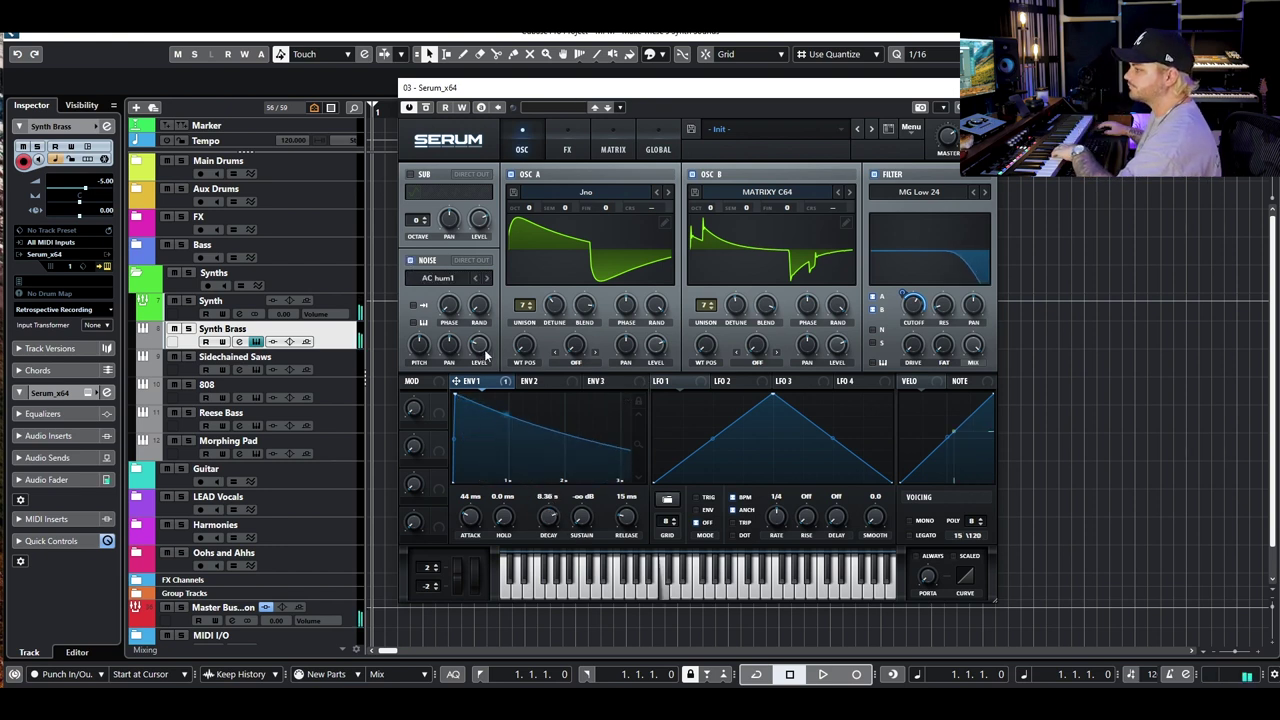
pyautogui.click(452, 281)
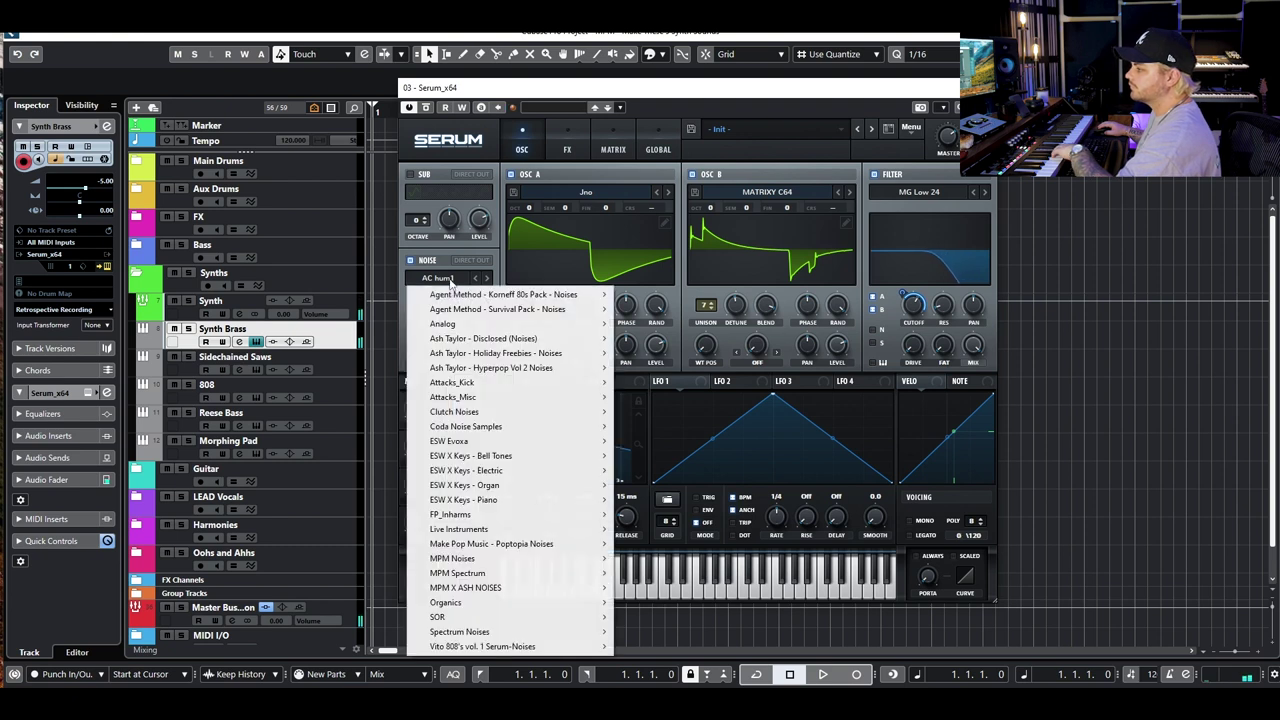
pyautogui.moveTo(455, 383)
pyautogui.moveTo(450, 324)
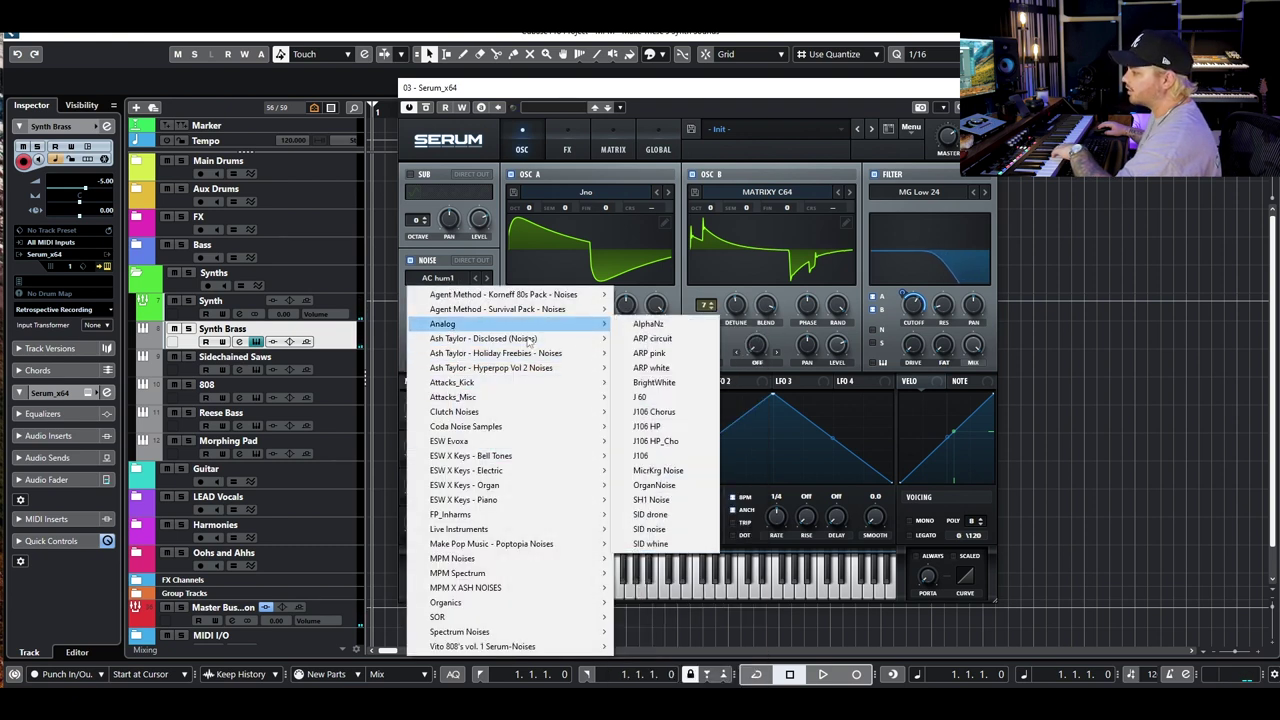
pyautogui.click(647, 426)
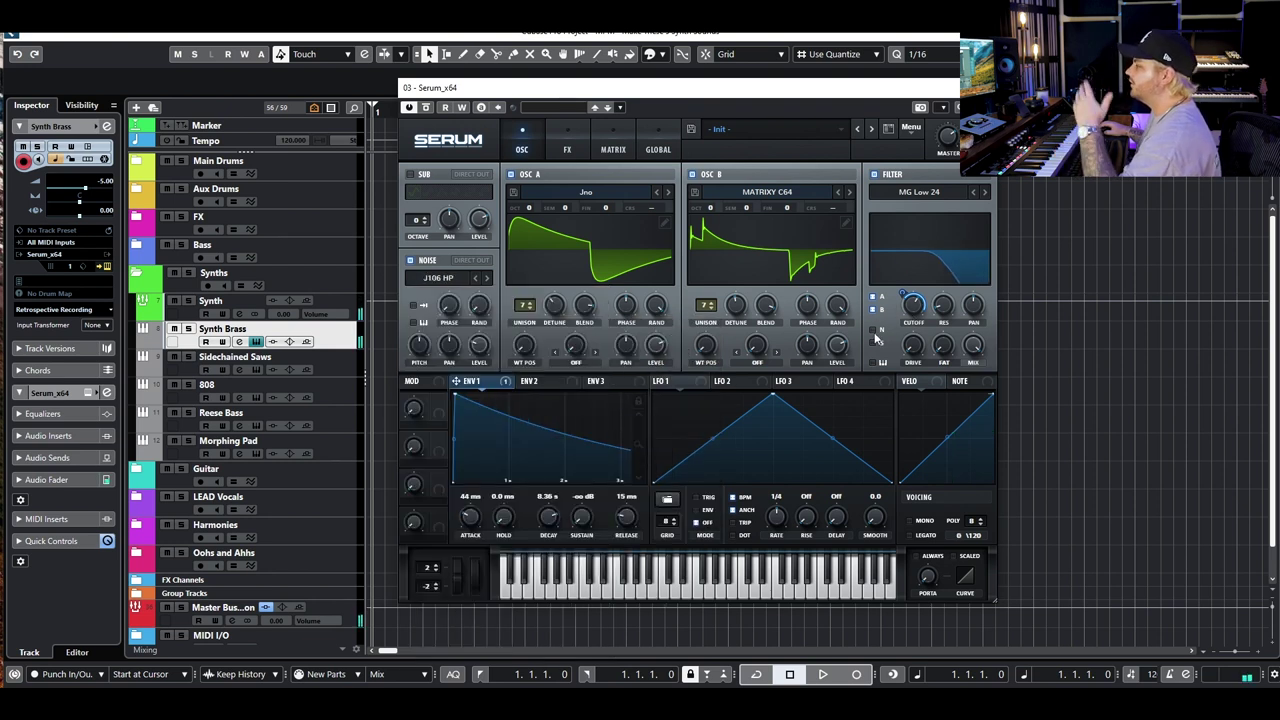
pyautogui.click(874, 334)
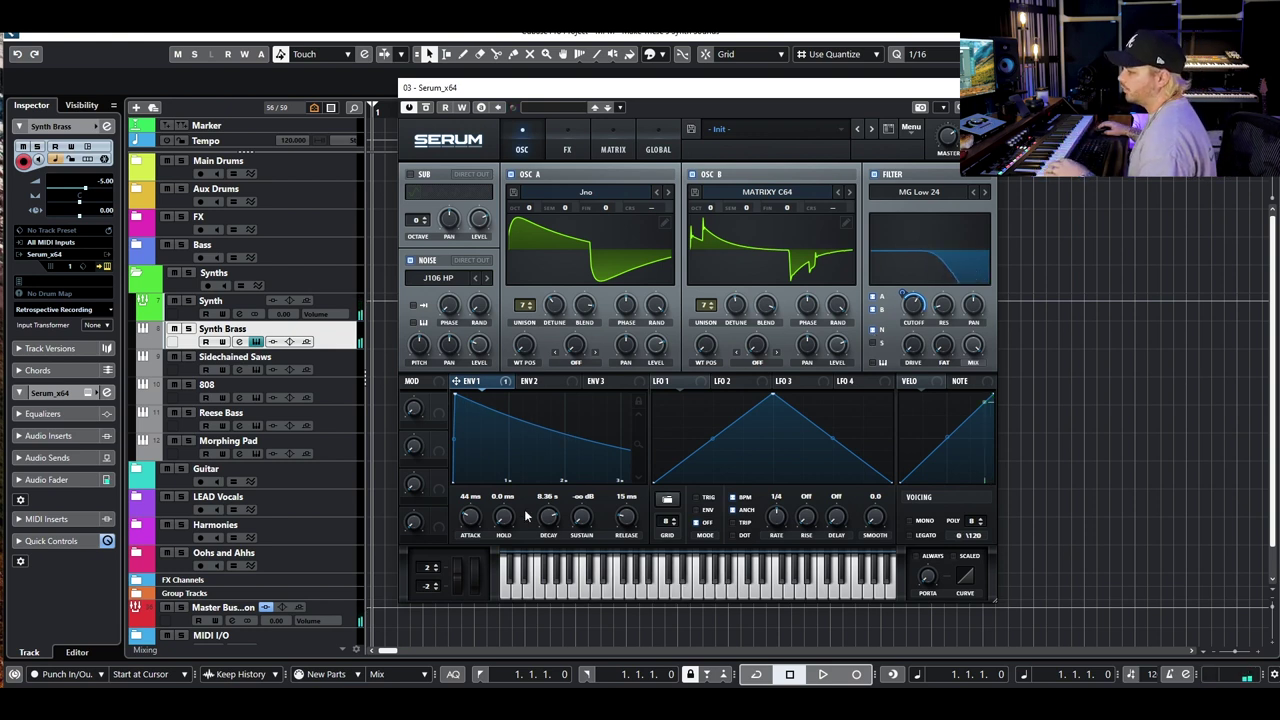
# Set Envelope 1's decay to about 3.37 s and refine the filter with an adjusted cutoff and the MG Low 18 type
pyautogui.moveTo(537, 515); pyautogui.dragTo(543, 534)
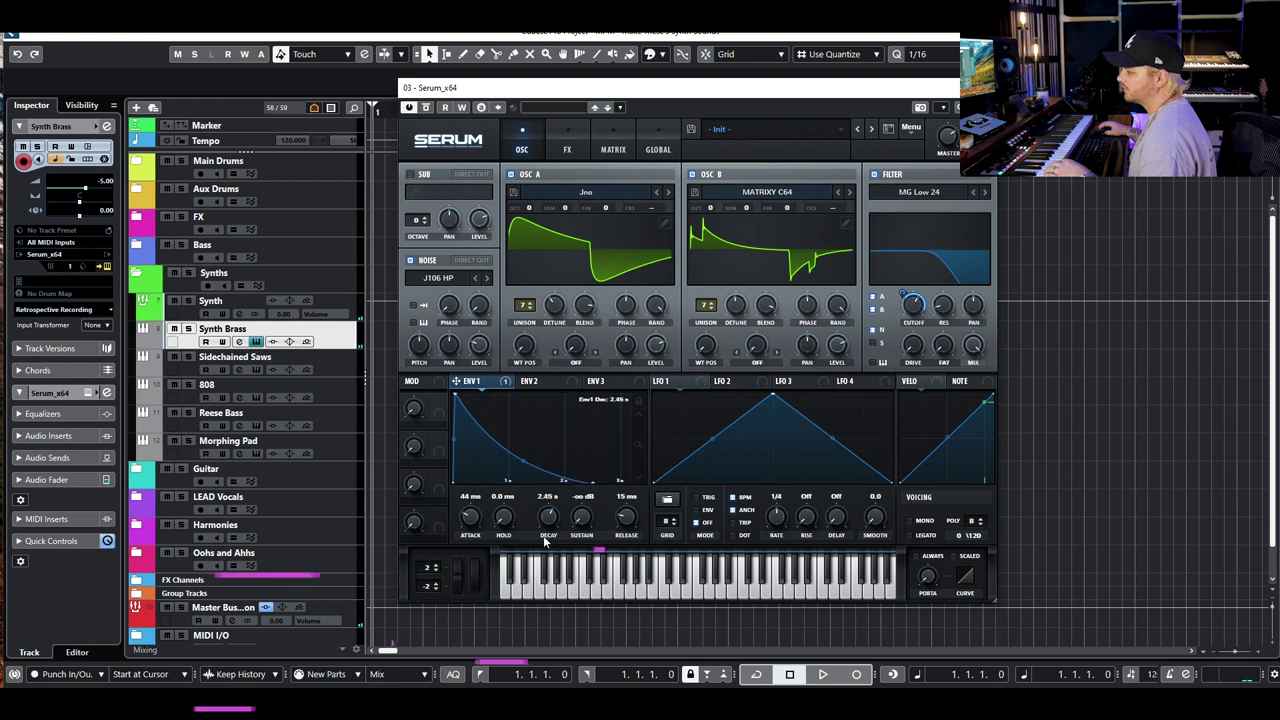
pyautogui.moveTo(917, 316); pyautogui.dragTo(921, 307)
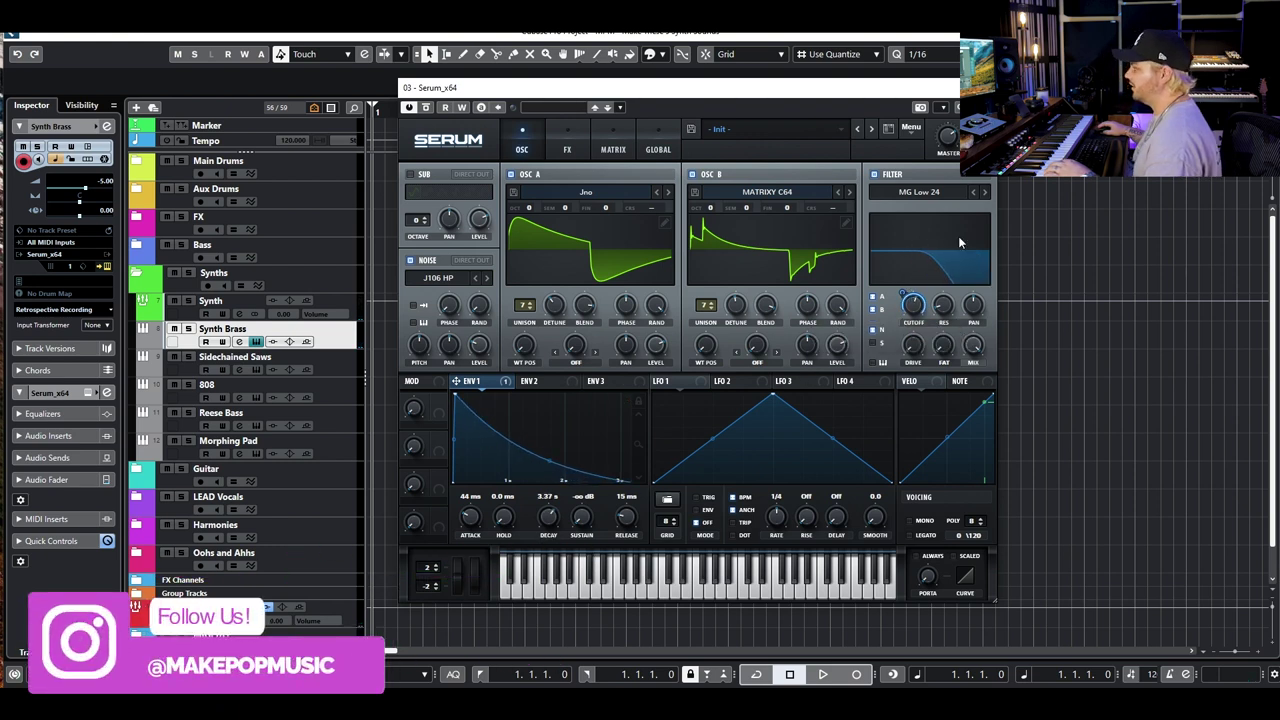
pyautogui.click(973, 194)
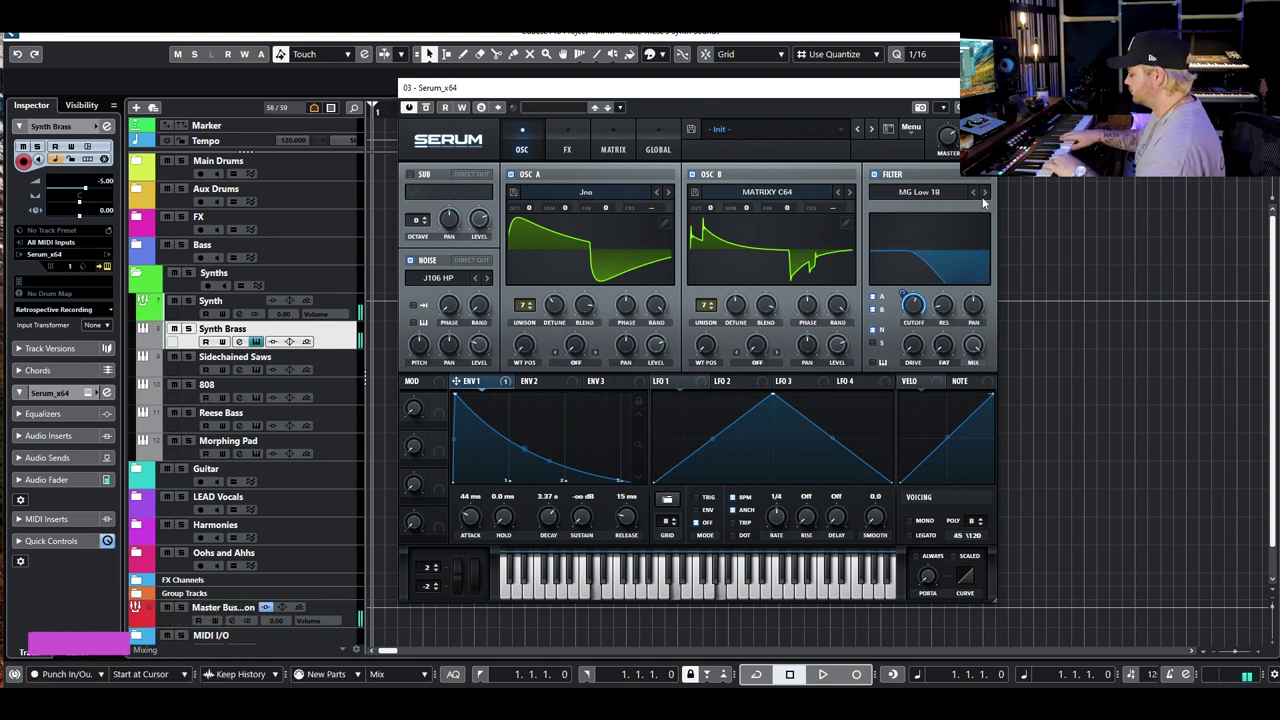
# Enable the chorus effect with a mix of about 40% and add the Hall reverb to the effects chain
pyautogui.click(576, 145)
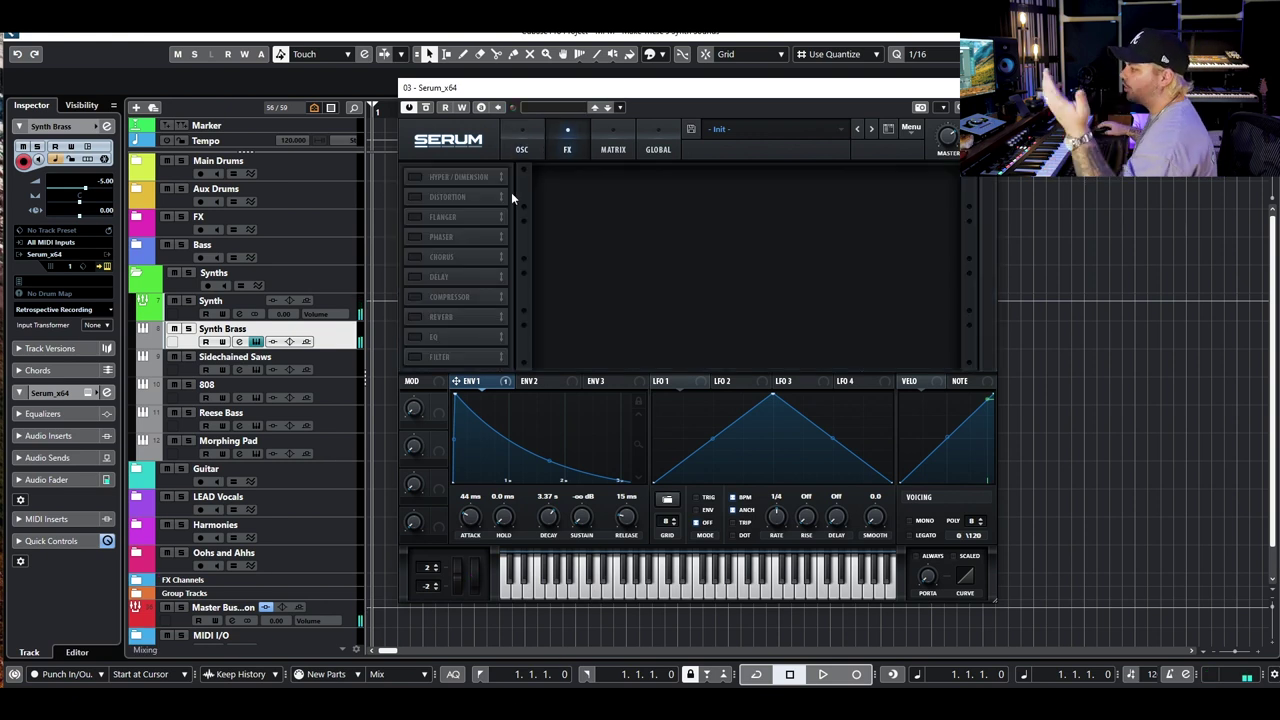
pyautogui.click(415, 256)
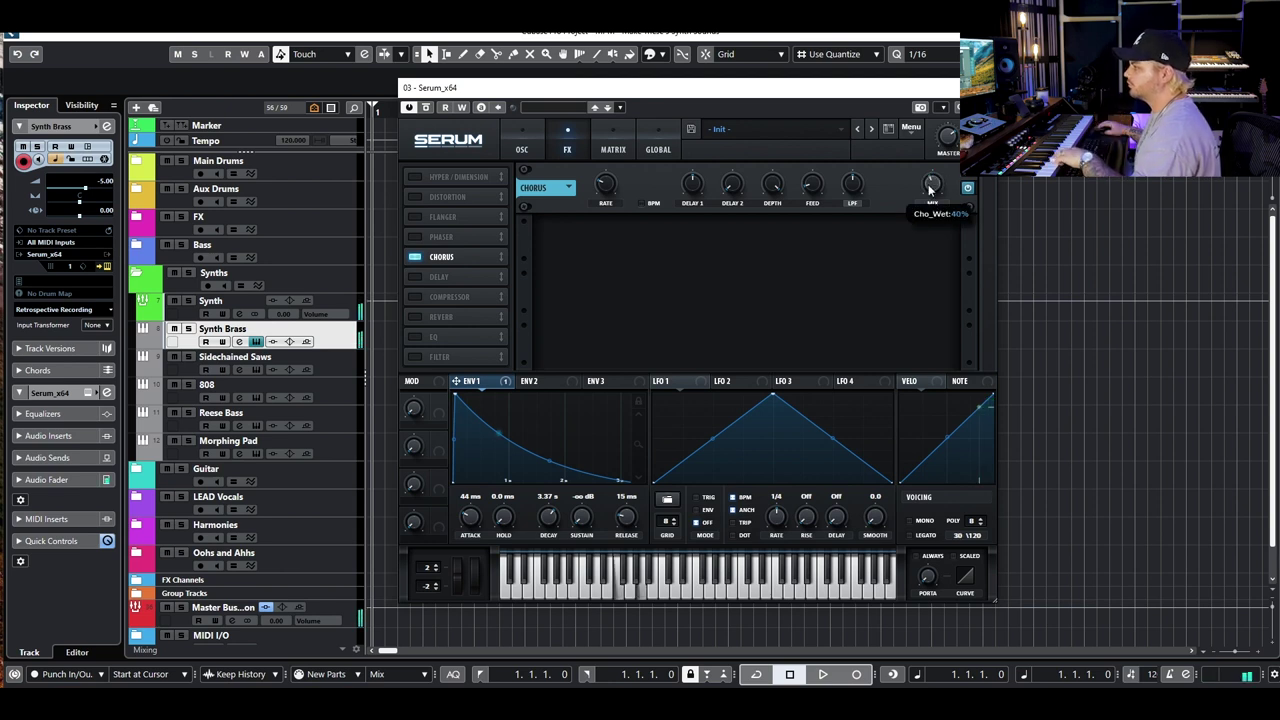
pyautogui.click(415, 317)
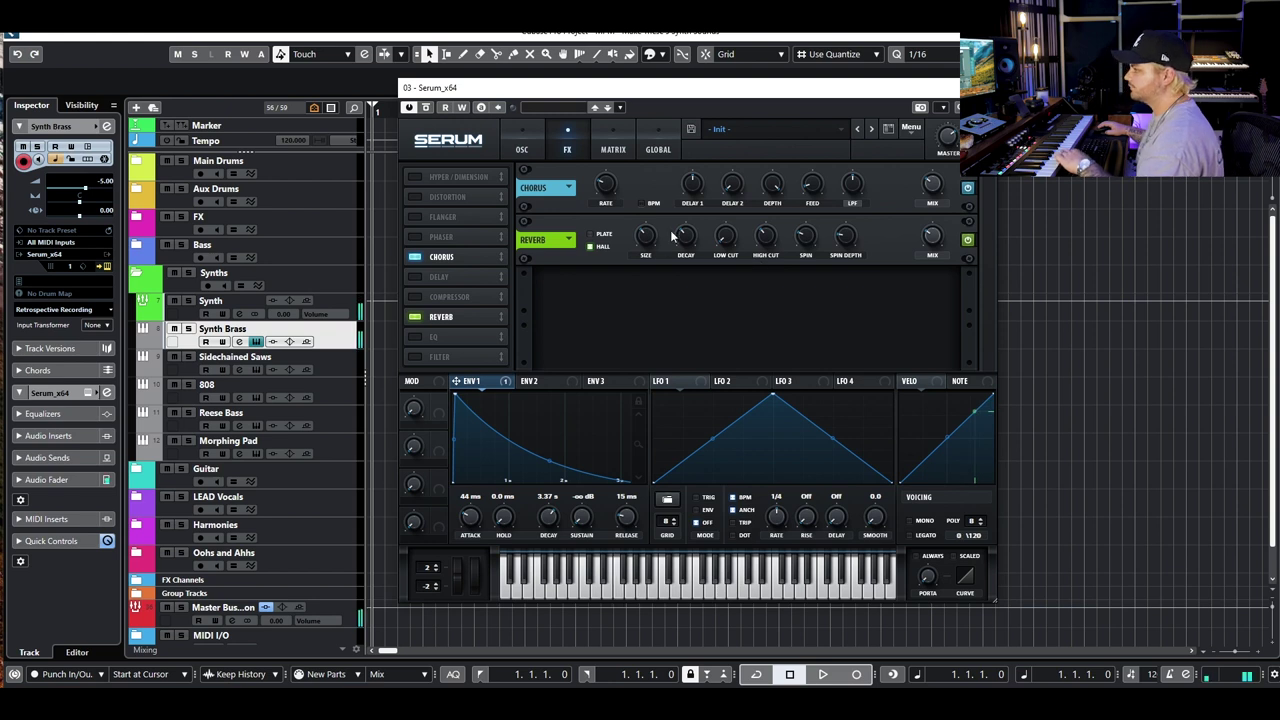
pyautogui.scroll(3, 776, 235)
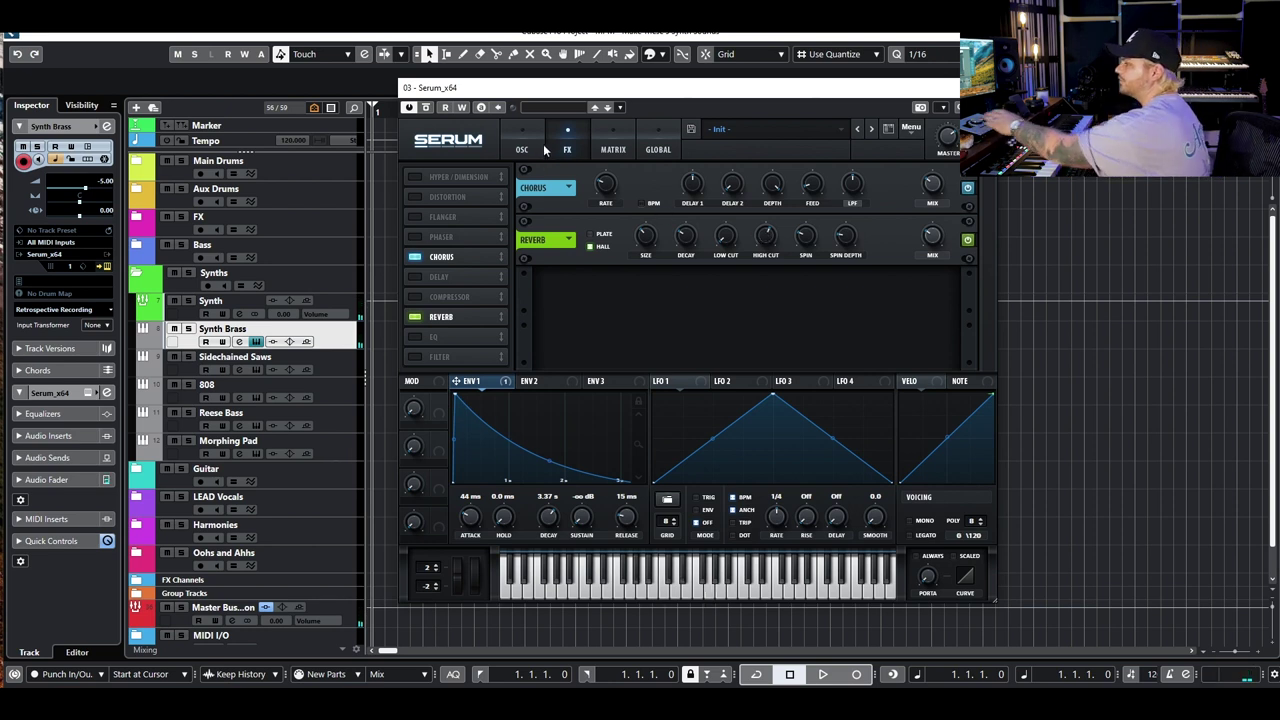
# Load the Analog Basic Shapes wavetable into oscillator A and bend Envelope 1's decay into a steeper curve
pyautogui.click(539, 147)
pyautogui.click(569, 205)
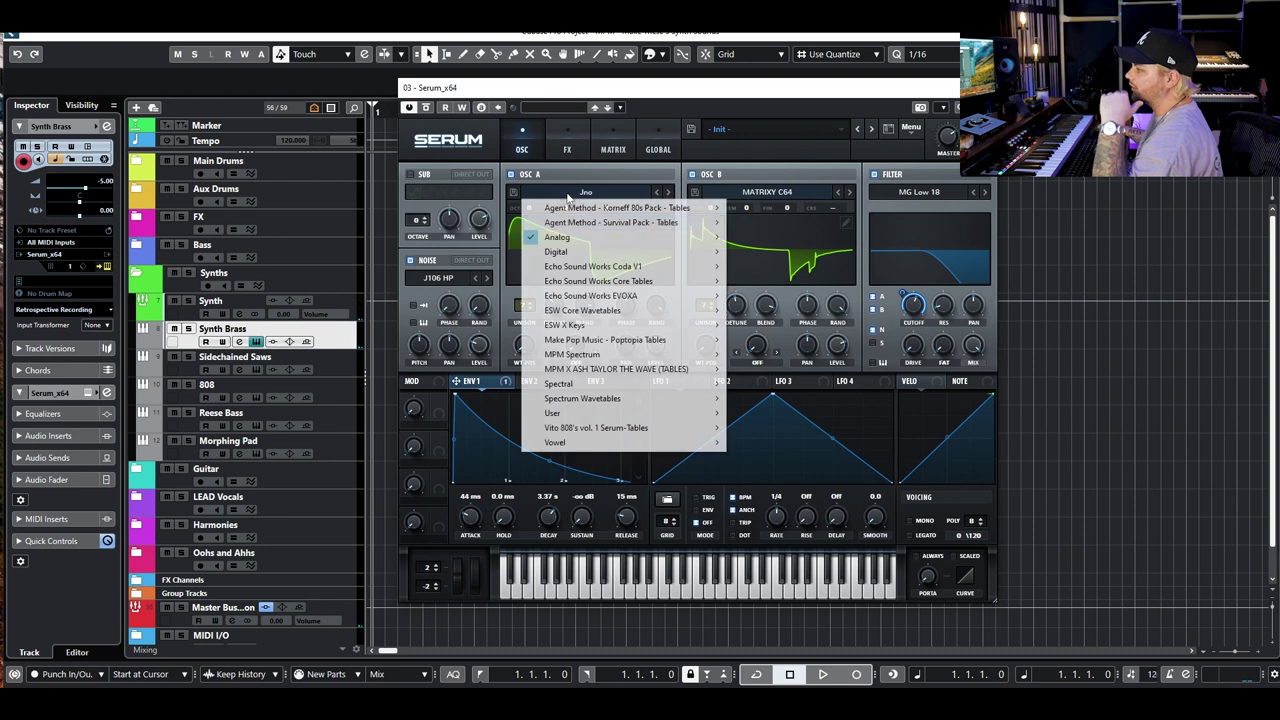
pyautogui.moveTo(610, 237)
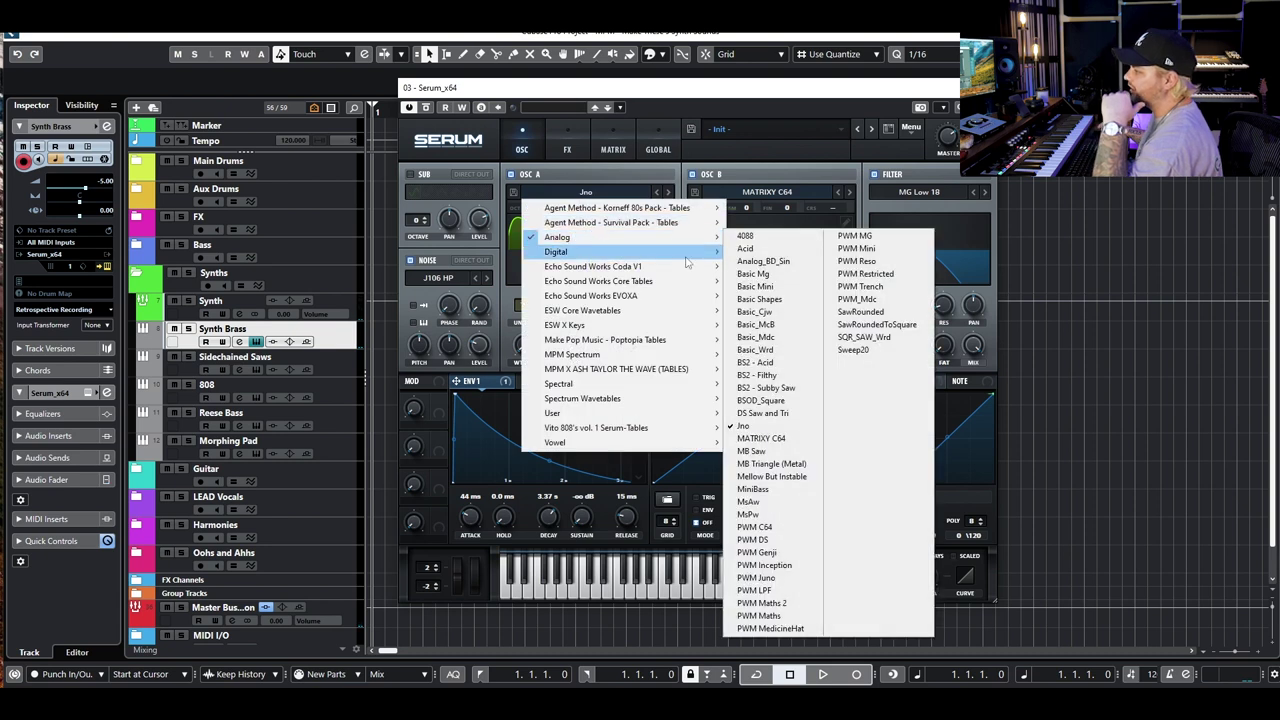
pyautogui.click(768, 299)
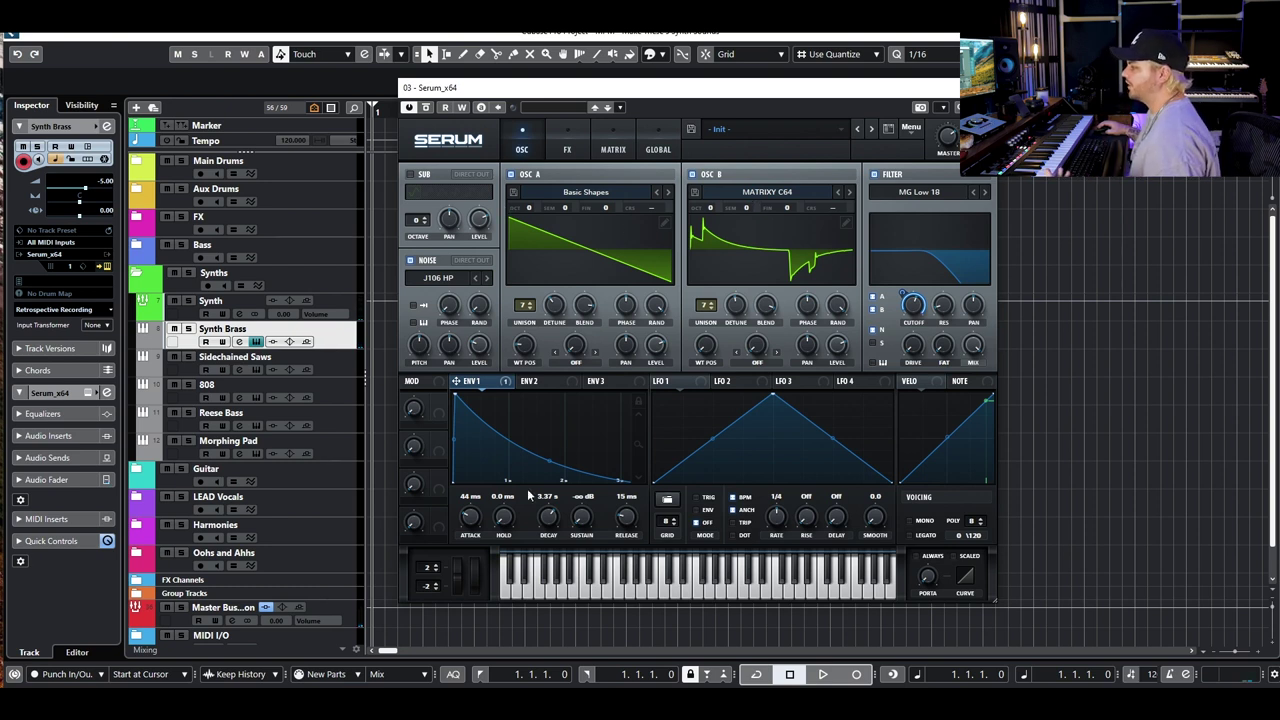
pyautogui.moveTo(550, 464); pyautogui.dragTo(544, 480)
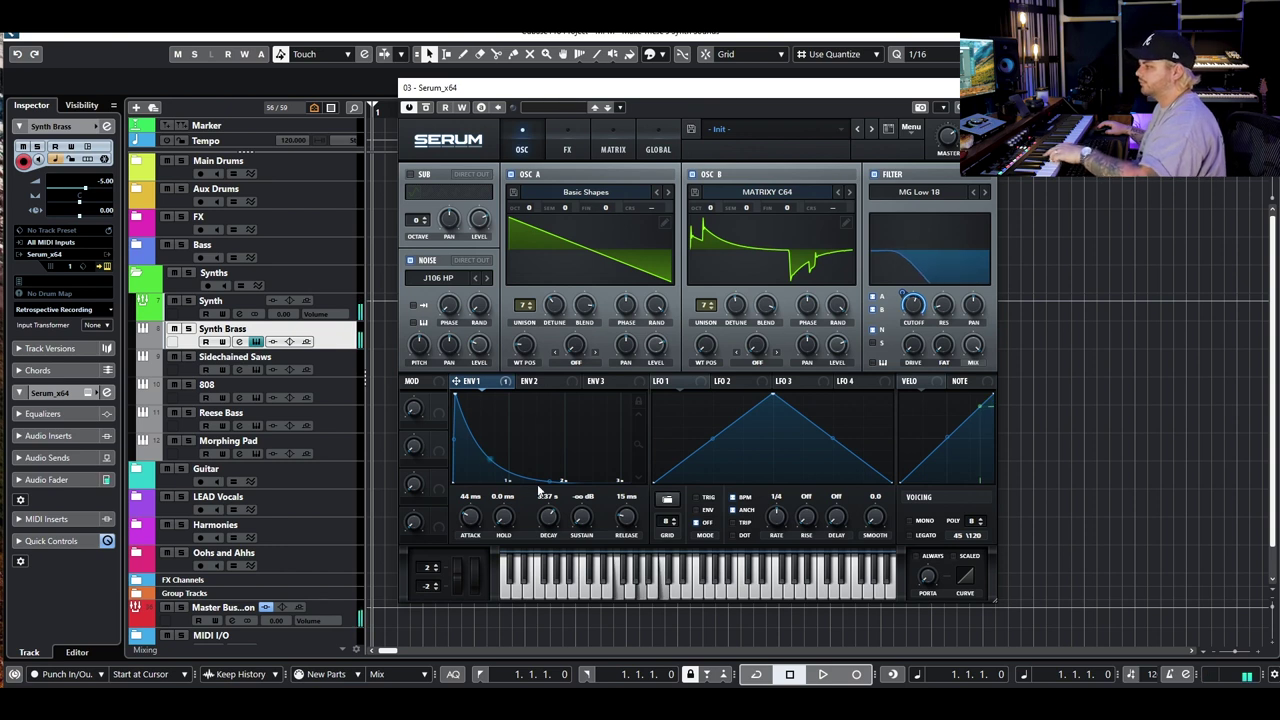
pyautogui.moveTo(550, 478); pyautogui.dragTo(601, 414)
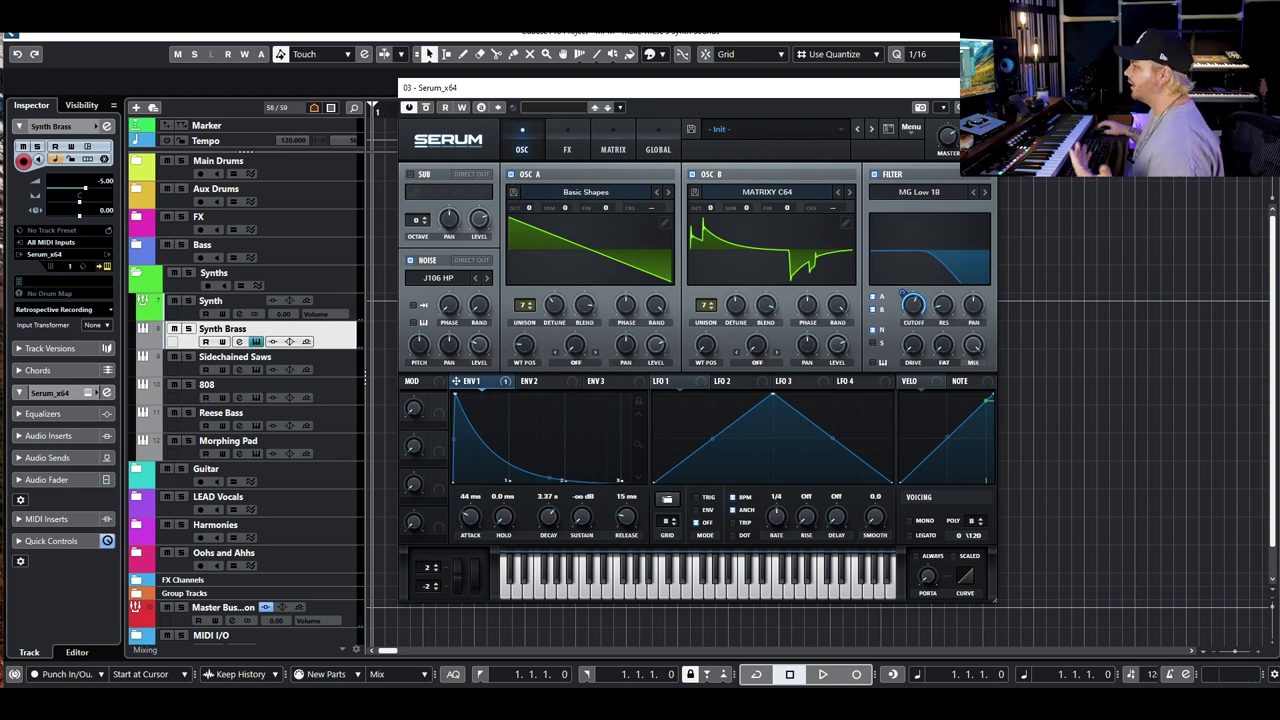
# Leave the Synth Brass instrument and open the Serum instance on the Sidechained Saws track
pyautogui.click(257, 341)
pyautogui.click(250, 362)
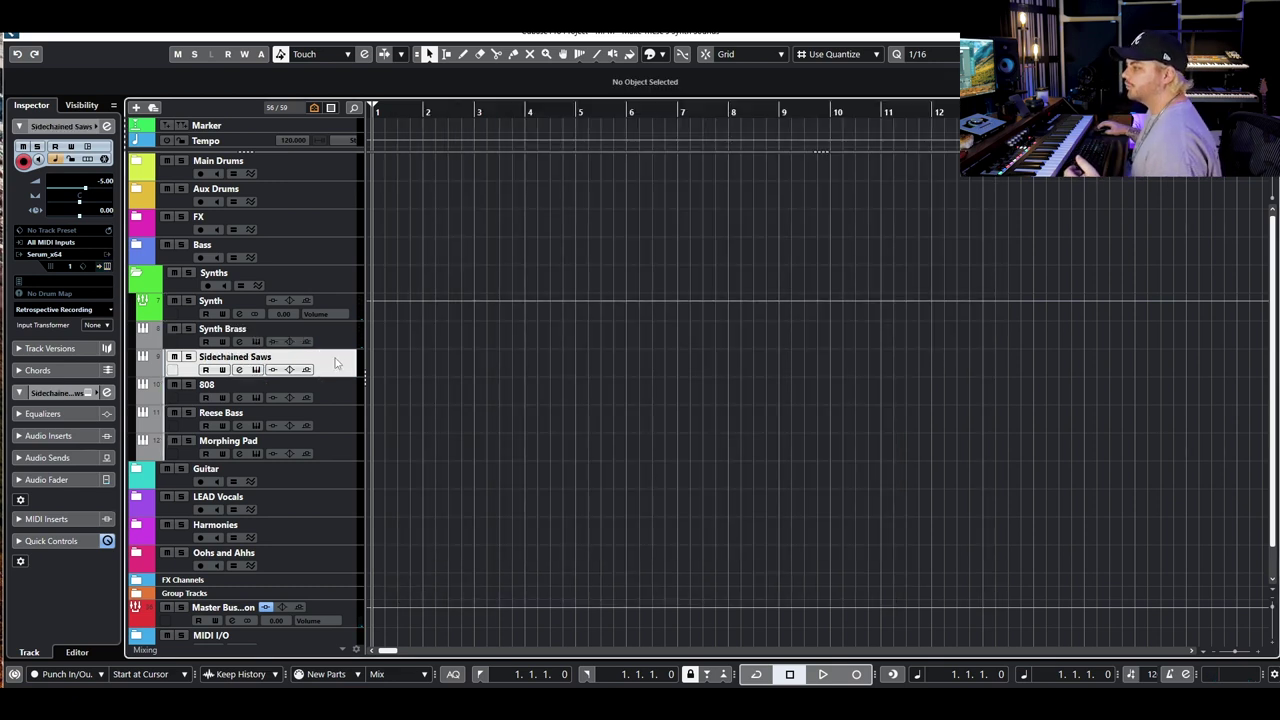
pyautogui.click(257, 369)
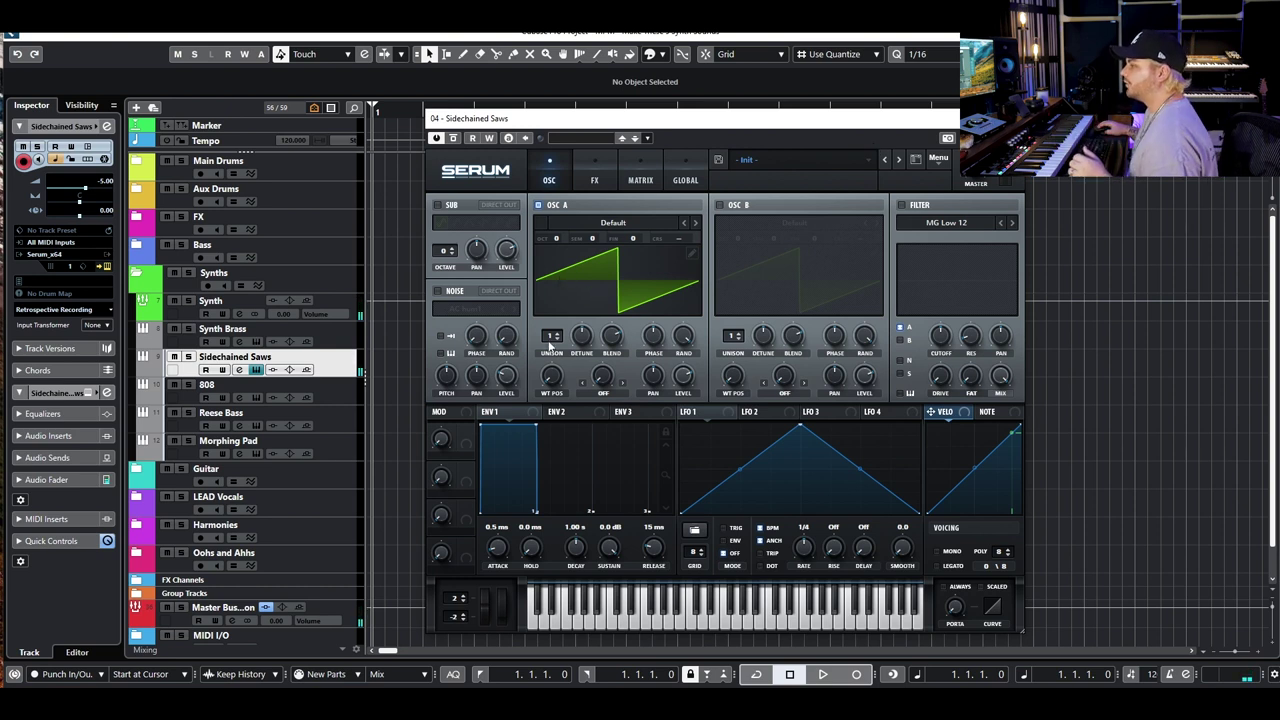
# Set oscillator A to 7 unison voices with a unison blend of about 91
pyautogui.moveTo(548, 342); pyautogui.dragTo(614, 322)
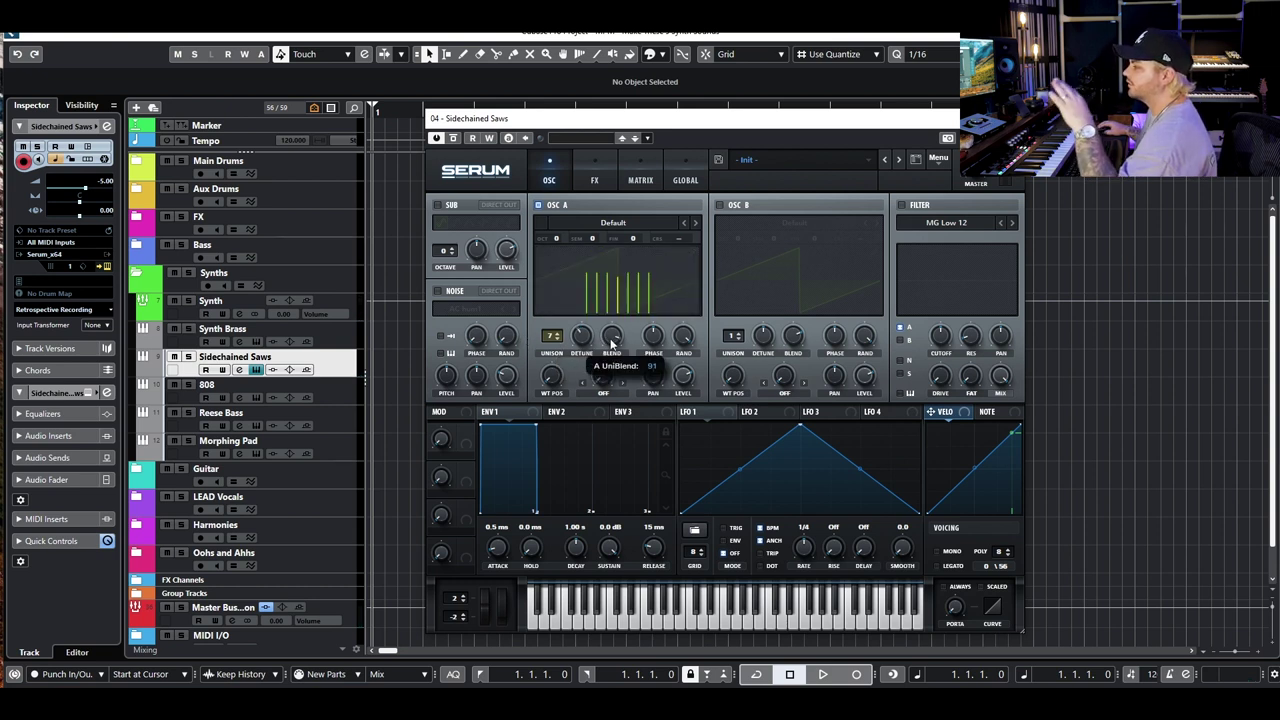
pyautogui.moveTo(614, 348); pyautogui.dragTo(616, 350)
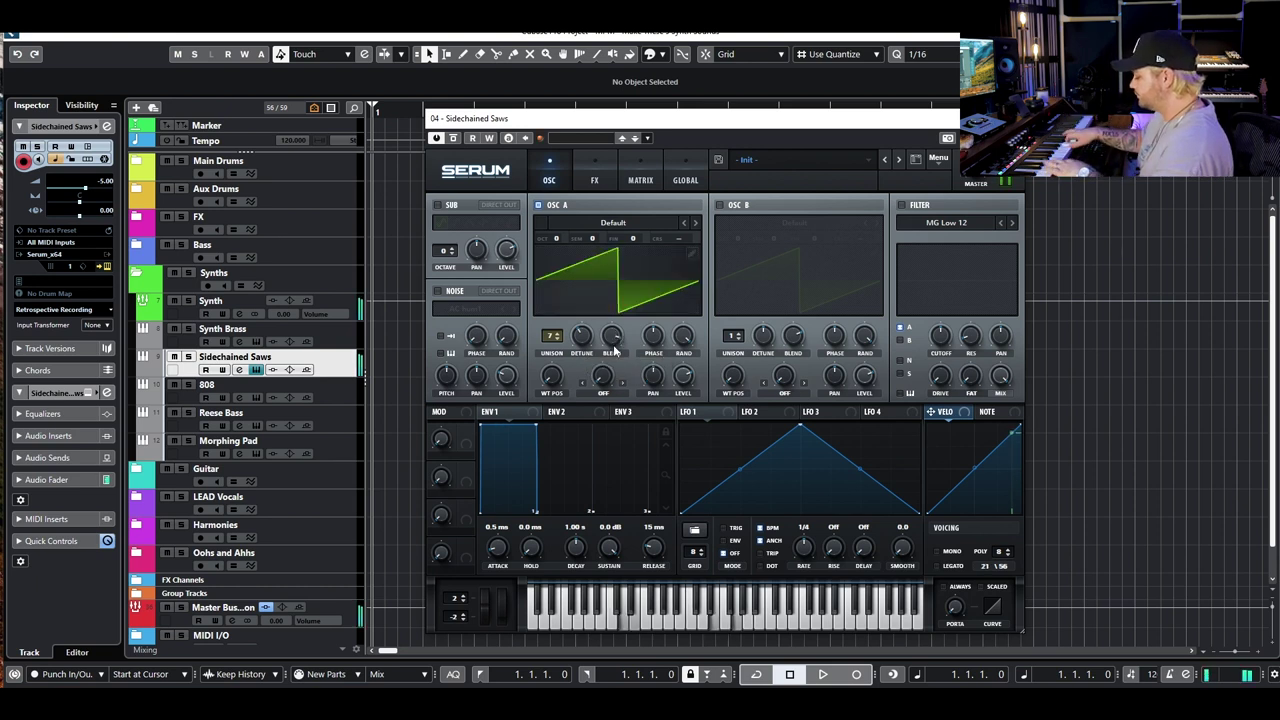
pyautogui.click(602, 377)
# Reshape LFO 1 into a rising ramp and assign it to oscillator A's level with an amount of about 62
pyautogui.click(538, 413)
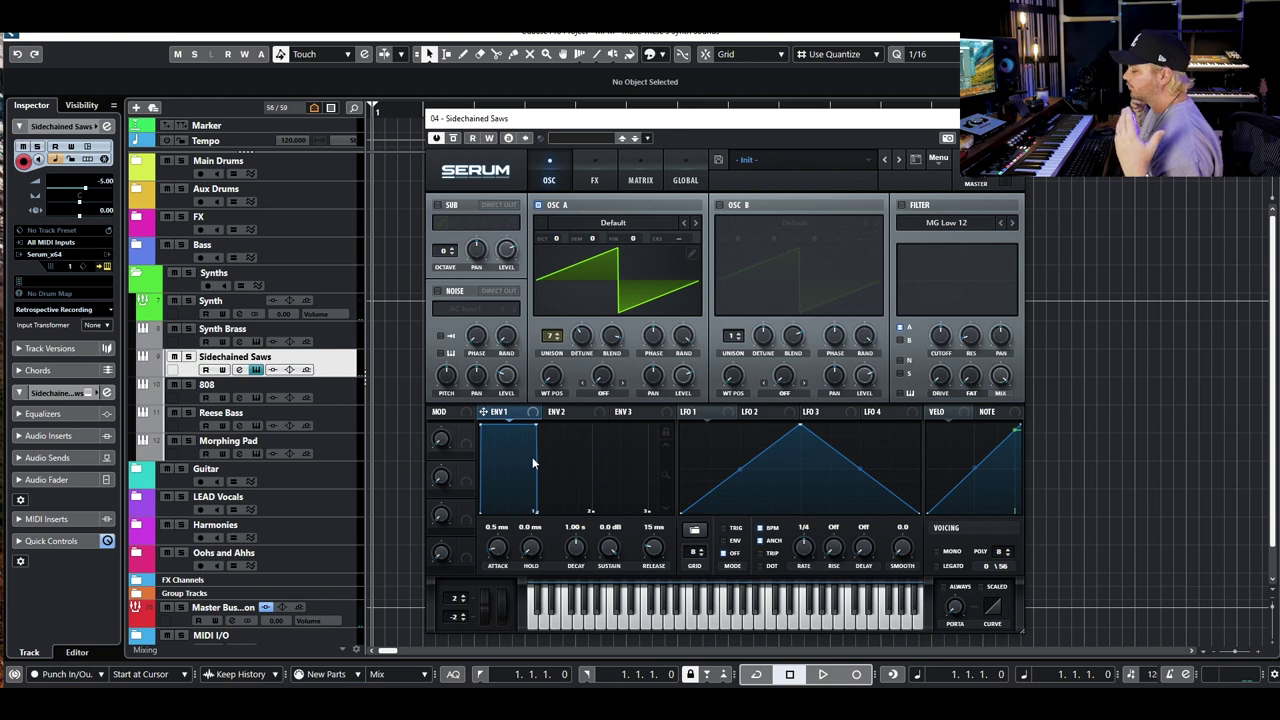
pyautogui.click(730, 414)
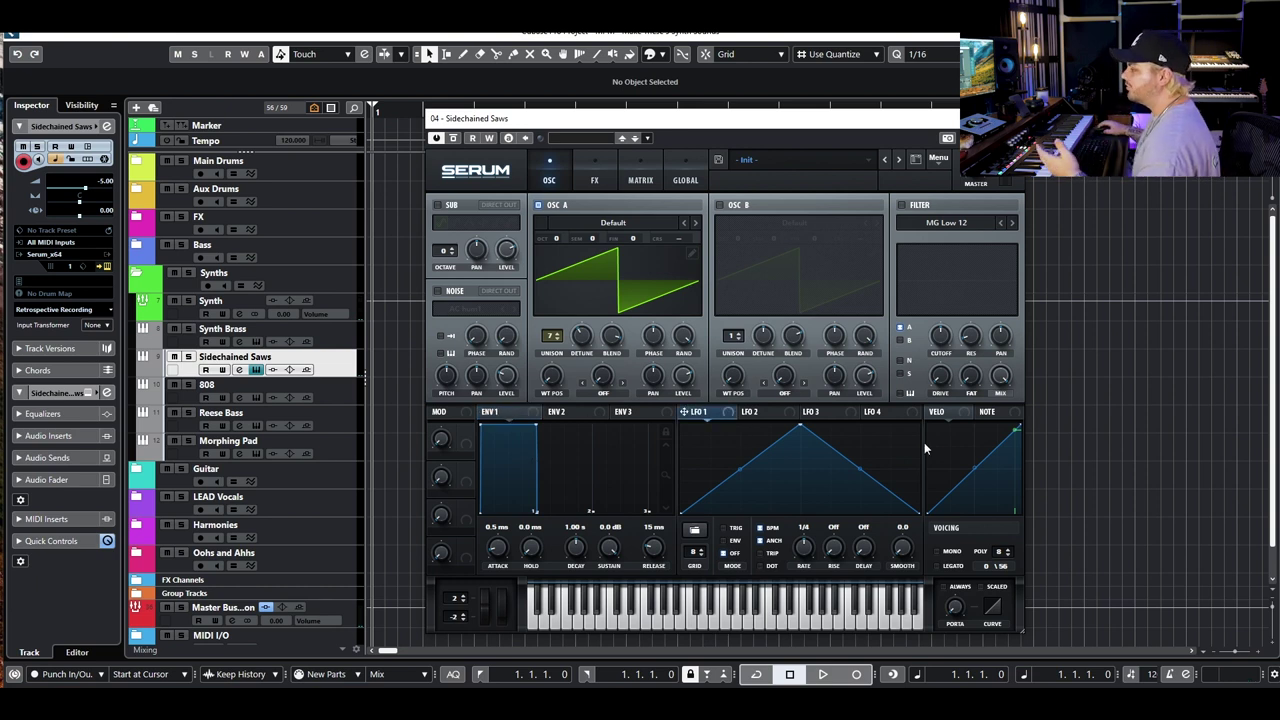
pyautogui.moveTo(800, 430); pyautogui.dragTo(920, 400)
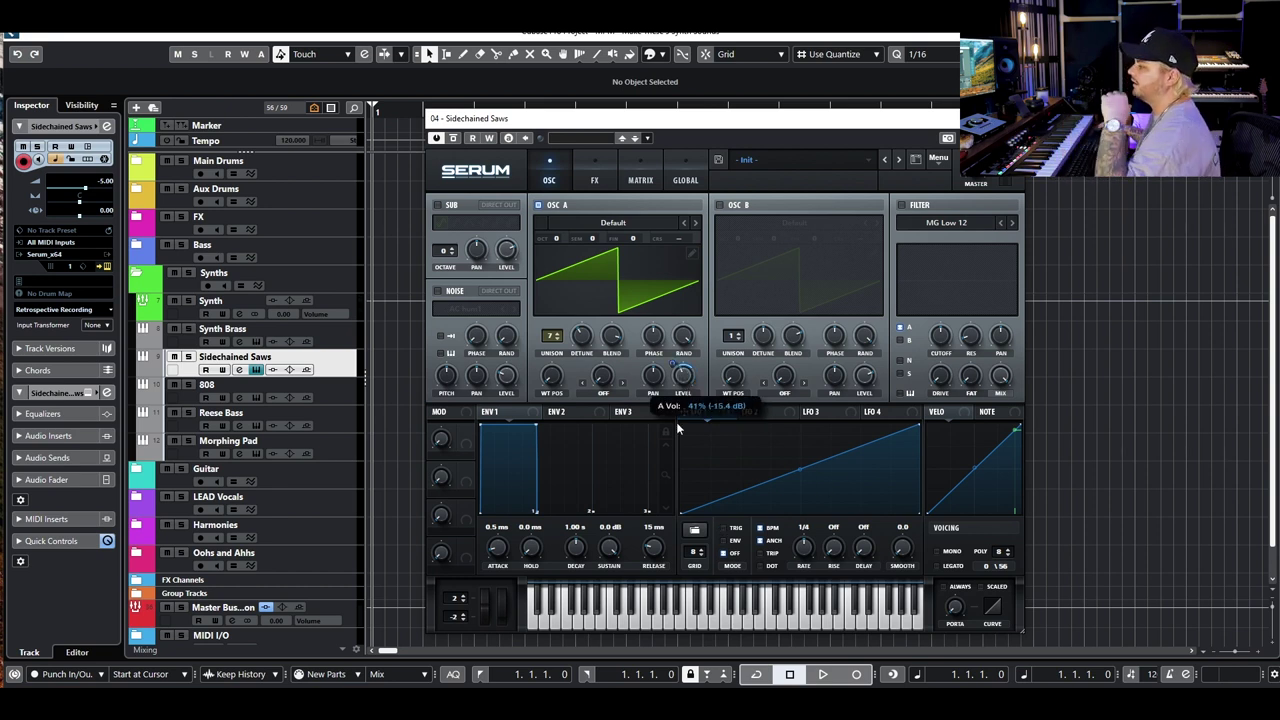
pyautogui.moveTo(675, 371)
pyautogui.moveTo(675, 366); pyautogui.dragTo(683, 397)
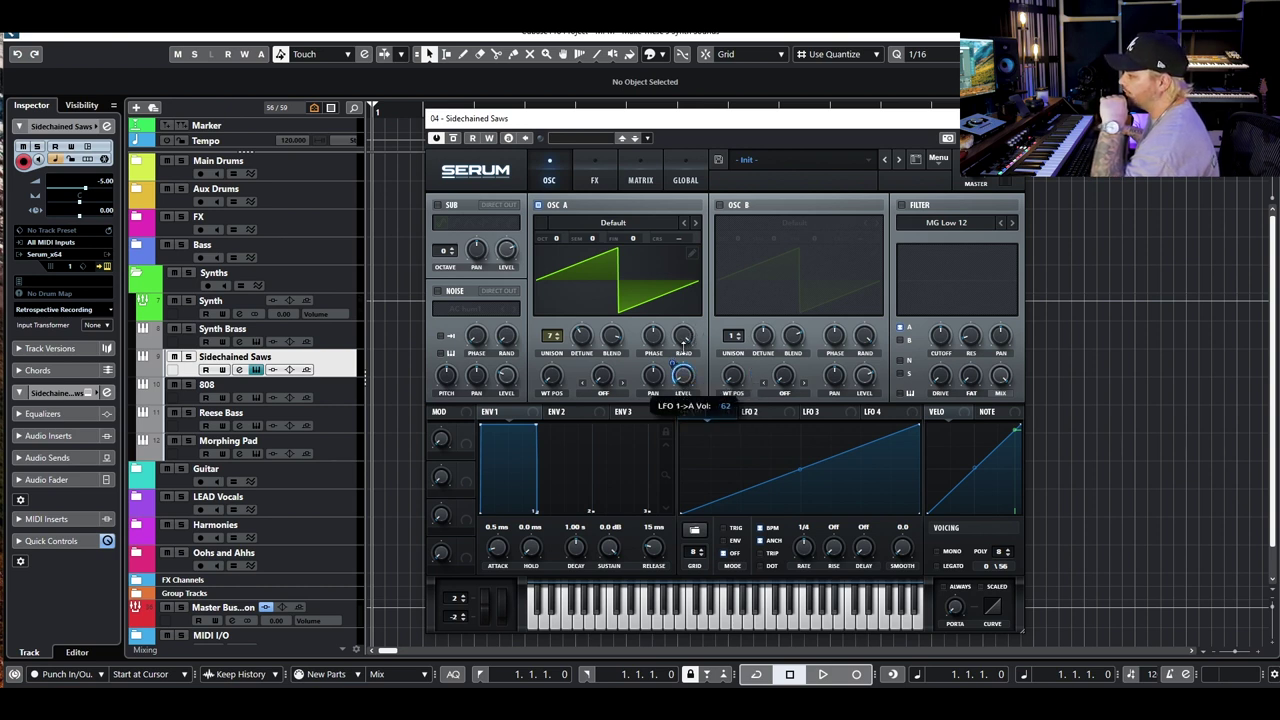
pyautogui.moveTo(686, 344); pyautogui.dragTo(690, 352)
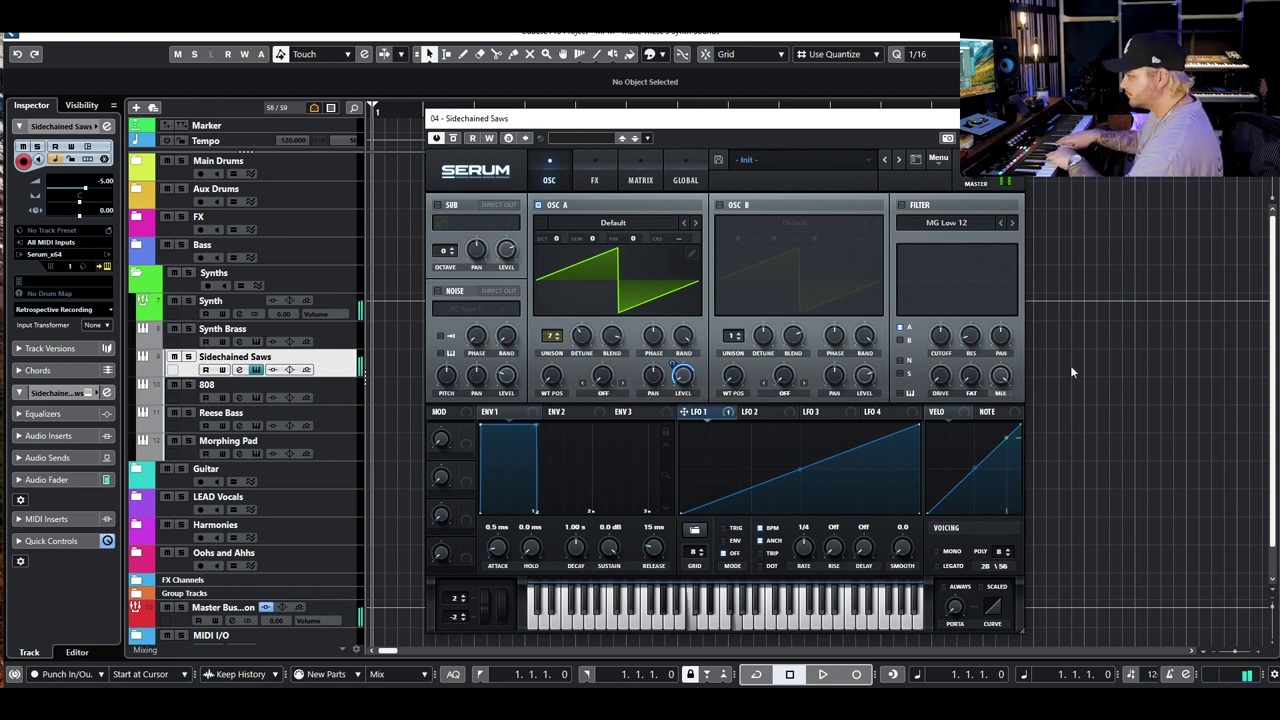
# Set LFO 1 to Trig mode at a 1/8 rate and reshape it into a short rise with a long curved fall
pyautogui.click(736, 534)
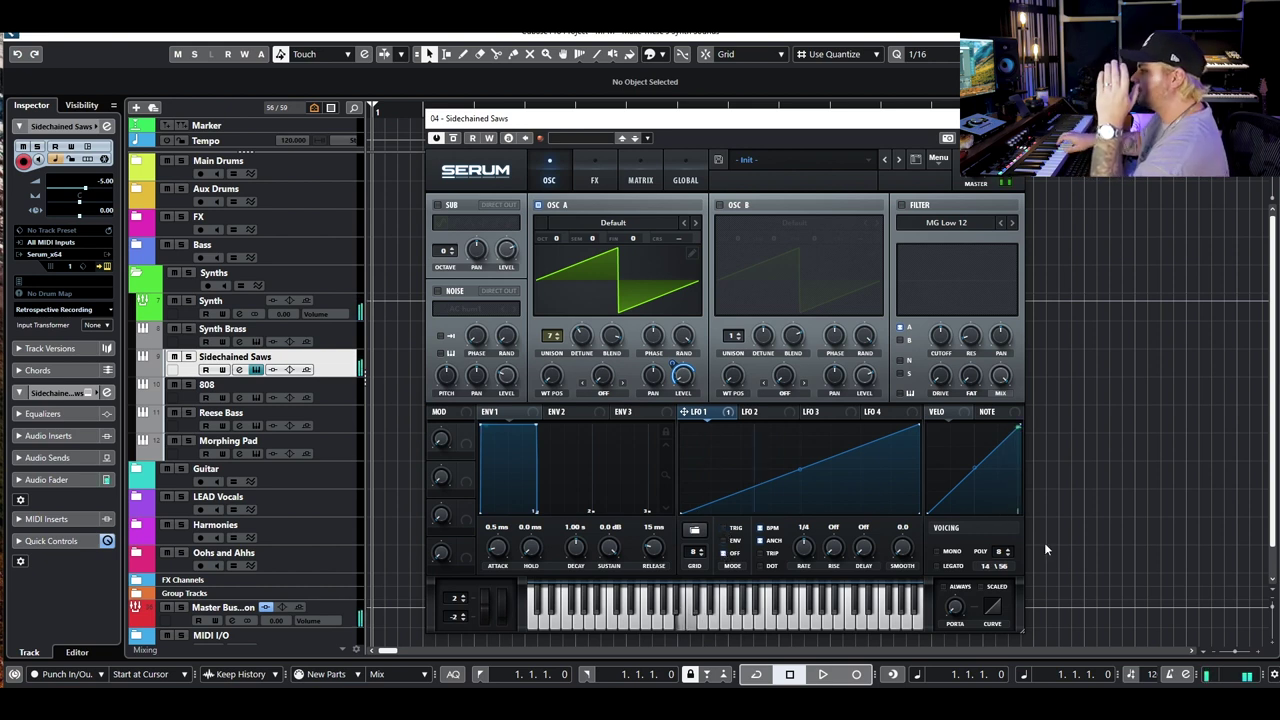
pyautogui.click(726, 528)
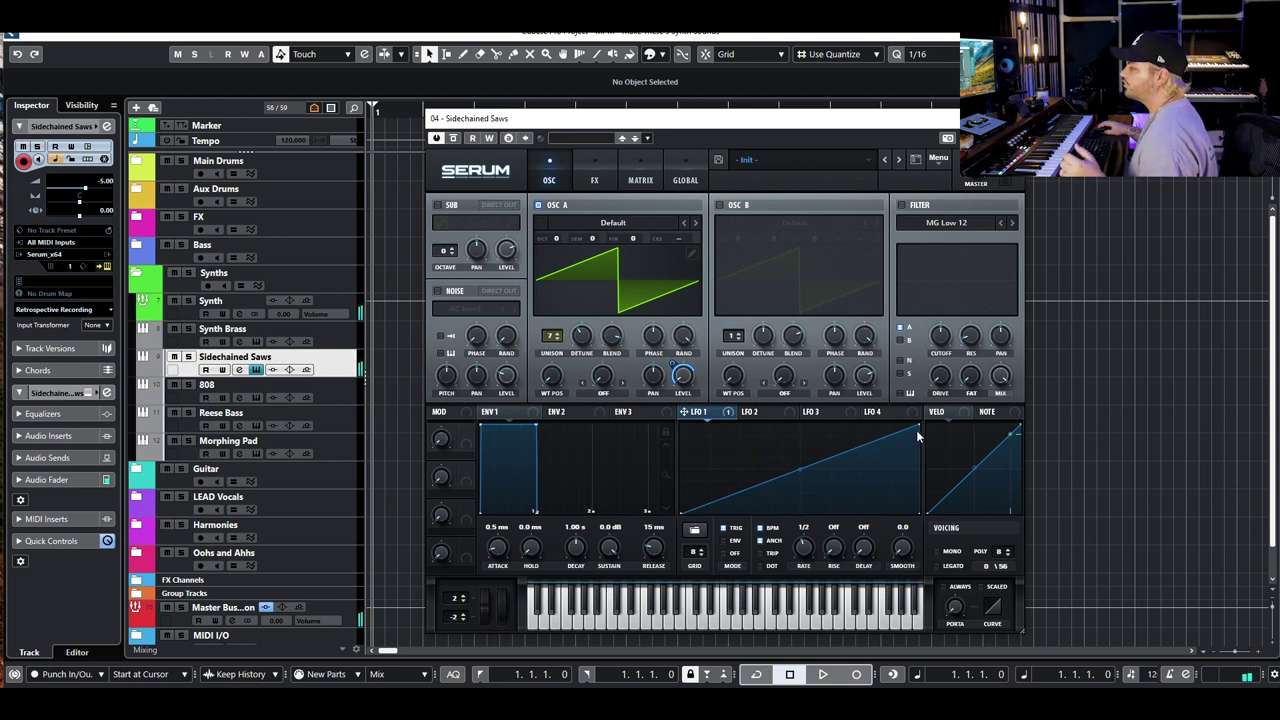
pyautogui.moveTo(916, 428); pyautogui.dragTo(918, 512)
pyautogui.moveTo(682, 512); pyautogui.dragTo(684, 424)
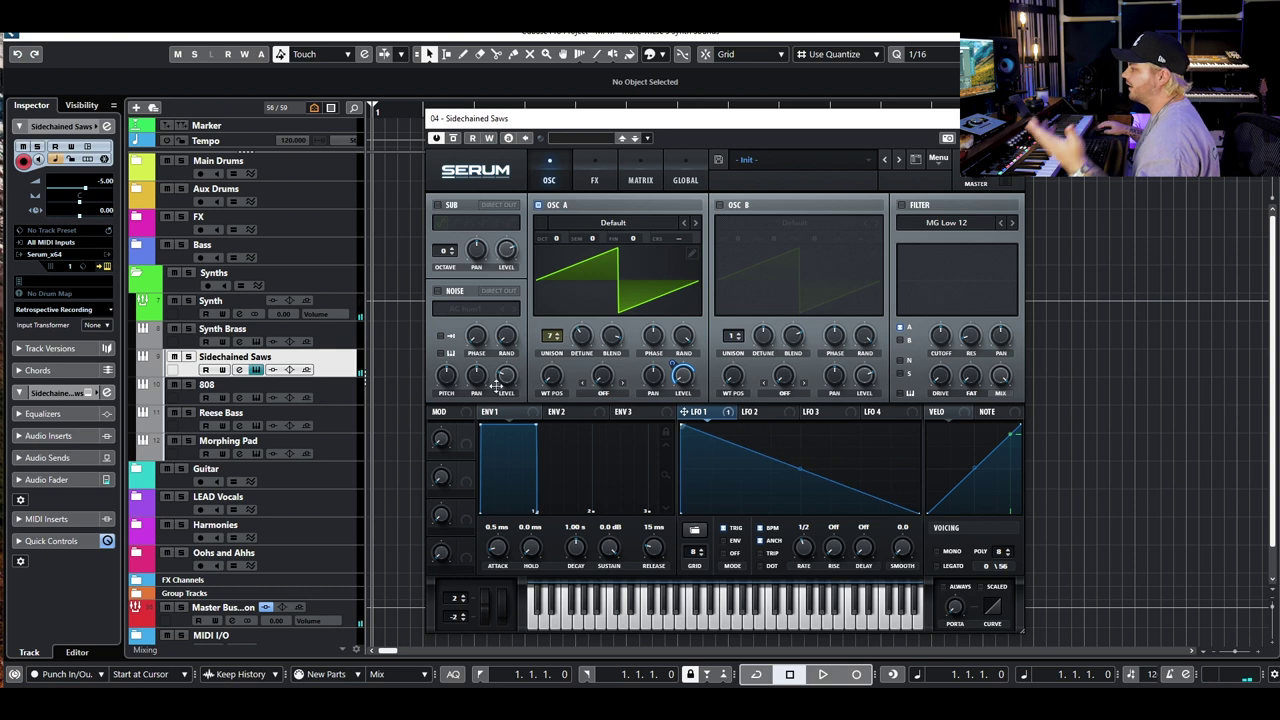
pyautogui.moveTo(800, 552); pyautogui.dragTo(810, 548)
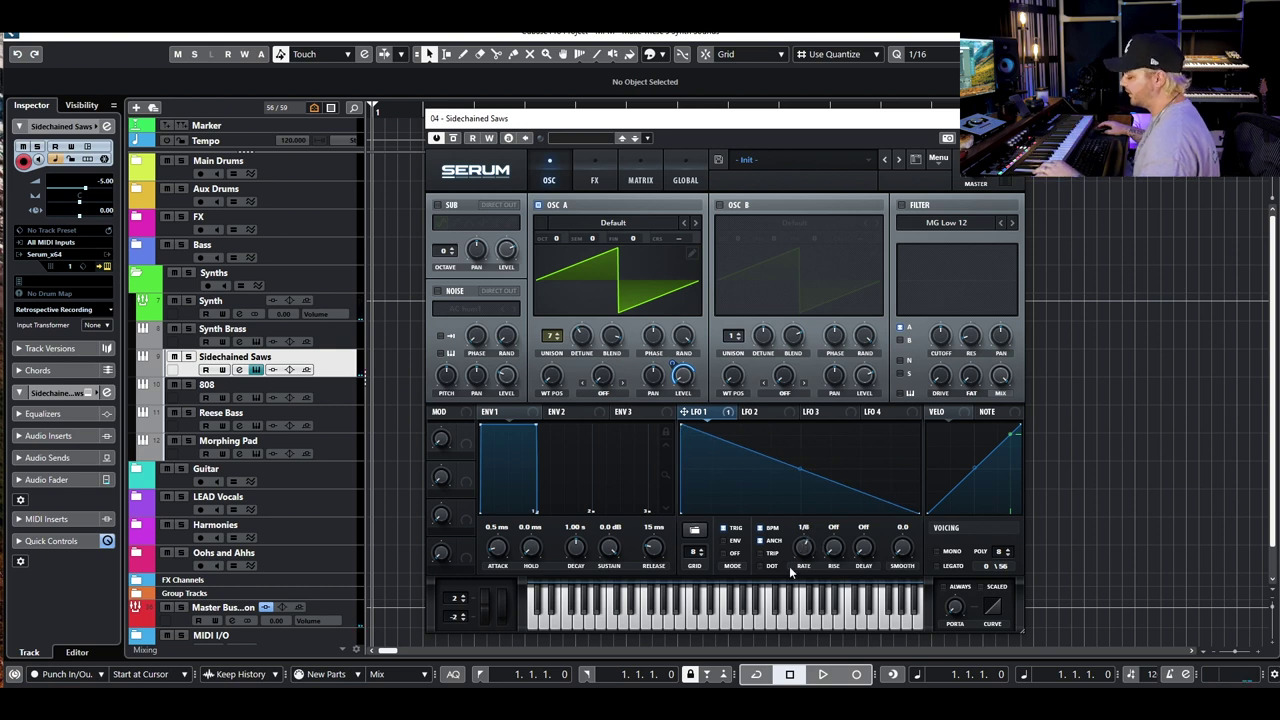
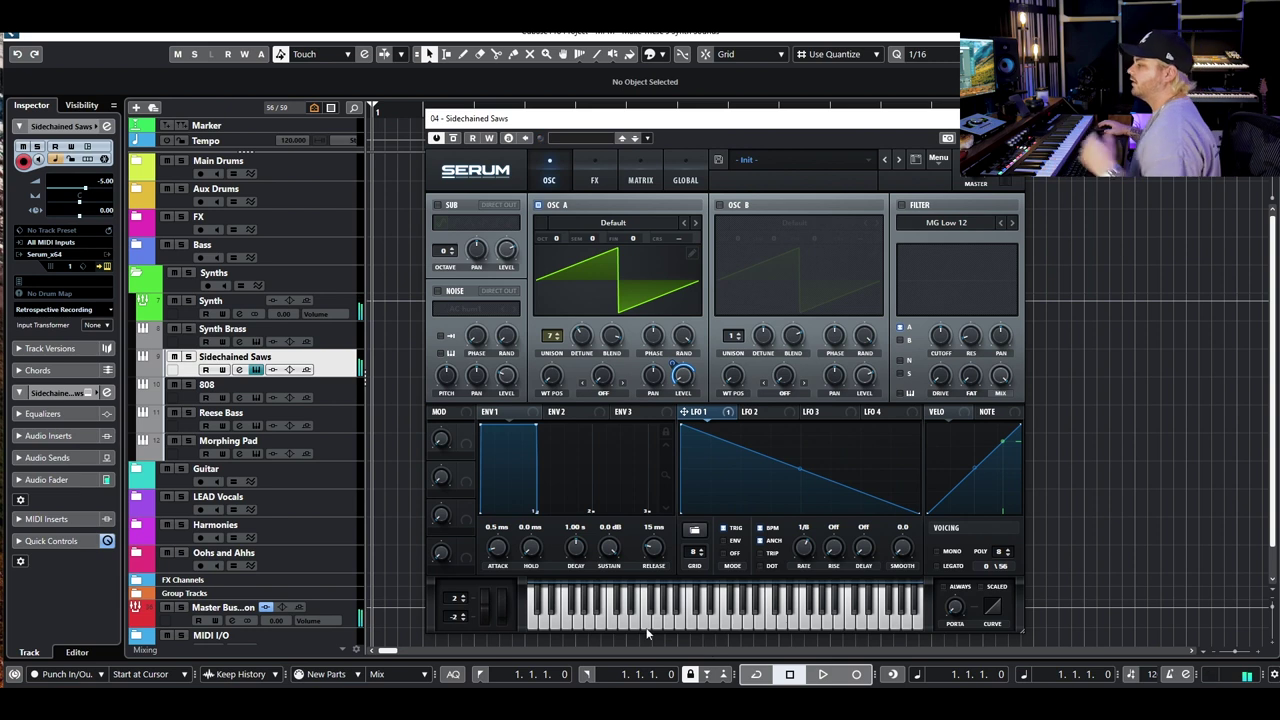
pyautogui.moveTo(684, 430); pyautogui.dragTo(712, 478)
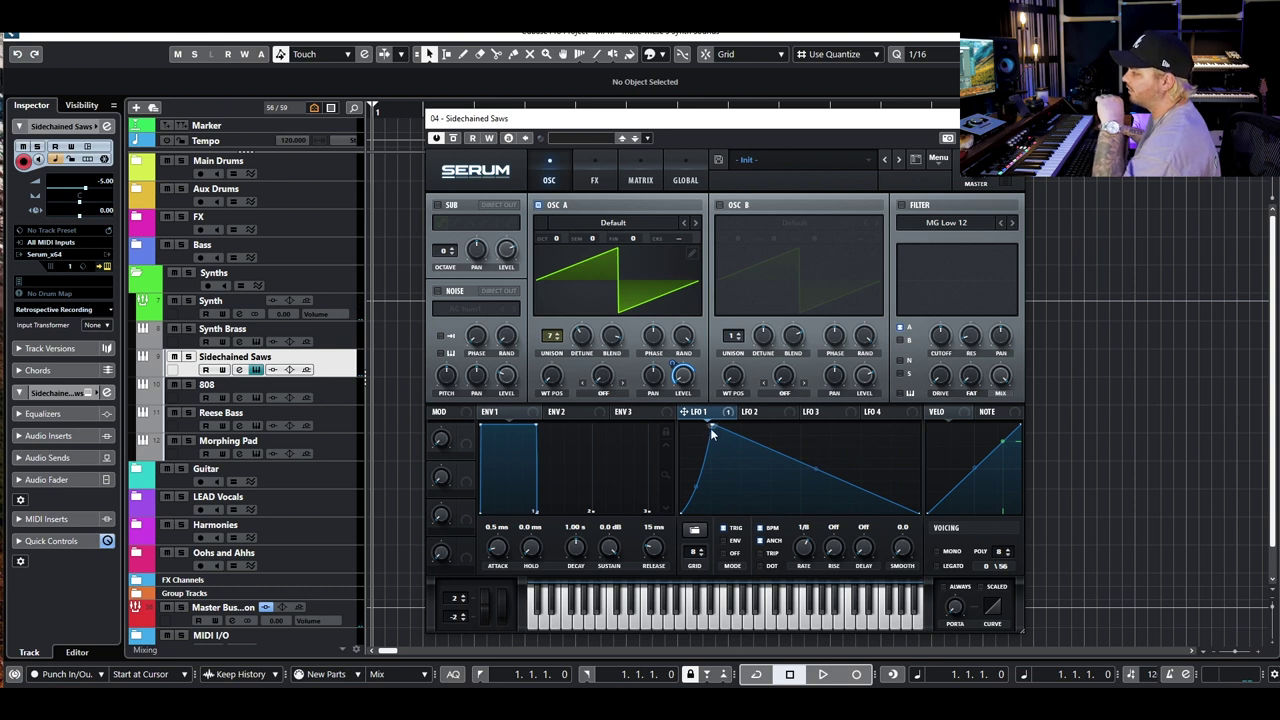
pyautogui.moveTo(814, 468); pyautogui.dragTo(813, 478)
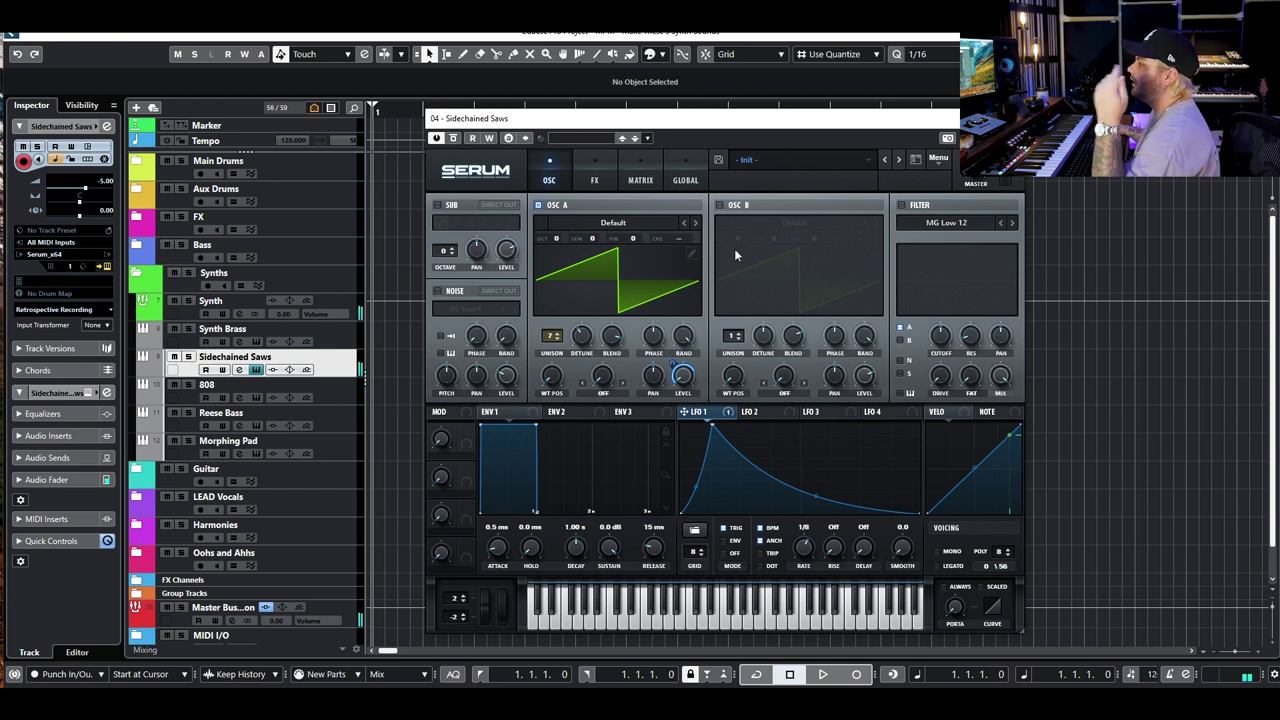
# Enable oscillator B and load the Analog wavetable BS2 - Filthy into it
pyautogui.click(719, 205)
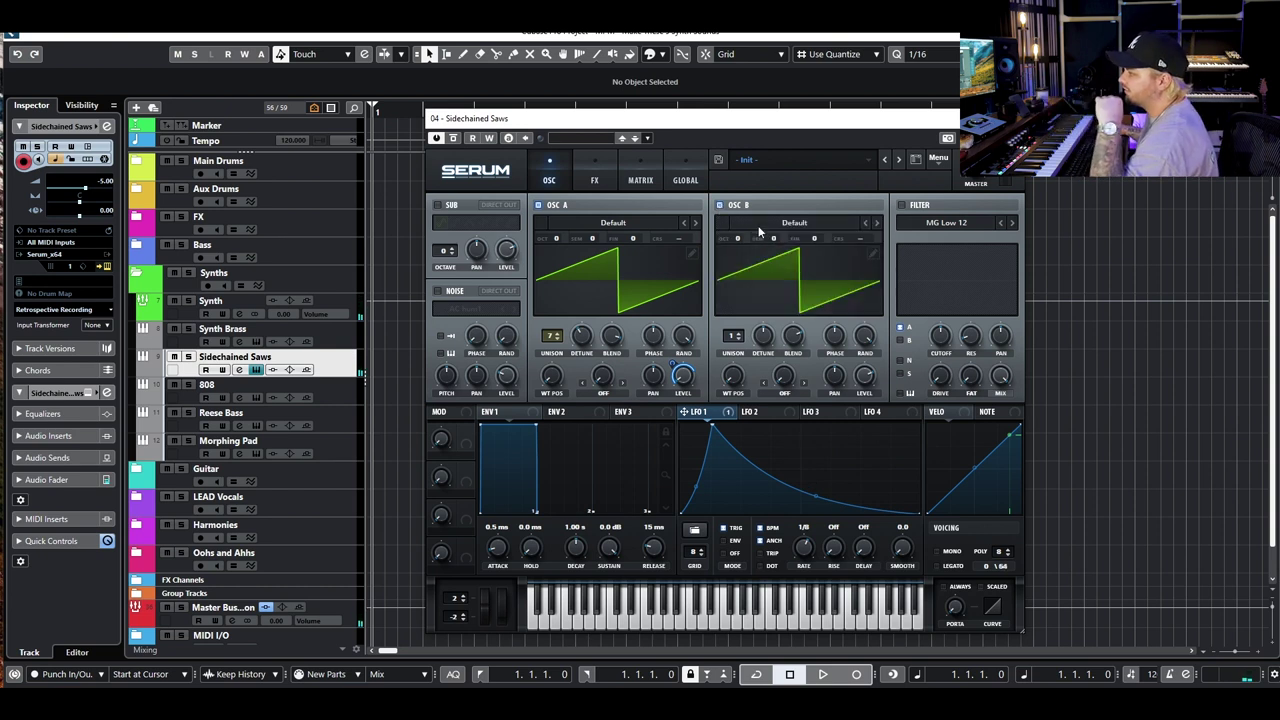
pyautogui.click(758, 227)
pyautogui.moveTo(865, 298)
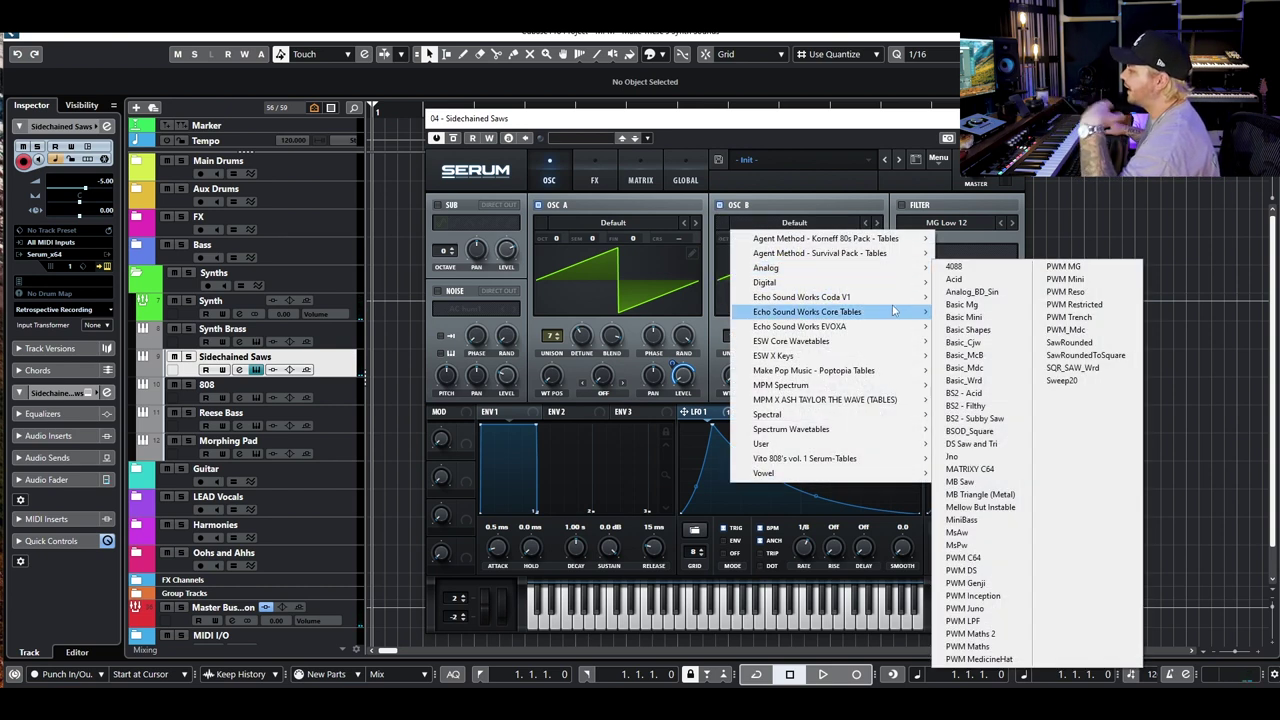
pyautogui.click(970, 406)
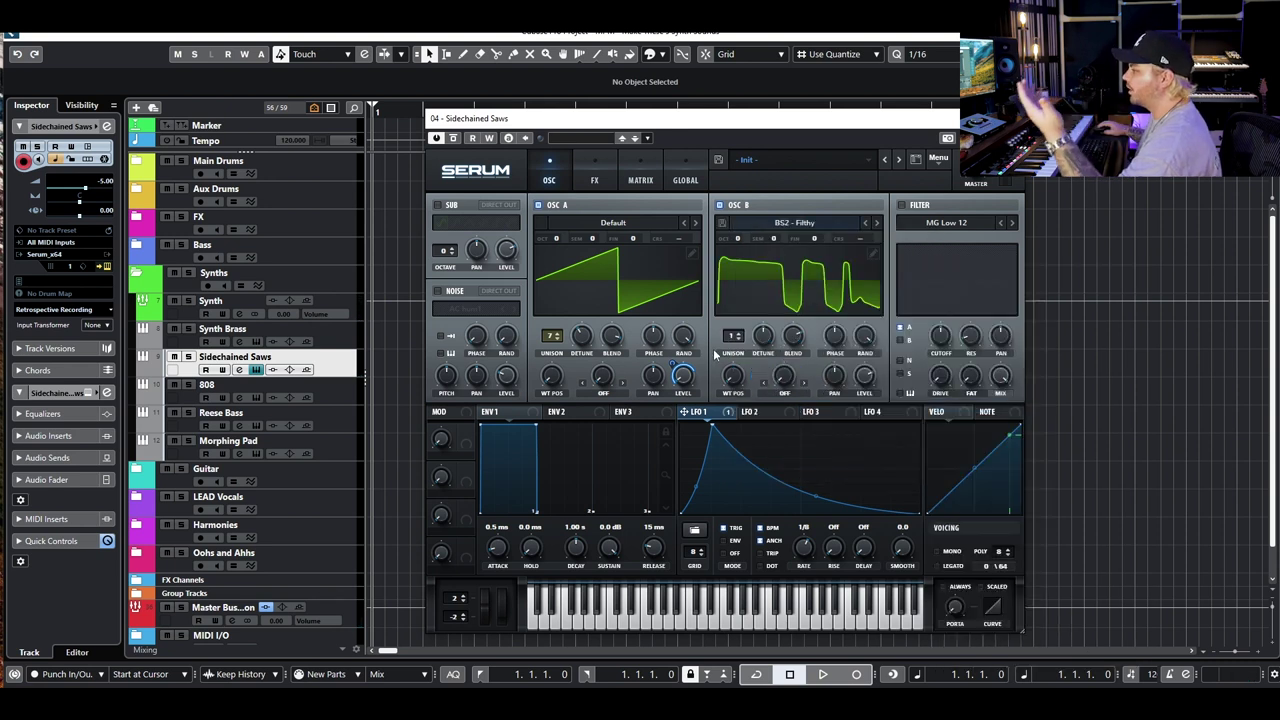
# With oscillator A off, give oscillator B 5 unison voices, octave -1 and LFO 1 level modulation of about 58
pyautogui.click(537, 205)
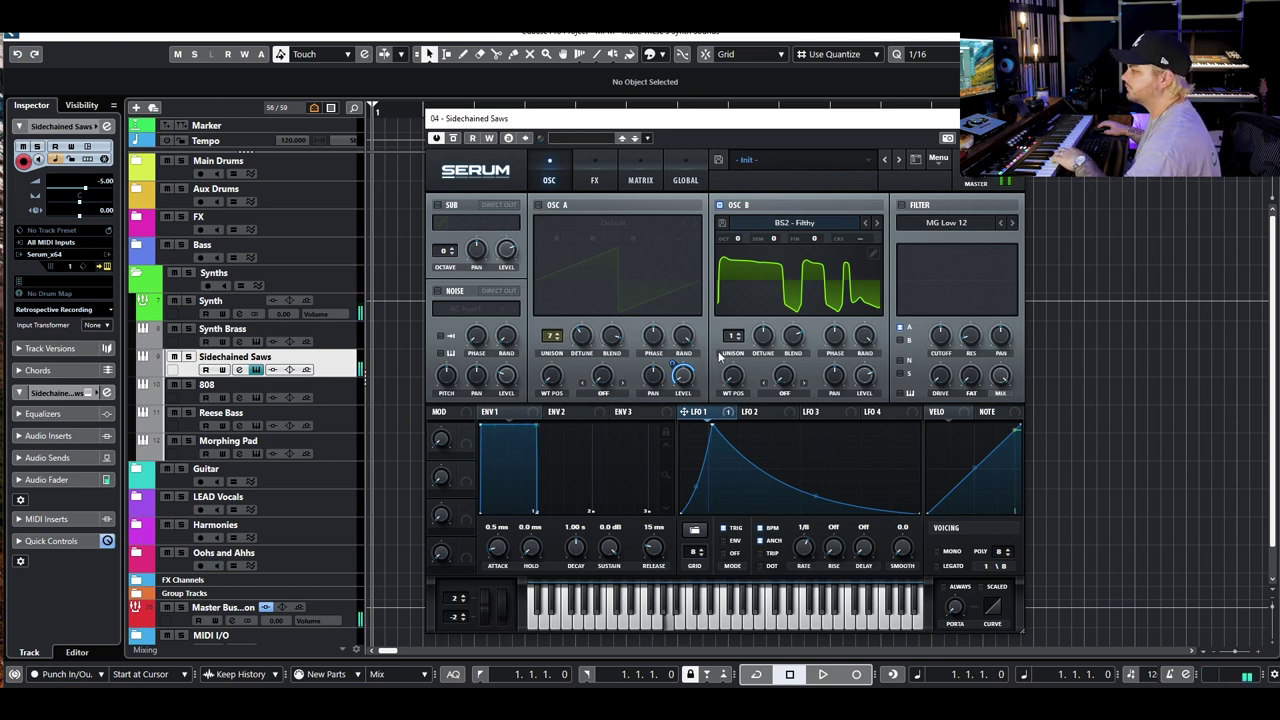
pyautogui.moveTo(733, 336); pyautogui.dragTo(741, 262)
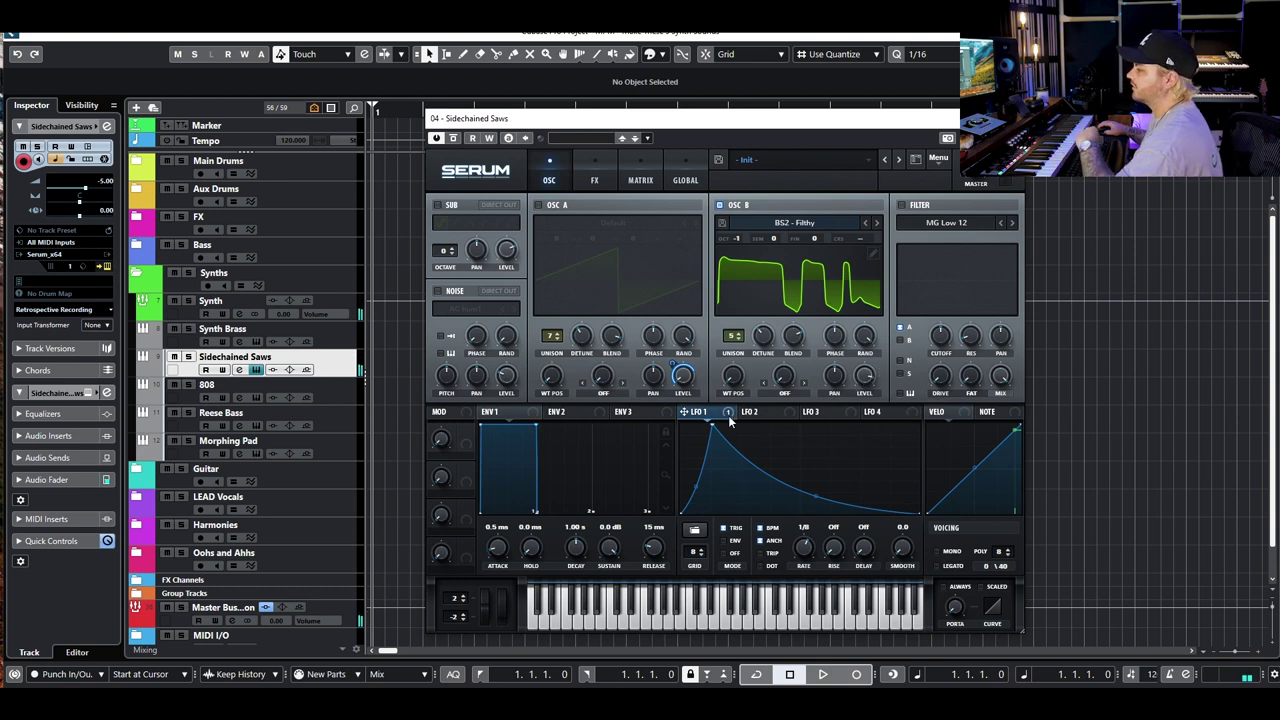
pyautogui.moveTo(866, 378); pyautogui.dragTo(866, 378)
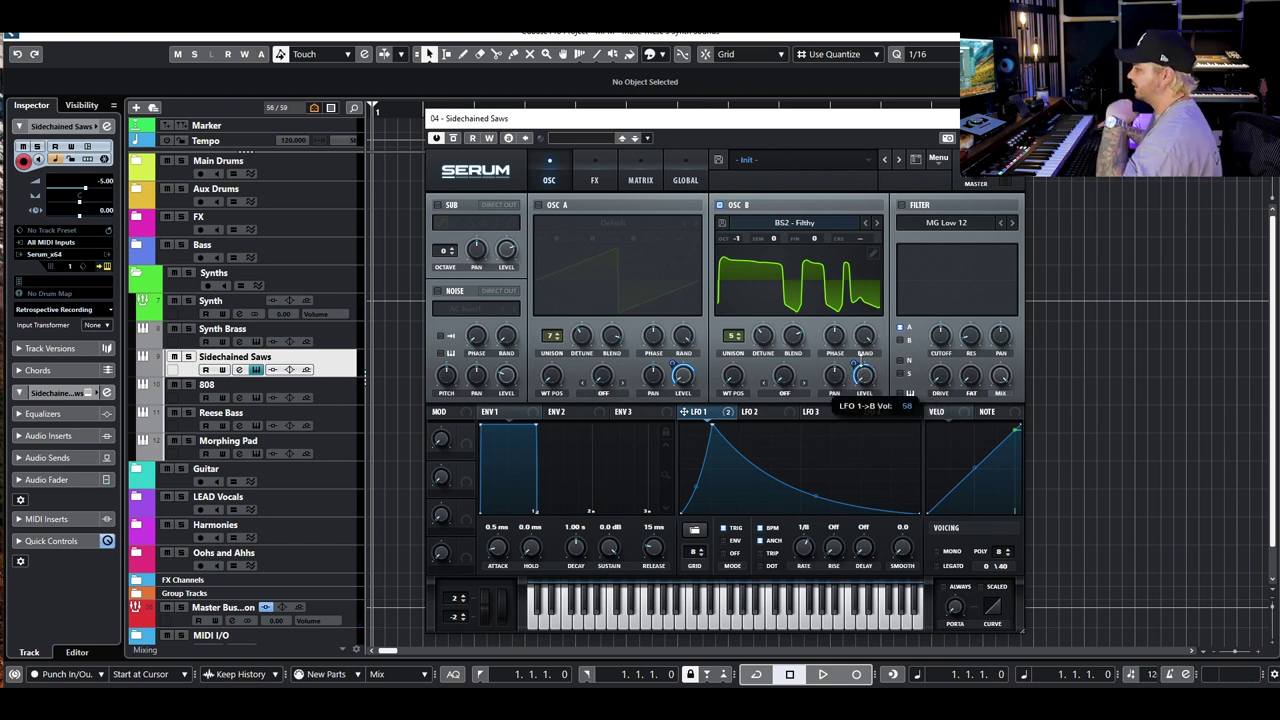
# Switch oscillator A back on and compare the sound with oscillator B off and on, returning B's octave to 0
pyautogui.click(539, 205)
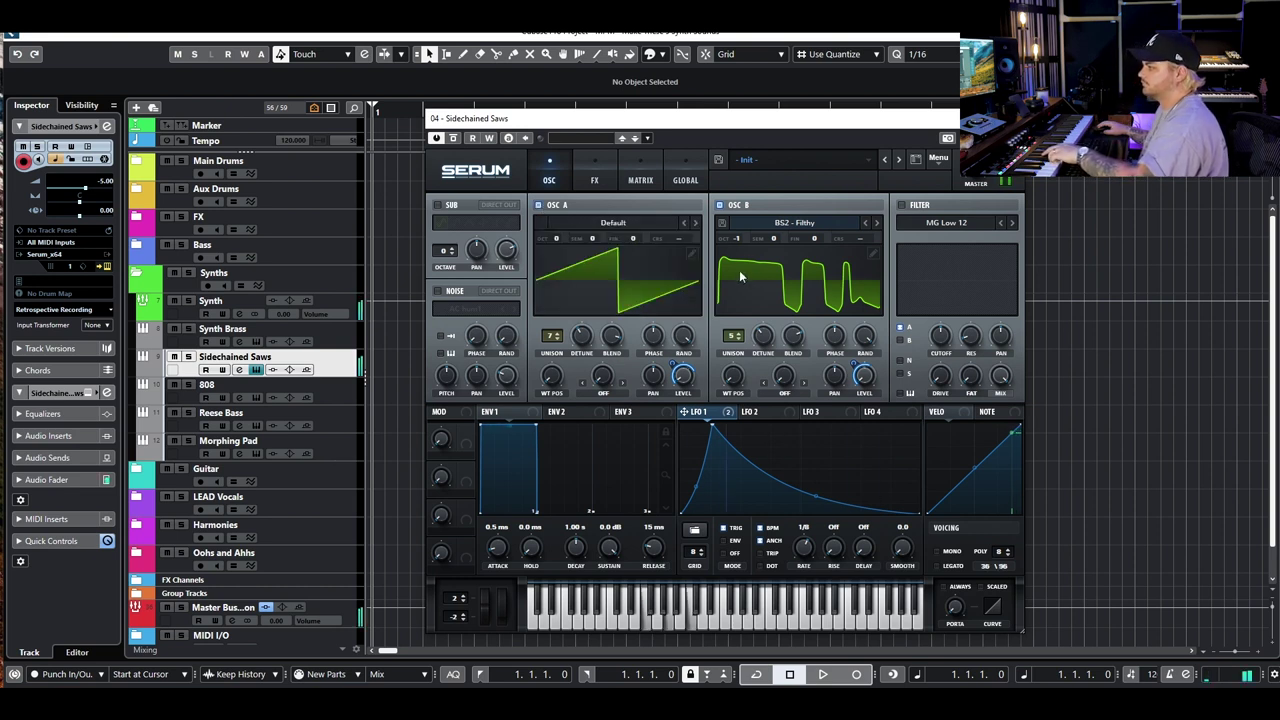
pyautogui.click(719, 205)
pyautogui.click(719, 205)
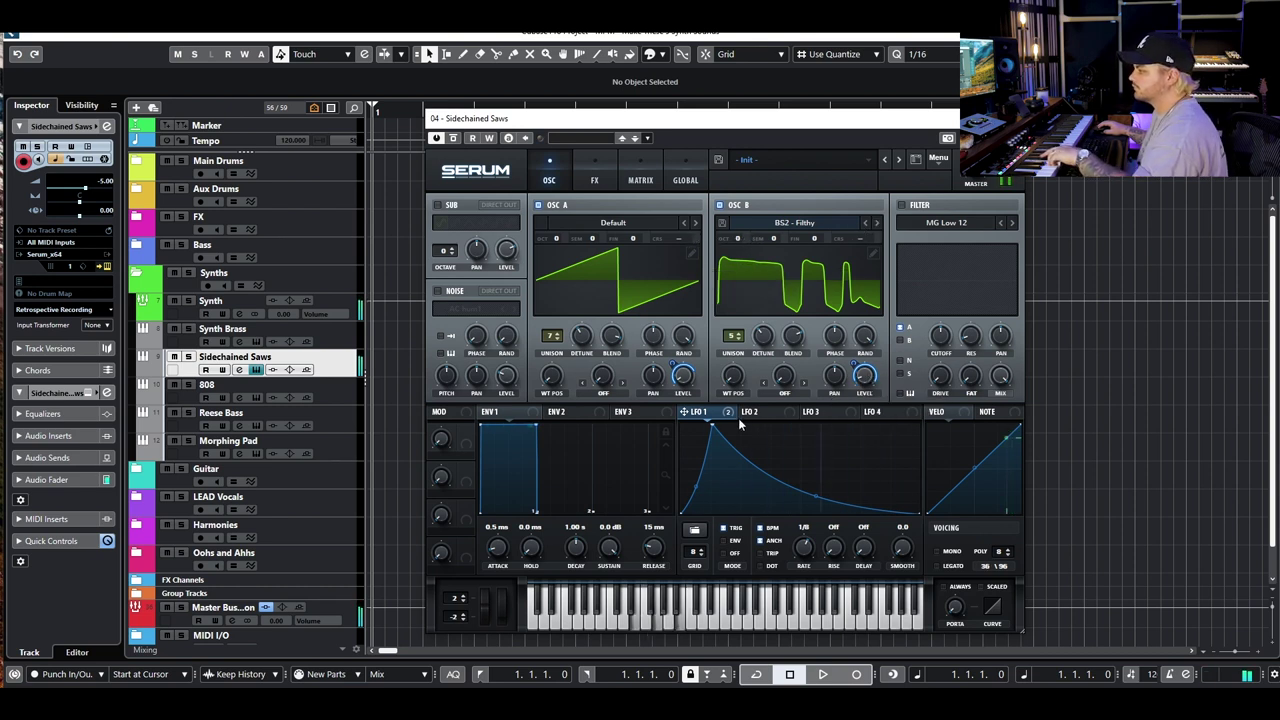
# Reshape LFO 1 into a curved rising ramp across the full cycle and set its rate to 1/4
pyautogui.moveTo(714, 432); pyautogui.dragTo(972, 356)
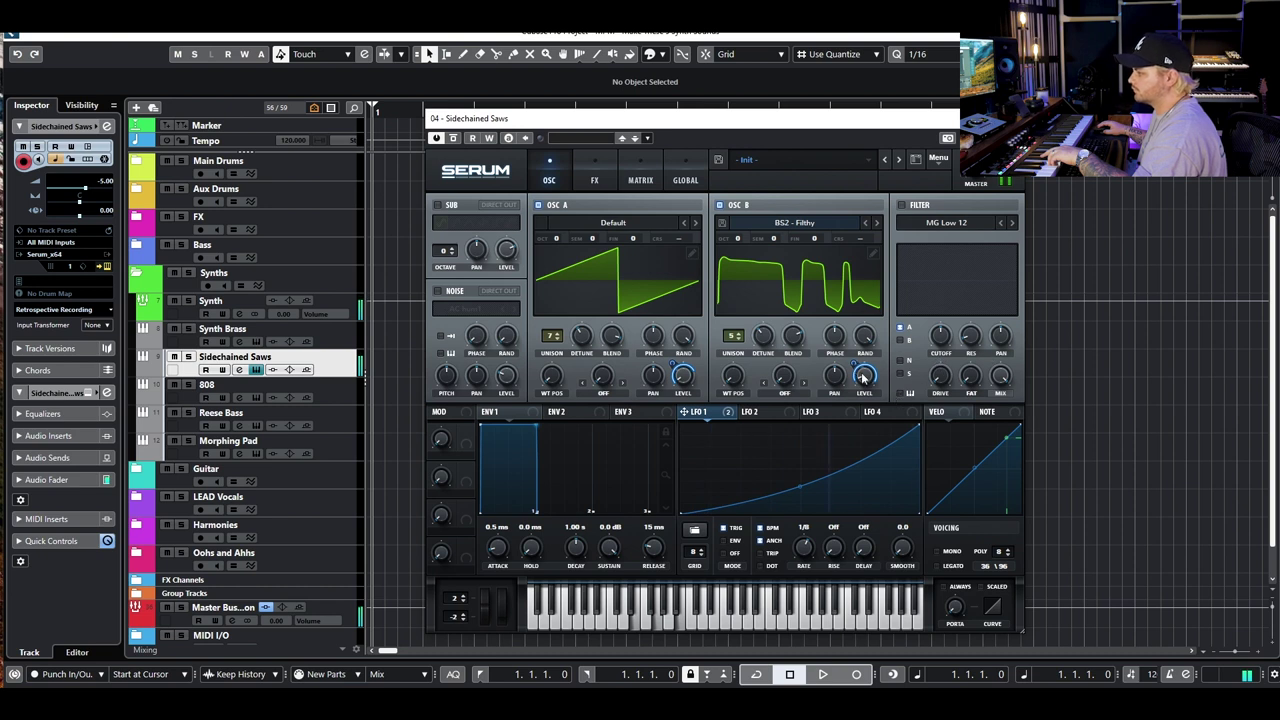
pyautogui.moveTo(809, 551); pyautogui.dragTo(809, 544)
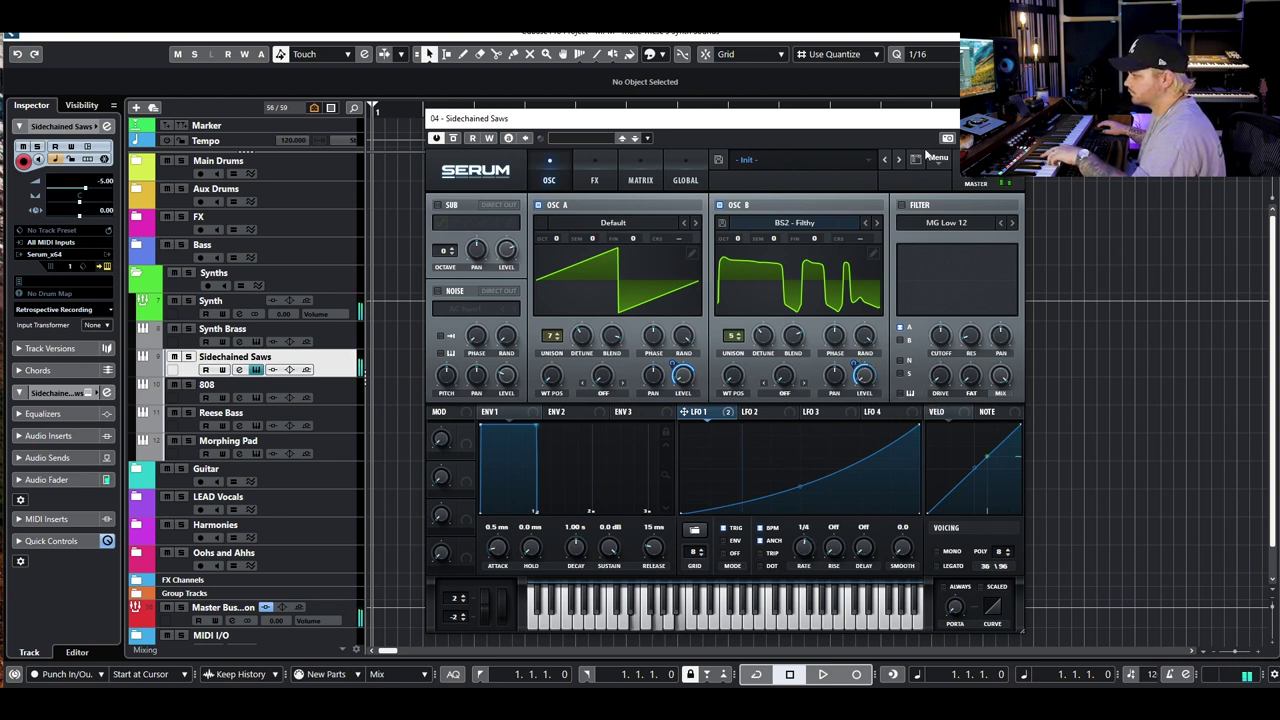
# Switch on the filter and reshape LFO 1 into a quick rise to an early peak followed by a curved decay
pyautogui.click(901, 205)
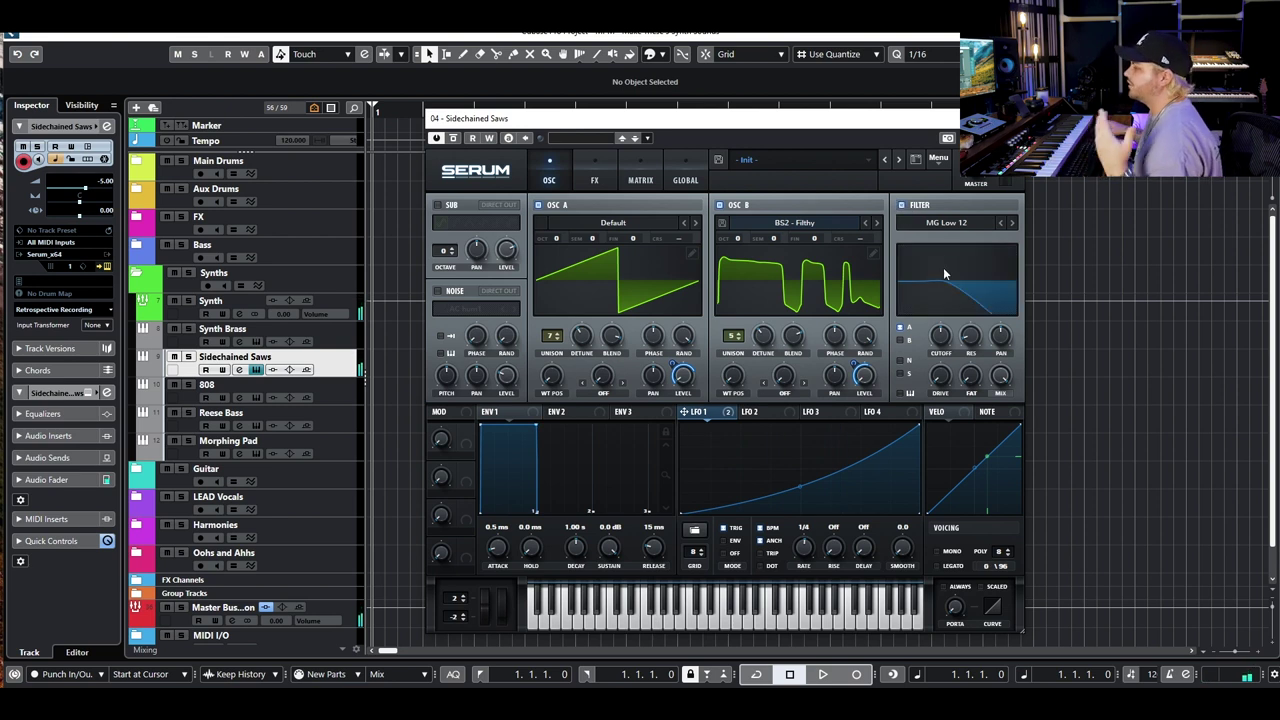
pyautogui.moveTo(917, 426); pyautogui.dragTo(708, 422)
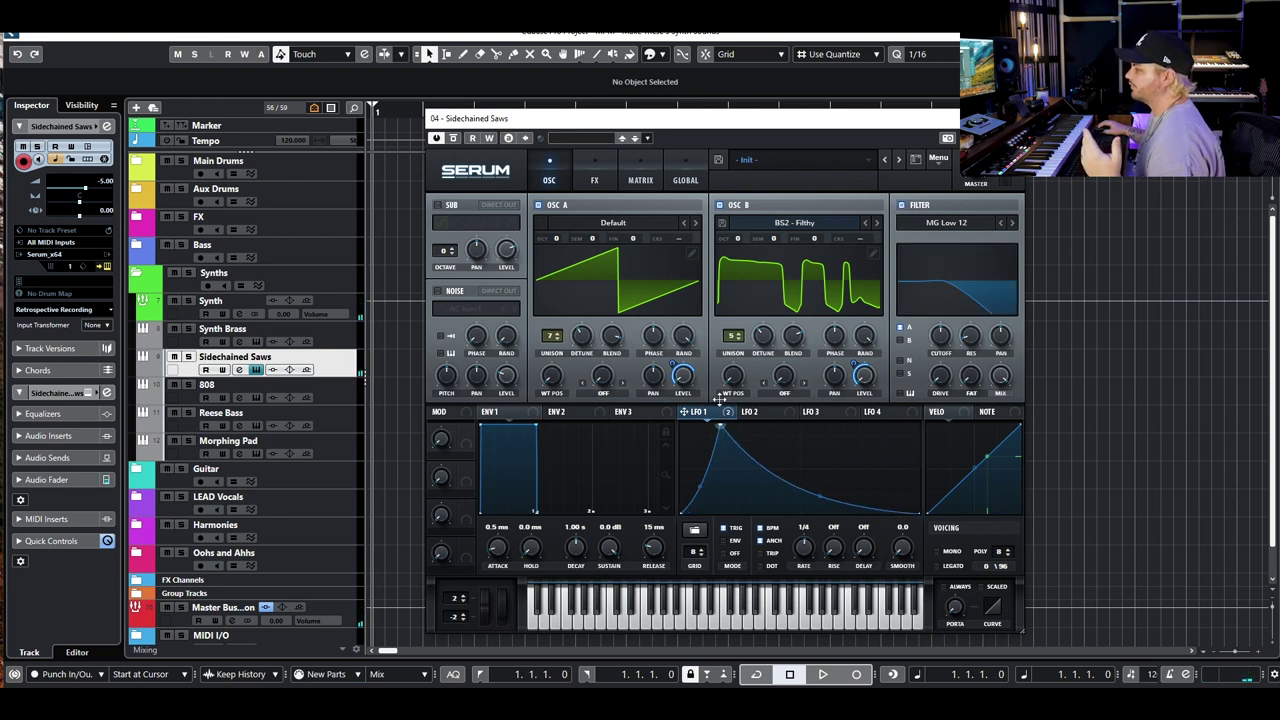
pyautogui.moveTo(813, 493); pyautogui.dragTo(820, 491)
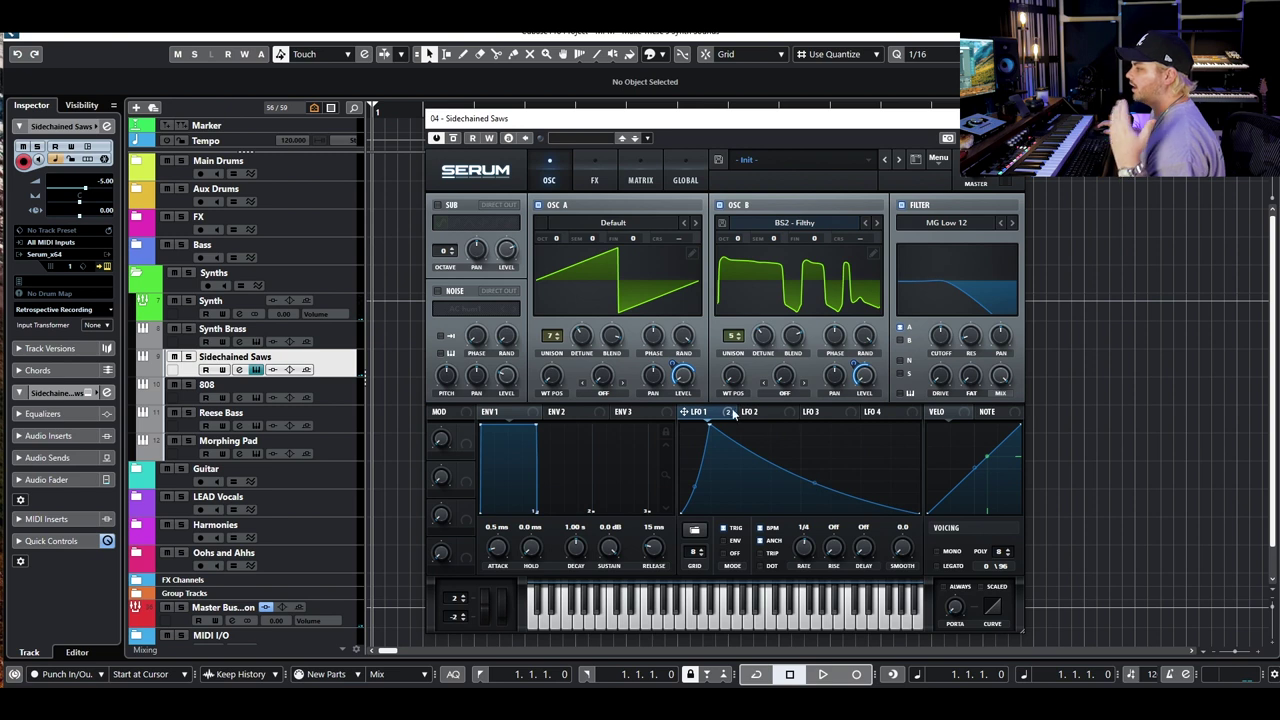
# Modulate the filter cutoff with LFO 1 at a 1/8 rate and change the filter type to MG Low 6
pyautogui.moveTo(722, 416)
pyautogui.moveTo(722, 416); pyautogui.dragTo(941, 338)
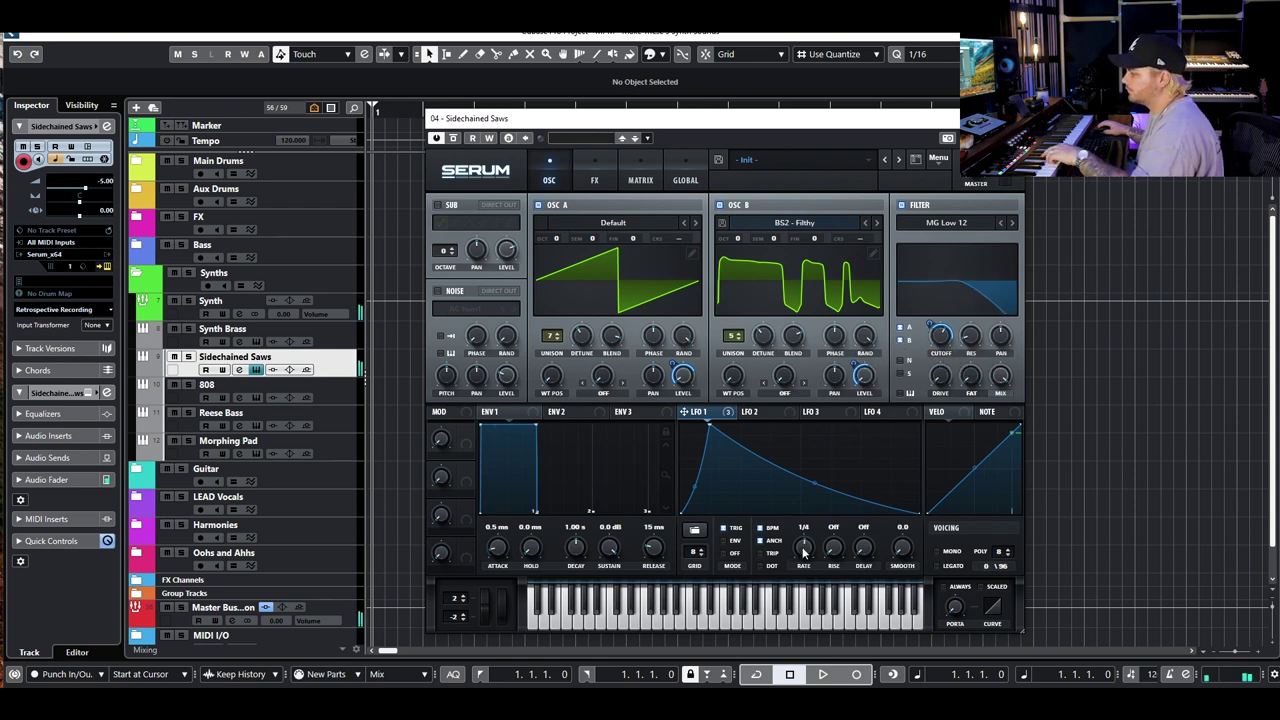
pyautogui.click(1012, 223)
pyautogui.doubleClick(999, 224)
pyautogui.moveTo(974, 337)
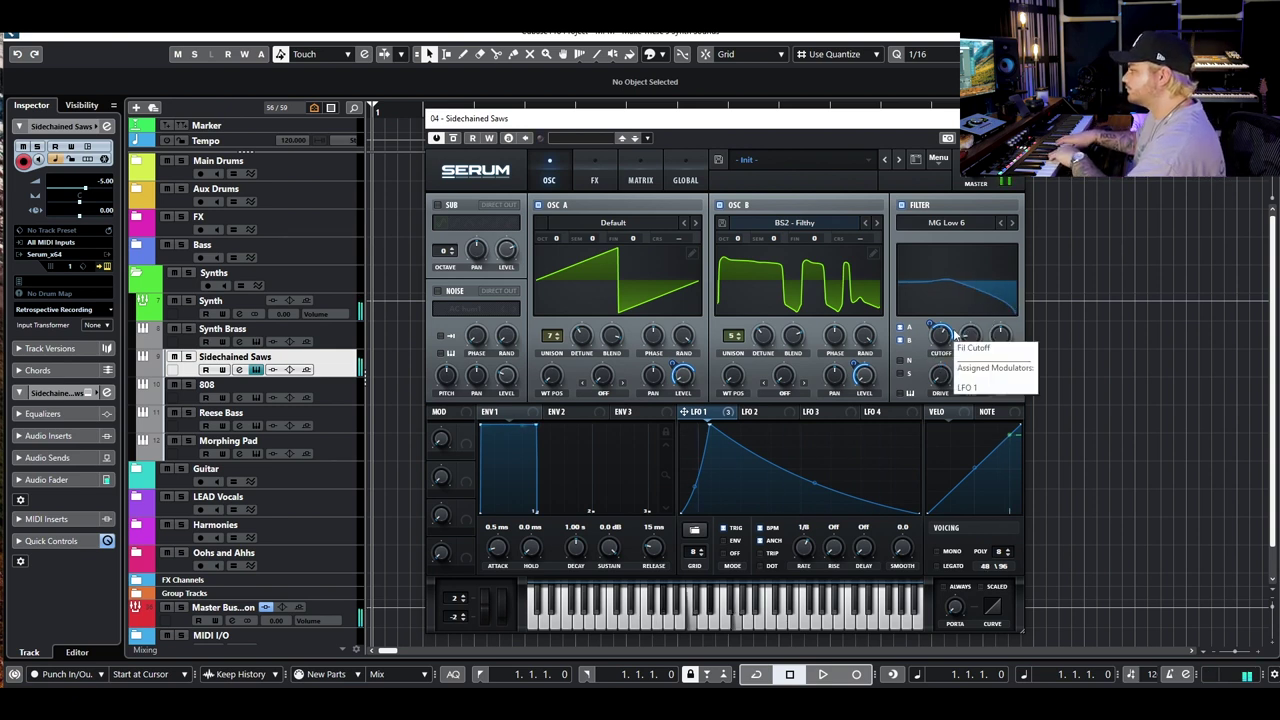
# Add a compressor in multiband mode and a hall reverb to the effects chain
pyautogui.click(586, 176)
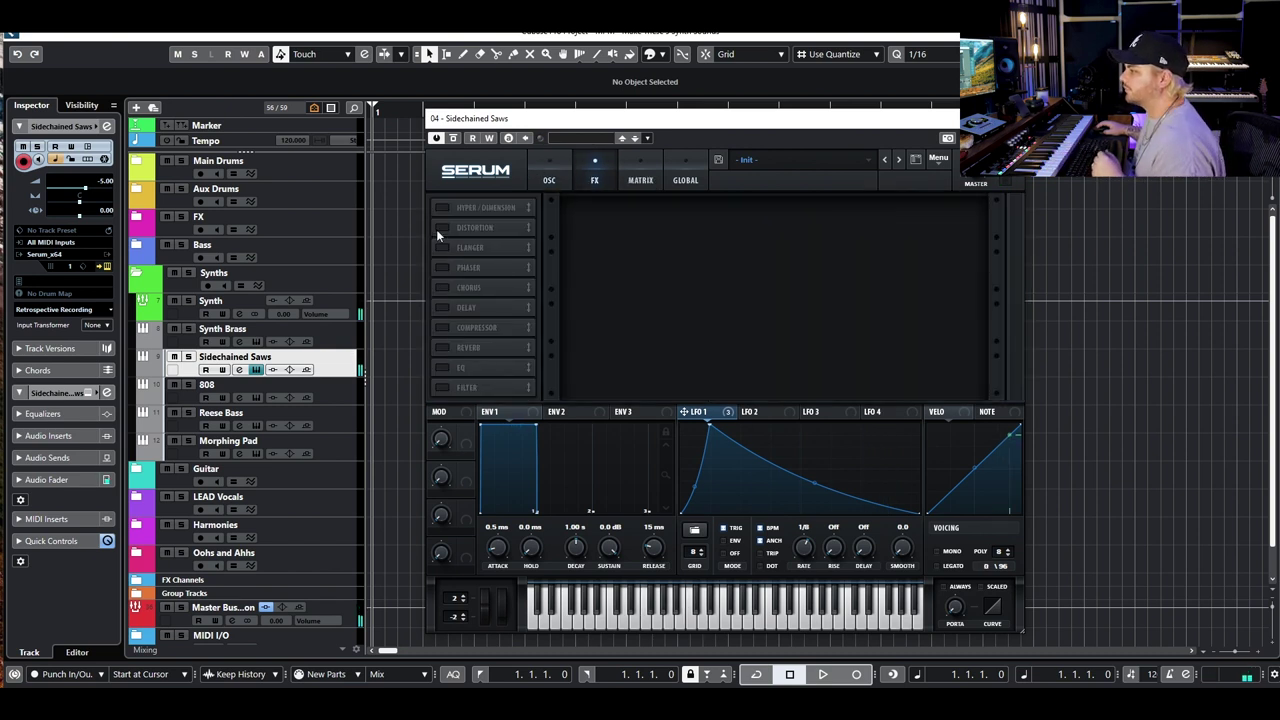
pyautogui.click(443, 328)
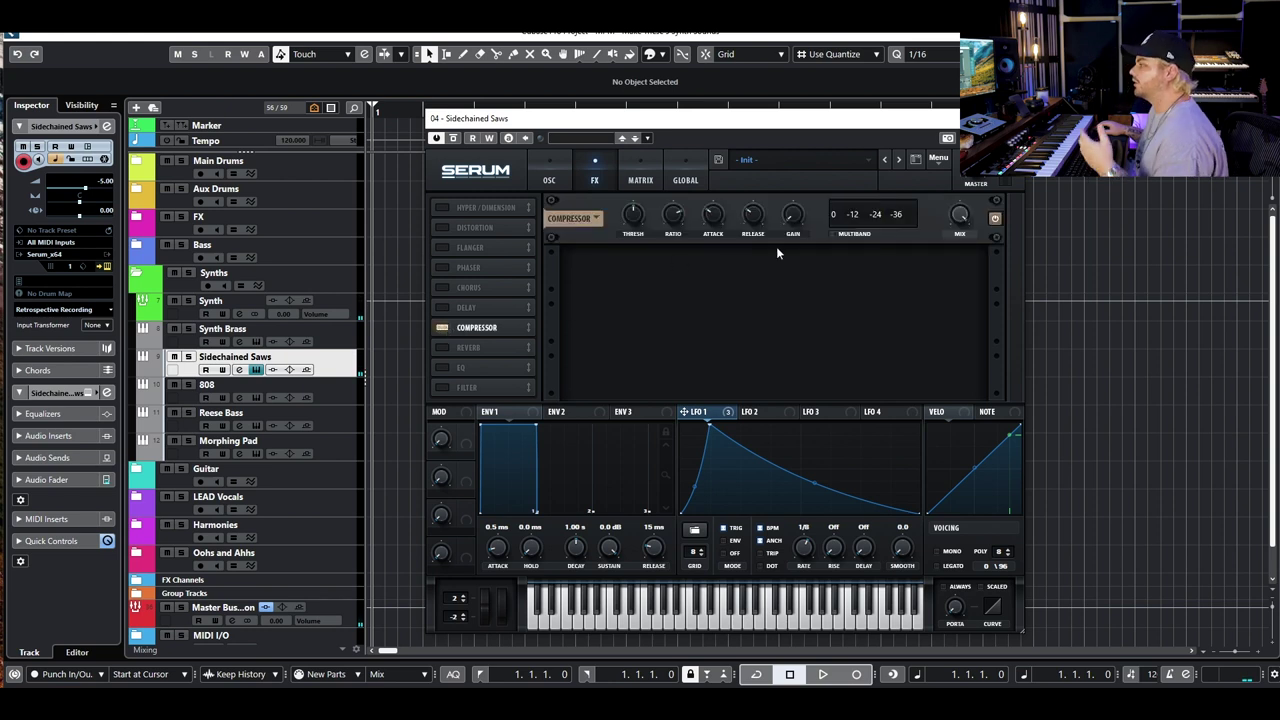
pyautogui.click(831, 235)
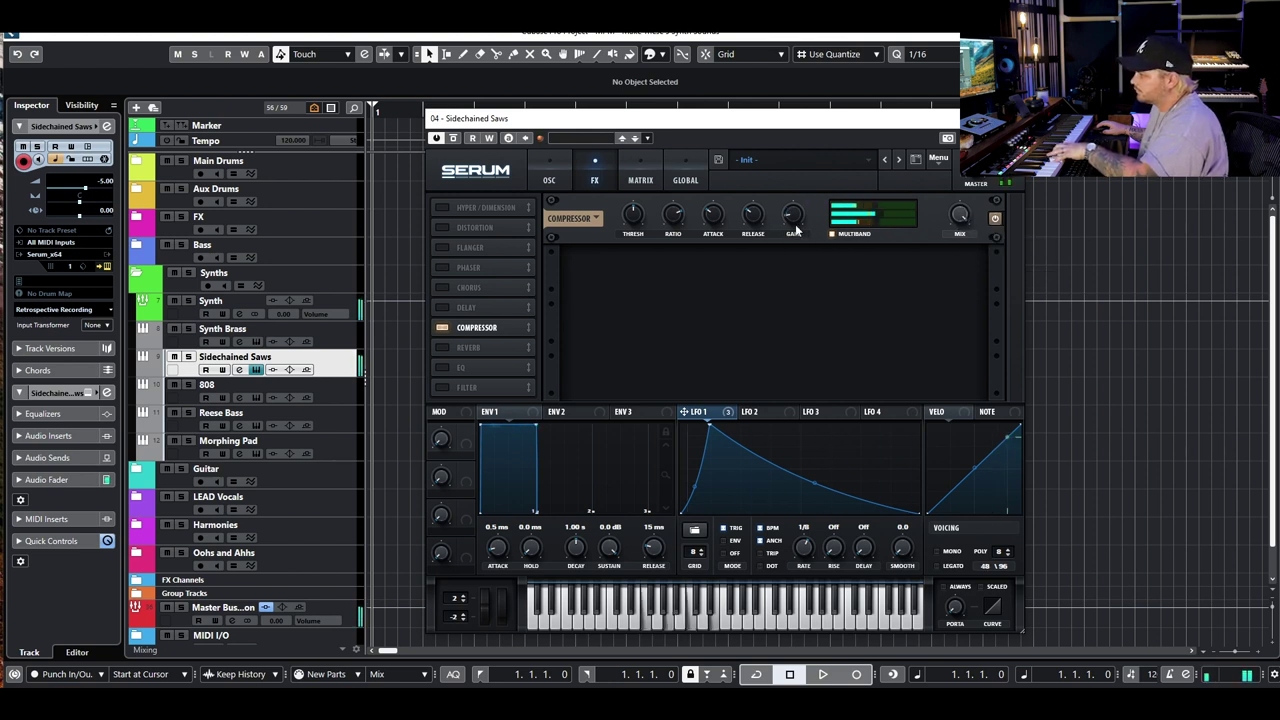
pyautogui.moveTo(872, 209)
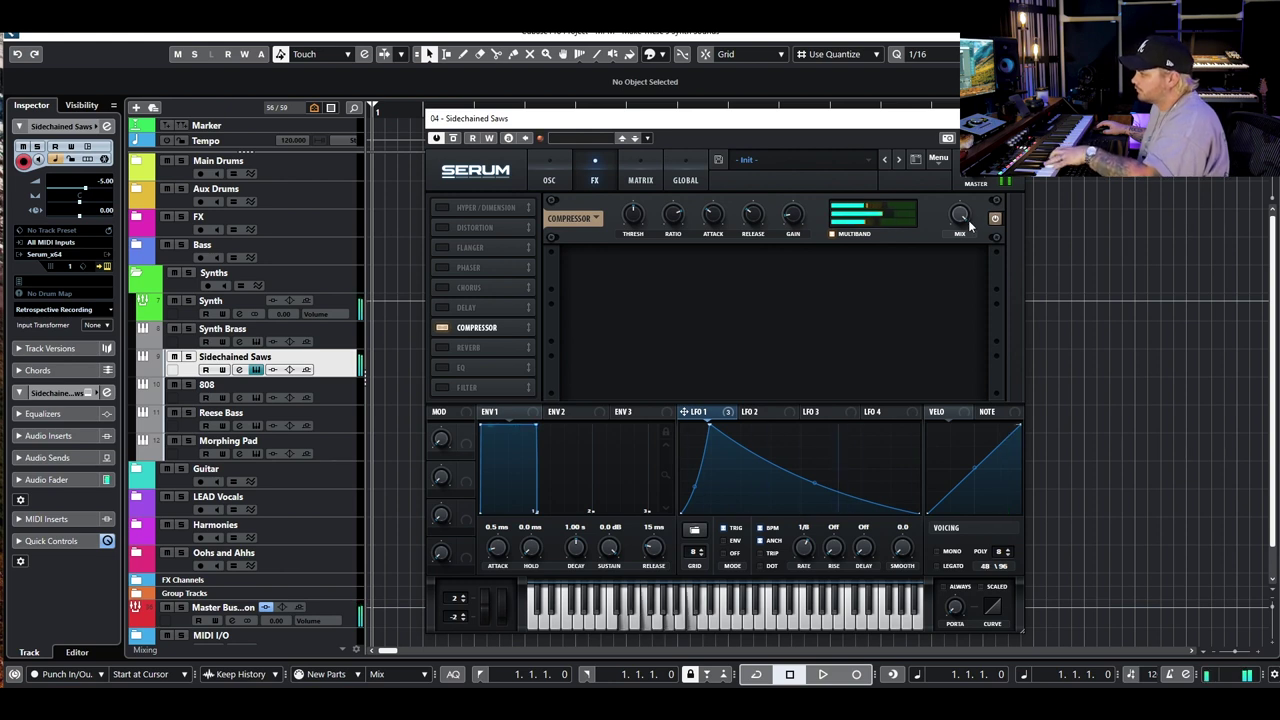
pyautogui.click(440, 348)
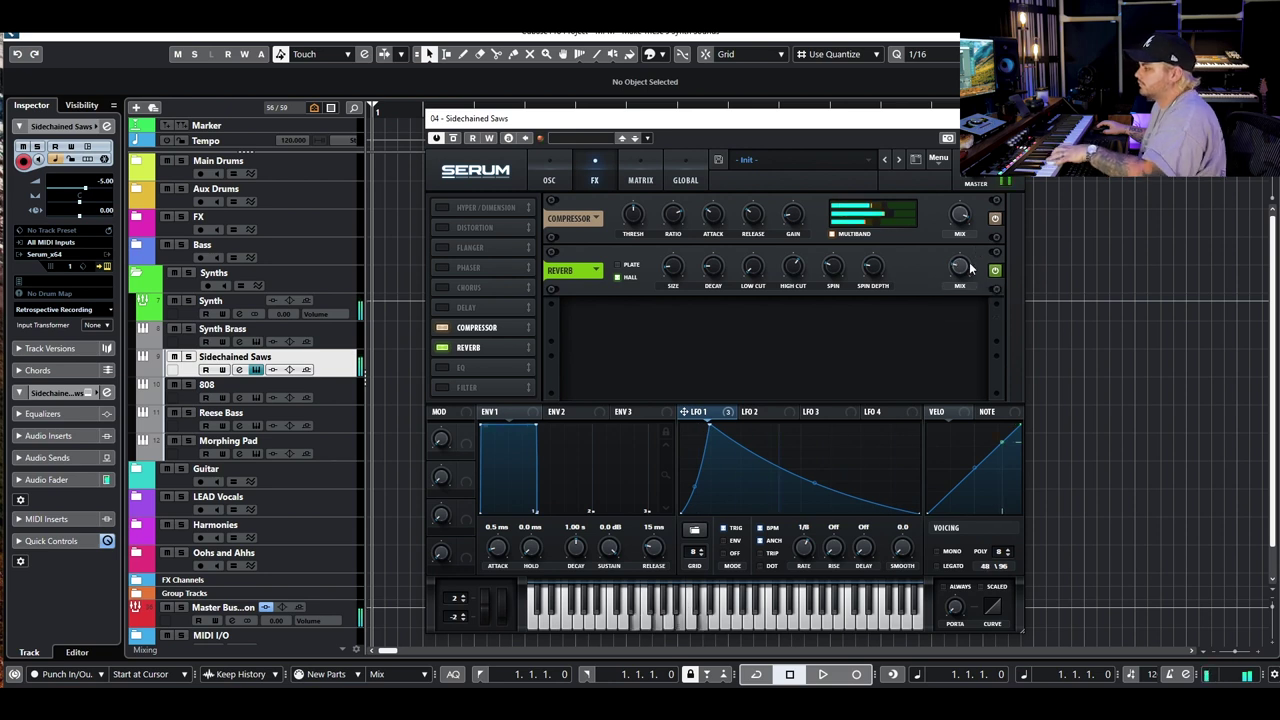
# Enable the noise oscillator with the Analog noise ARP pink and route it through the filter
pyautogui.click(549, 172)
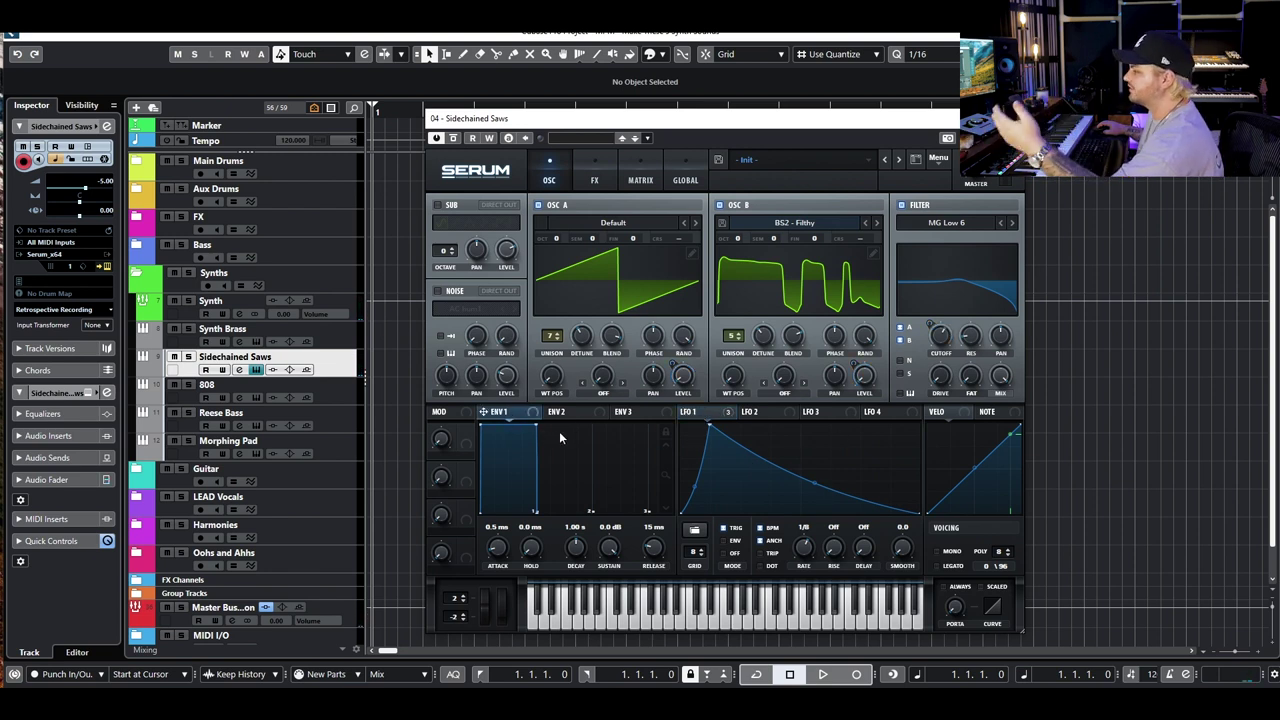
pyautogui.click(436, 291)
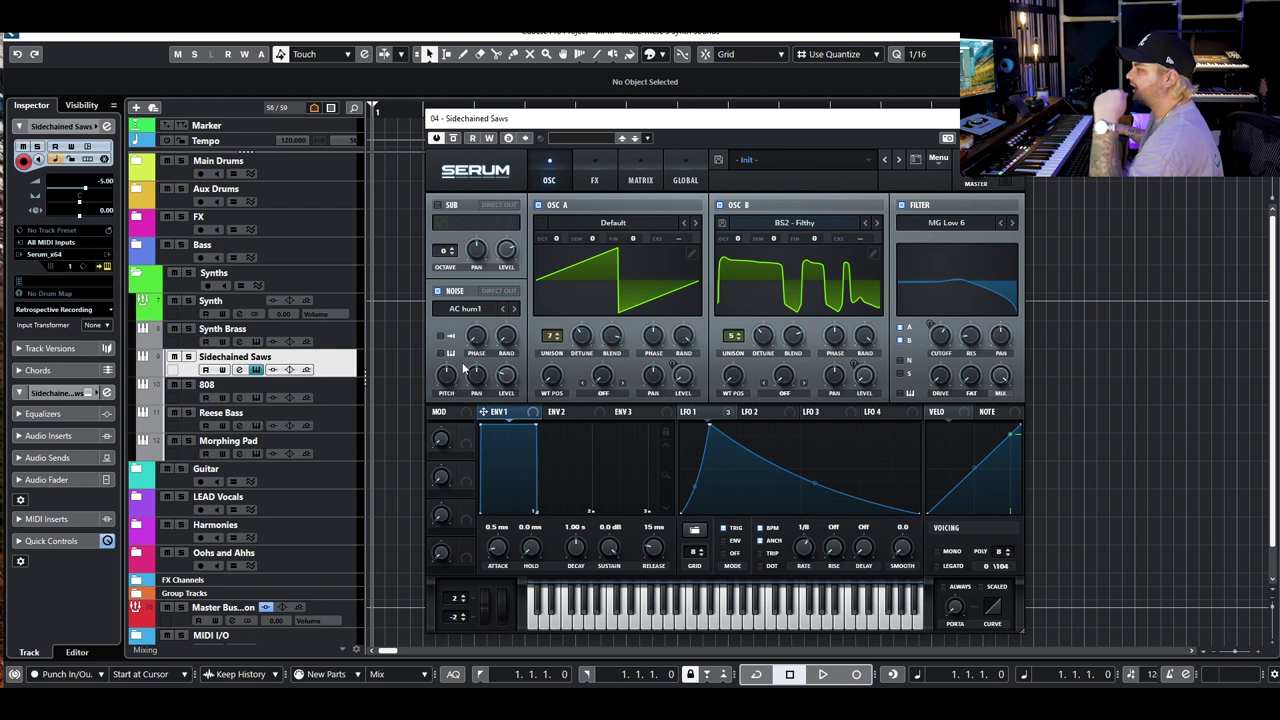
pyautogui.click(476, 309)
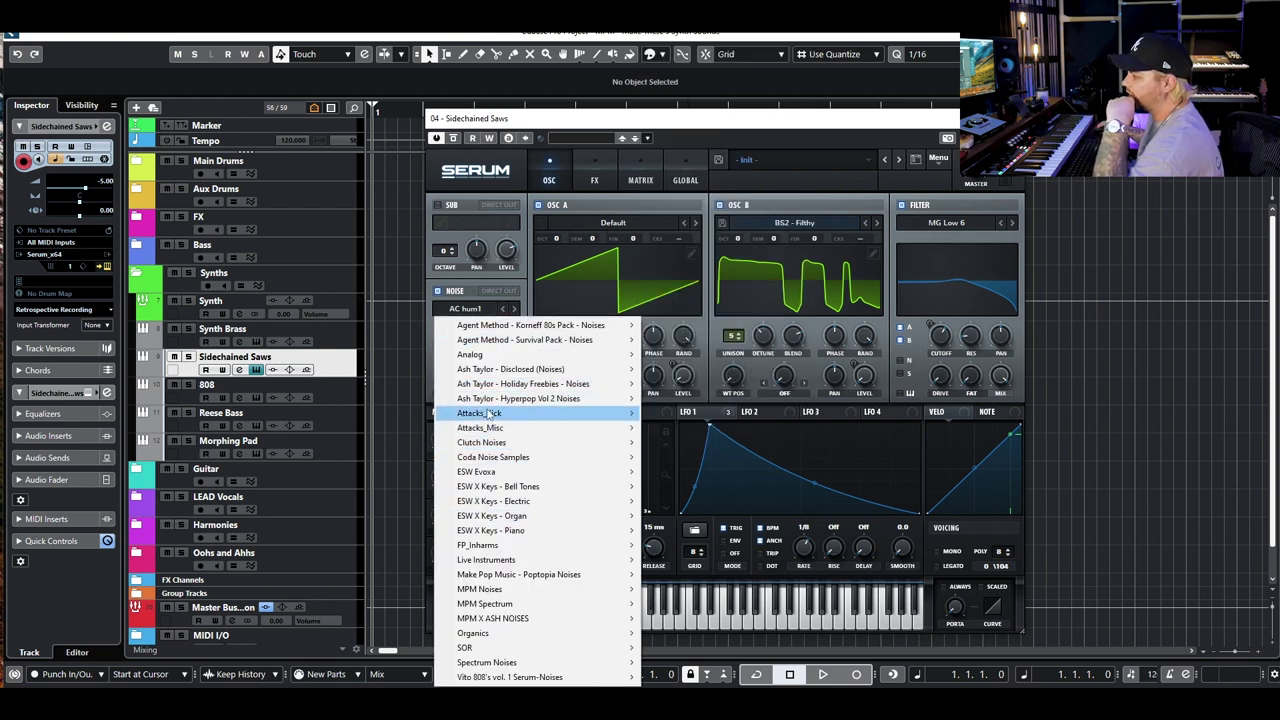
pyautogui.moveTo(490, 360)
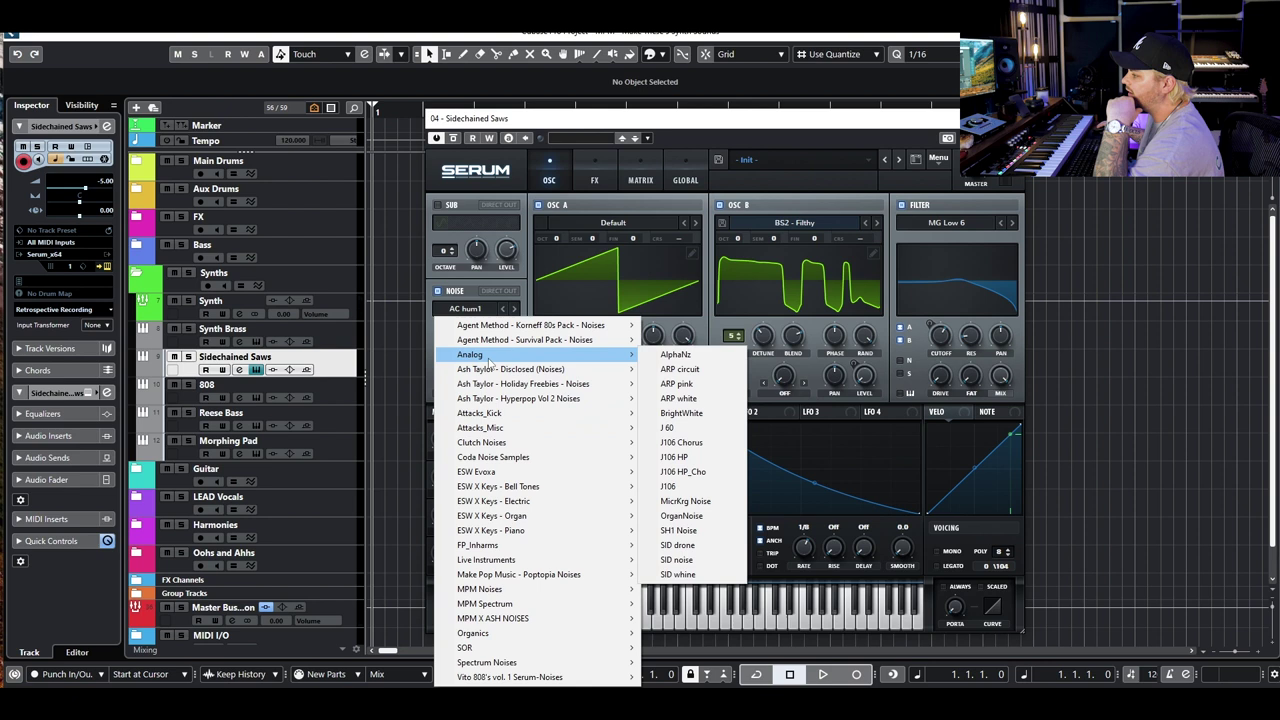
pyautogui.click(716, 385)
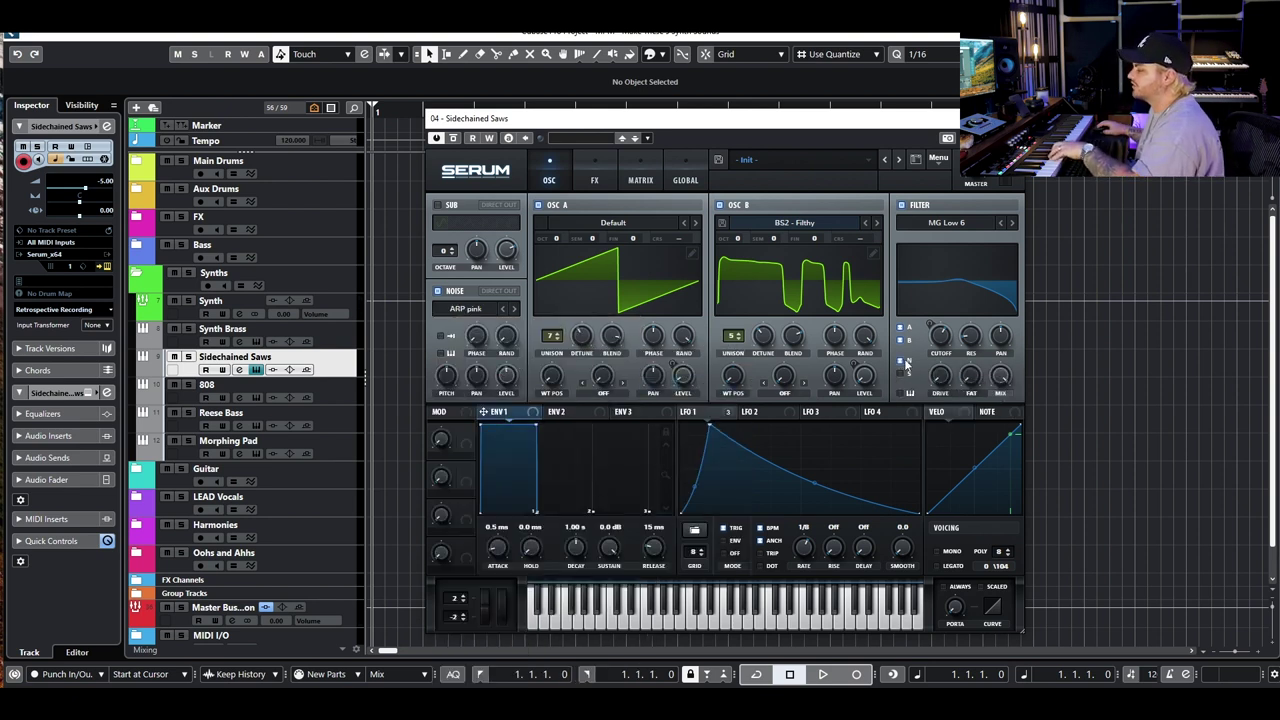
# Modulate the noise level with LFO 1 and compare the sound with the noise off and on
pyautogui.moveTo(938, 334); pyautogui.dragTo(948, 356)
pyautogui.click(712, 413)
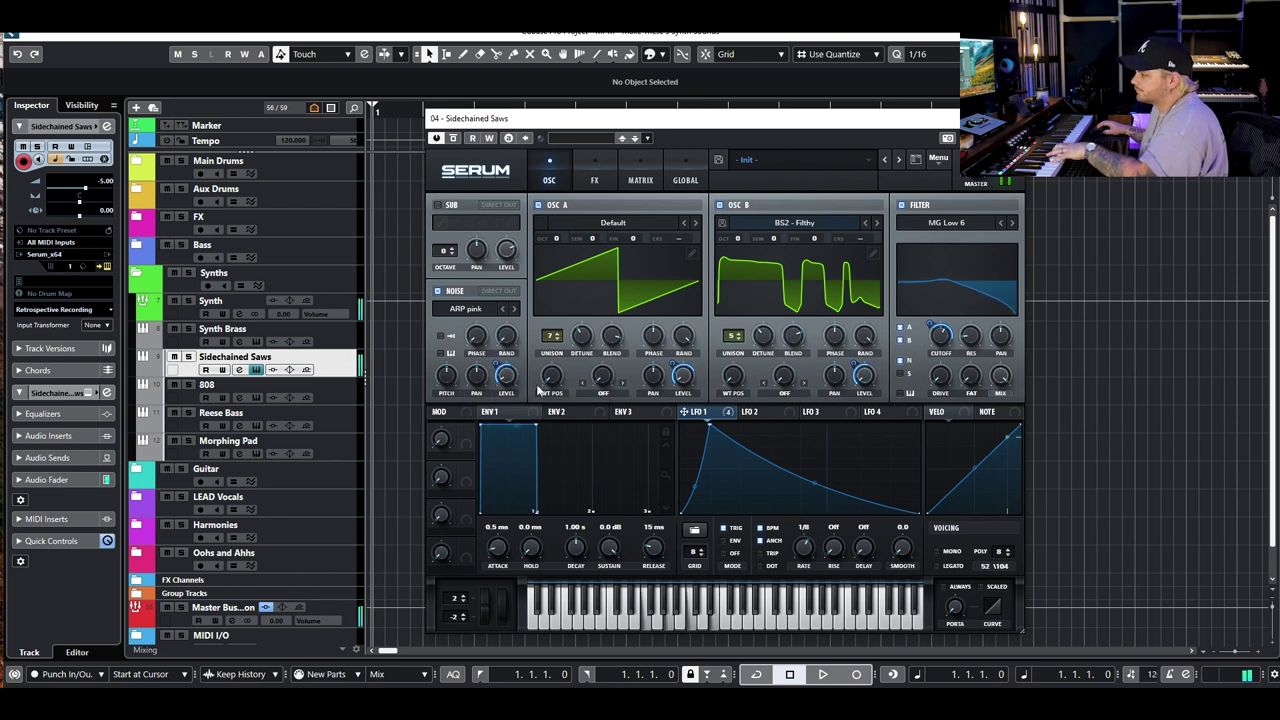
pyautogui.moveTo(494, 393)
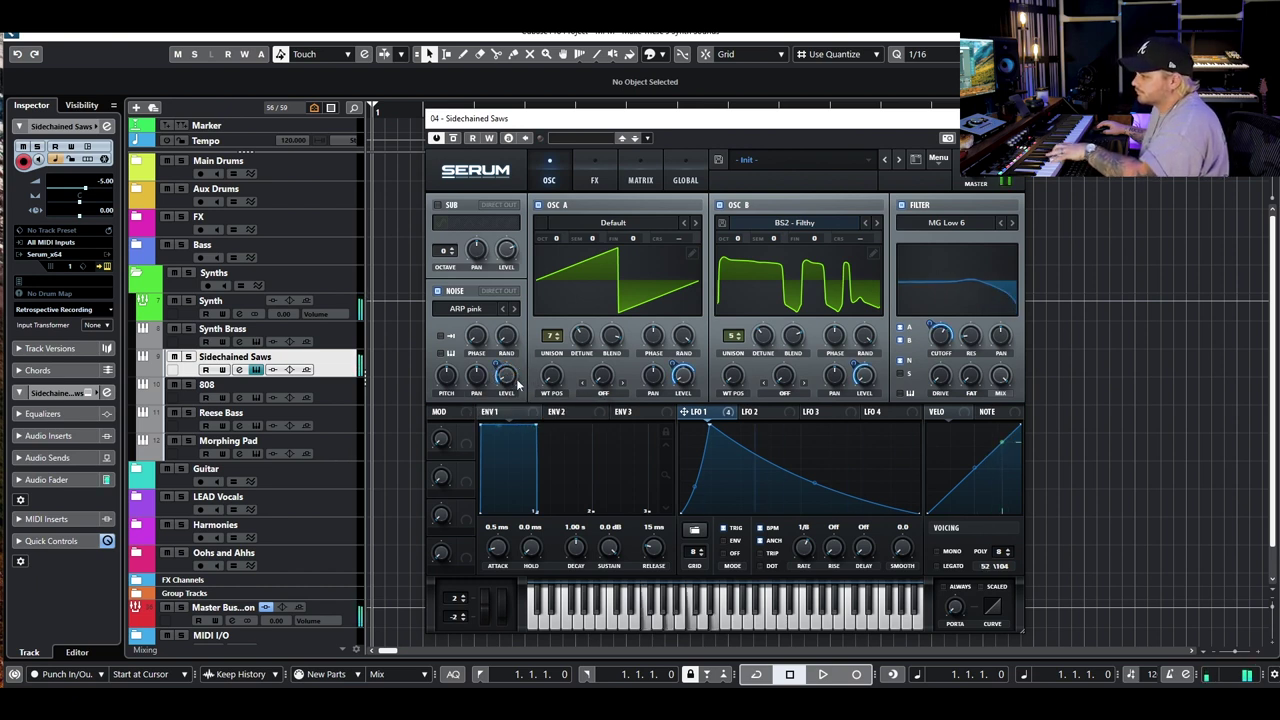
pyautogui.click(440, 290)
pyautogui.click(440, 290)
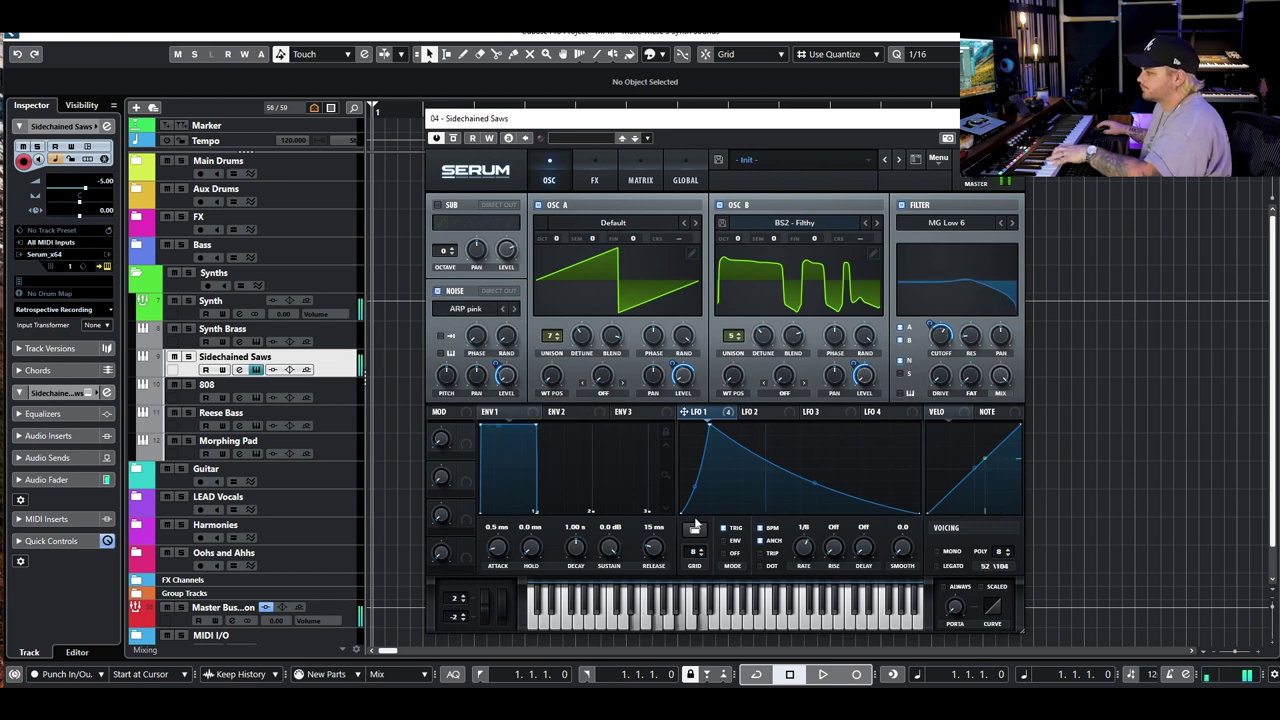
# Reshape LFO 1 into a rounded dome that peaks in the middle of the cycle
pyautogui.moveTo(712, 426); pyautogui.dragTo(800, 424)
pyautogui.moveTo(738, 470); pyautogui.dragTo(744, 445)
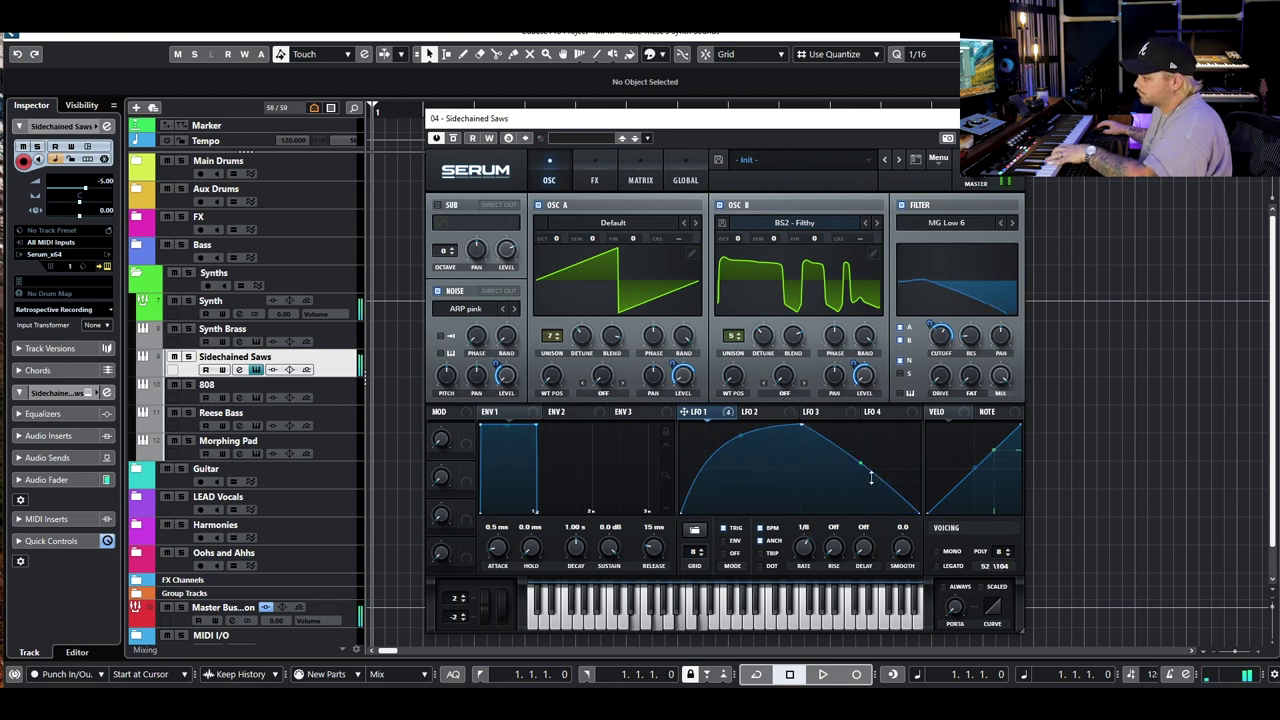
pyautogui.moveTo(860, 470); pyautogui.dragTo(858, 440)
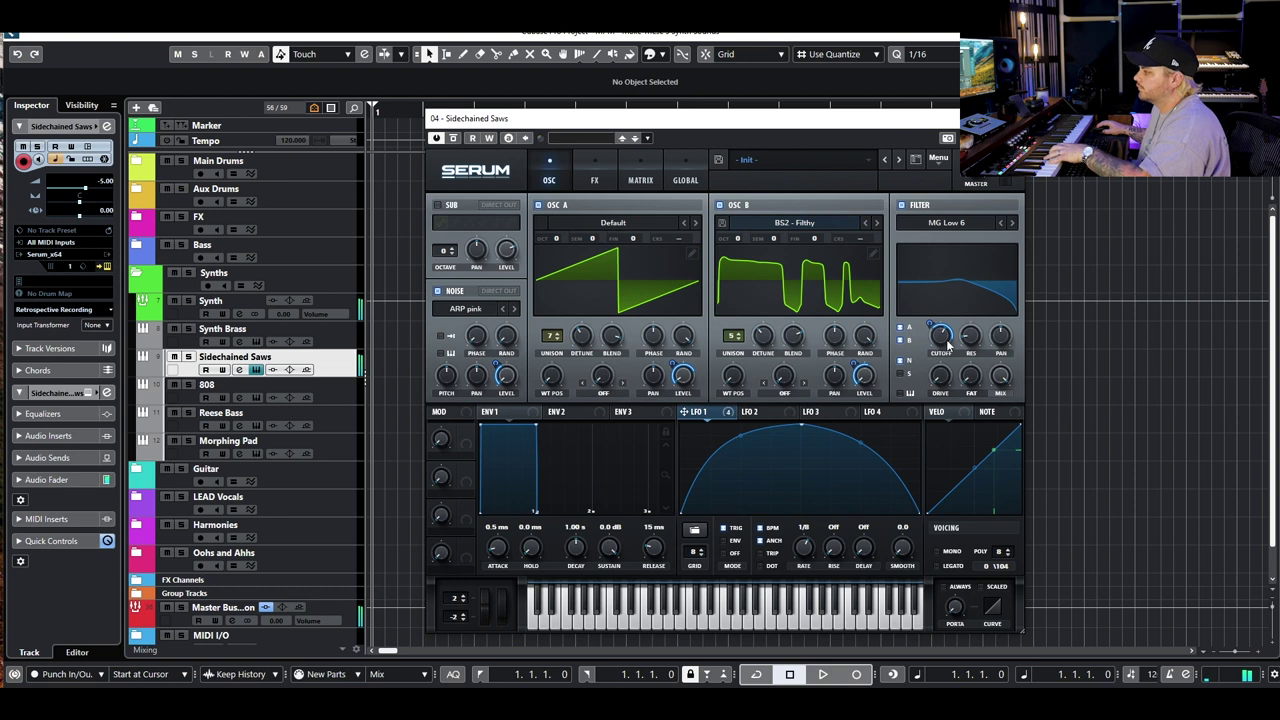
# Change the filter type to MG Low 18 and readjust the cutoff and its LFO 1 modulation depth
pyautogui.click(1011, 222)
pyautogui.click(1011, 222)
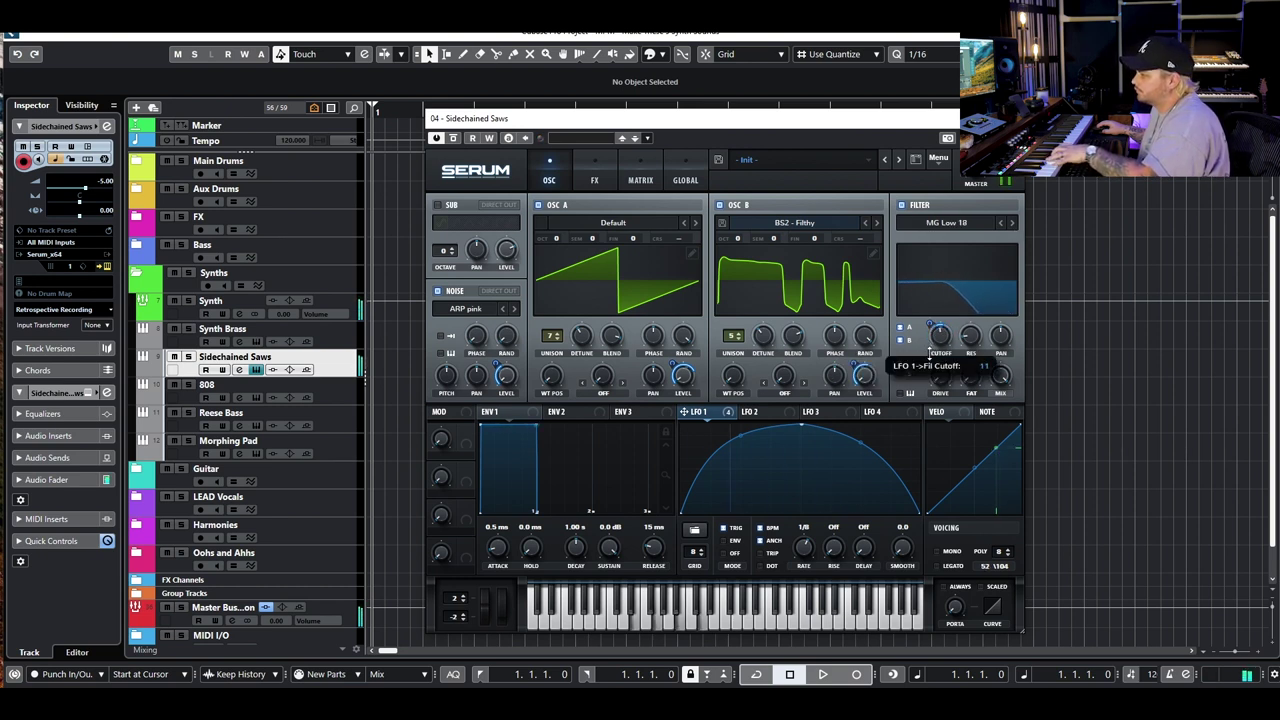
pyautogui.moveTo(940, 336); pyautogui.dragTo(933, 313)
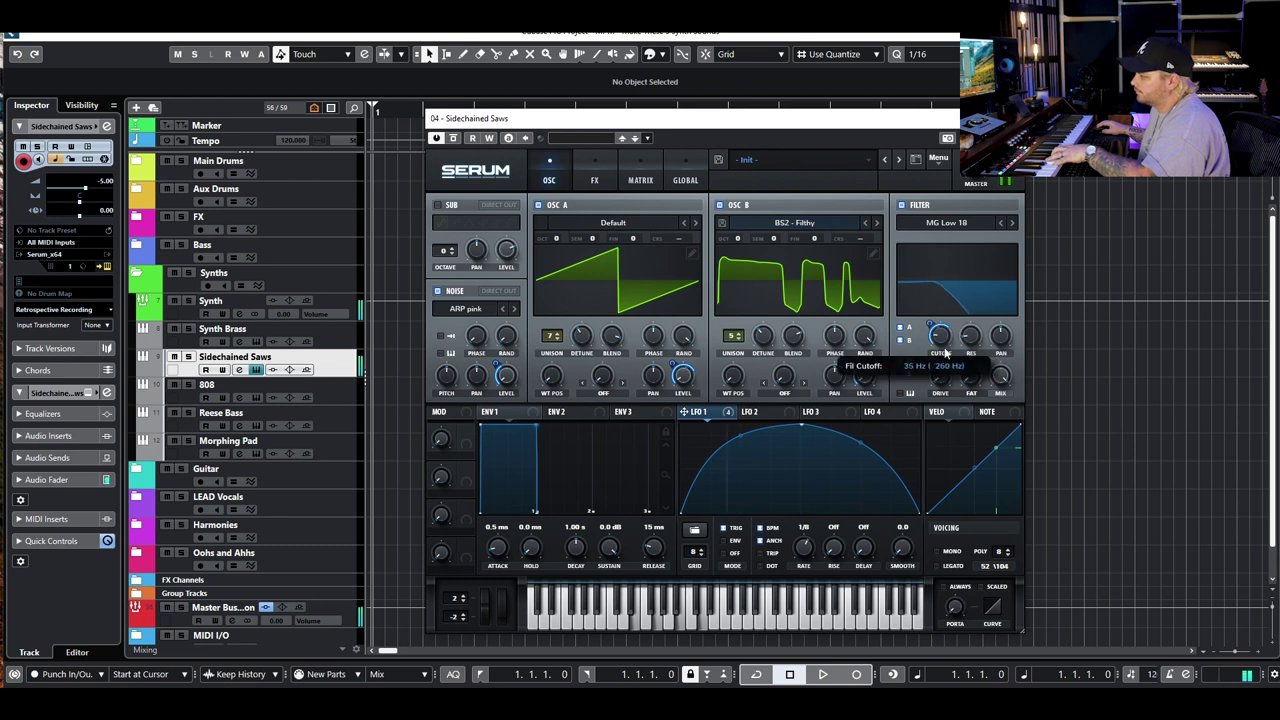
# Reshape LFO 1 with a steep rise to a peak near the cycle's start and a bulging decay to its end
pyautogui.moveTo(864, 441)
pyautogui.mouseDown()
pyautogui.moveTo(849, 474)
pyautogui.moveTo(865, 430)
pyautogui.mouseUp()
pyautogui.moveTo(741, 437); pyautogui.dragTo(767, 477)
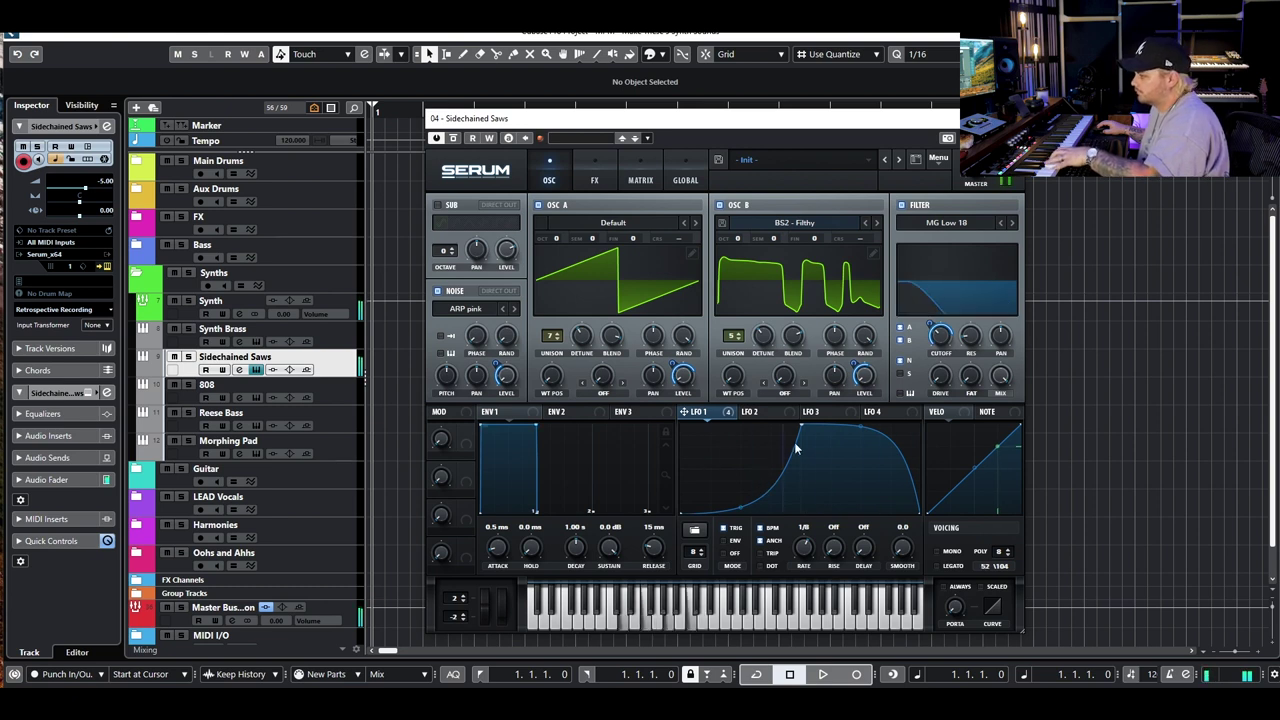
pyautogui.moveTo(803, 425)
pyautogui.mouseDown()
pyautogui.moveTo(727, 412)
pyautogui.moveTo(690, 422)
pyautogui.moveTo(800, 449)
pyautogui.moveTo(797, 463)
pyautogui.moveTo(803, 438)
pyautogui.mouseUp()
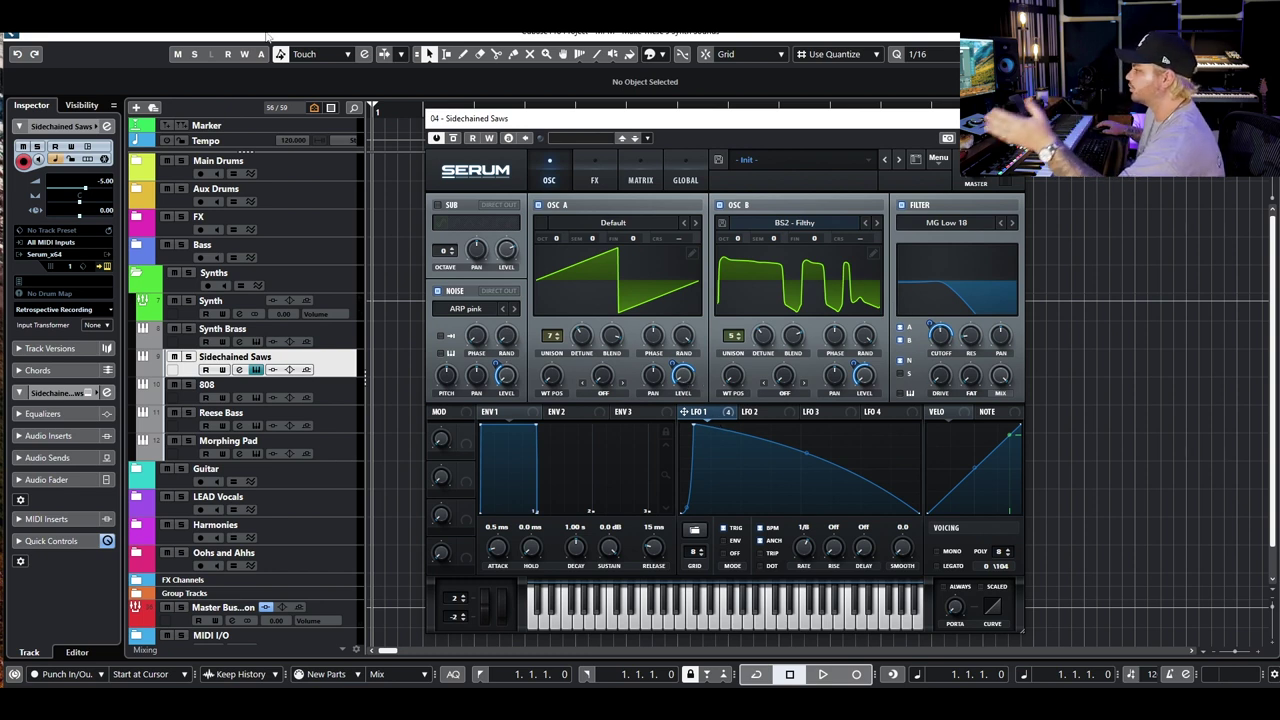
pyautogui.click(588, 177)
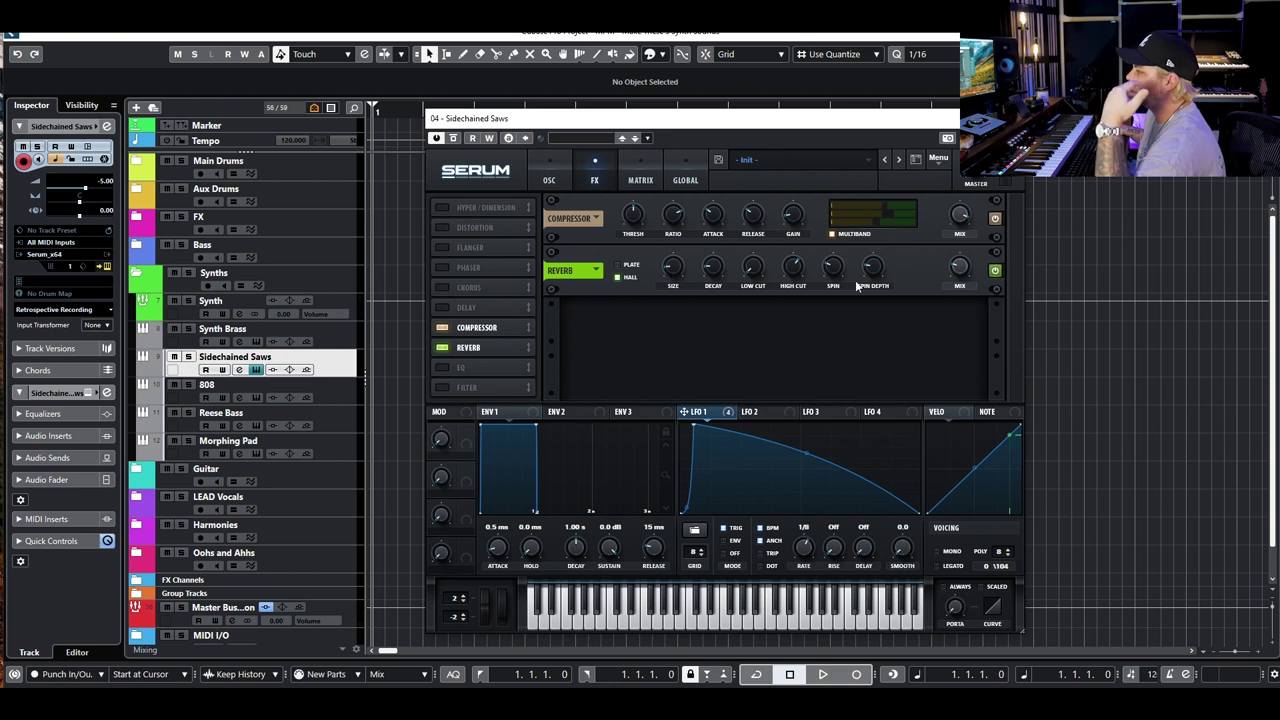
pyautogui.click(549, 178)
pyautogui.press('Escape')
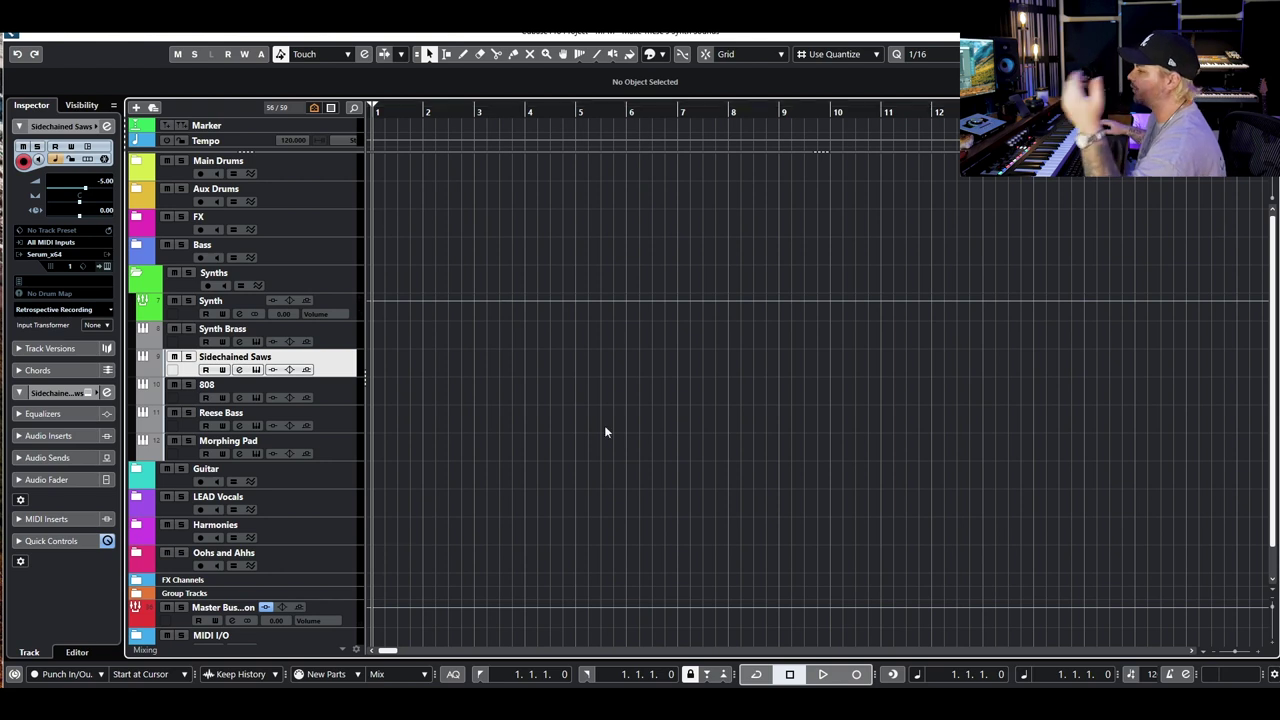
pyautogui.click(257, 370)
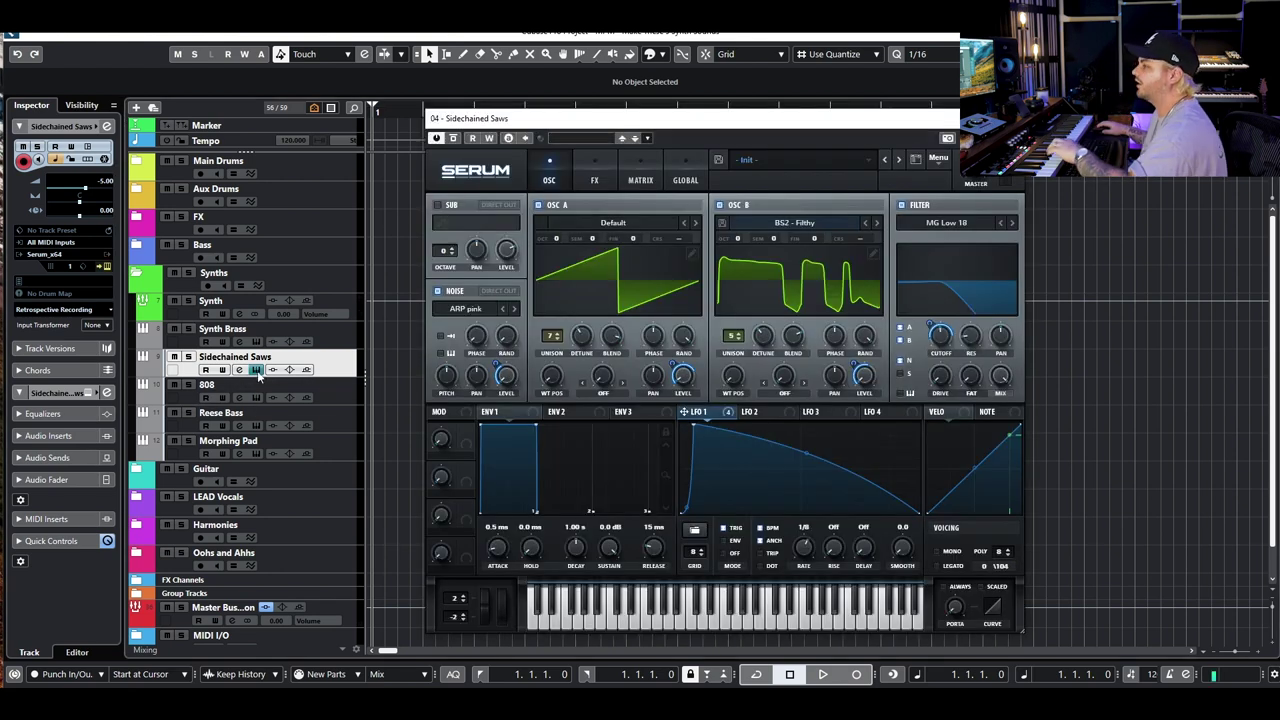
# Straighten LFO 1's decay into a linear ramp and close the Sidechained Saws synth
pyautogui.moveTo(806, 452); pyautogui.dragTo(805, 466)
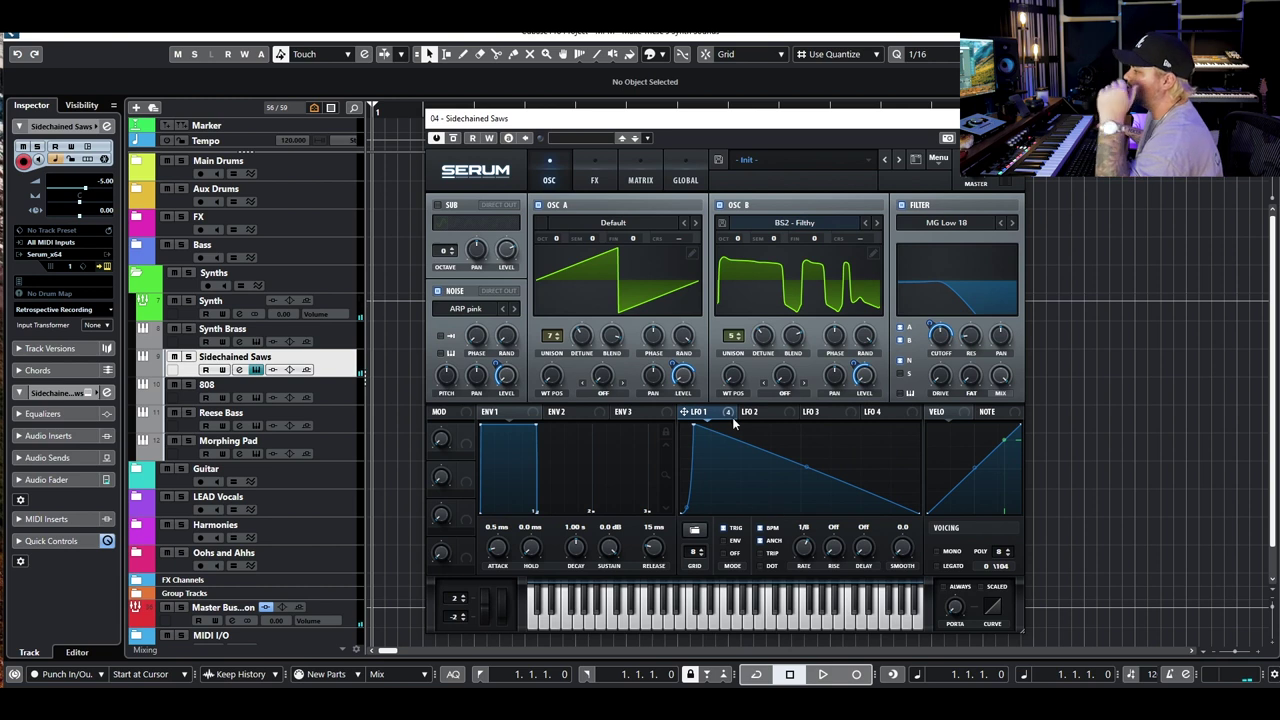
pyautogui.moveTo(727, 418)
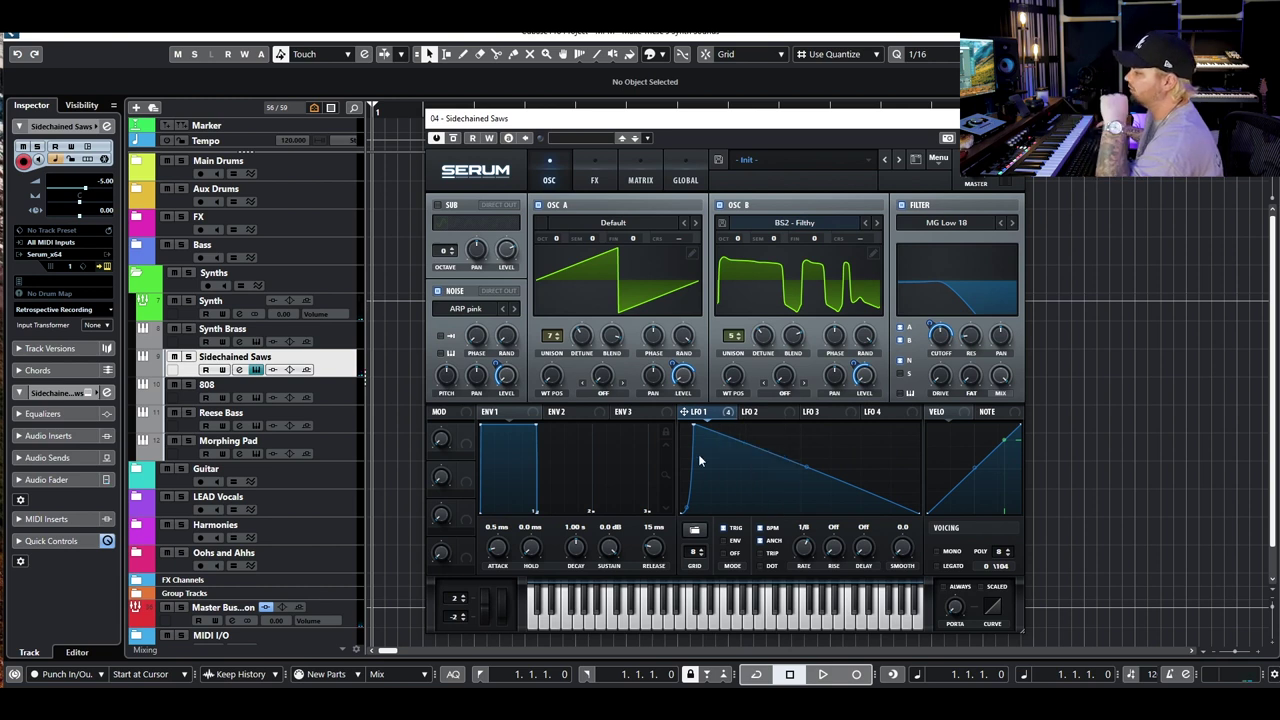
pyautogui.click(256, 369)
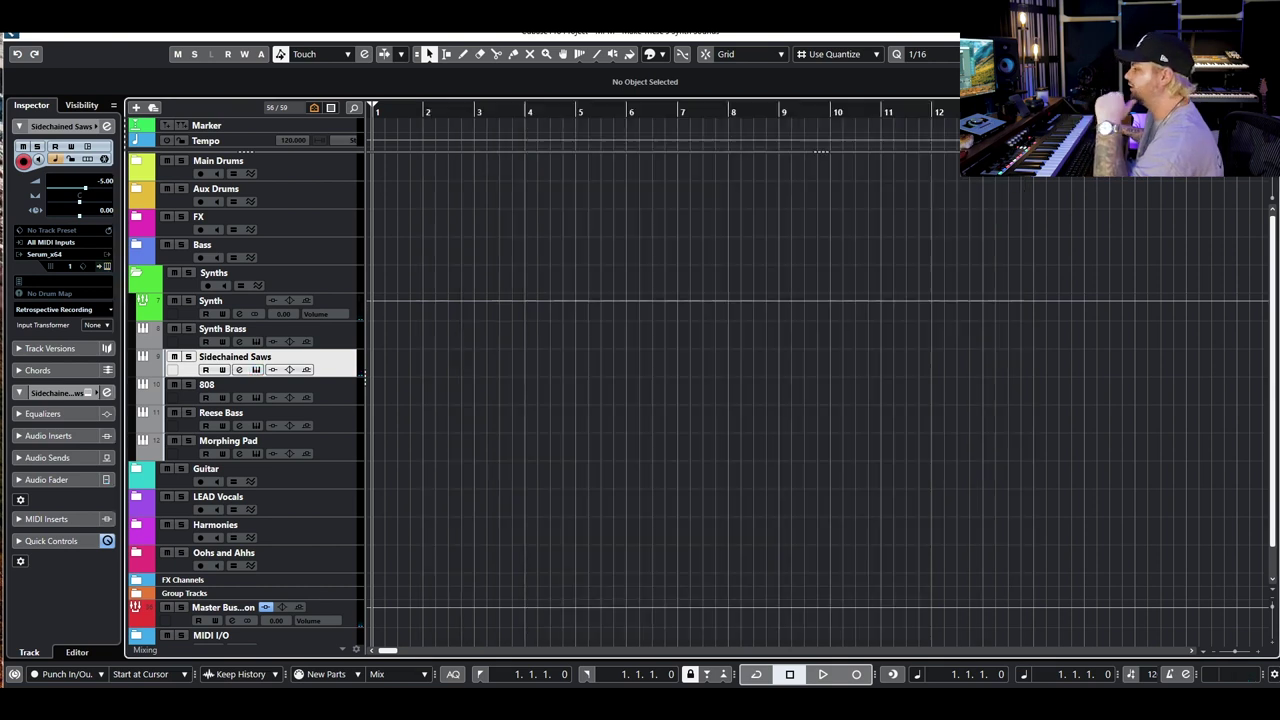
# Open the synth on the 808 track and reset it to the Init preset
pyautogui.click(330, 390)
pyautogui.click(257, 397)
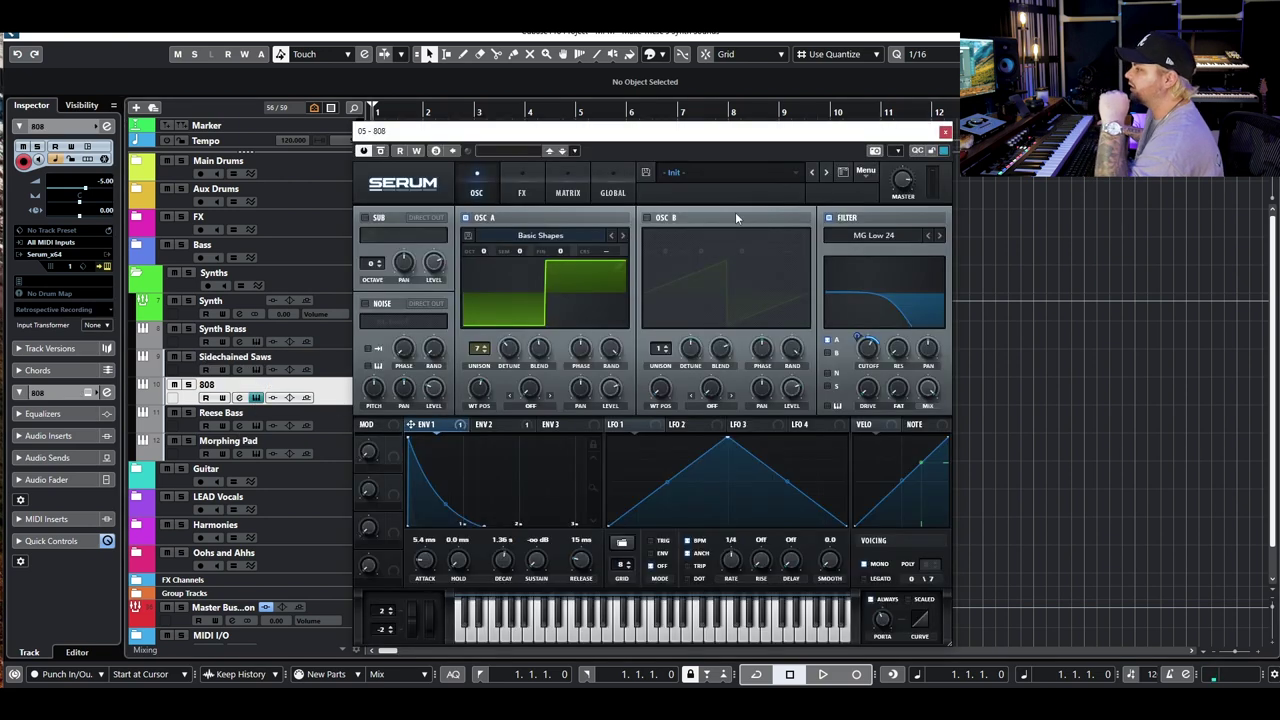
pyautogui.click(865, 171)
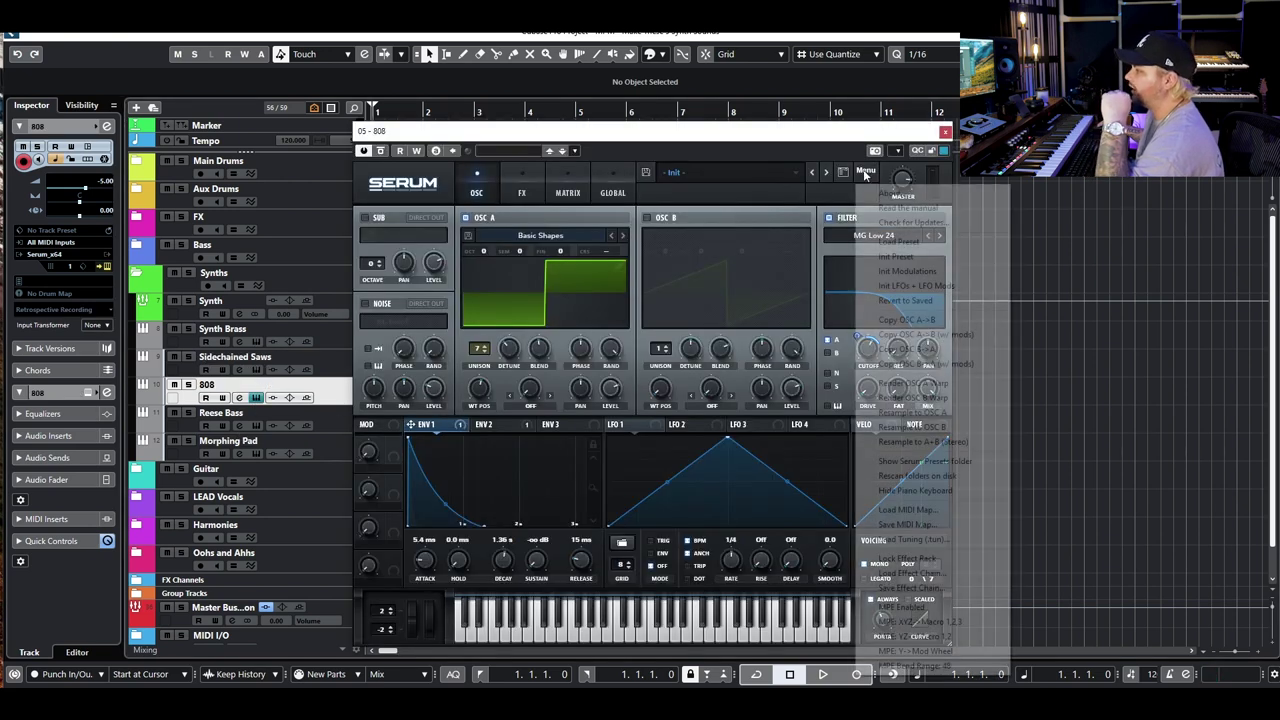
pyautogui.click(906, 259)
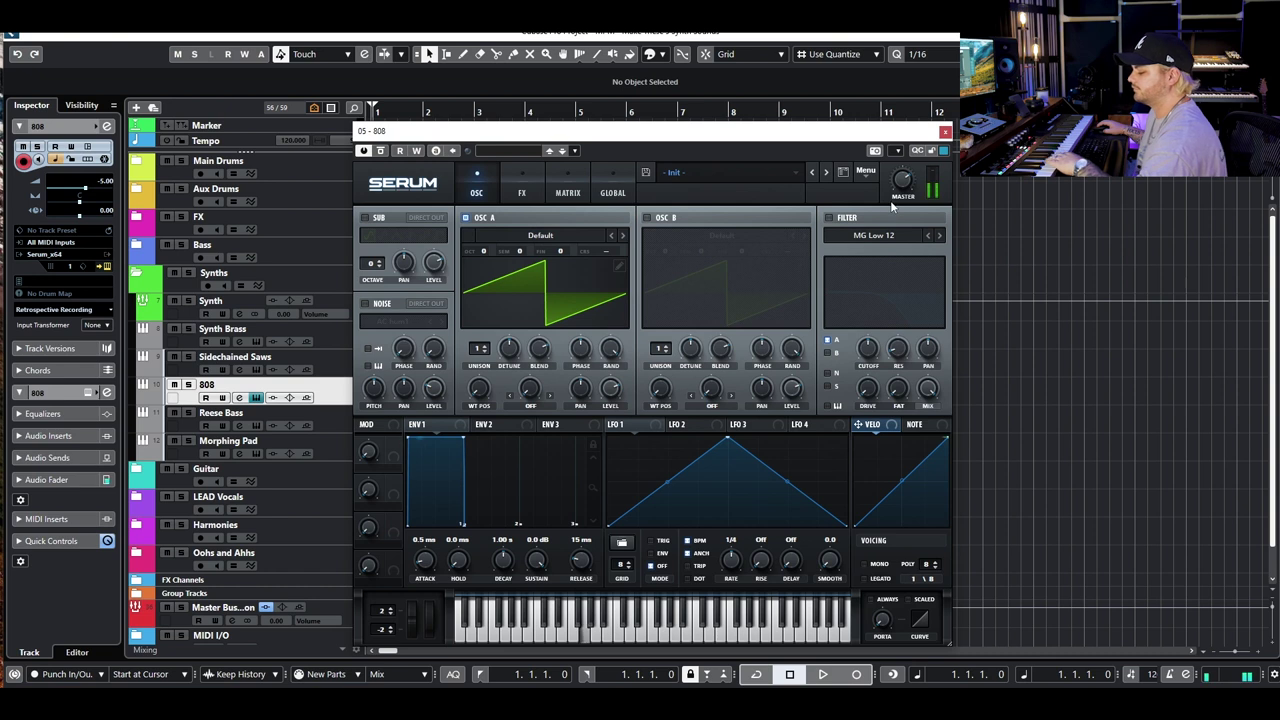
pyautogui.click(940, 150)
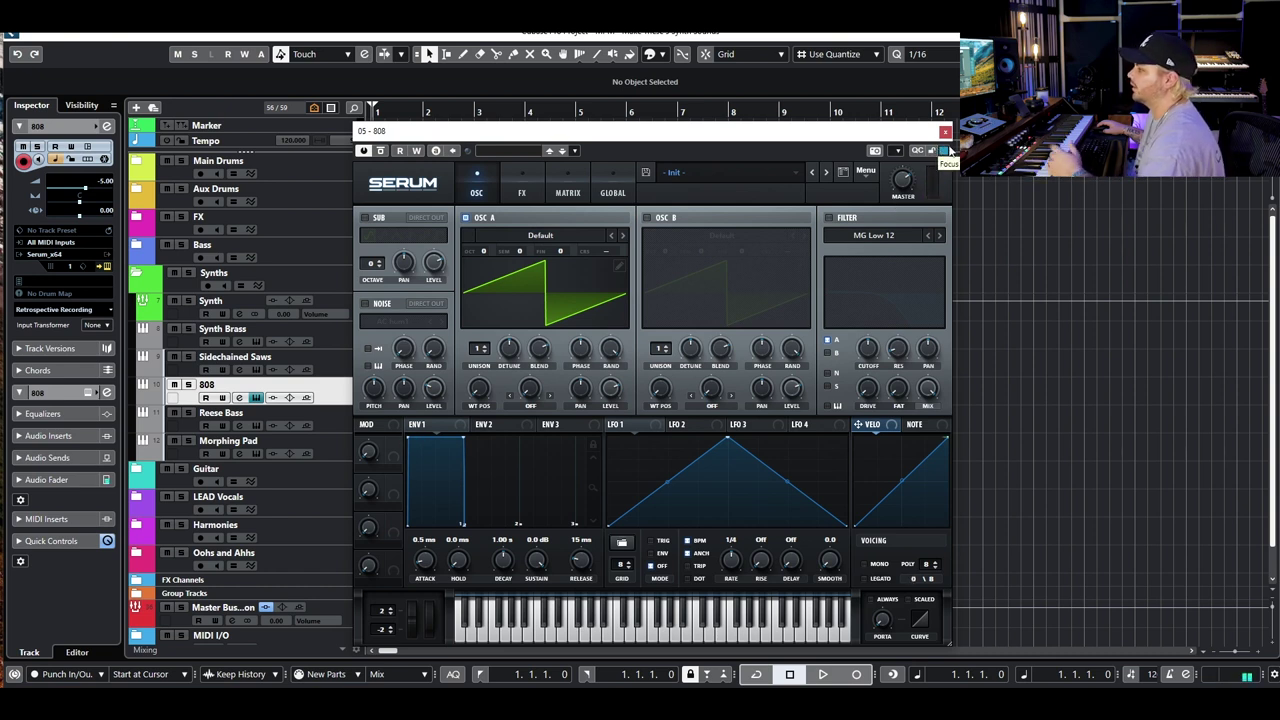
# Load the Analog_BD_Sin wavetable from the Analog category into oscillator A
pyautogui.click(518, 238)
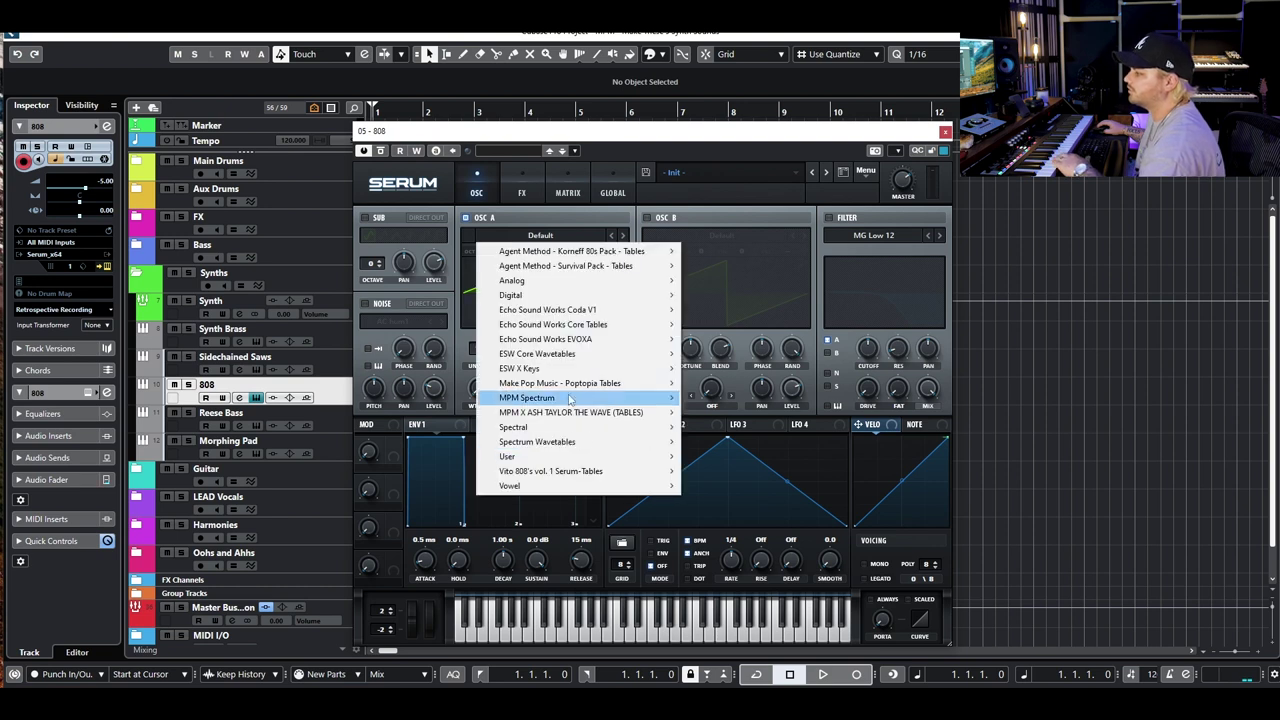
pyautogui.moveTo(518, 283)
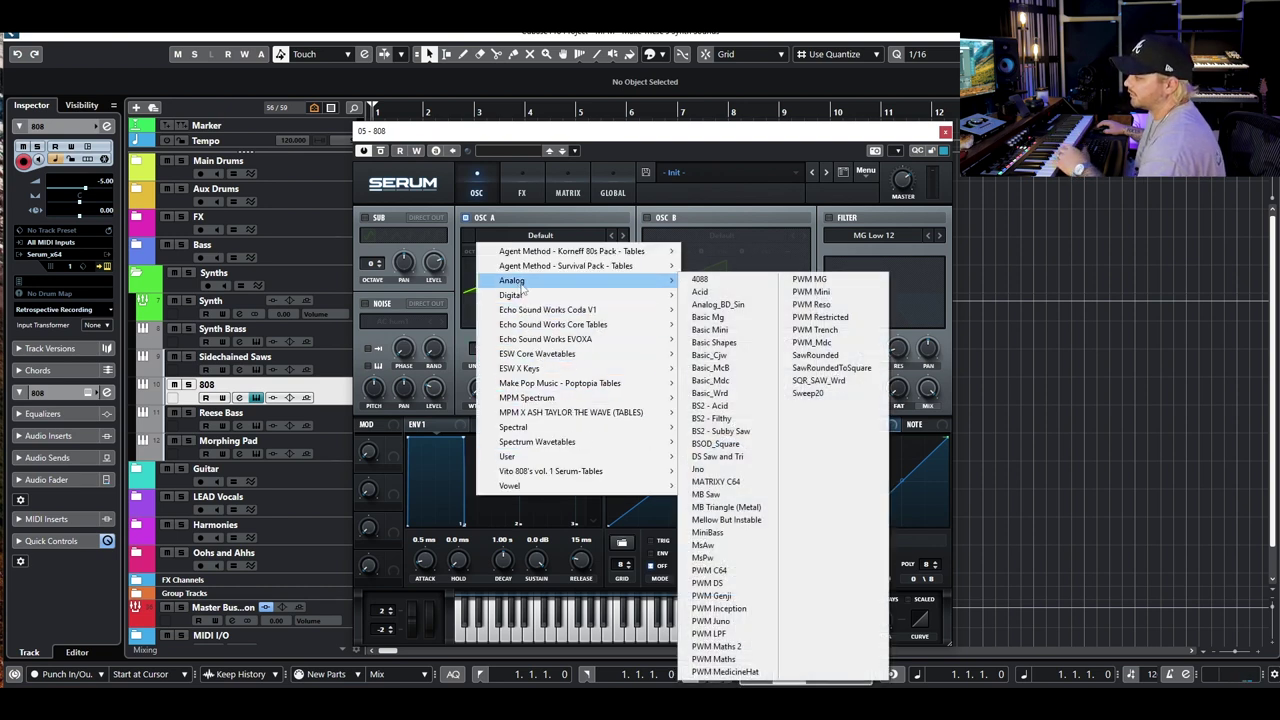
pyautogui.click(716, 305)
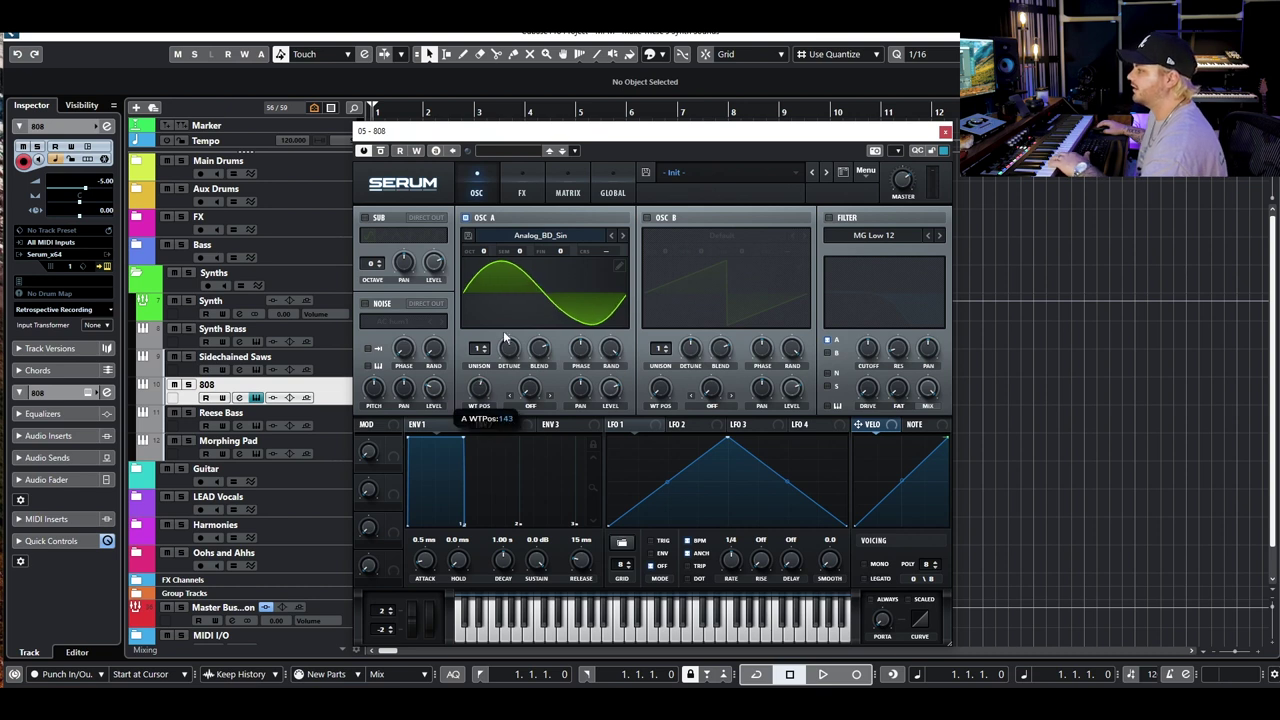
# Sweep oscillator A's wavetable position, settle on the smooth sine shape, and set its octave to -1
pyautogui.moveTo(490, 421)
pyautogui.mouseDown()
pyautogui.moveTo(490, 395)
pyautogui.moveTo(514, 433)
pyautogui.moveTo(494, 407)
pyautogui.mouseUp()
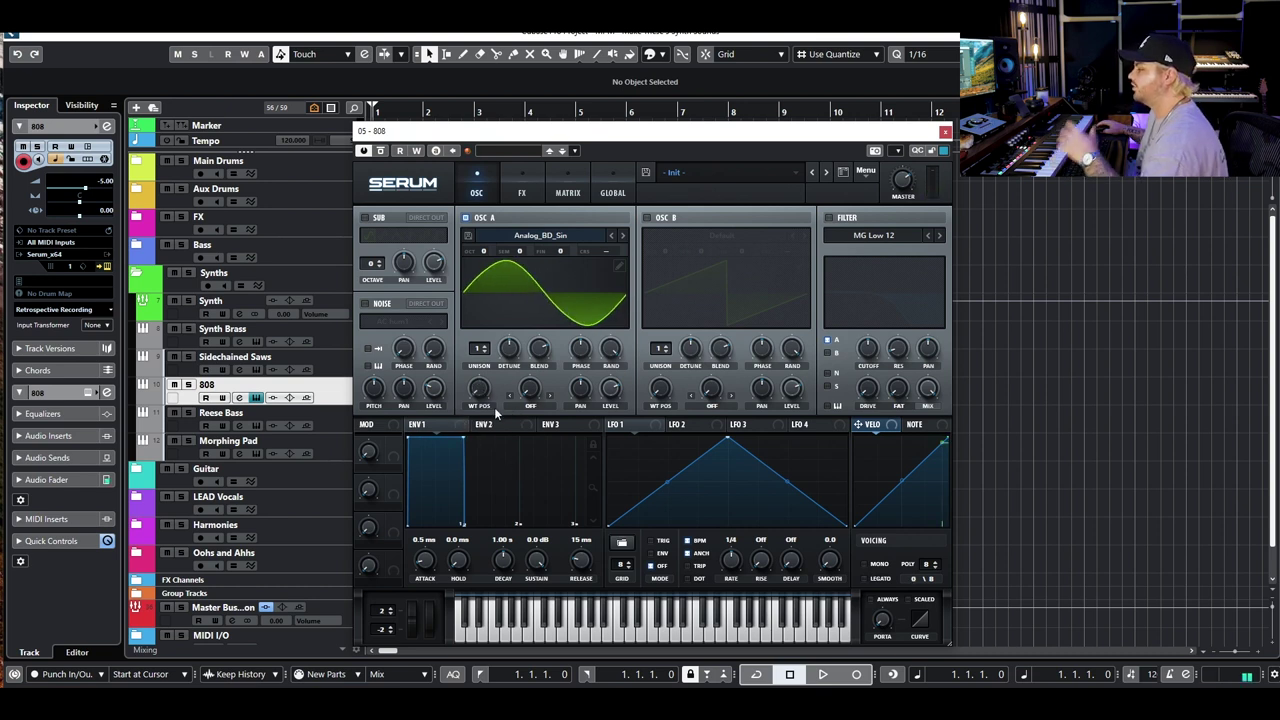
pyautogui.click(550, 281)
pyautogui.click(523, 303)
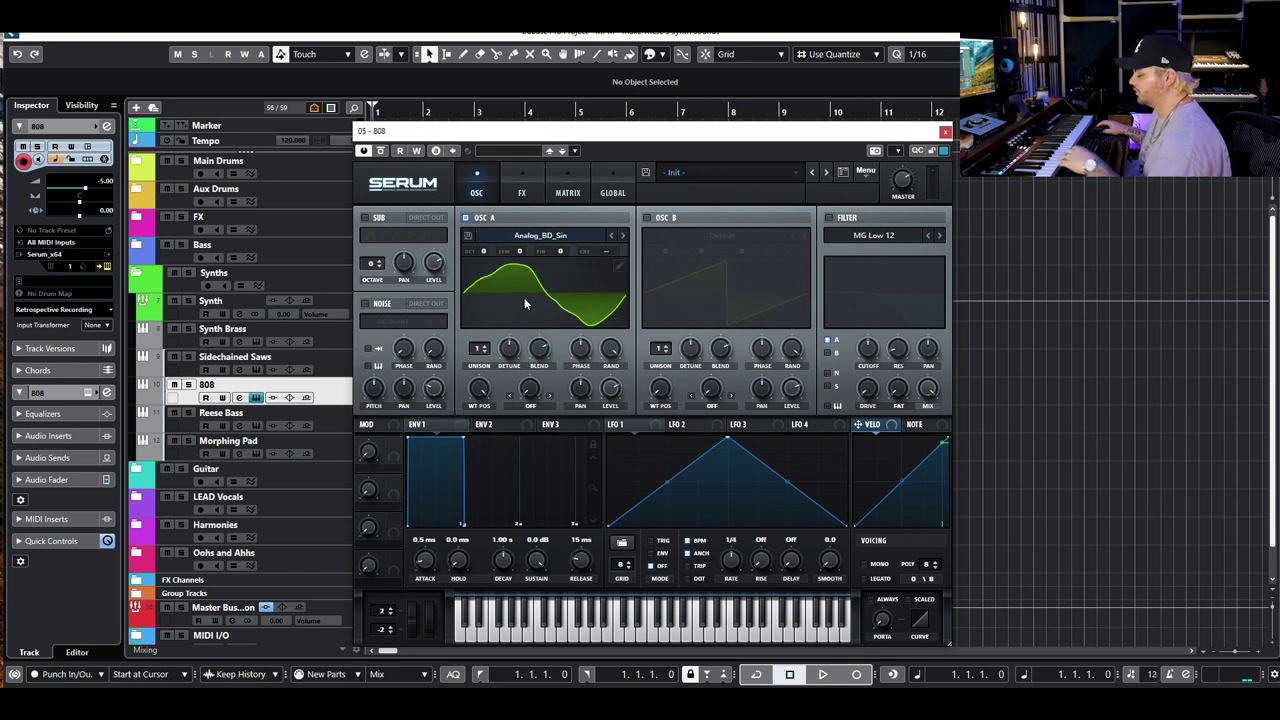
pyautogui.moveTo(478, 395); pyautogui.dragTo(499, 364)
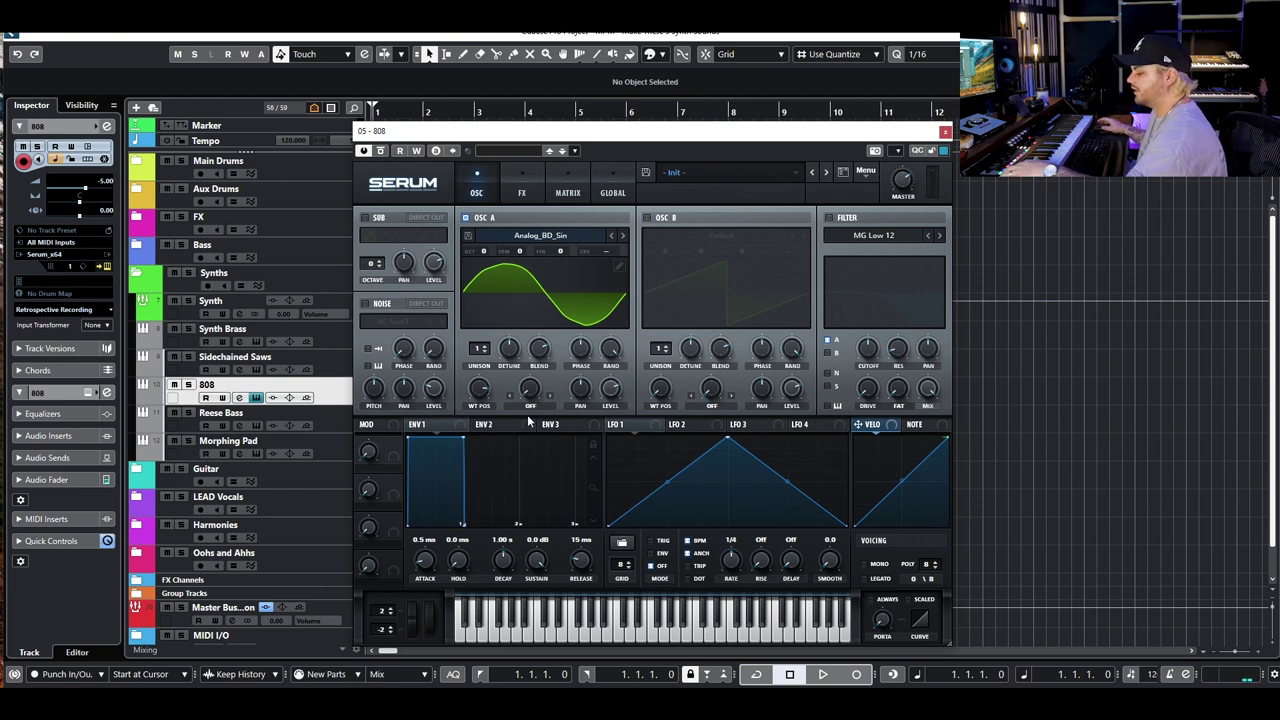
pyautogui.moveTo(488, 252)
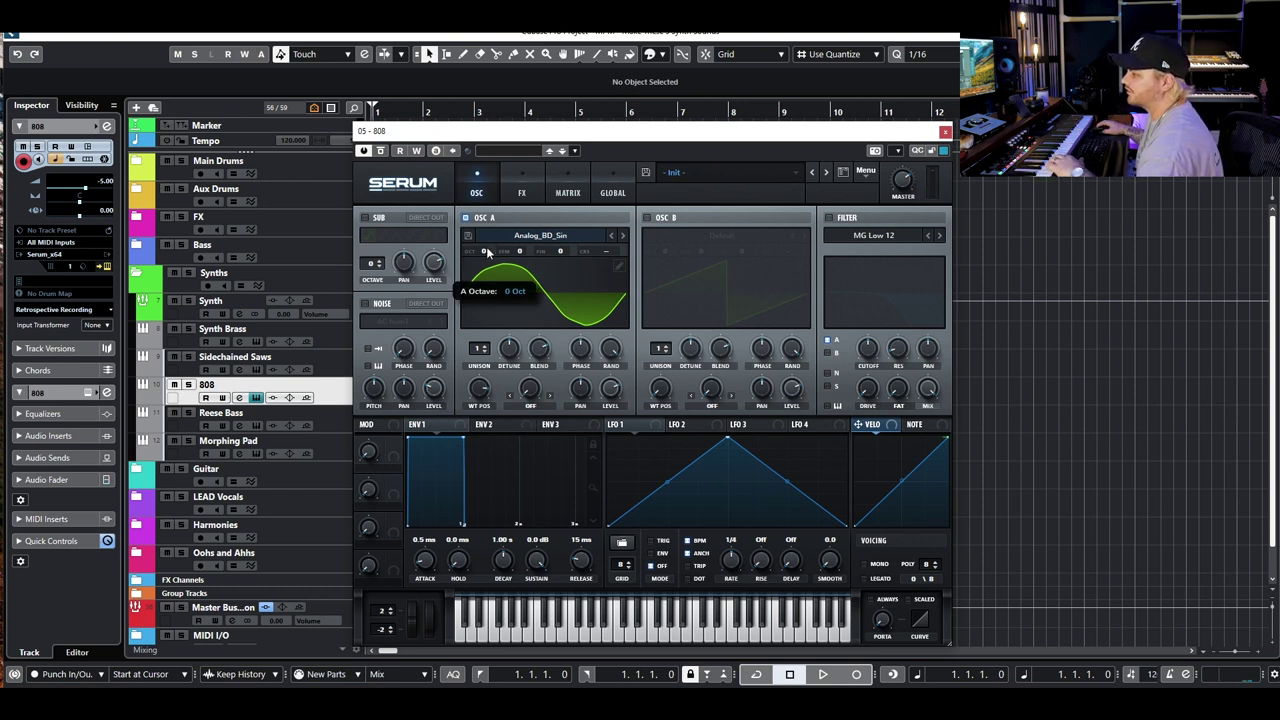
pyautogui.moveTo(488, 252); pyautogui.dragTo(473, 272)
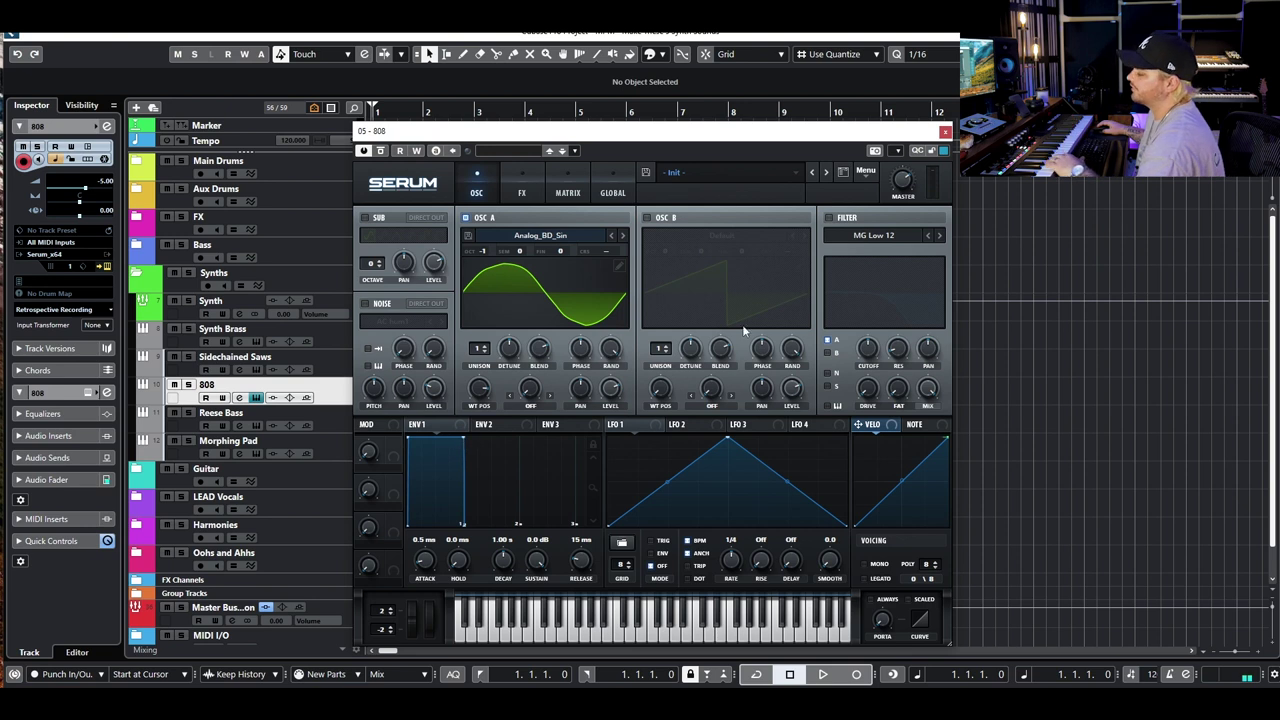
# Shape Envelope 1 with sustain fully down, a decay of 2.38 s and an attack of 4.2 ms
pyautogui.moveTo(466, 437); pyautogui.dragTo(517, 524)
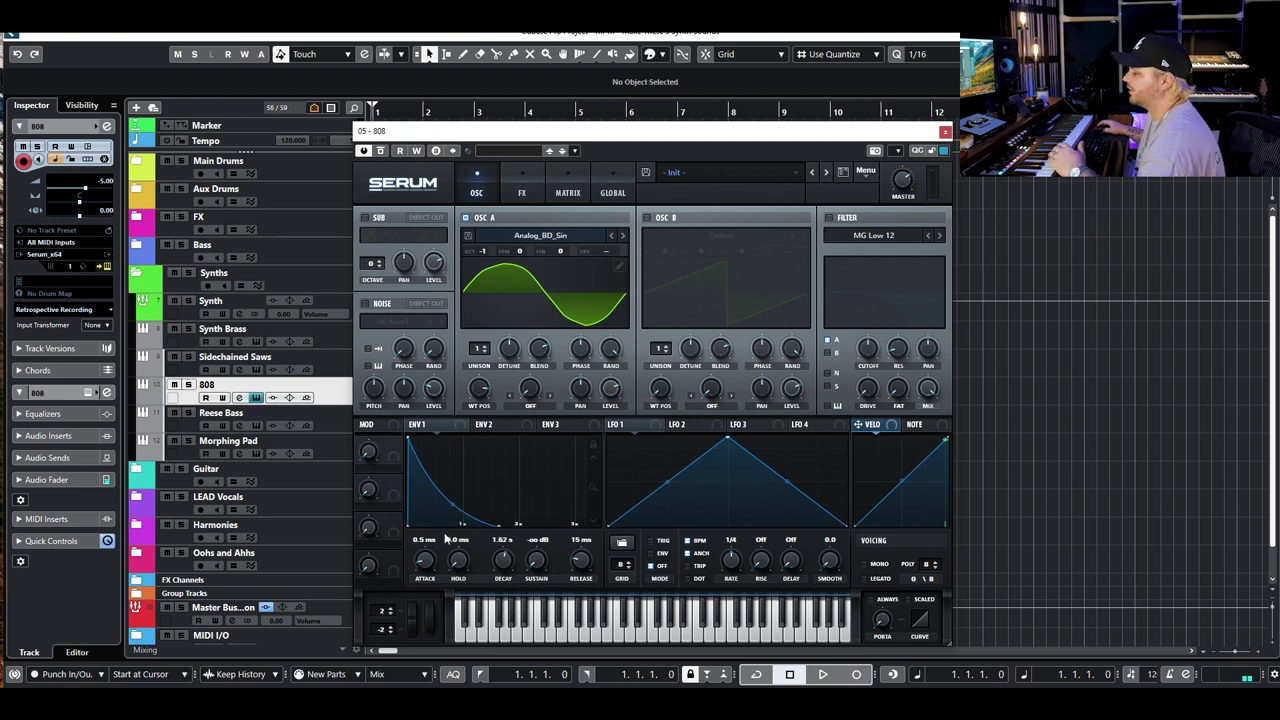
pyautogui.moveTo(503, 566); pyautogui.dragTo(503, 572)
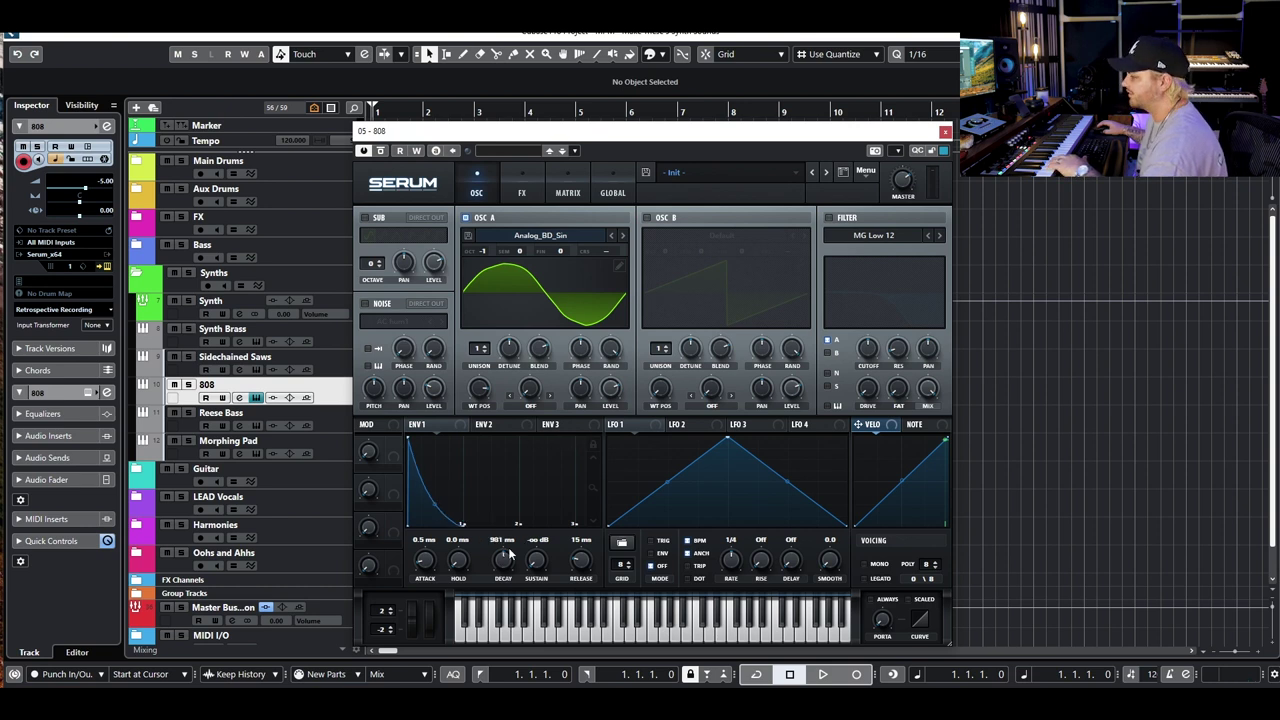
pyautogui.moveTo(508, 563); pyautogui.dragTo(520, 514)
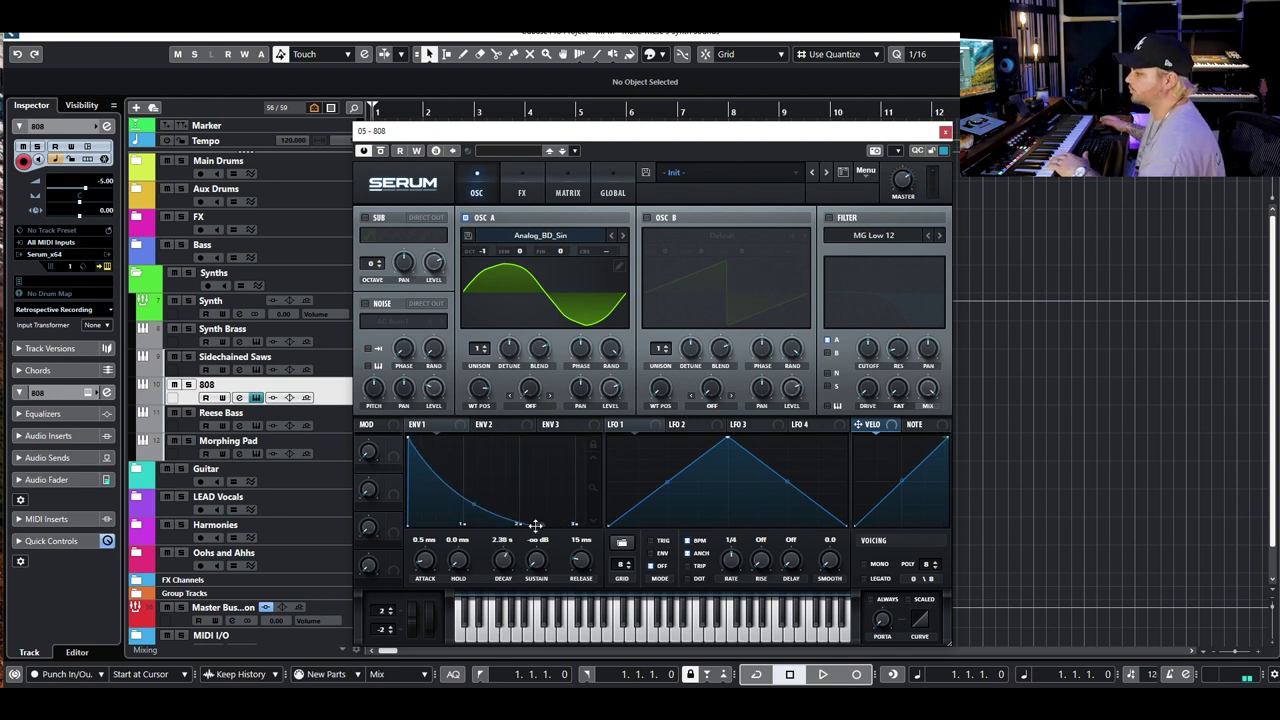
pyautogui.moveTo(432, 566); pyautogui.dragTo(434, 560)
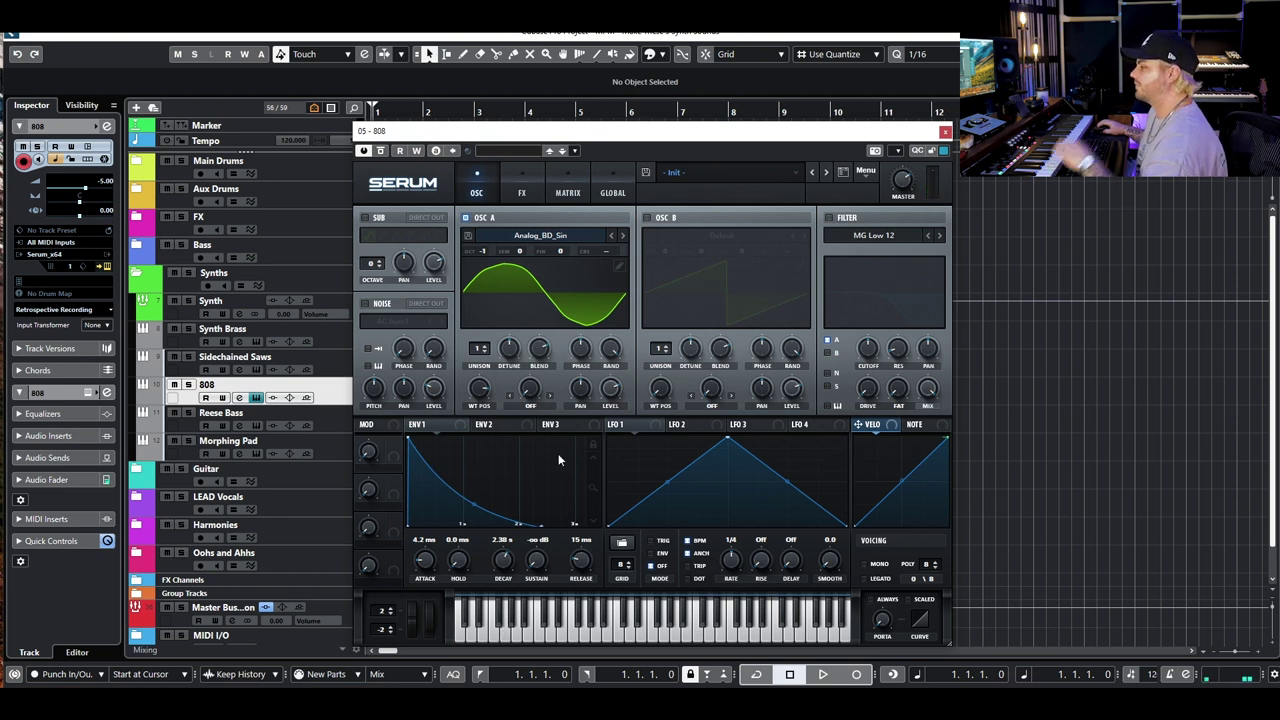
# Add Diode 1 distortion with its low-pass filter set to Post, at frequency 356 and resonance 0.9
pyautogui.click(521, 186)
pyautogui.click(622, 232)
pyautogui.click(622, 232)
pyautogui.click(622, 232)
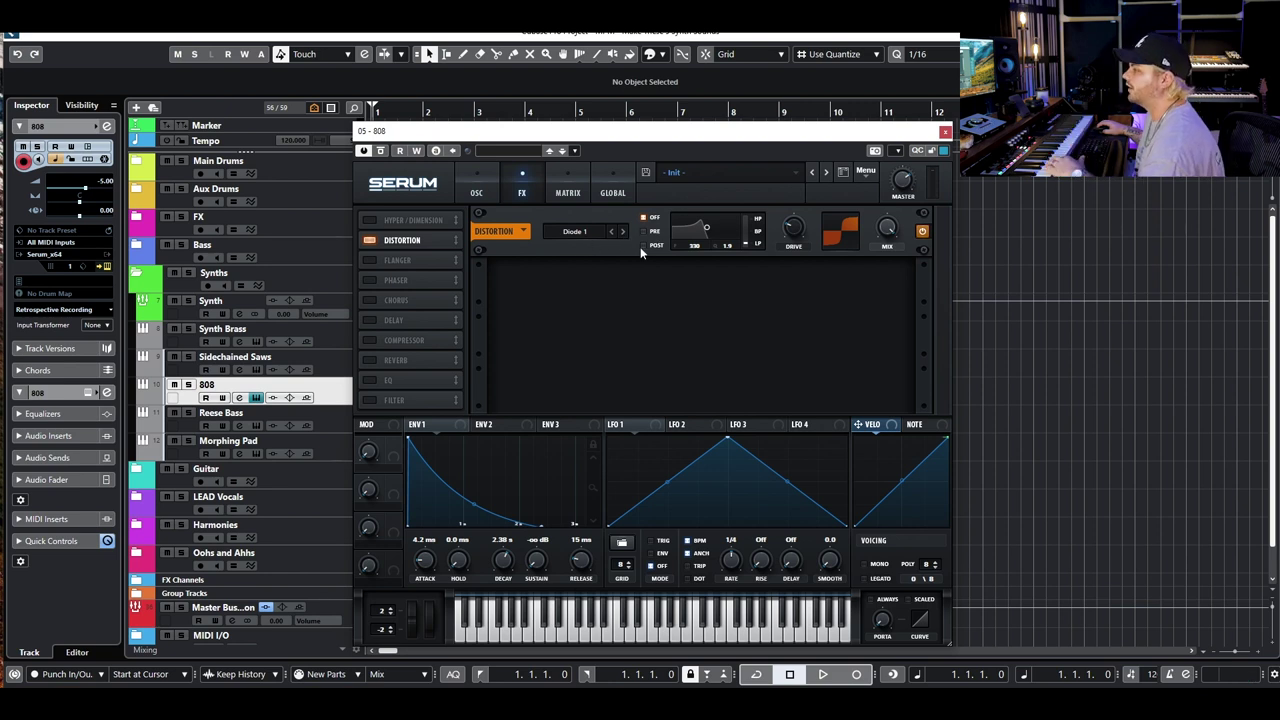
pyautogui.click(644, 245)
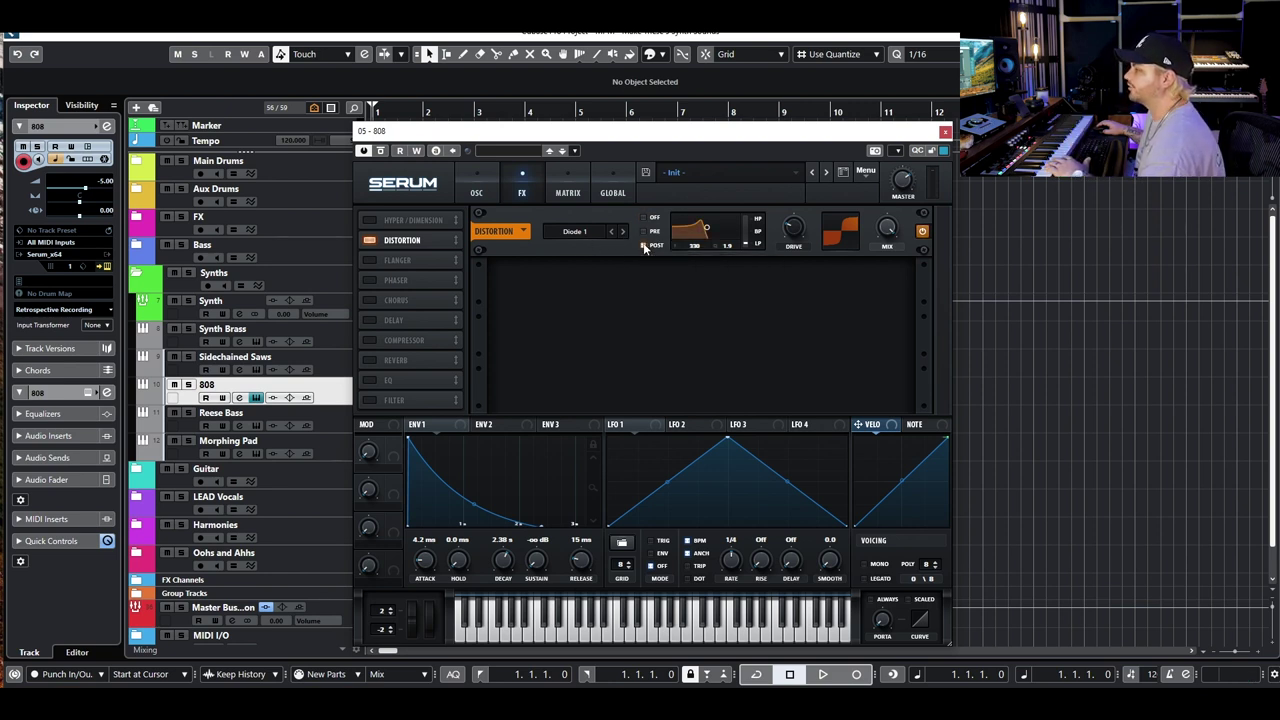
pyautogui.moveTo(707, 232); pyautogui.dragTo(710, 236)
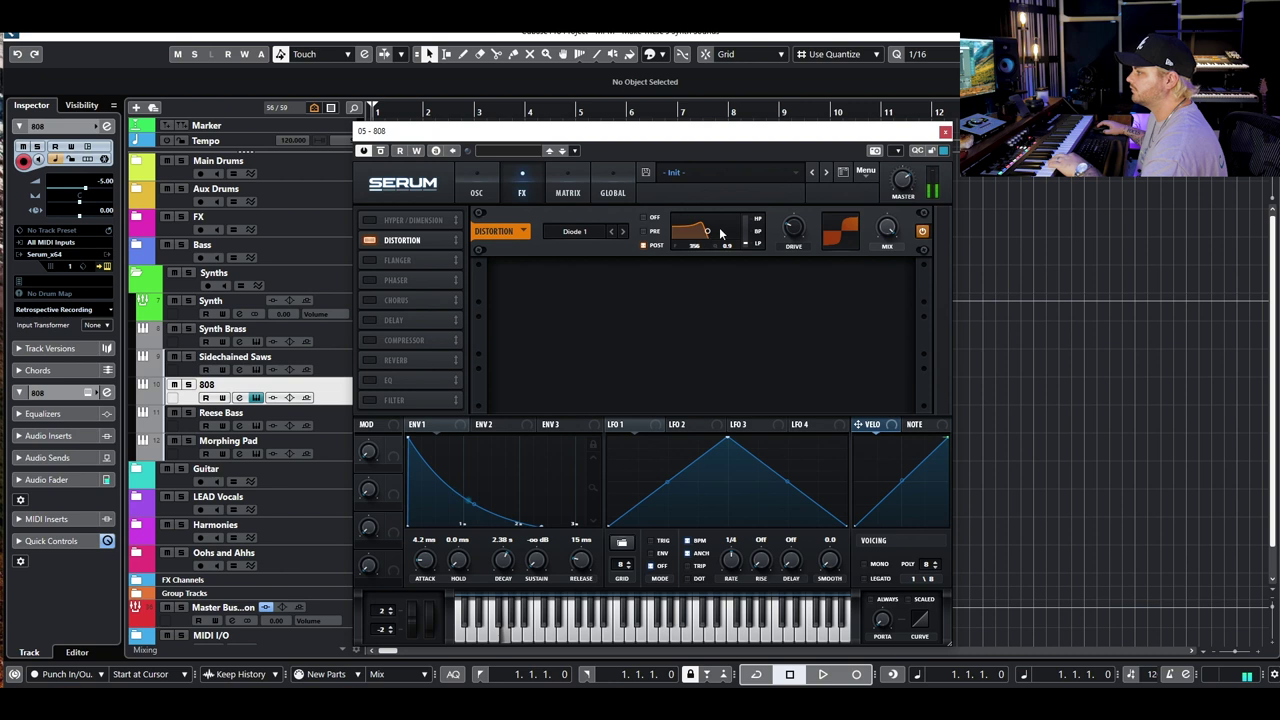
# Compare the distortion filter off and in Post, keep Post, and lower the distortion mix
pyautogui.click(644, 216)
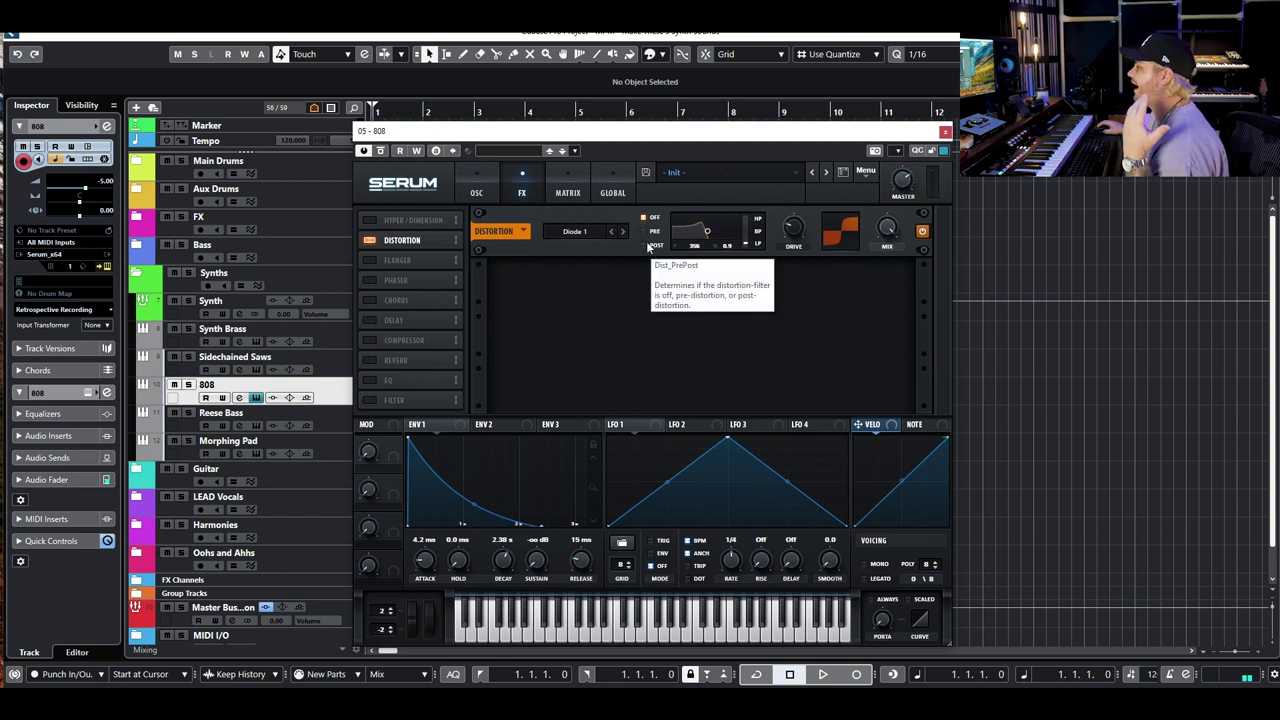
pyautogui.click(645, 244)
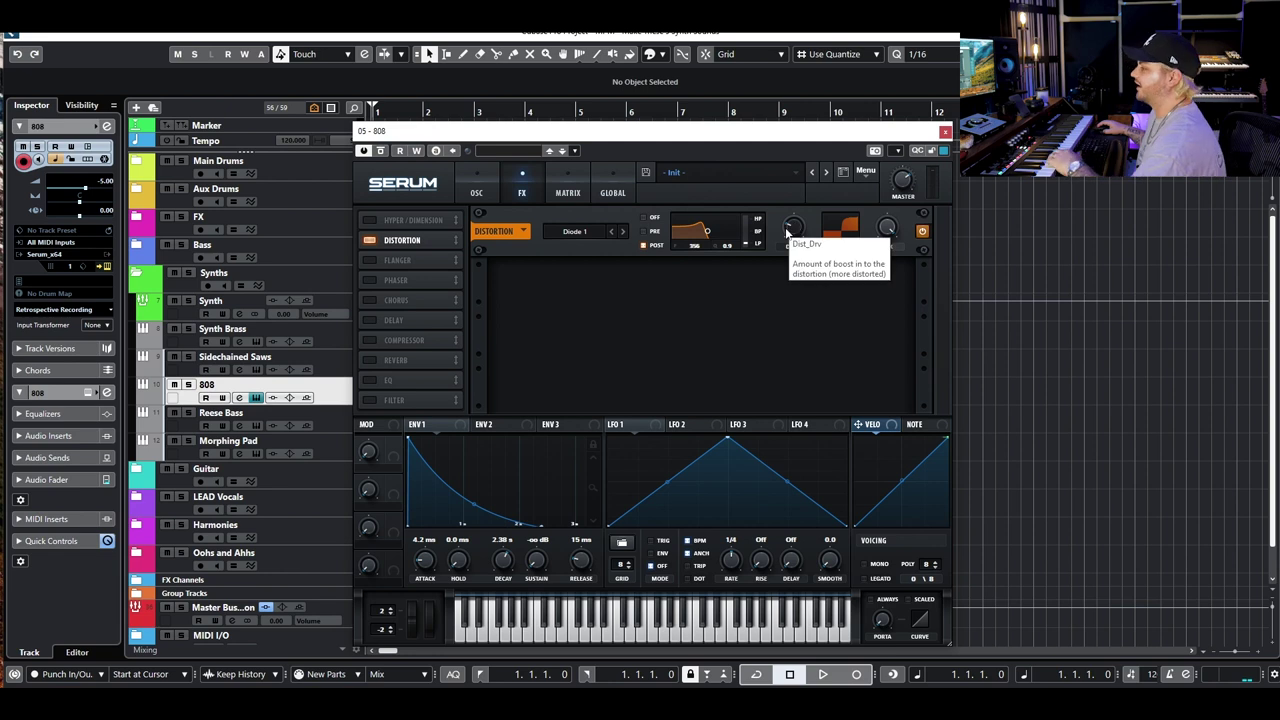
pyautogui.moveTo(887, 228); pyautogui.dragTo(856, 257)
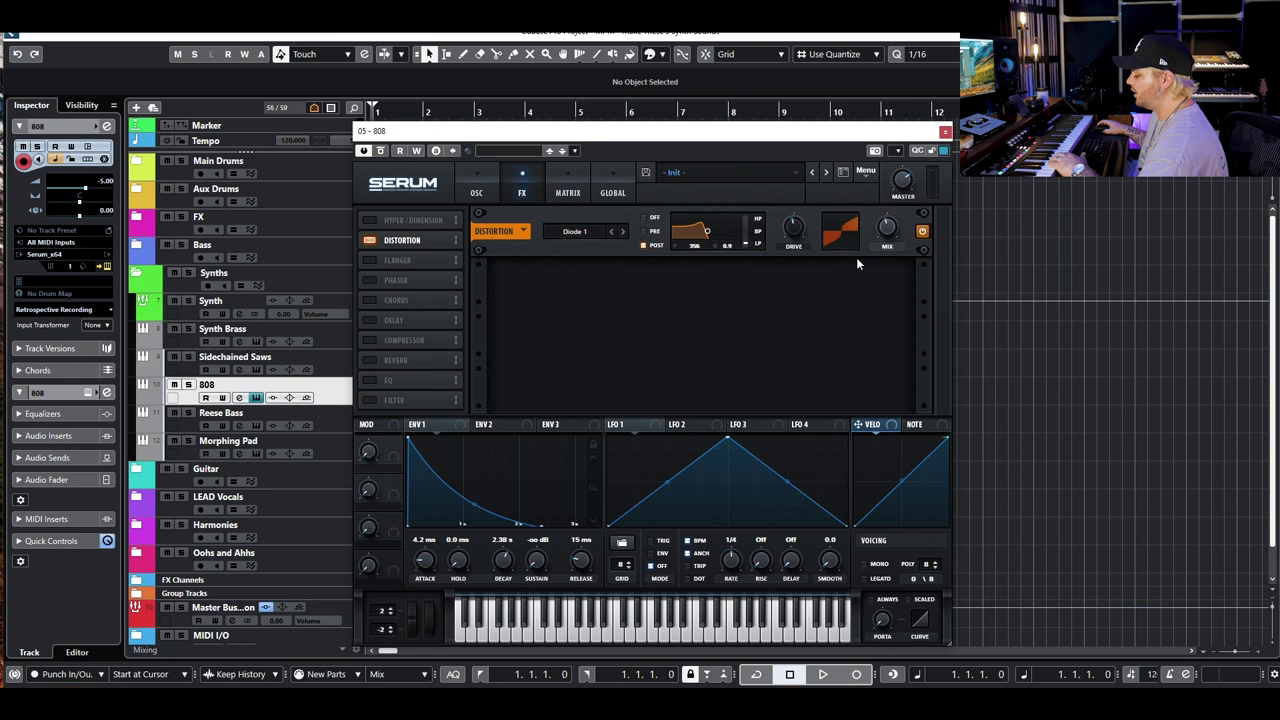
pyautogui.click(922, 232)
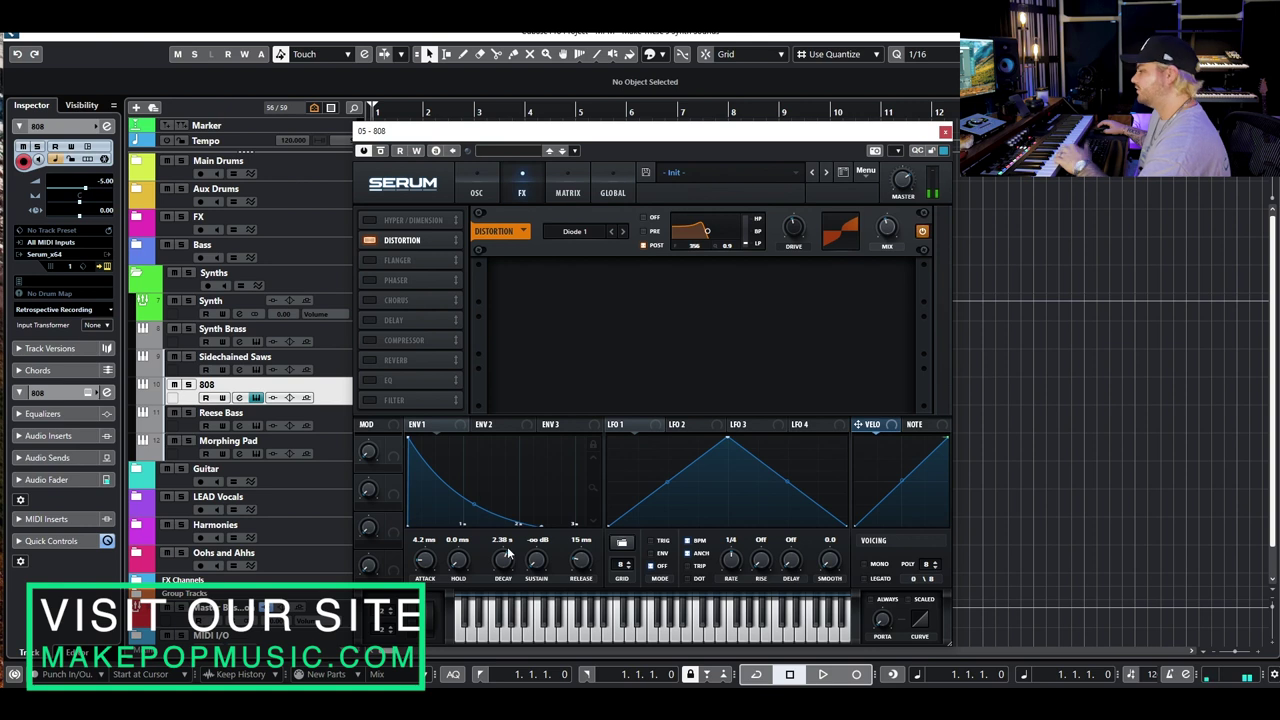
# Set Envelope 1's decay to 858 ms and release to 101 ms, and make the voicing Mono
pyautogui.moveTo(508, 558); pyautogui.dragTo(497, 567)
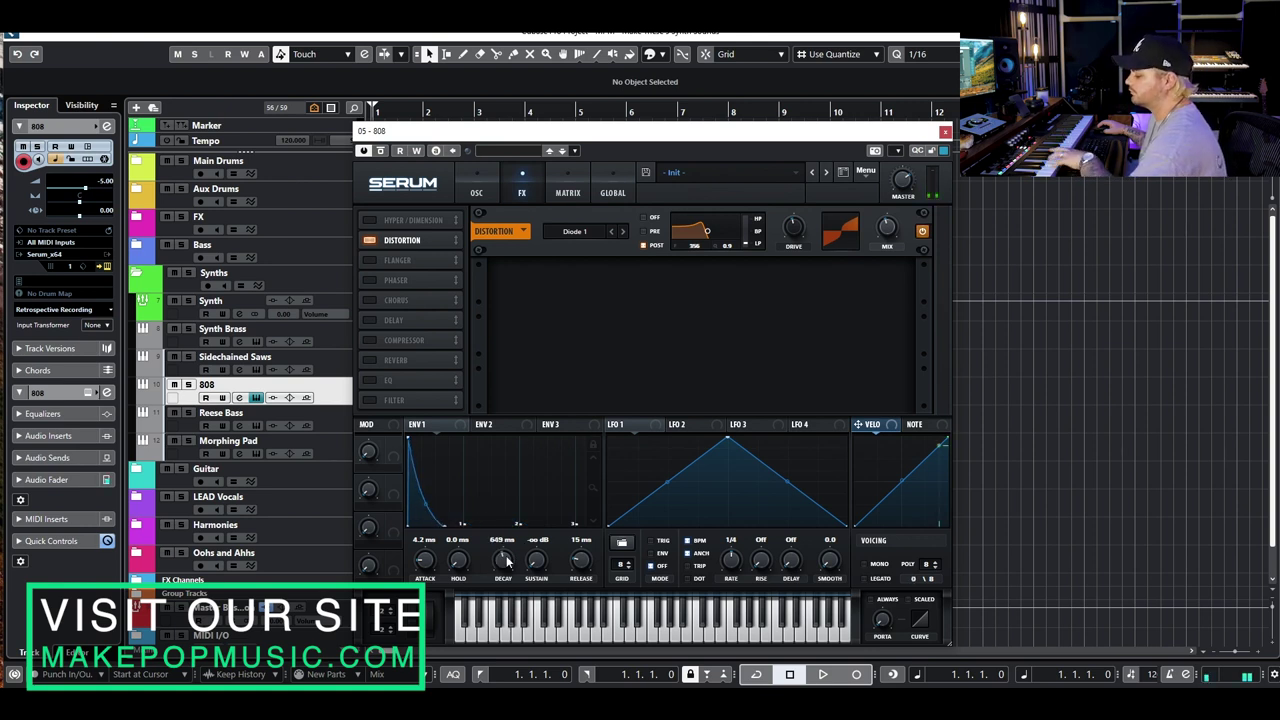
pyautogui.moveTo(507, 563); pyautogui.dragTo(512, 555)
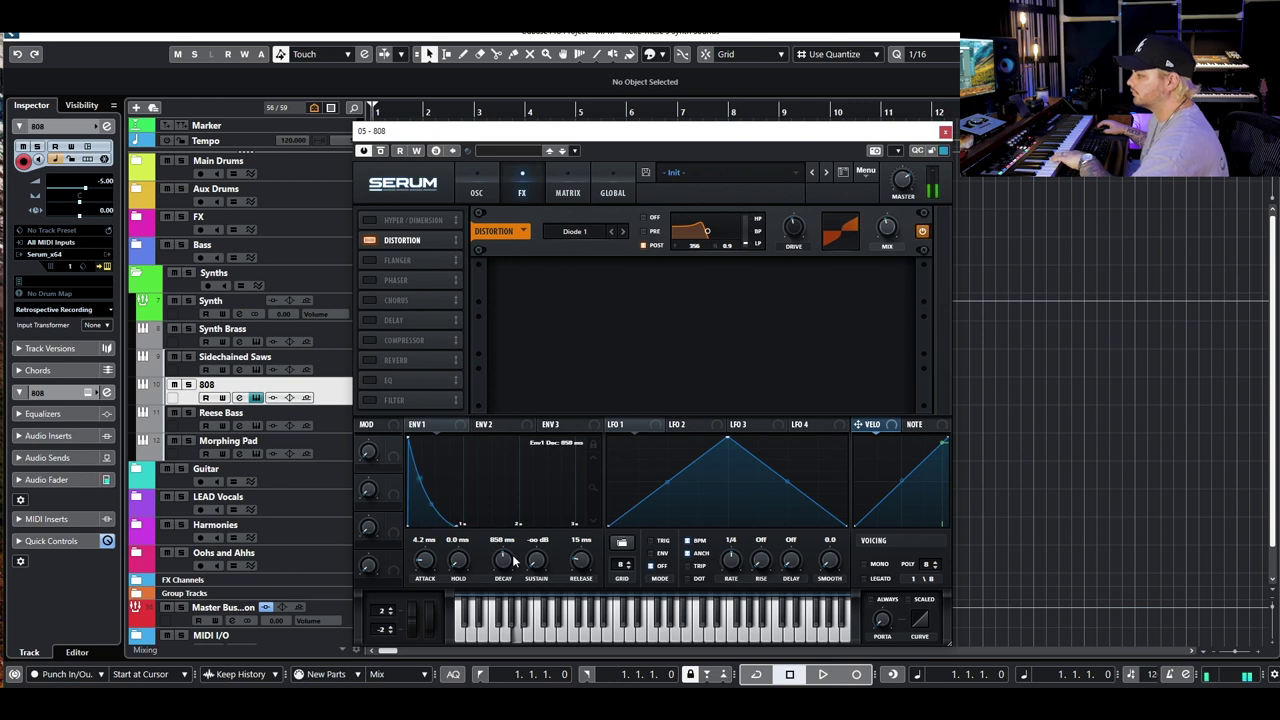
pyautogui.moveTo(584, 566); pyautogui.dragTo(603, 544)
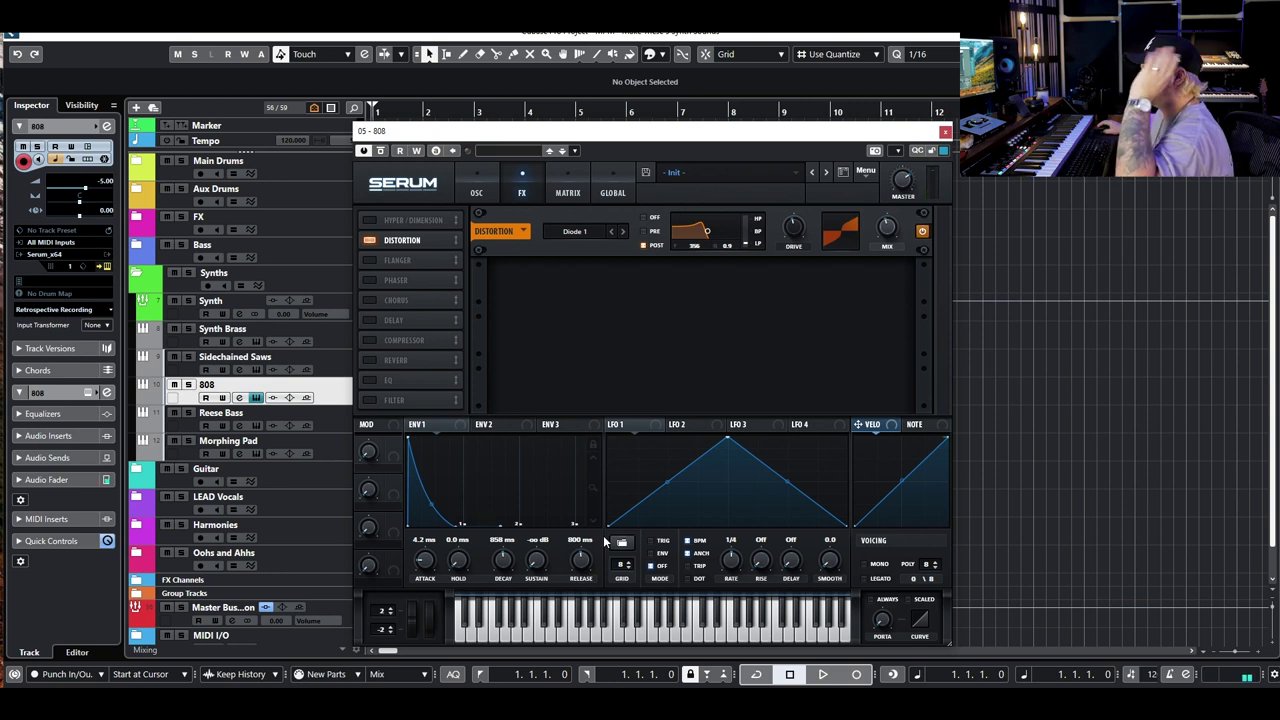
pyautogui.moveTo(587, 563)
pyautogui.mouseDown()
pyautogui.moveTo(563, 597)
pyautogui.moveTo(566, 560)
pyautogui.mouseUp()
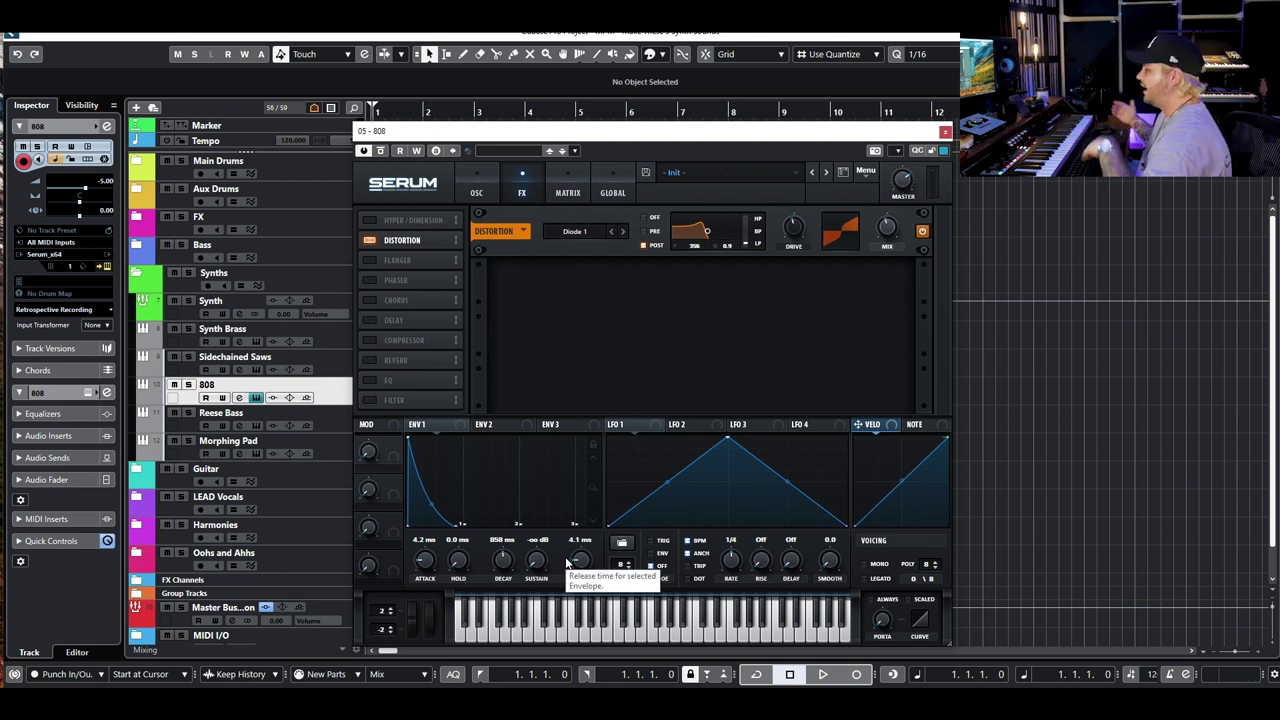
pyautogui.scroll(10, 566, 563)
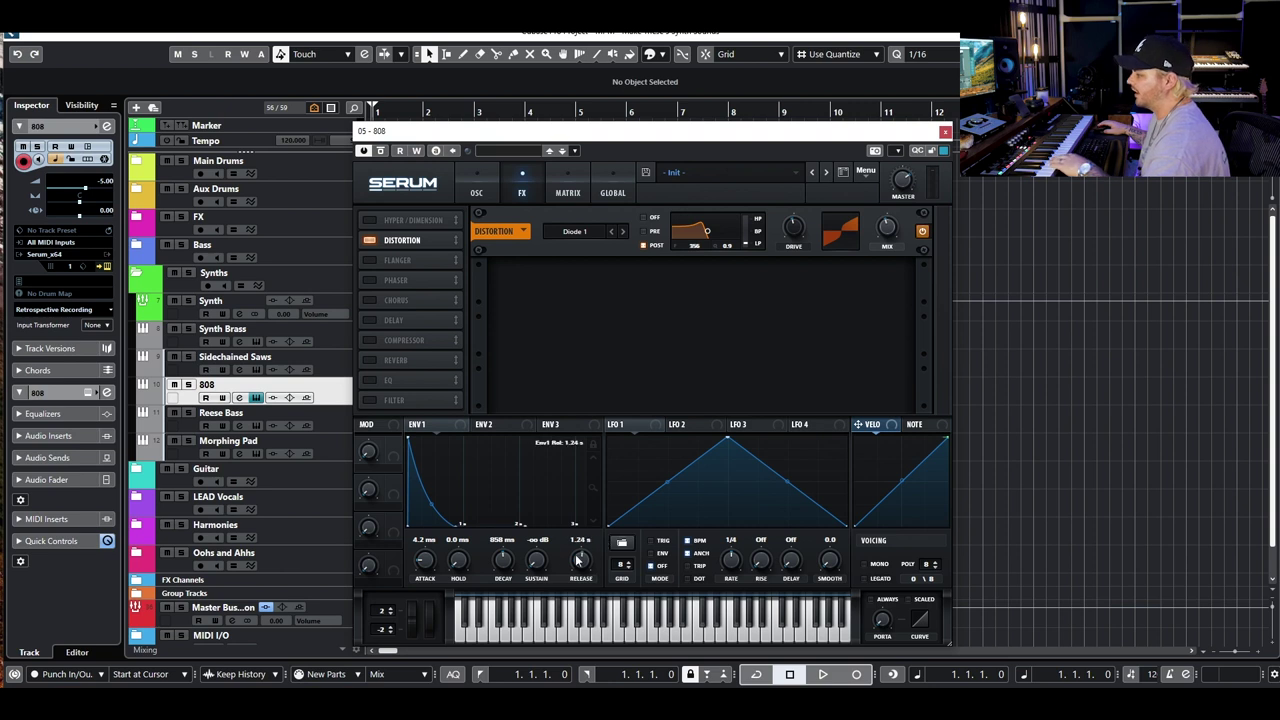
pyautogui.scroll(-10, 583, 562)
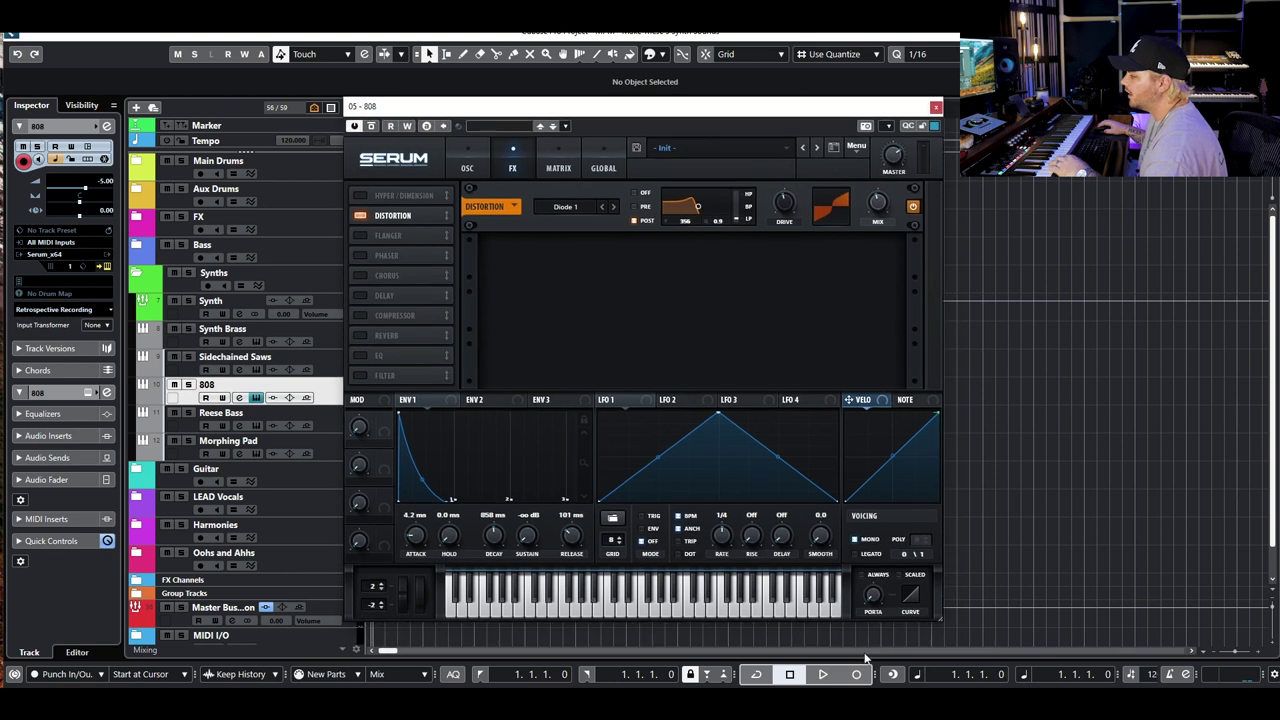
# Set portamento to Always and the pitch bend range to 12 semitones up and -12 down
pyautogui.scroll(5, 870, 592)
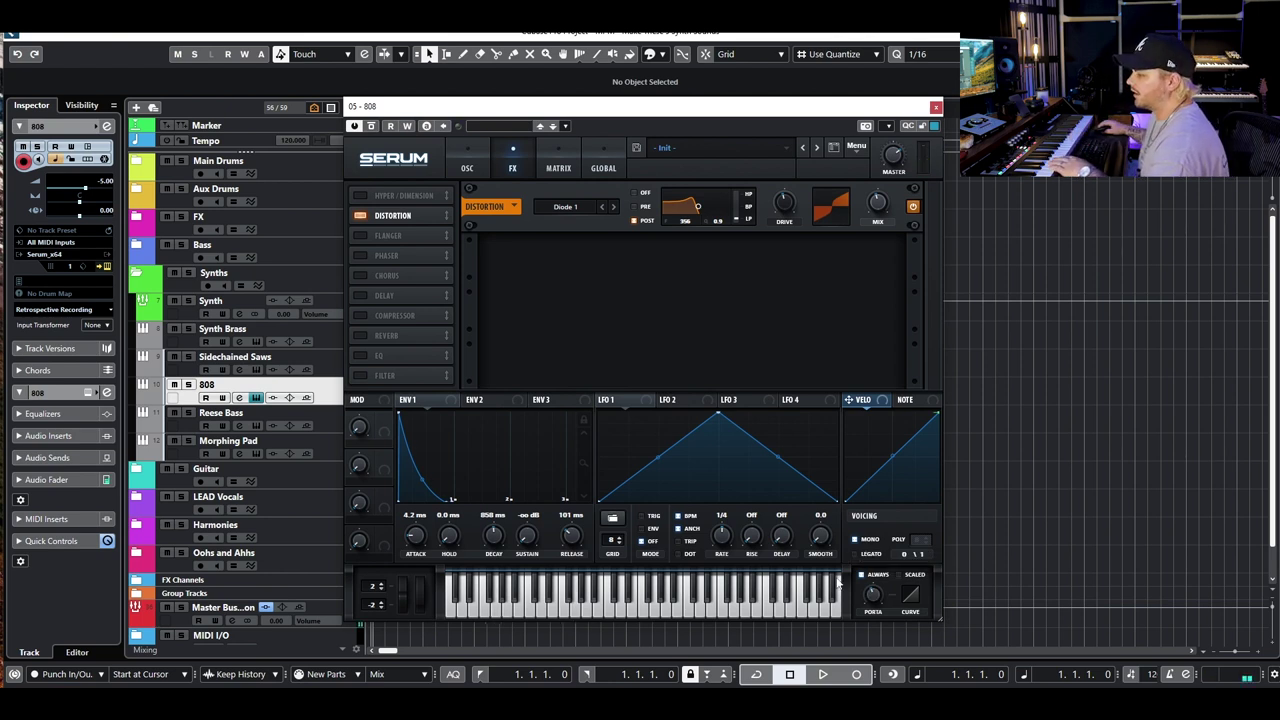
pyautogui.moveTo(369, 590); pyautogui.dragTo(378, 640)
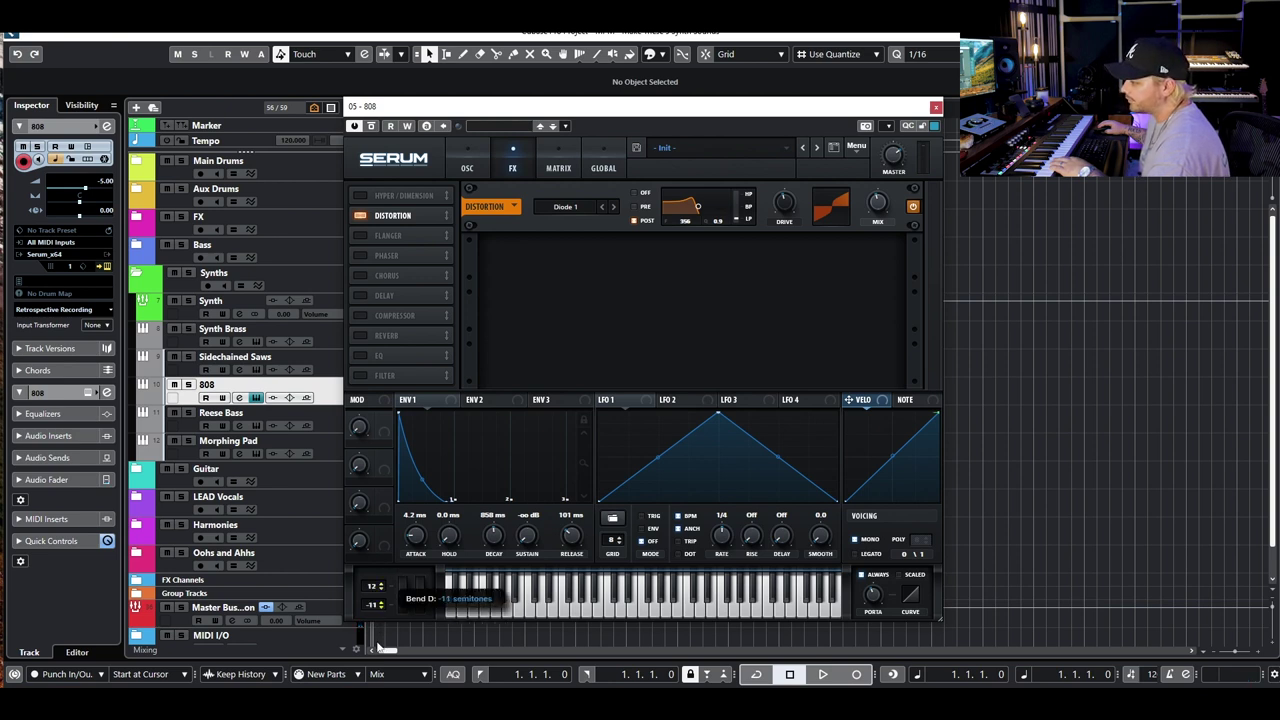
pyautogui.moveTo(383, 650); pyautogui.dragTo(379, 613)
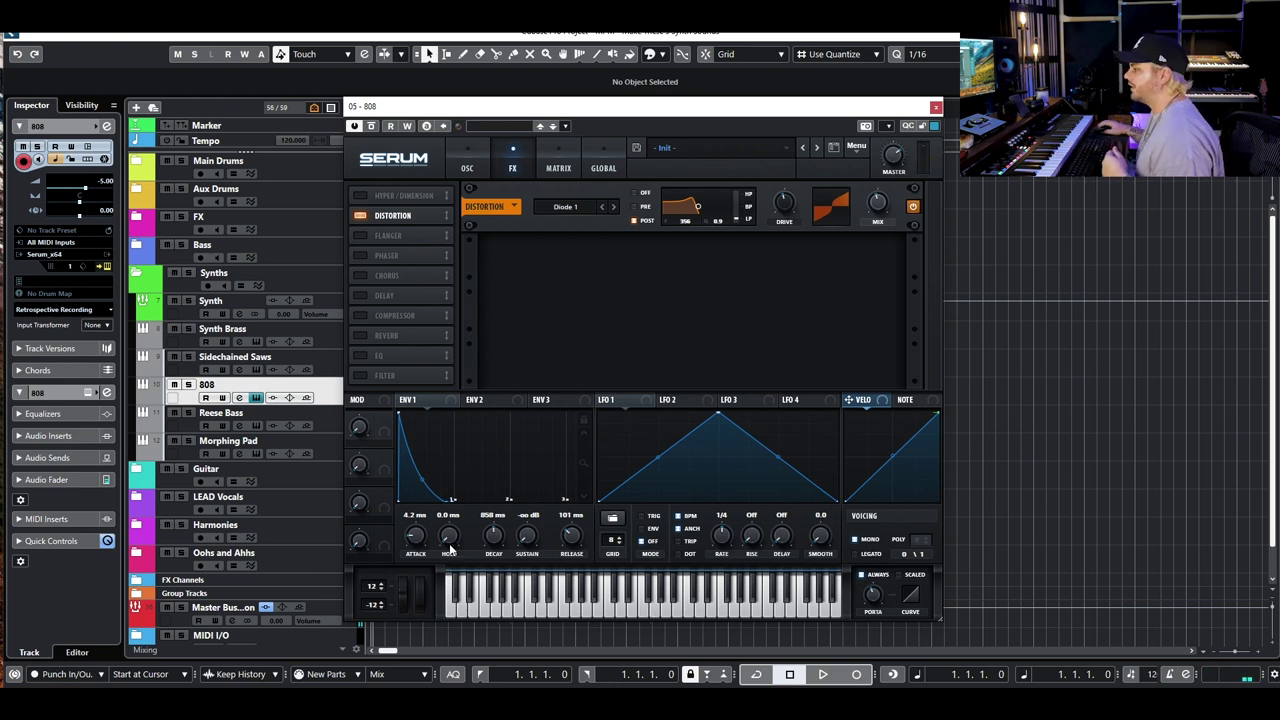
# Lengthen Envelope 1's decay to 1.75 s and shape Envelope 2 with zero sustain and a 126 ms decay
pyautogui.moveTo(495, 540); pyautogui.dragTo(510, 540)
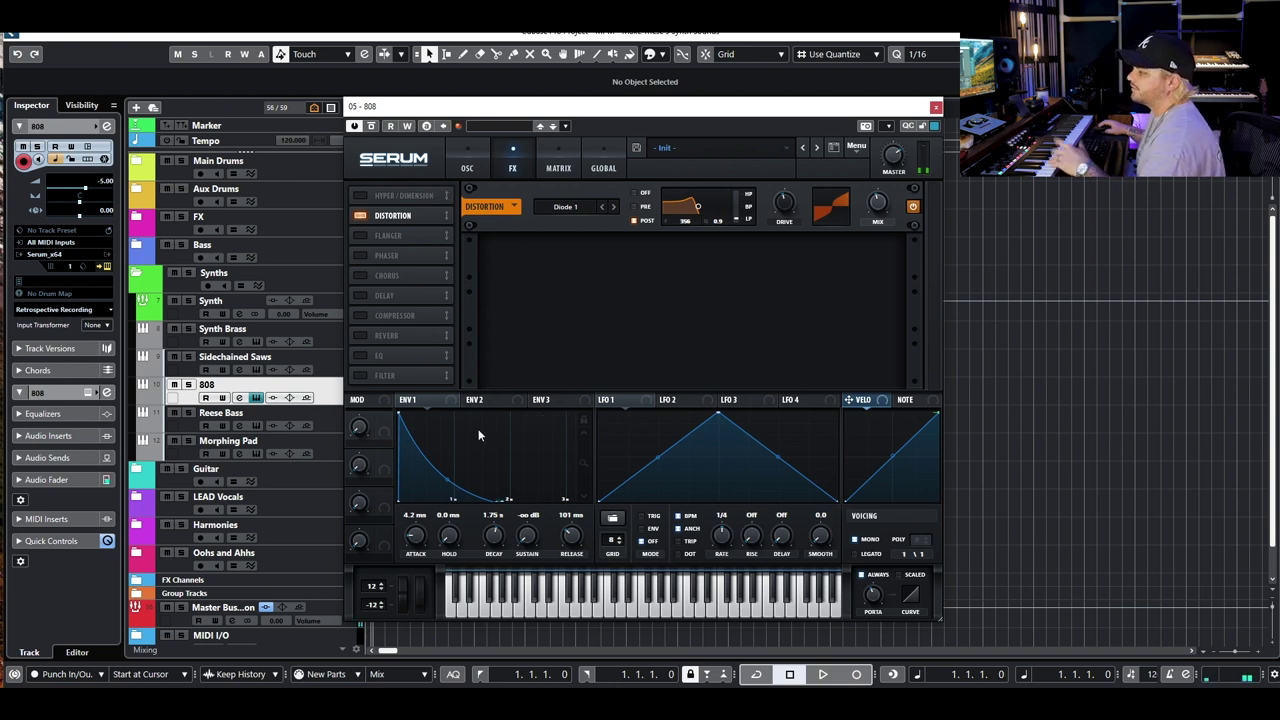
pyautogui.click(498, 401)
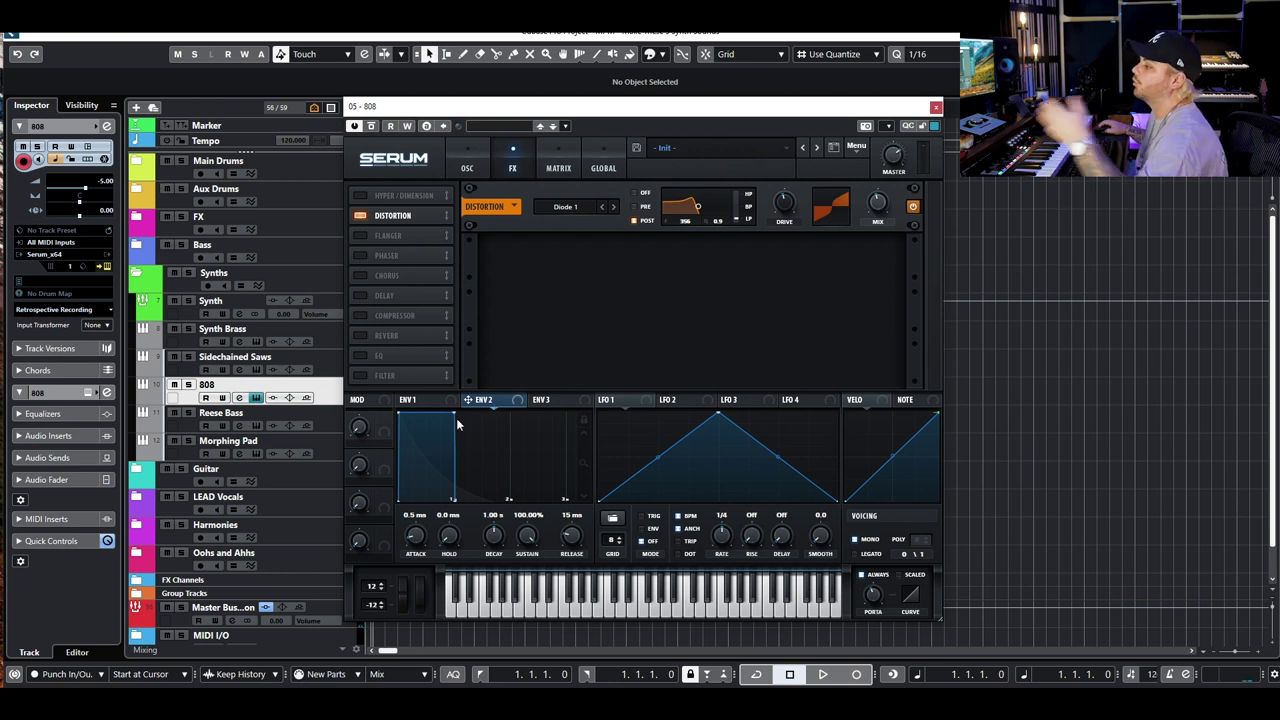
pyautogui.moveTo(455, 414); pyautogui.dragTo(386, 515)
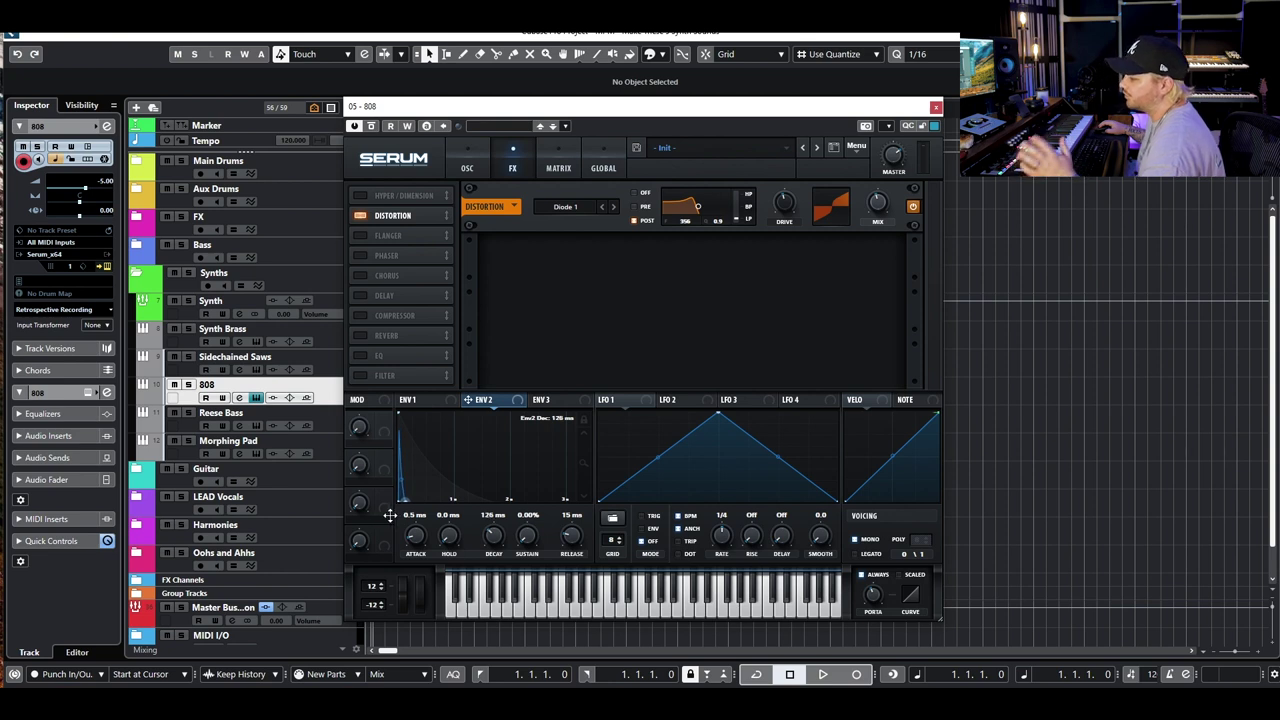
# Route Envelope 2 to the global master tuning in the modulation matrix with an amount of 19
pyautogui.click(561, 171)
pyautogui.click(375, 211)
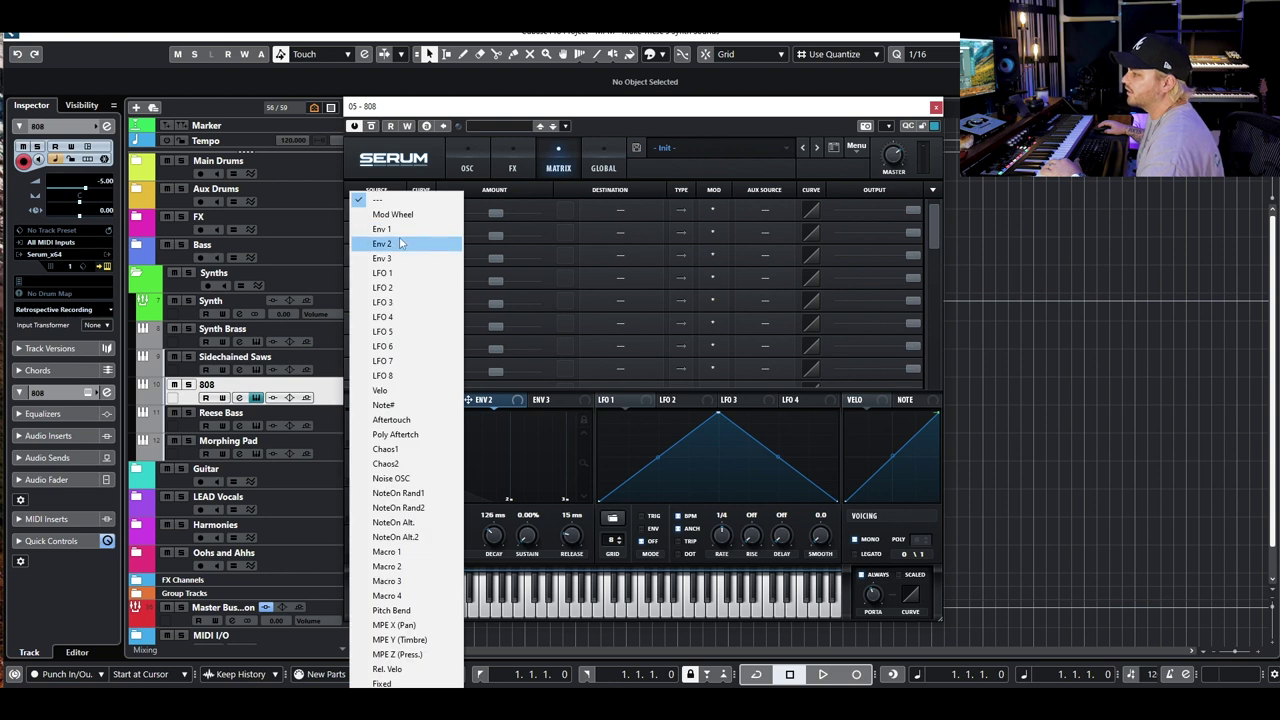
pyautogui.click(399, 242)
pyautogui.click(619, 211)
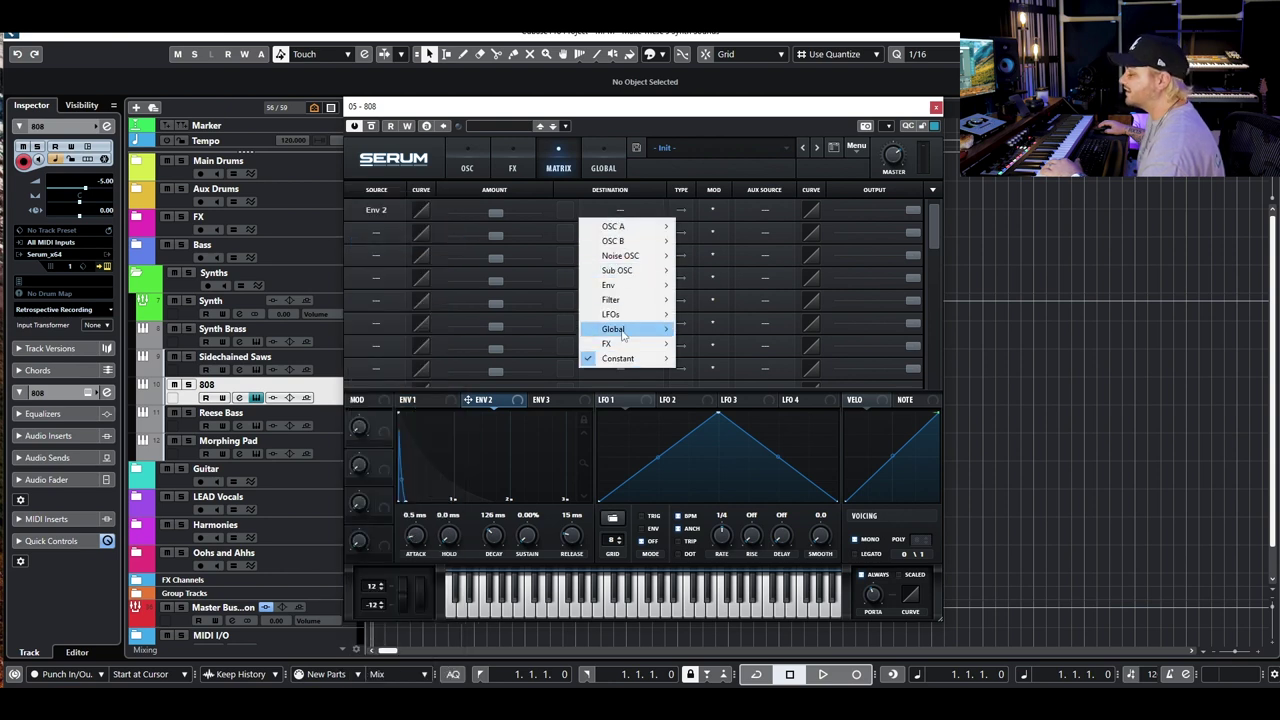
pyautogui.moveTo(630, 329)
pyautogui.click(723, 331)
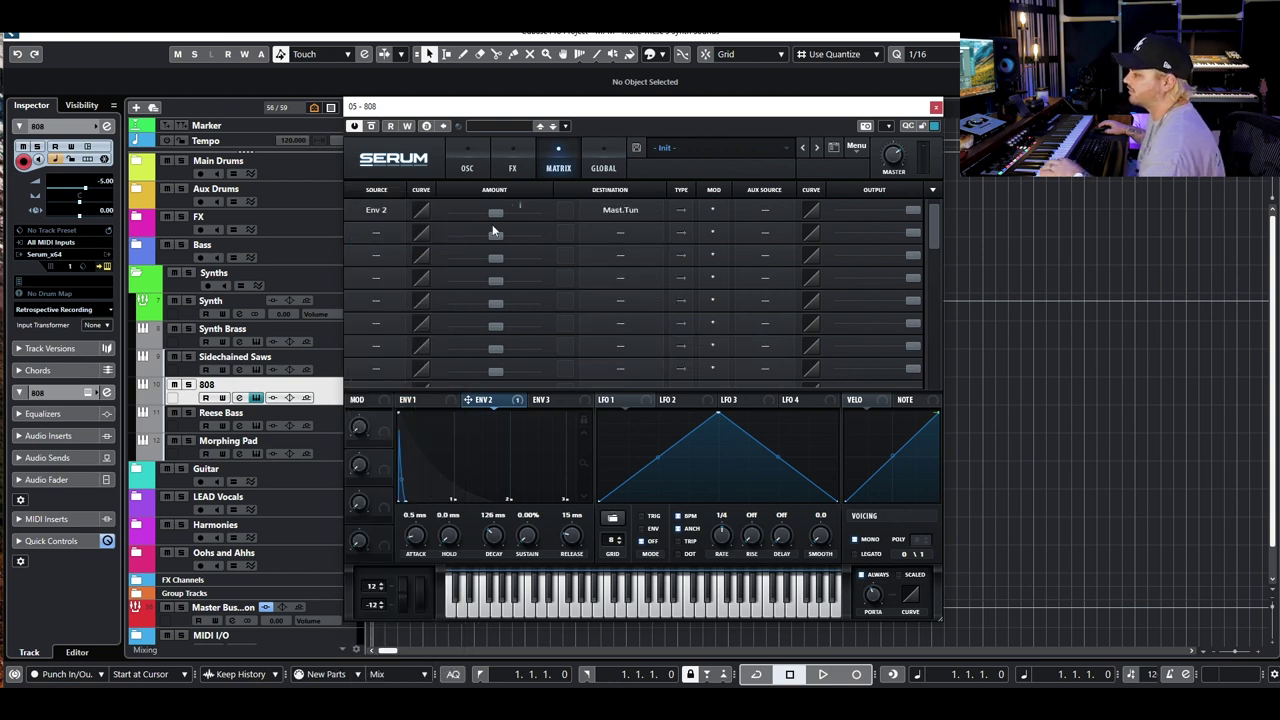
pyautogui.moveTo(499, 211); pyautogui.dragTo(503, 211)
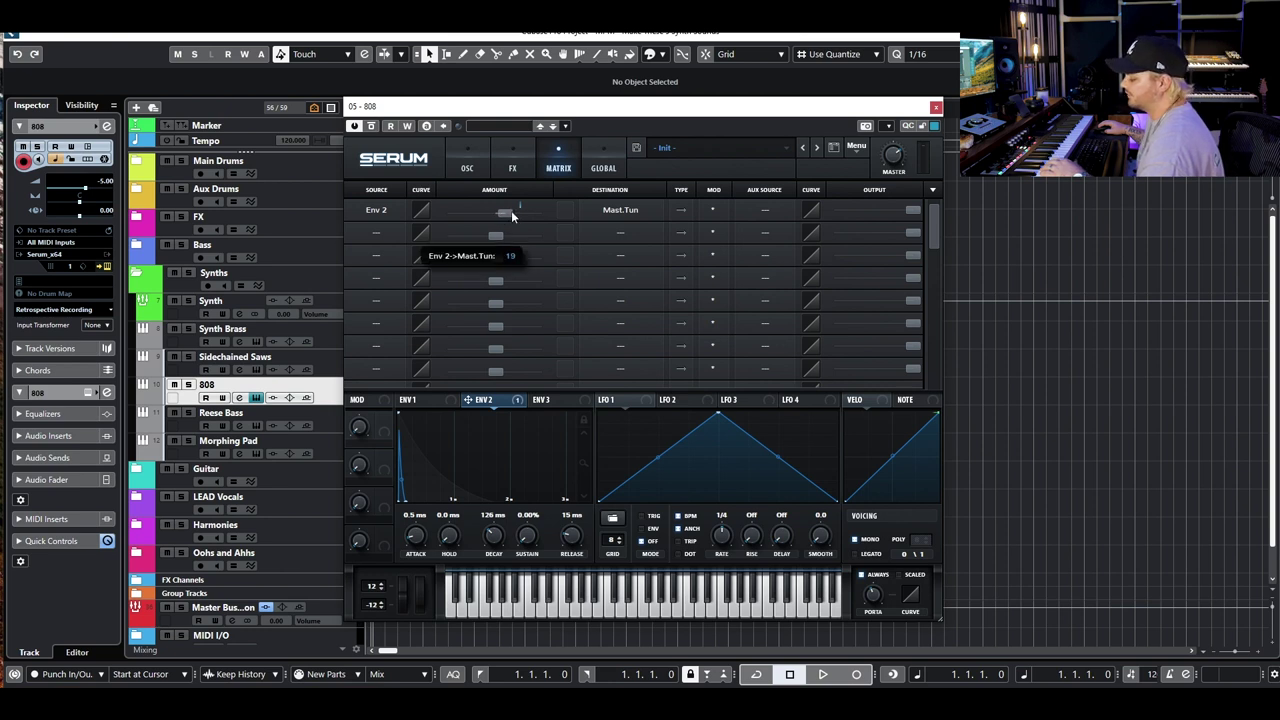
# Fine-tune Envelope 2's amount on the master tuning and set Envelope 2's decay to 110 ms
pyautogui.moveTo(505, 211)
pyautogui.mouseDown()
pyautogui.moveTo(540, 213)
pyautogui.moveTo(510, 213)
pyautogui.mouseUp()
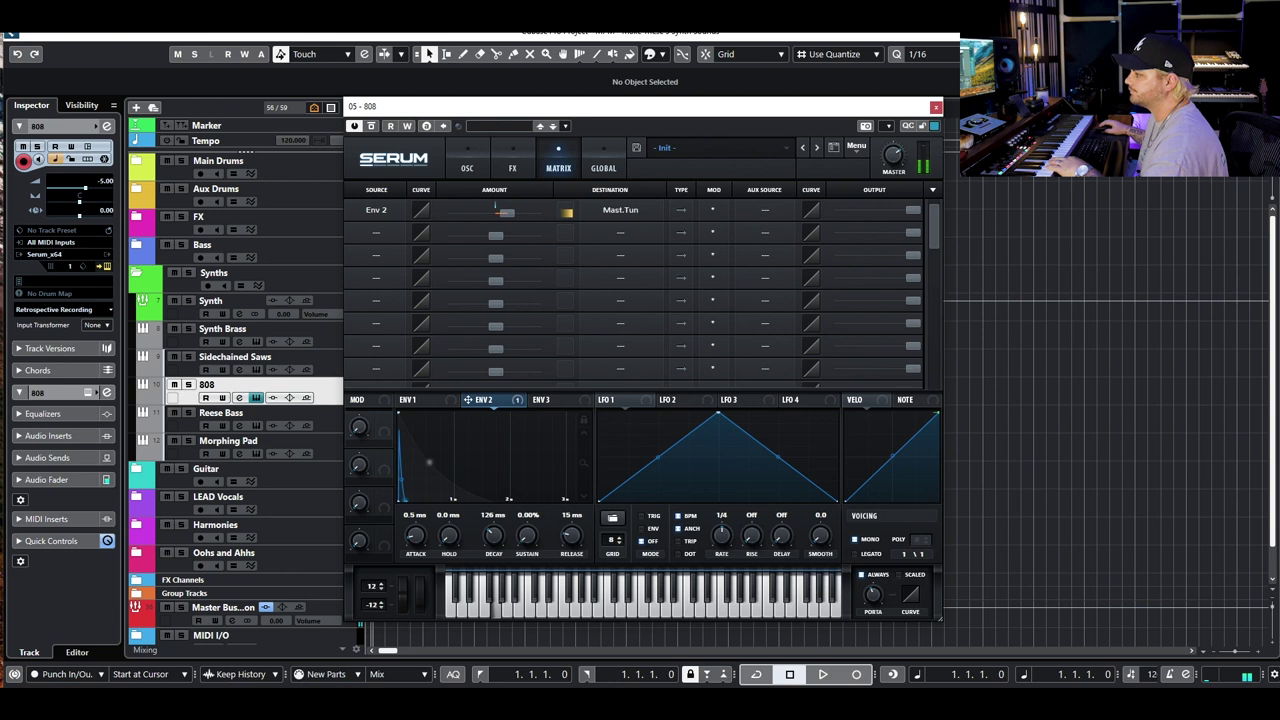
pyautogui.moveTo(493, 538); pyautogui.dragTo(521, 520)
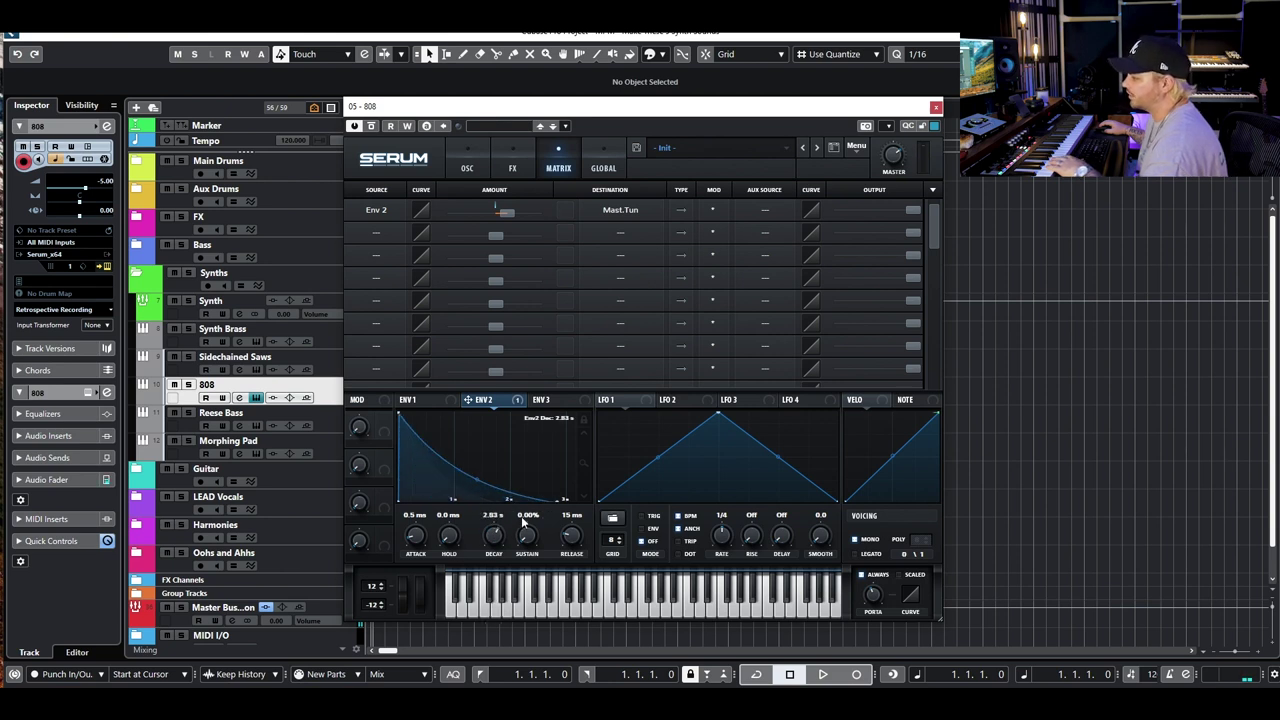
pyautogui.moveTo(500, 540)
pyautogui.mouseDown()
pyautogui.moveTo(483, 547)
pyautogui.moveTo(494, 547)
pyautogui.mouseUp()
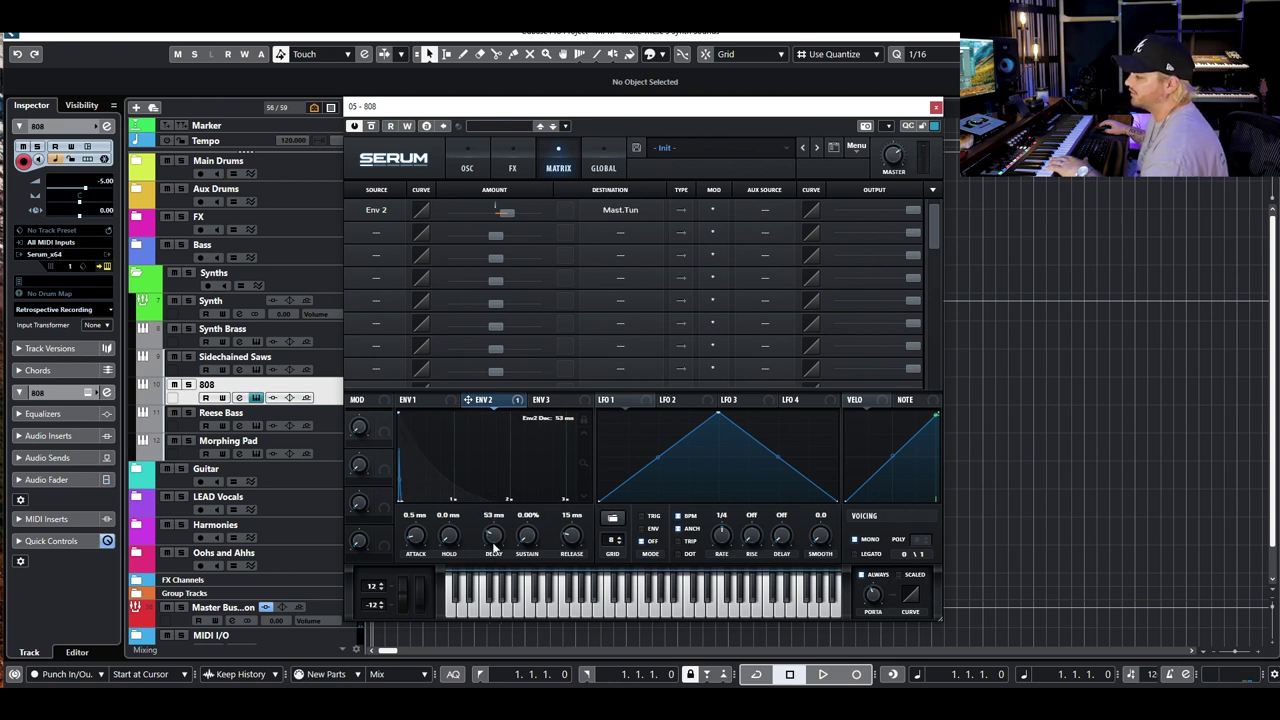
pyautogui.moveTo(494, 546); pyautogui.dragTo(505, 540)
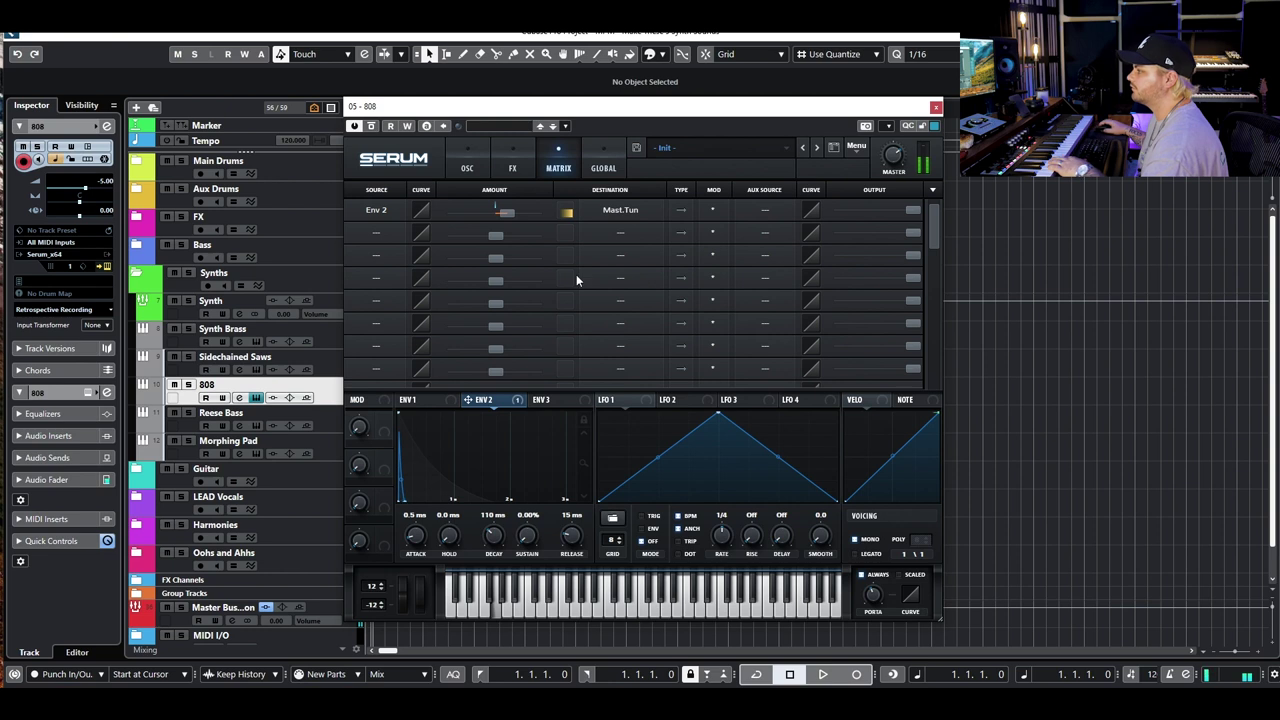
pyautogui.moveTo(505, 217)
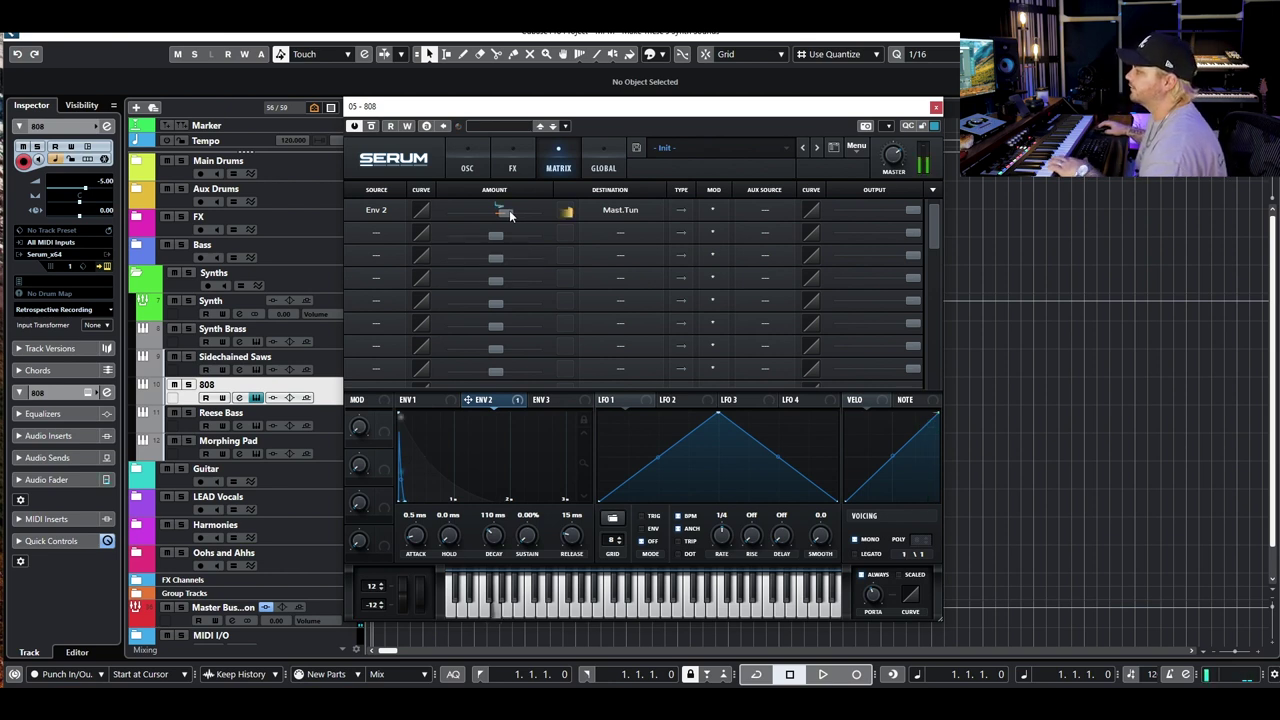
# Replace oscillator A's wavetable with the Analog table Basic Shapes and use its square wave
pyautogui.click(467, 160)
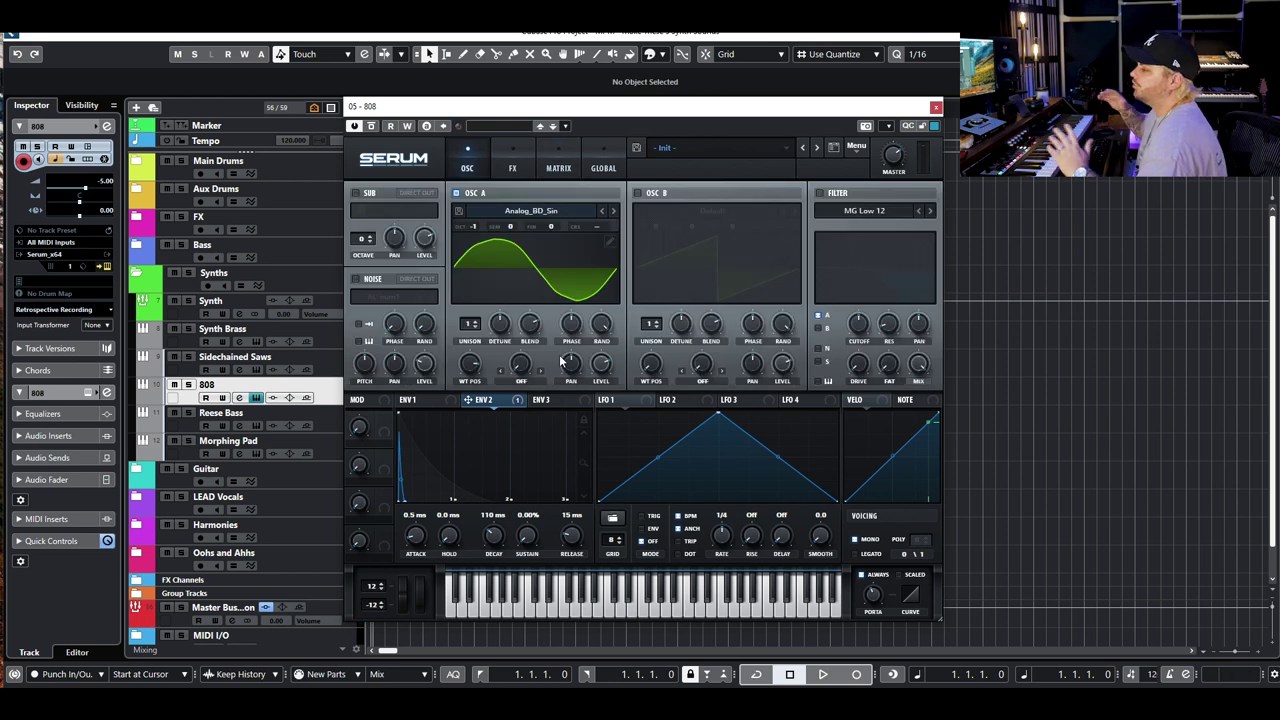
pyautogui.click(545, 215)
pyautogui.moveTo(540, 259)
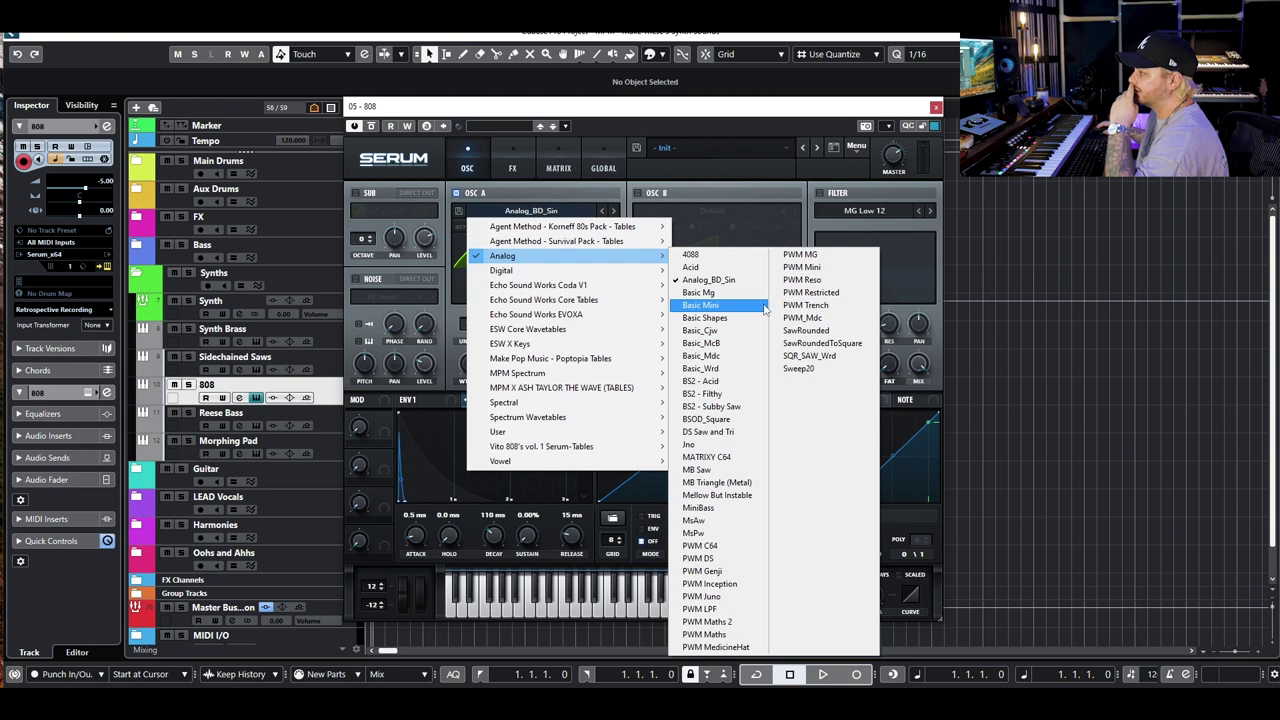
pyautogui.click(720, 318)
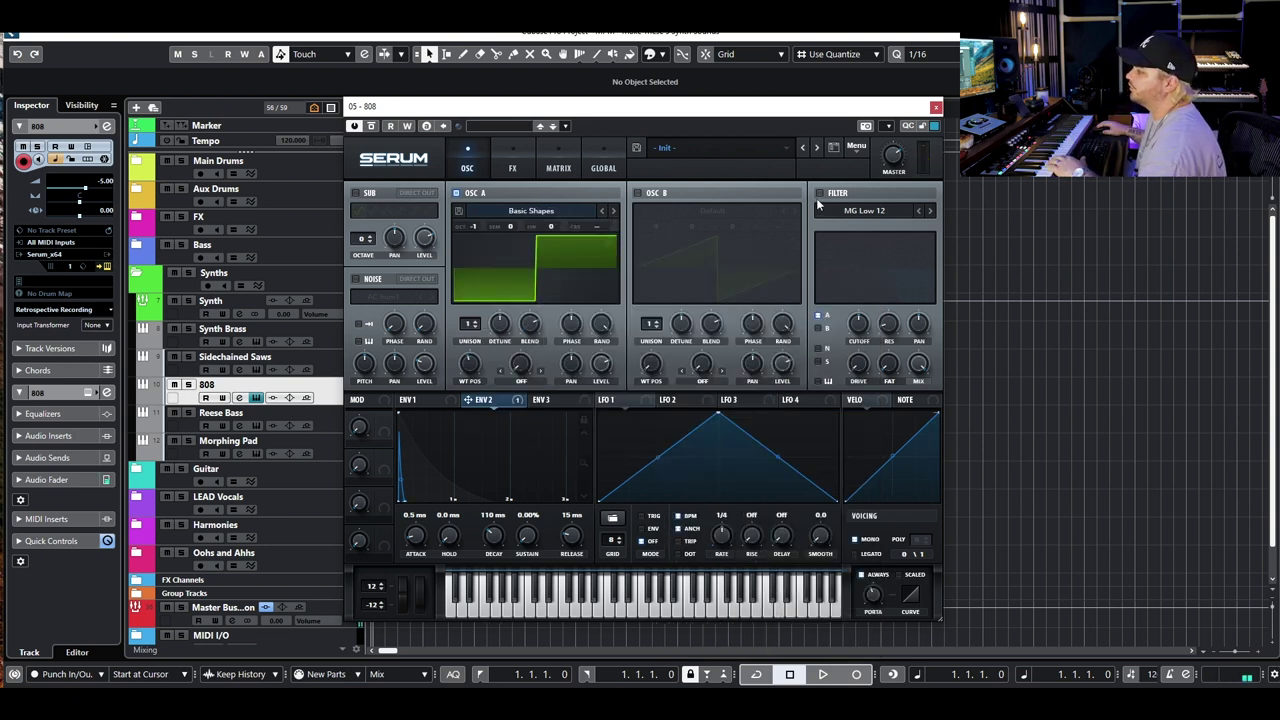
# Enable the filter on oscillator A, choose the MG Low 24 type and adjust its cutoff
pyautogui.click(819, 193)
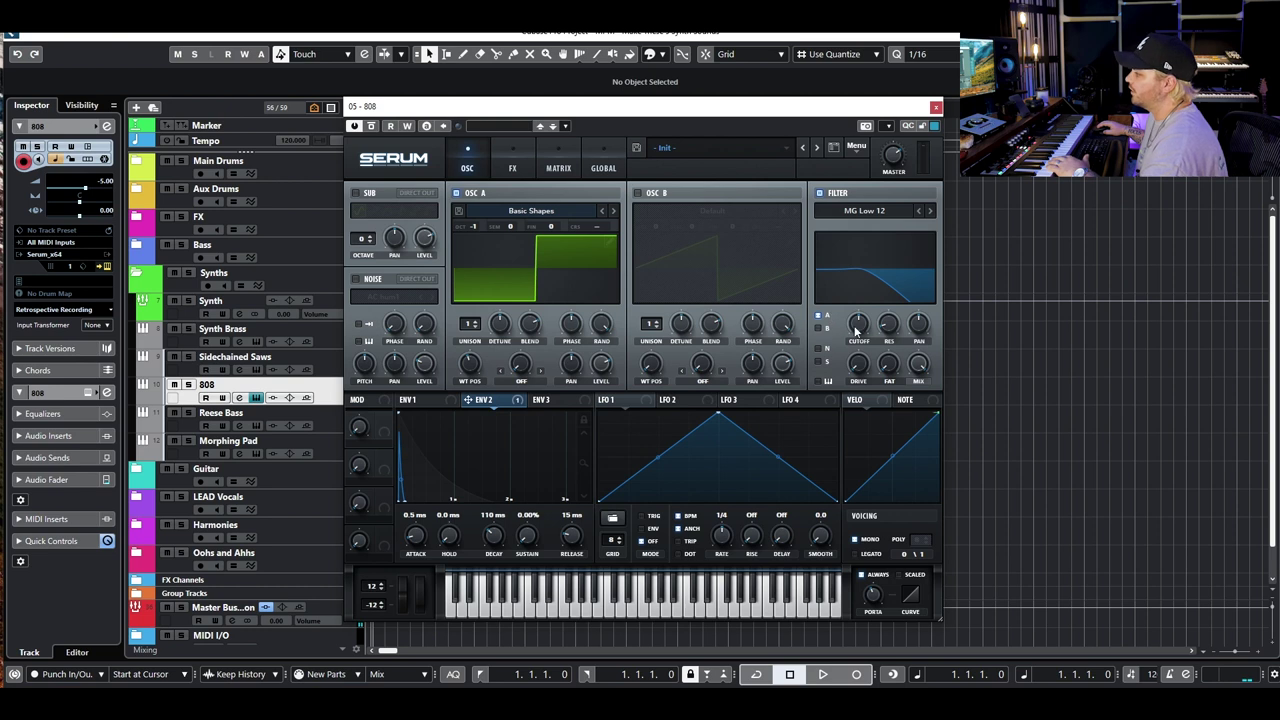
pyautogui.click(929, 210)
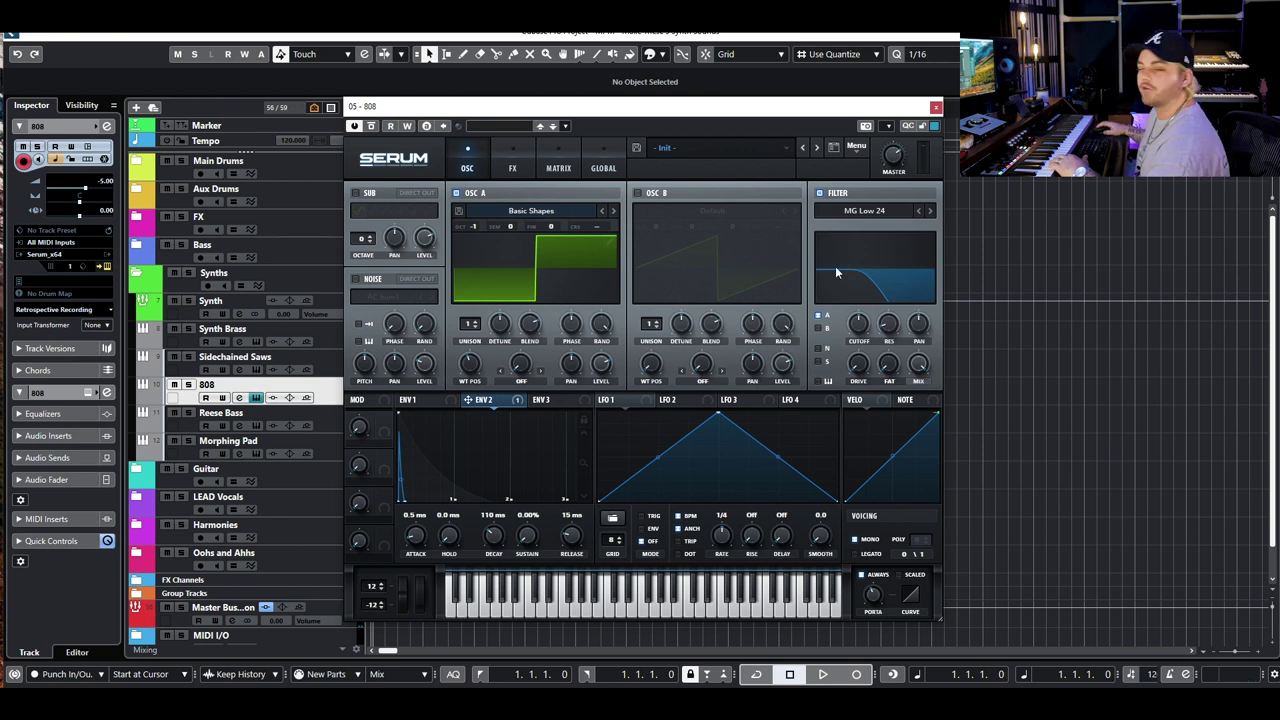
pyautogui.moveTo(864, 323); pyautogui.dragTo(884, 306)
# Shape Envelope 3 with zero sustain and a 3.97 s decay, and assign it to the filter cutoff
pyautogui.click(562, 401)
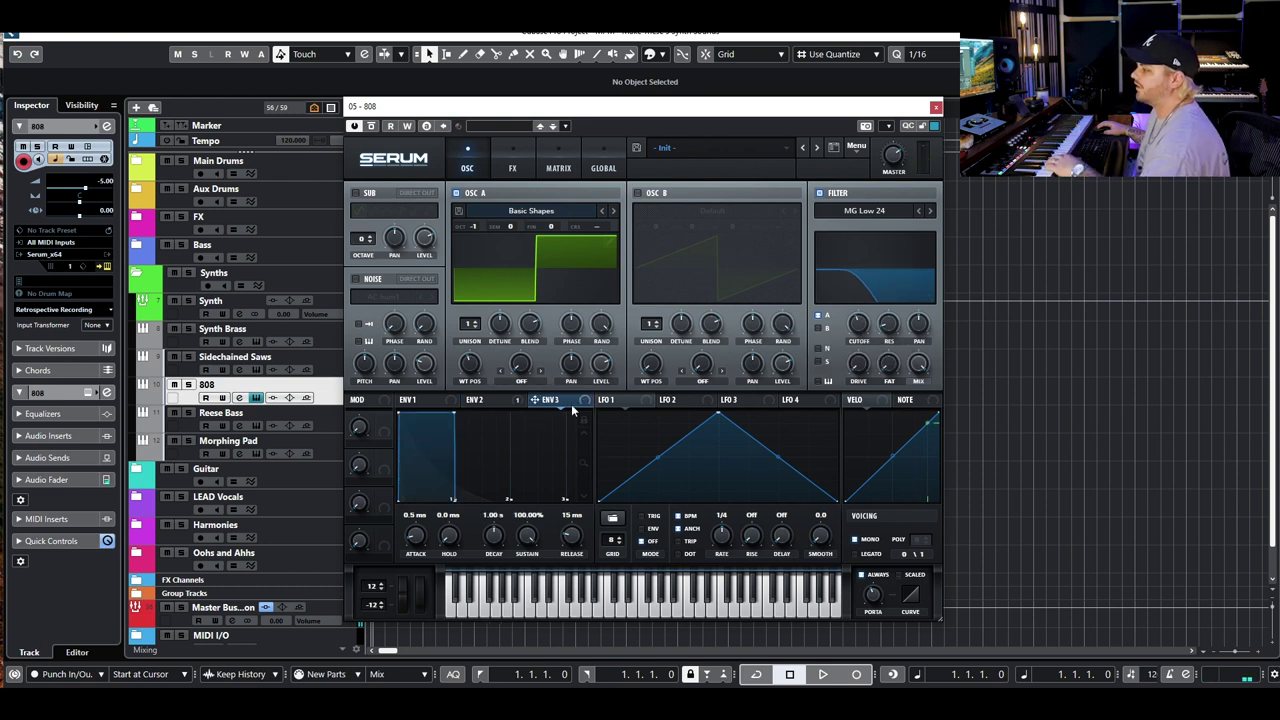
pyautogui.moveTo(454, 414); pyautogui.dragTo(428, 502)
pyautogui.moveTo(775, 340); pyautogui.dragTo(857, 324)
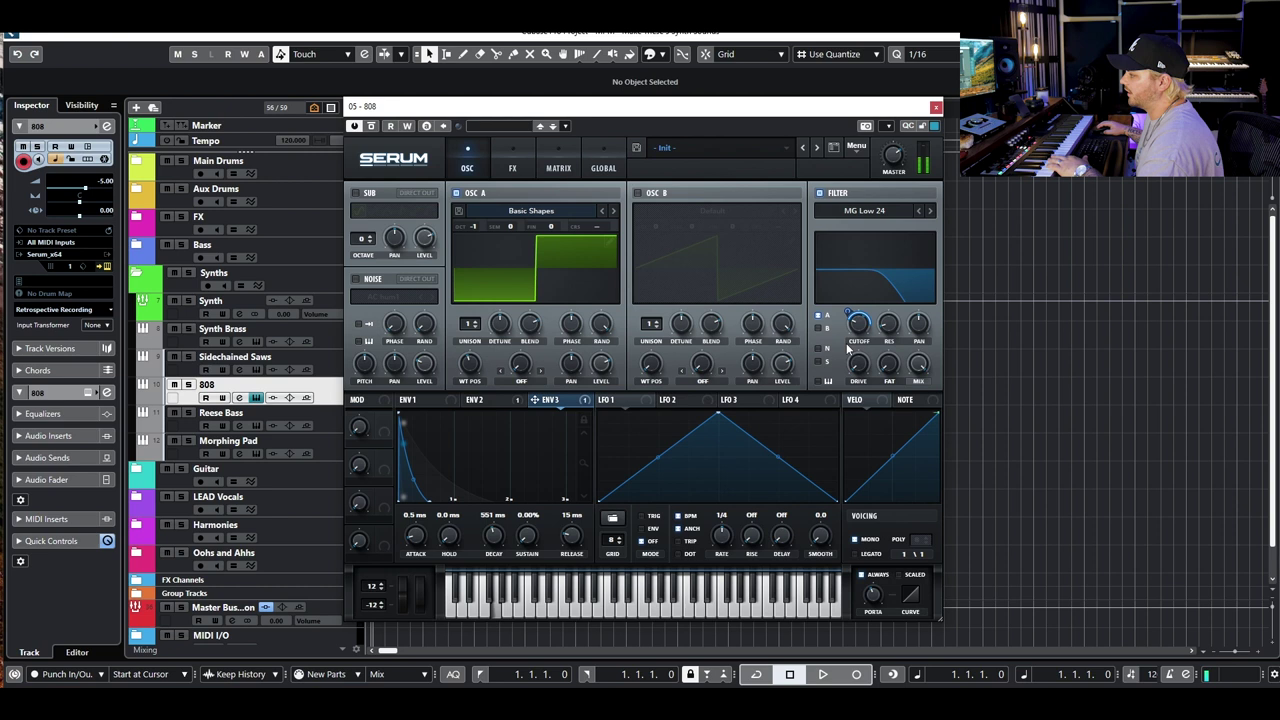
pyautogui.moveTo(500, 541); pyautogui.dragTo(420, 452)
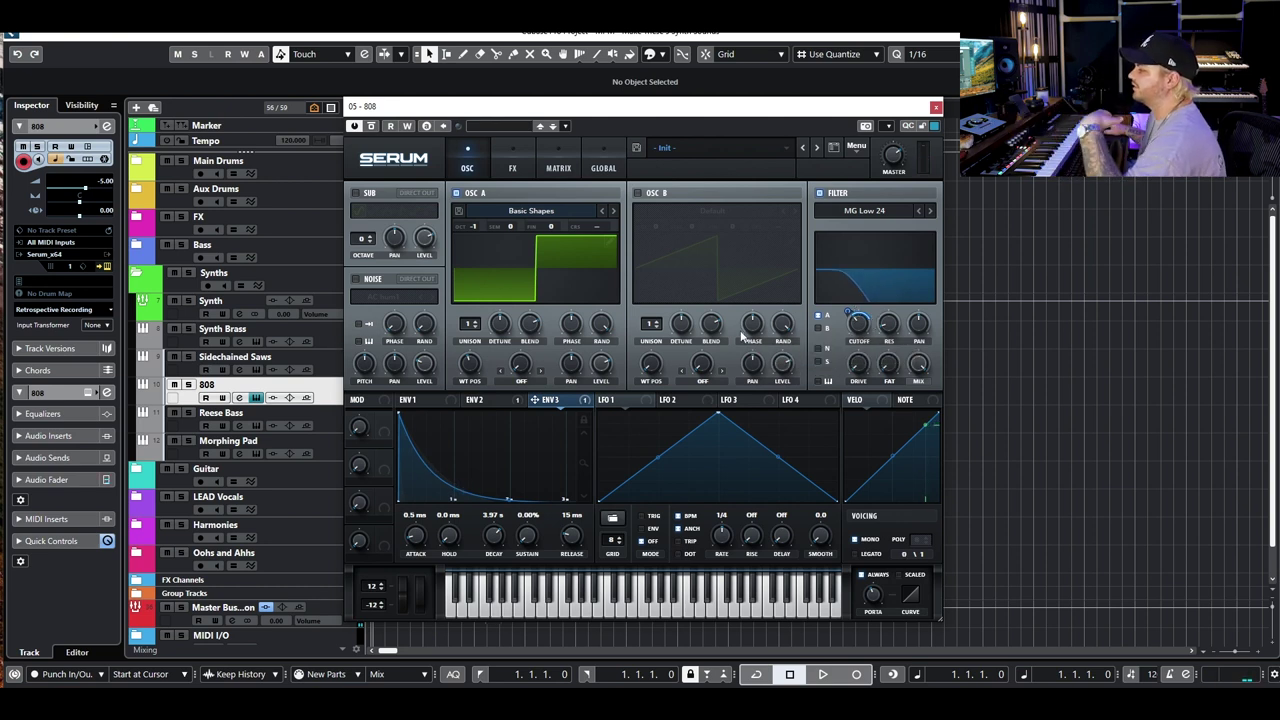
pyautogui.moveTo(897, 313)
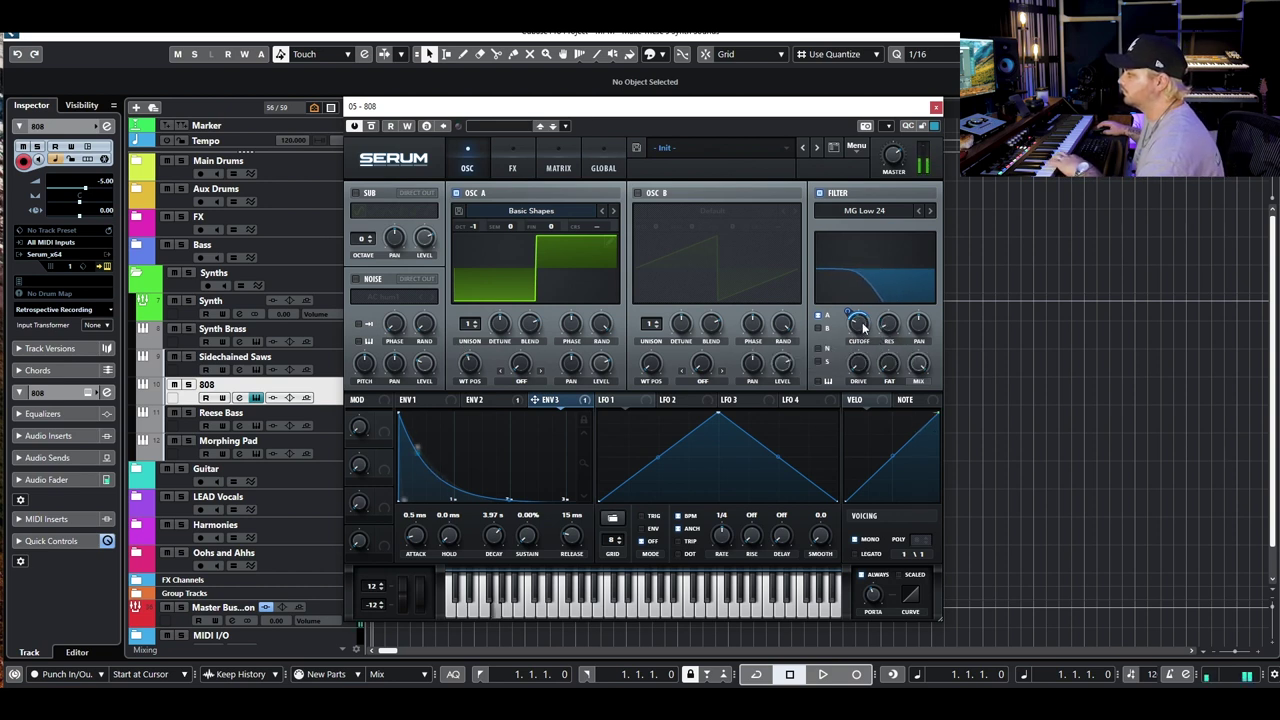
# Open the Reese Bass track's synth and set oscillator A to the square wave of Basic Shapes with 7 unison voices
pyautogui.click(935, 107)
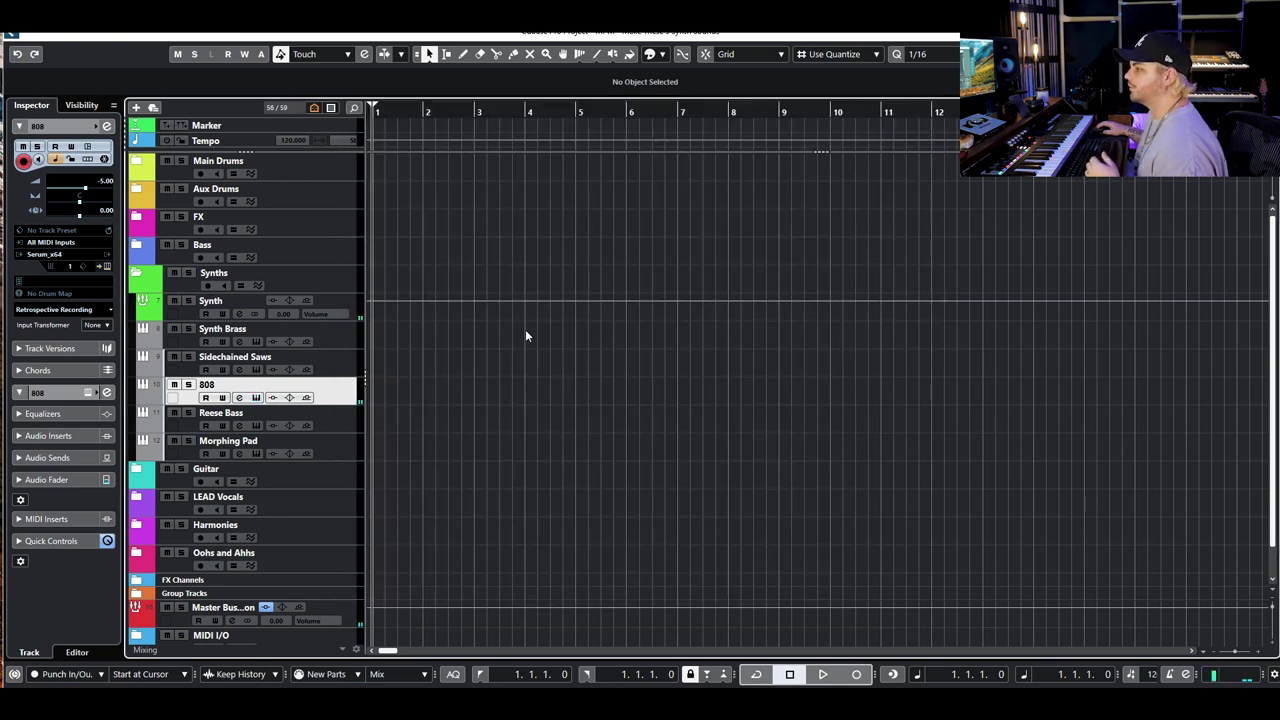
pyautogui.click(256, 425)
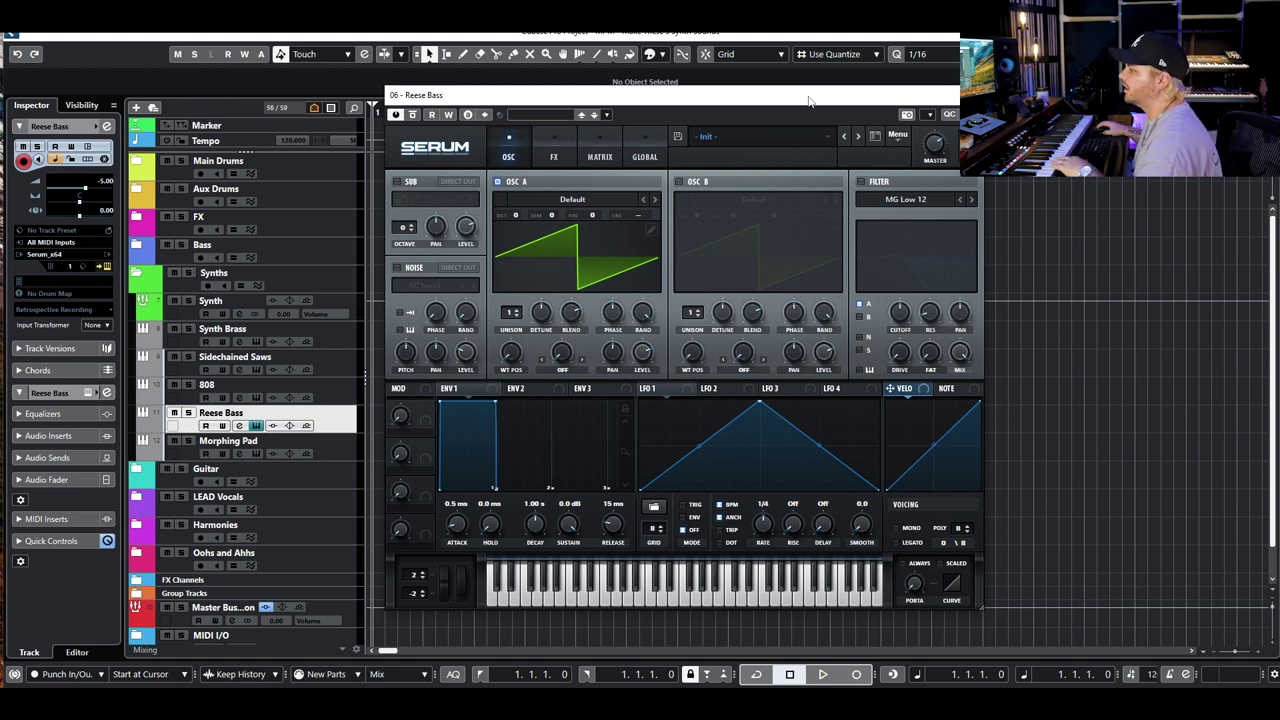
pyautogui.click(551, 213)
pyautogui.moveTo(556, 246)
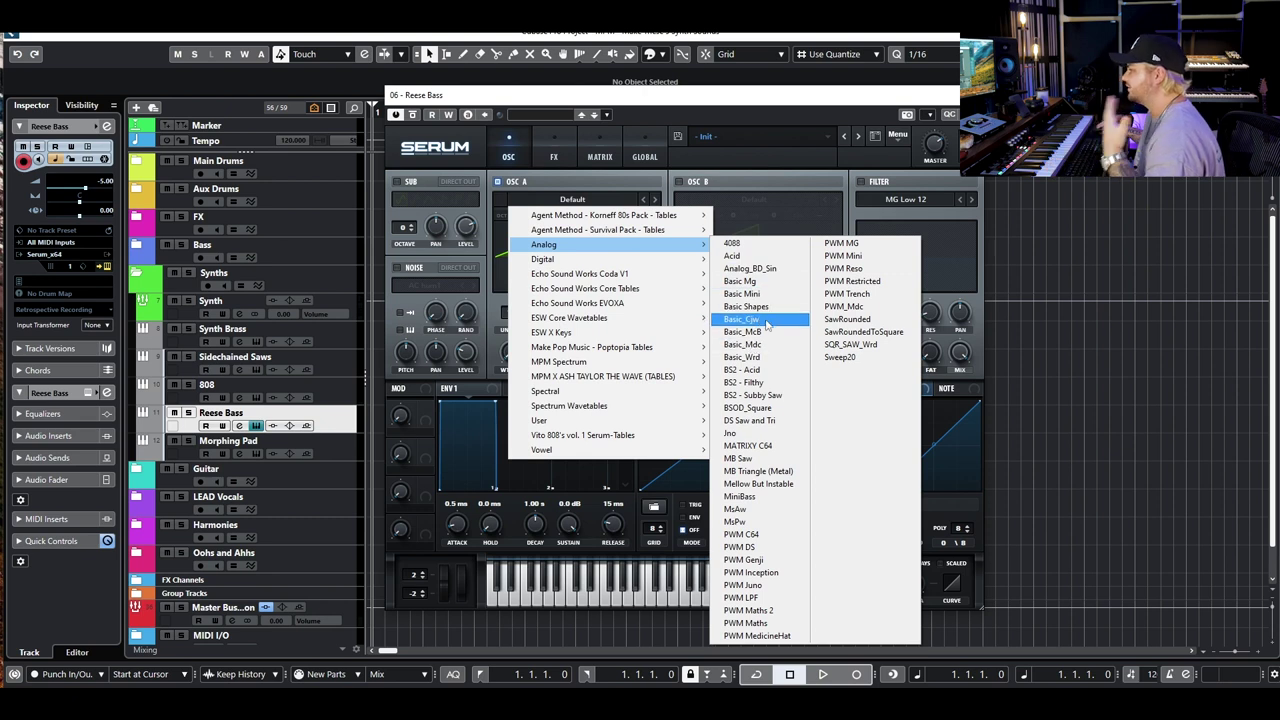
pyautogui.click(760, 307)
pyautogui.moveTo(511, 352); pyautogui.dragTo(544, 316)
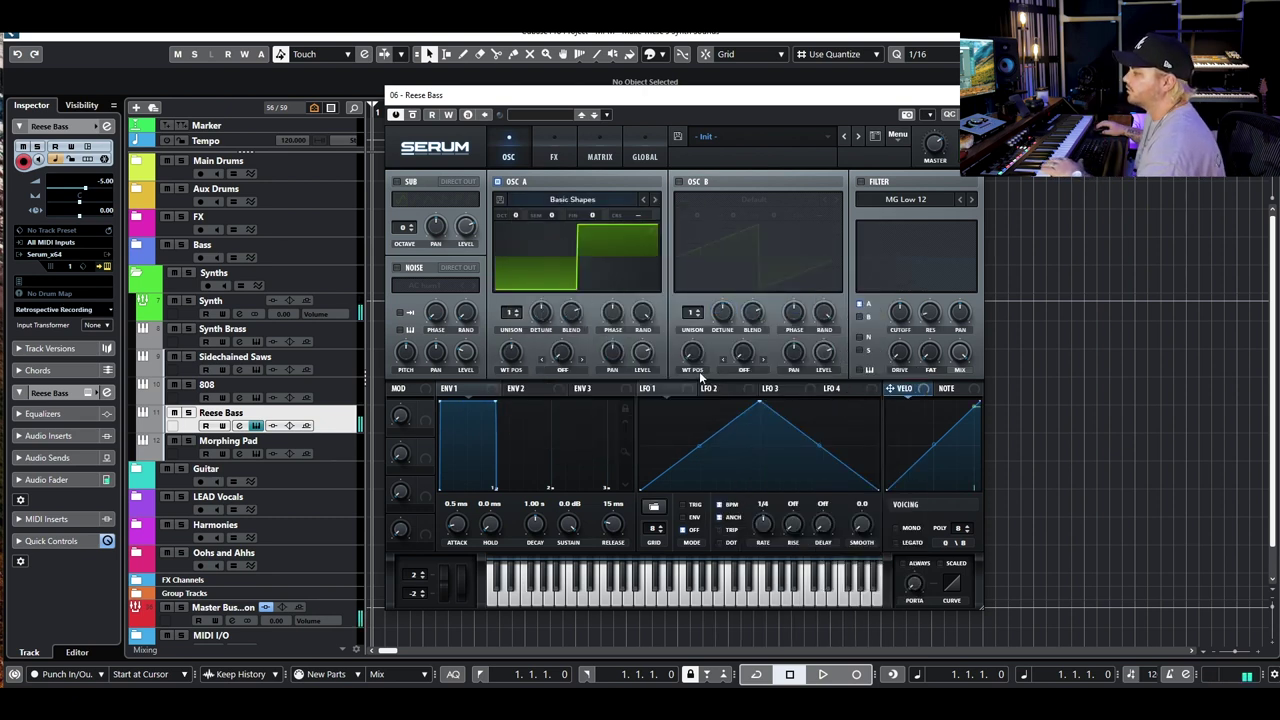
pyautogui.moveTo(511, 311)
pyautogui.mouseDown()
pyautogui.moveTo(527, 295)
pyautogui.moveTo(522, 313)
pyautogui.mouseUp()
pyautogui.click(522, 313)
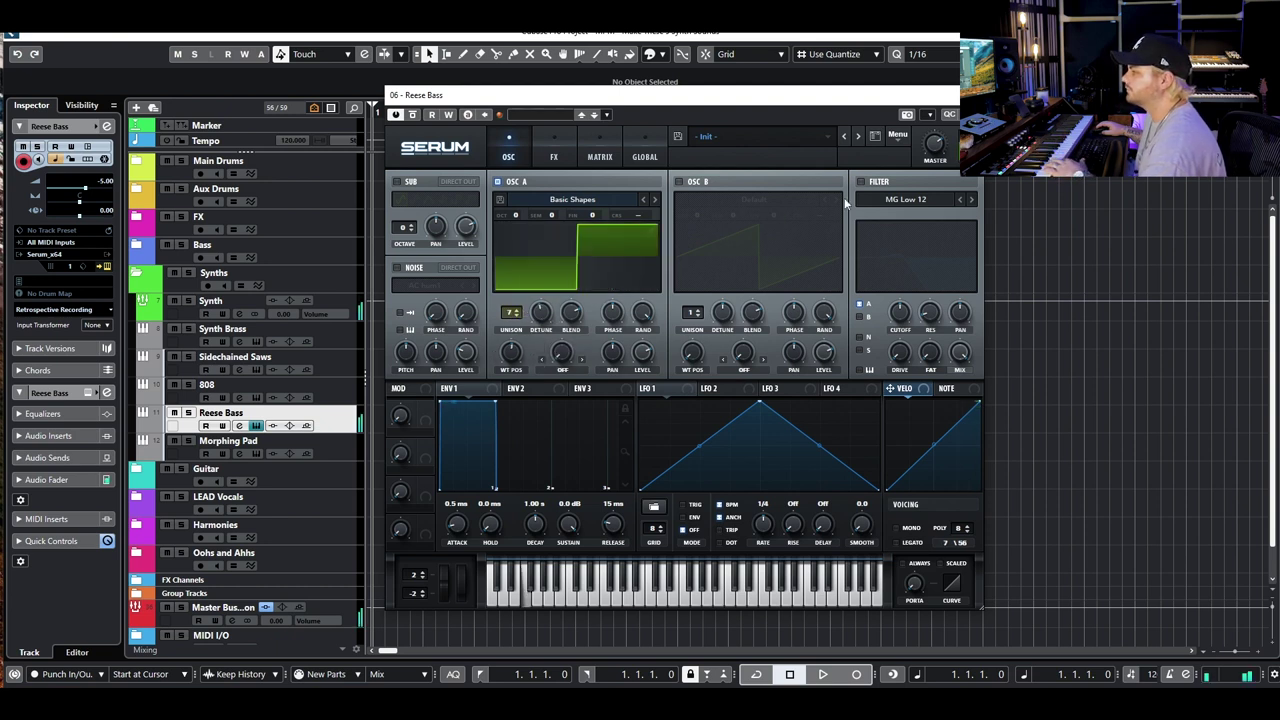
# Enable the filter as MG Low 24 with a lowered cutoff and set oscillator A's octave to -1
pyautogui.click(861, 182)
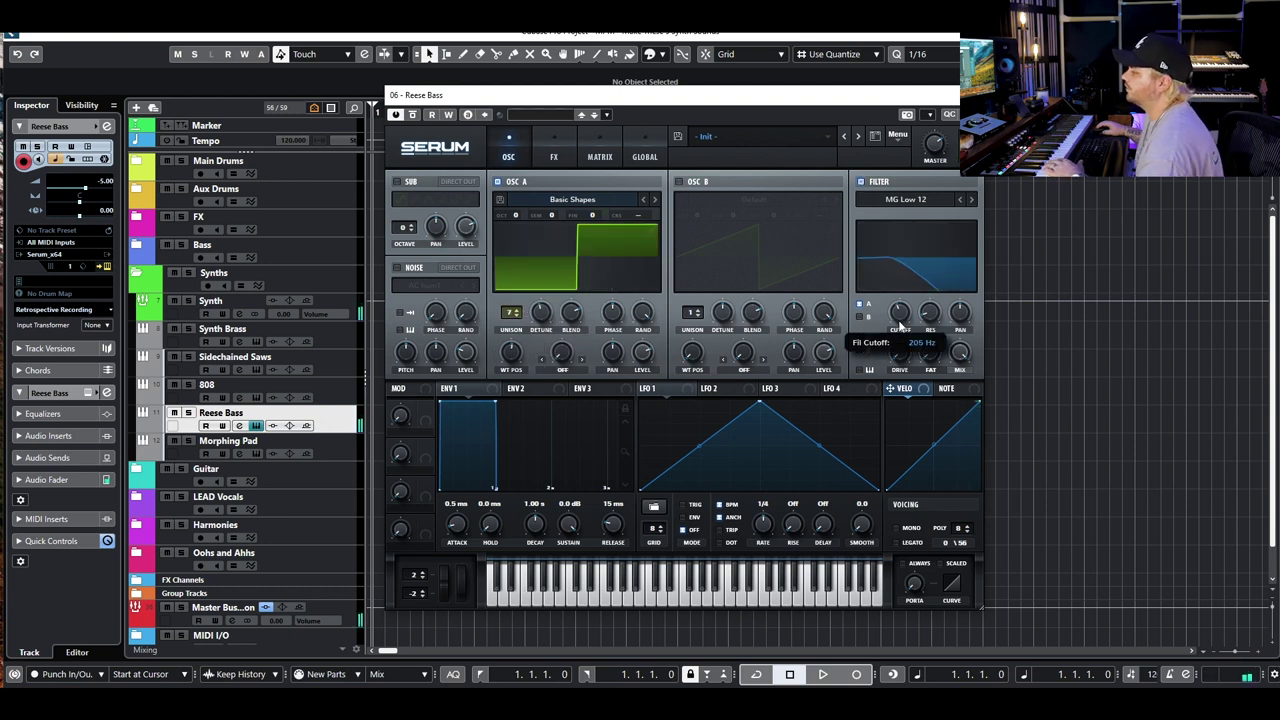
pyautogui.click(971, 199)
pyautogui.click(971, 199)
pyautogui.moveTo(899, 313); pyautogui.dragTo(888, 320)
pyautogui.moveTo(513, 211); pyautogui.dragTo(513, 225)
# Raise the filter's resonance, readjust its cutoff and turn on filter key tracking
pyautogui.moveTo(899, 313)
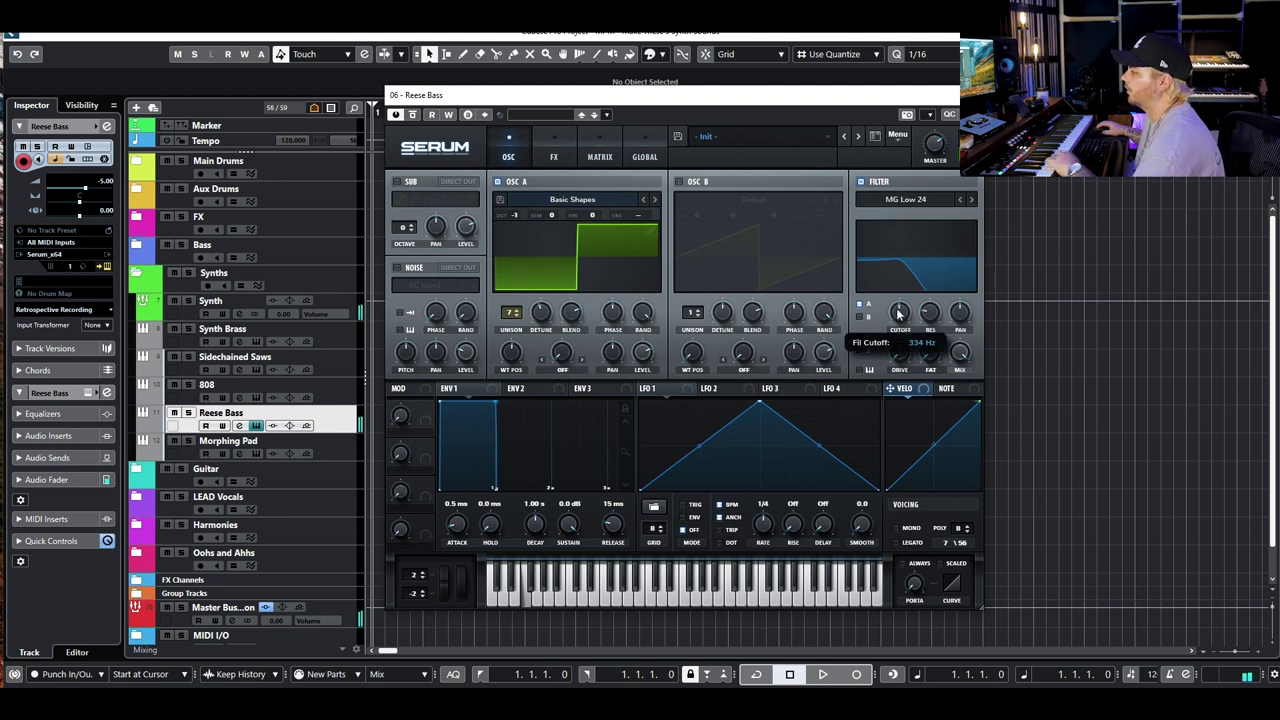
pyautogui.moveTo(899, 313); pyautogui.dragTo(938, 252)
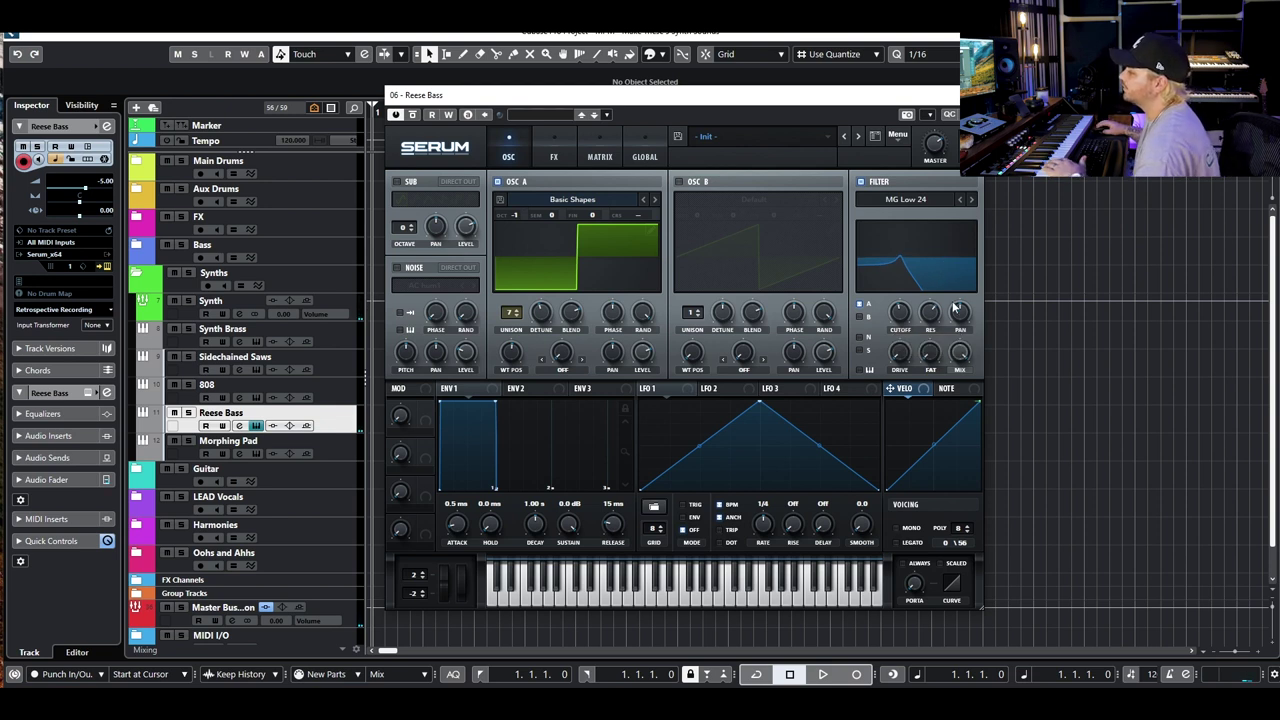
pyautogui.moveTo(900, 314); pyautogui.dragTo(896, 300)
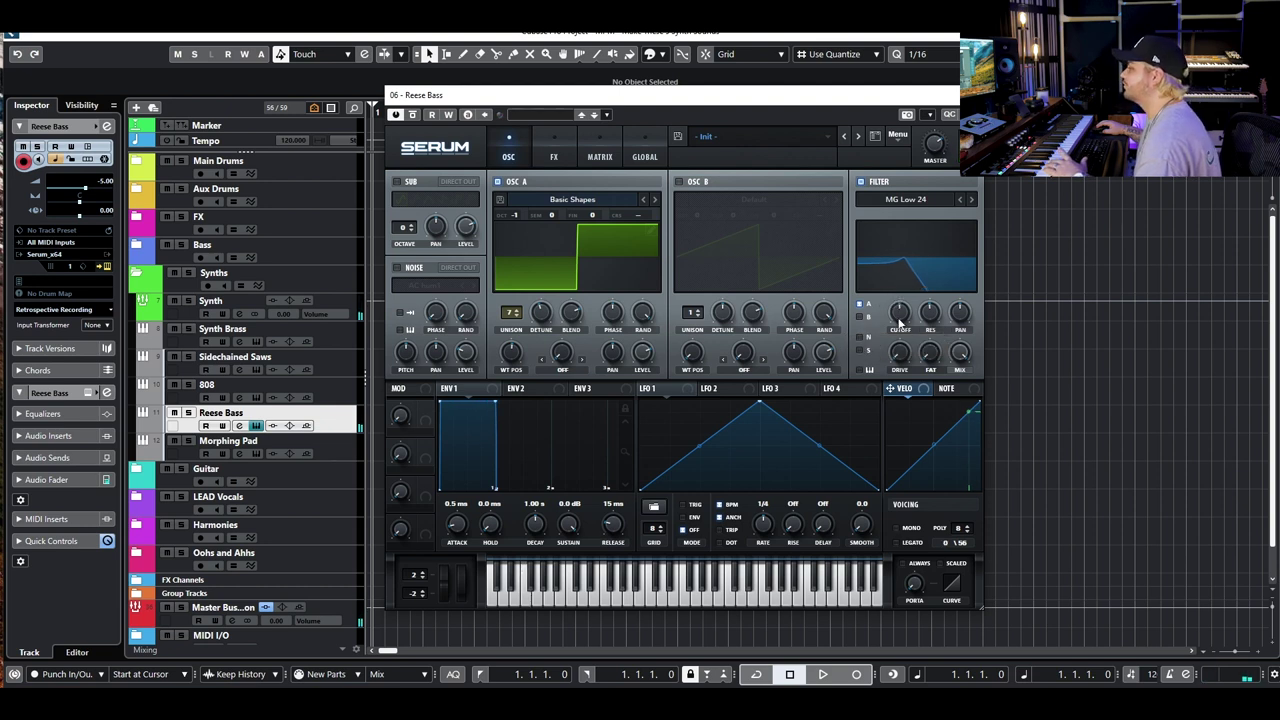
pyautogui.moveTo(900, 318); pyautogui.dragTo(892, 322)
pyautogui.click(860, 370)
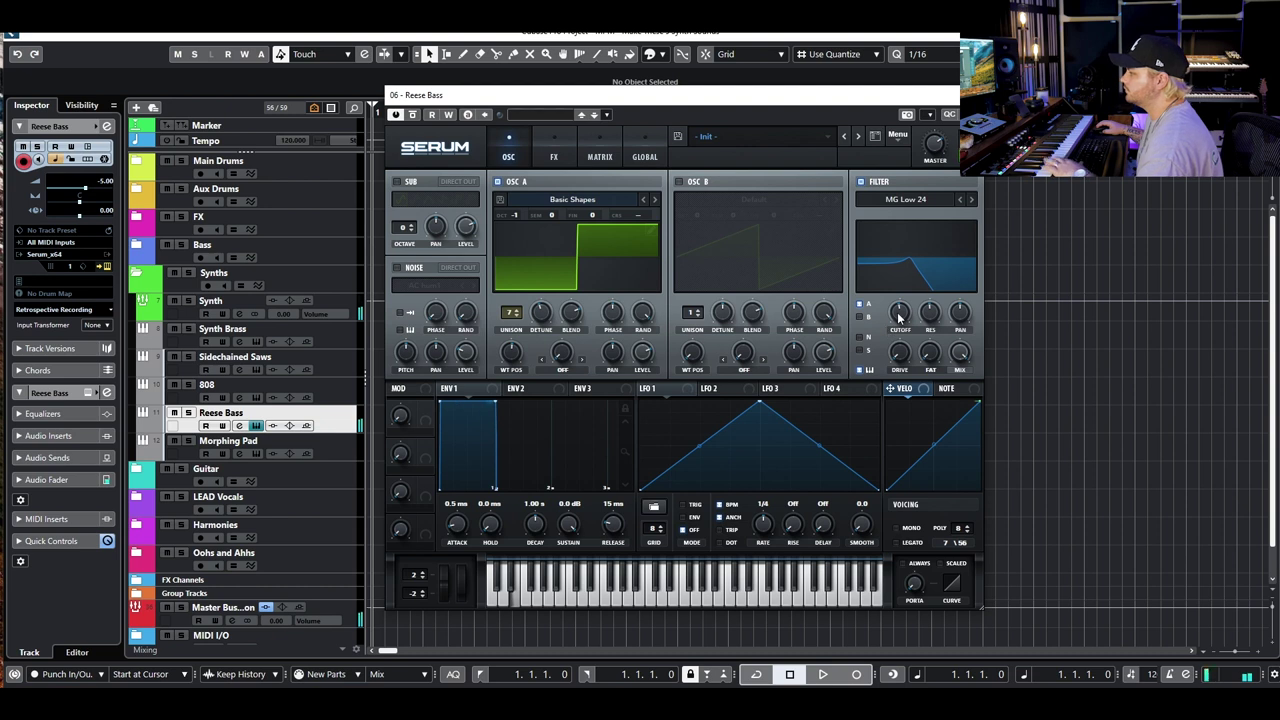
pyautogui.moveTo(897, 318); pyautogui.dragTo(895, 328)
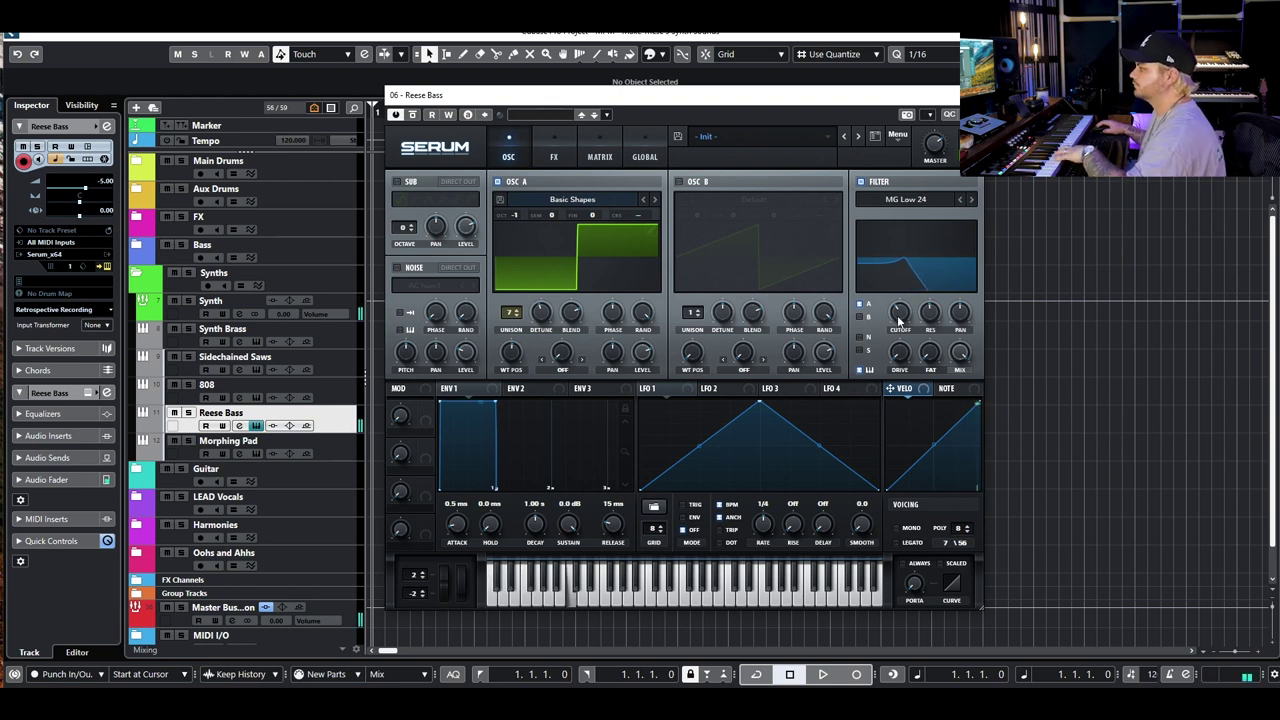
pyautogui.moveTo(912, 355); pyautogui.dragTo(920, 332)
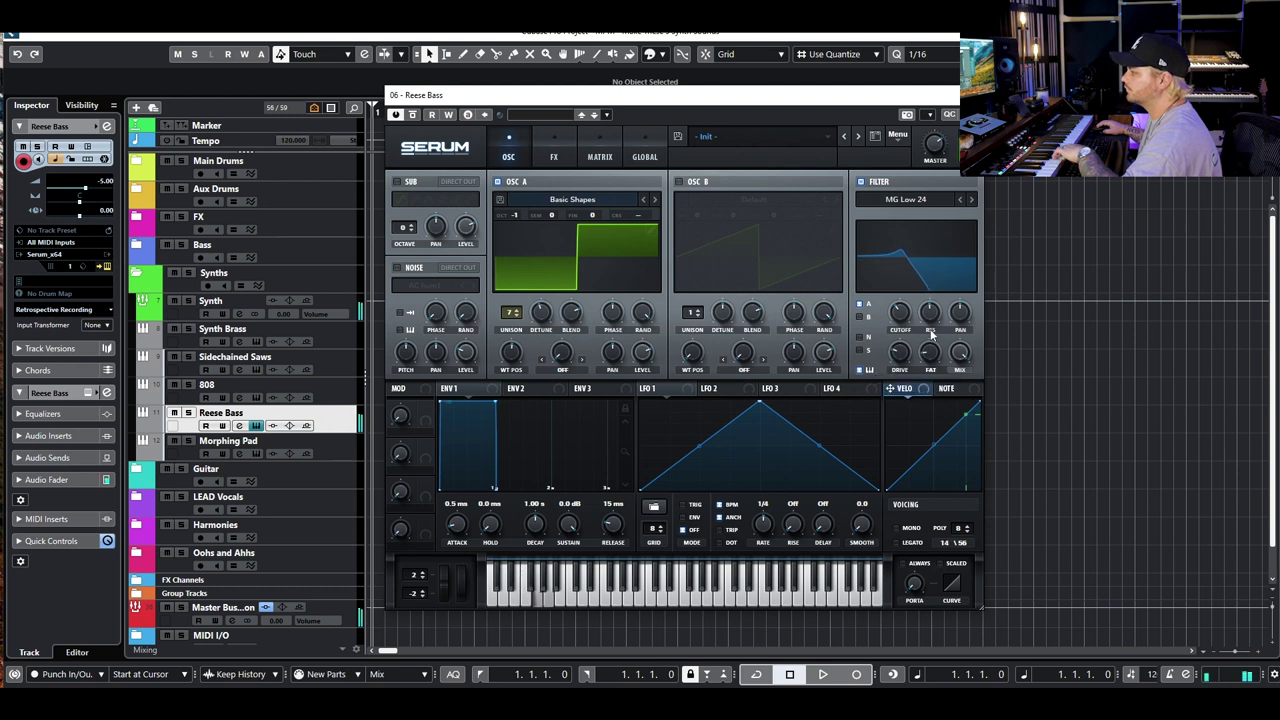
# Make the voicing Mono, set portamento to Always and adjust the glide time
pyautogui.click(897, 530)
pyautogui.moveTo(907, 572); pyautogui.dragTo(928, 542)
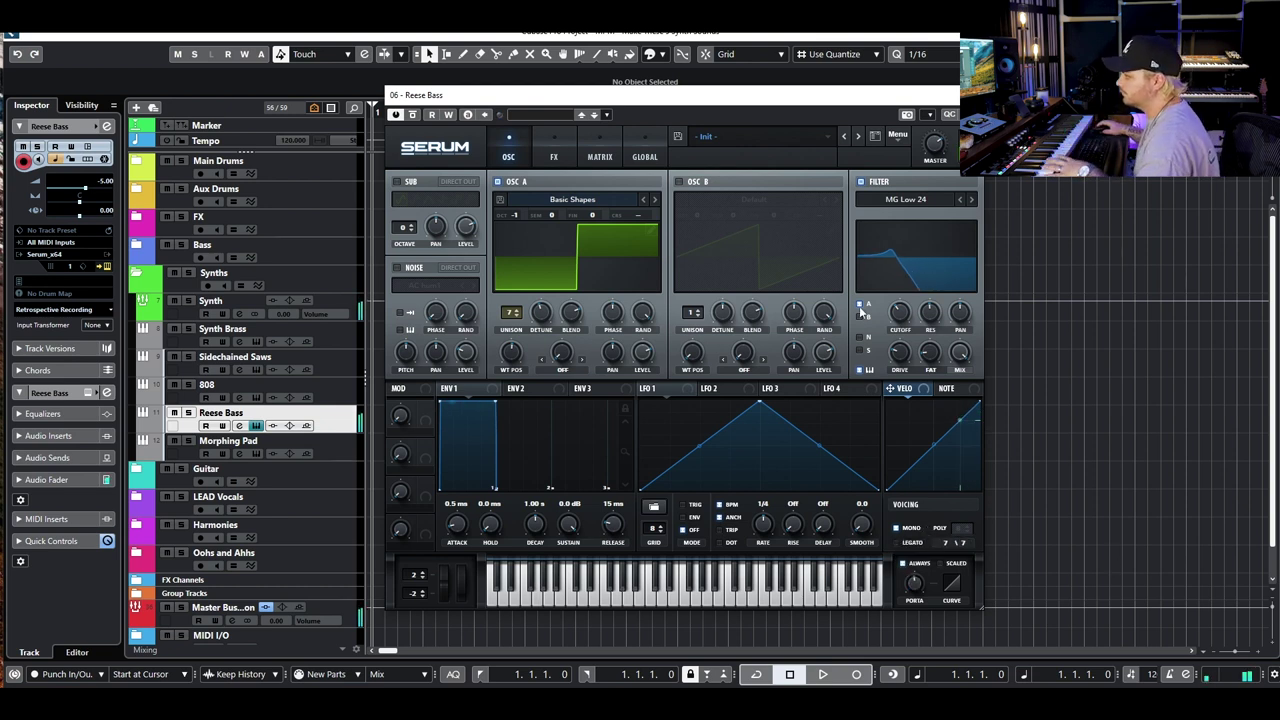
# Add the Filter effect to the Reese Bass effects rack and set its type to MG Low 18
pyautogui.click(566, 160)
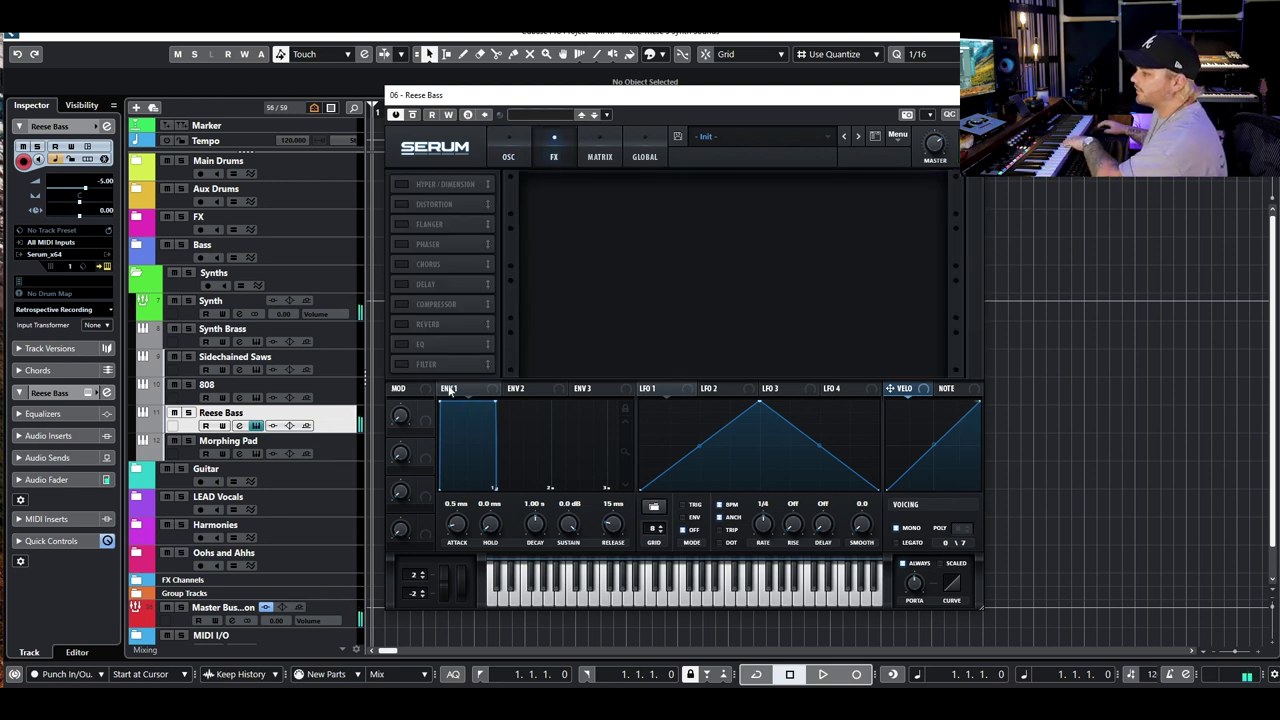
pyautogui.click(401, 364)
pyautogui.click(661, 196)
pyautogui.click(661, 196)
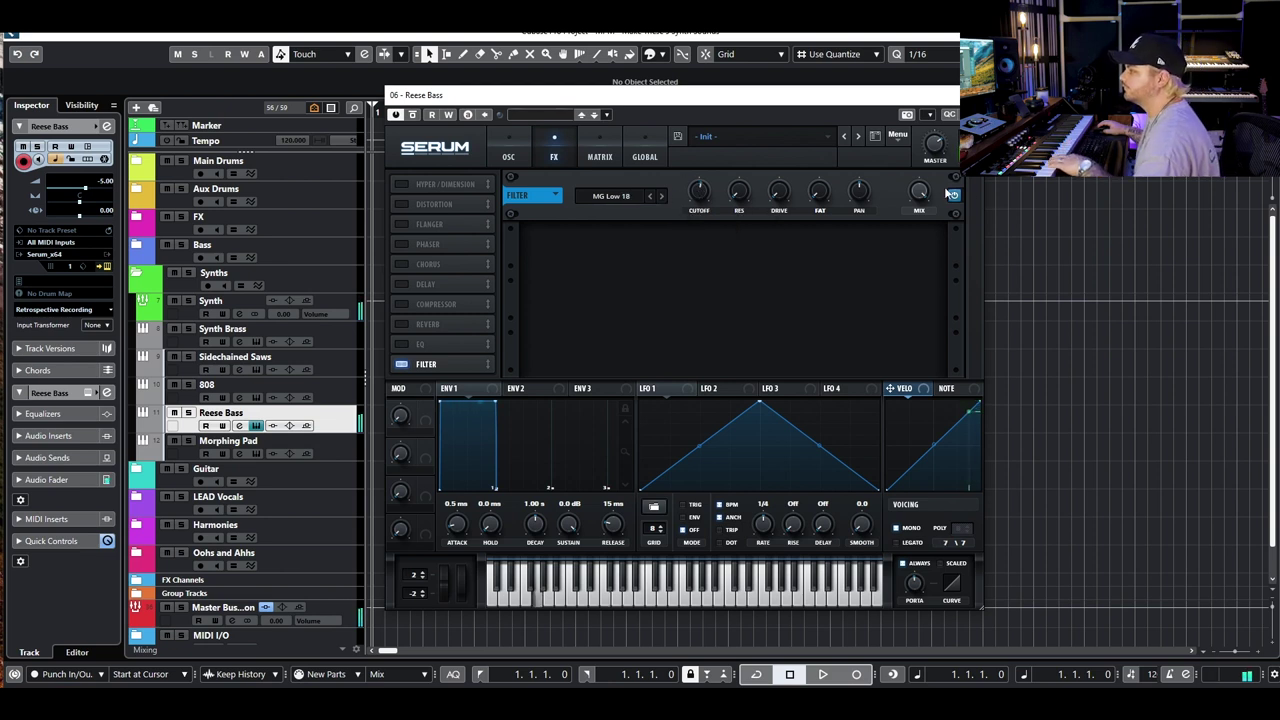
# Replace oscillator A's wavetable with Analog_BD_Sin from the Analog tables
pyautogui.click(508, 156)
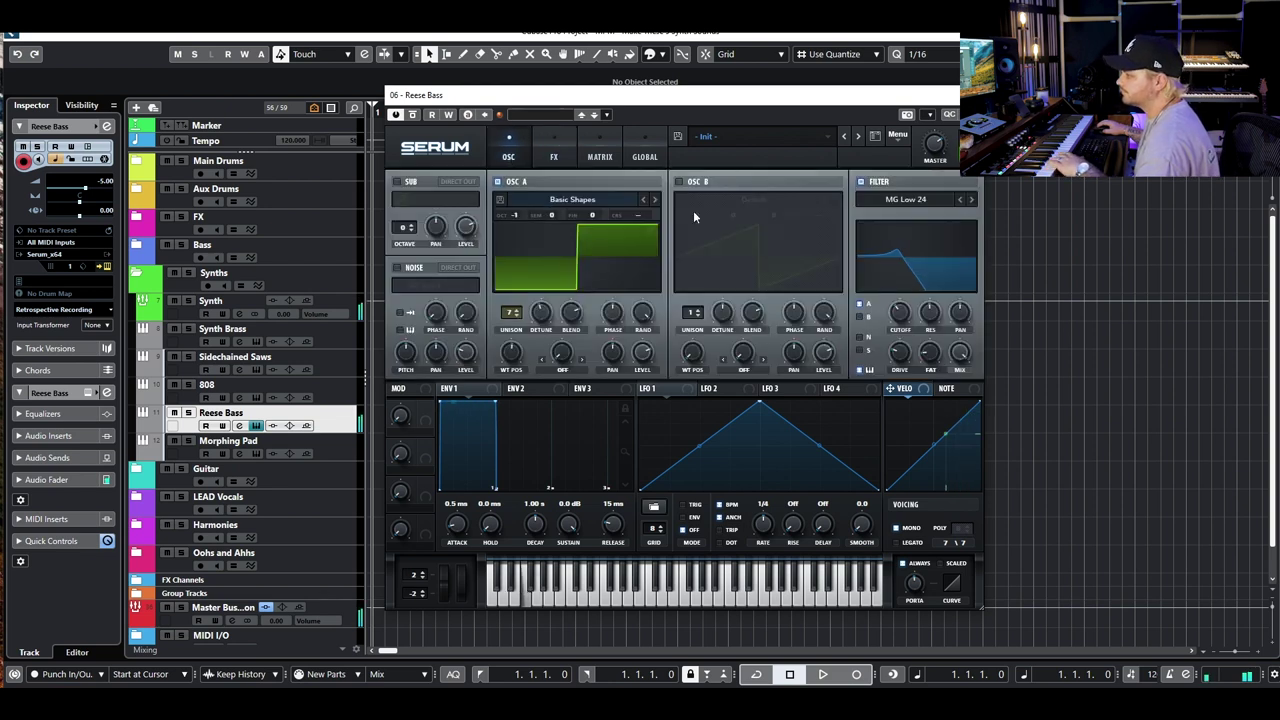
pyautogui.click(555, 206)
pyautogui.moveTo(562, 245)
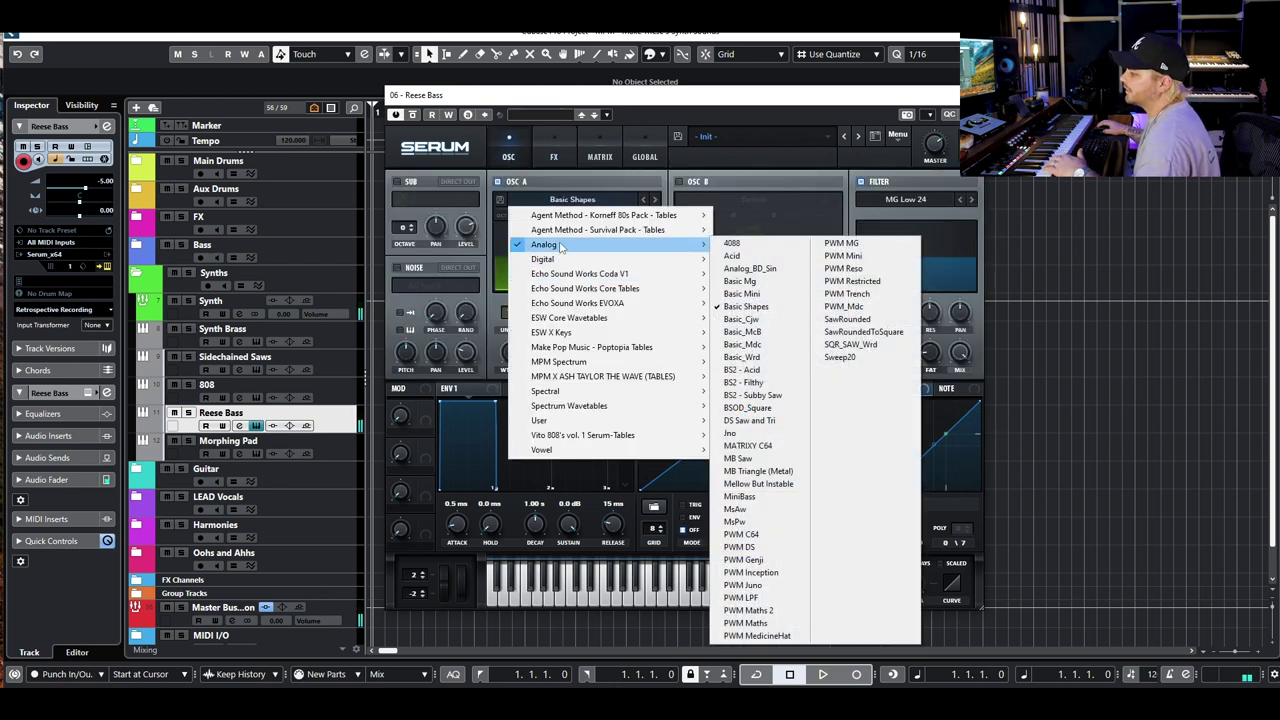
pyautogui.click(757, 269)
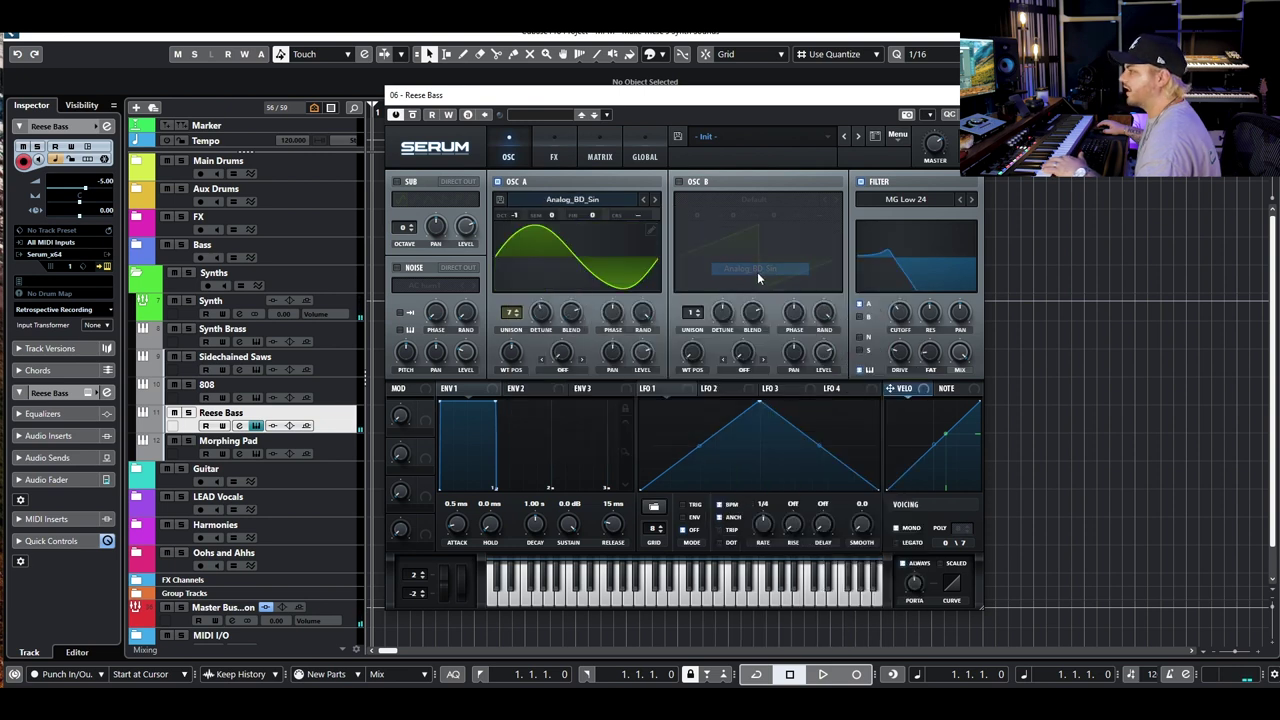
# Add the Distortion effect ahead of the effects filter, using the Diode 1 mode with its built-in filter set to Post
pyautogui.click(554, 152)
pyautogui.click(404, 204)
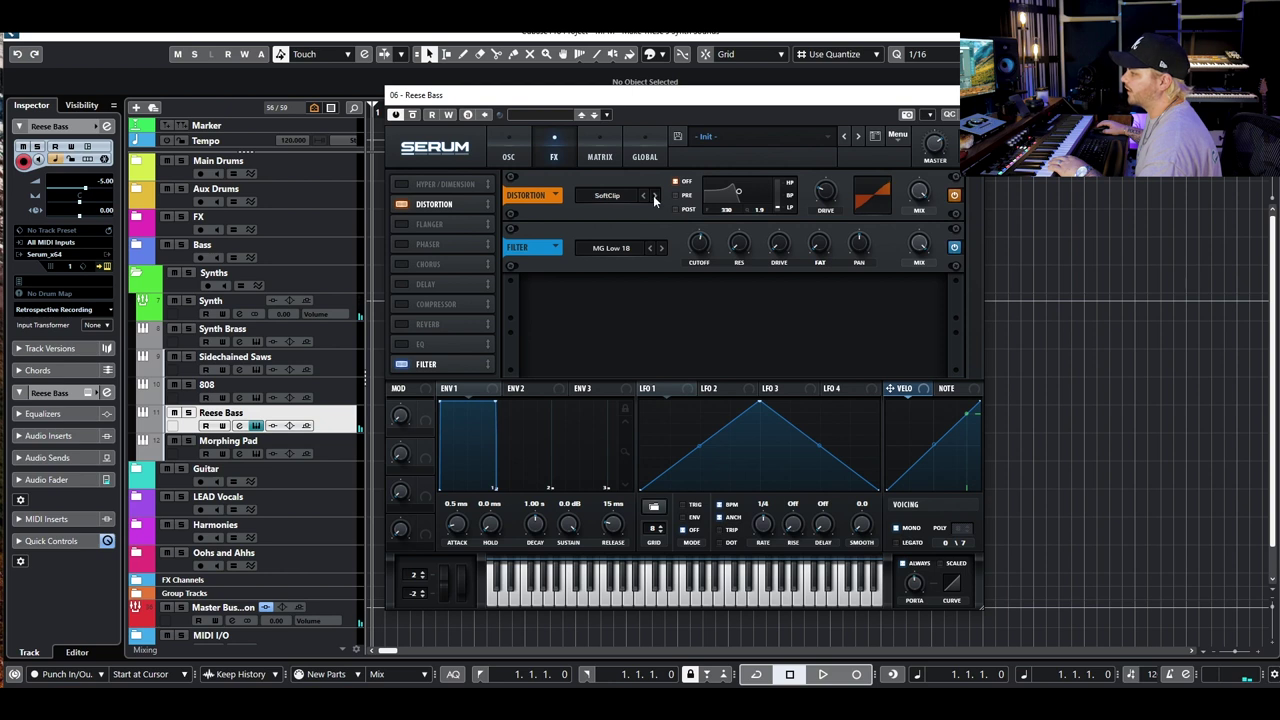
pyautogui.click(683, 210)
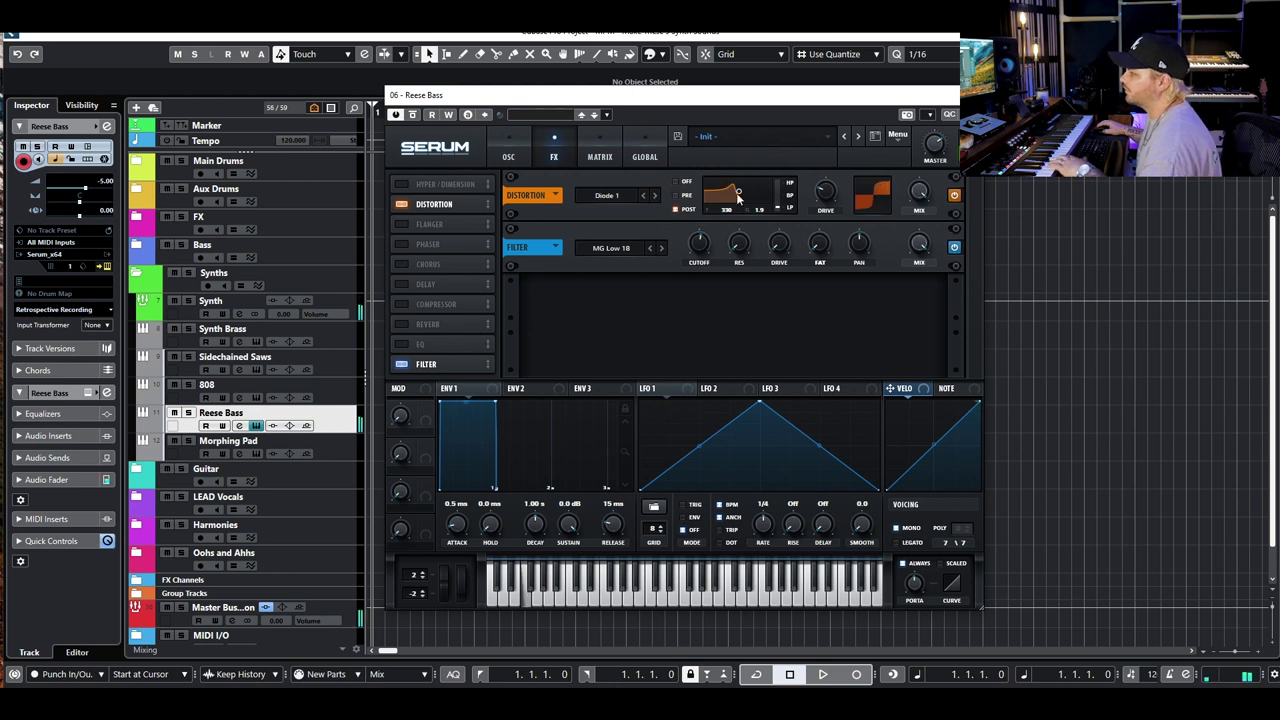
pyautogui.click(510, 152)
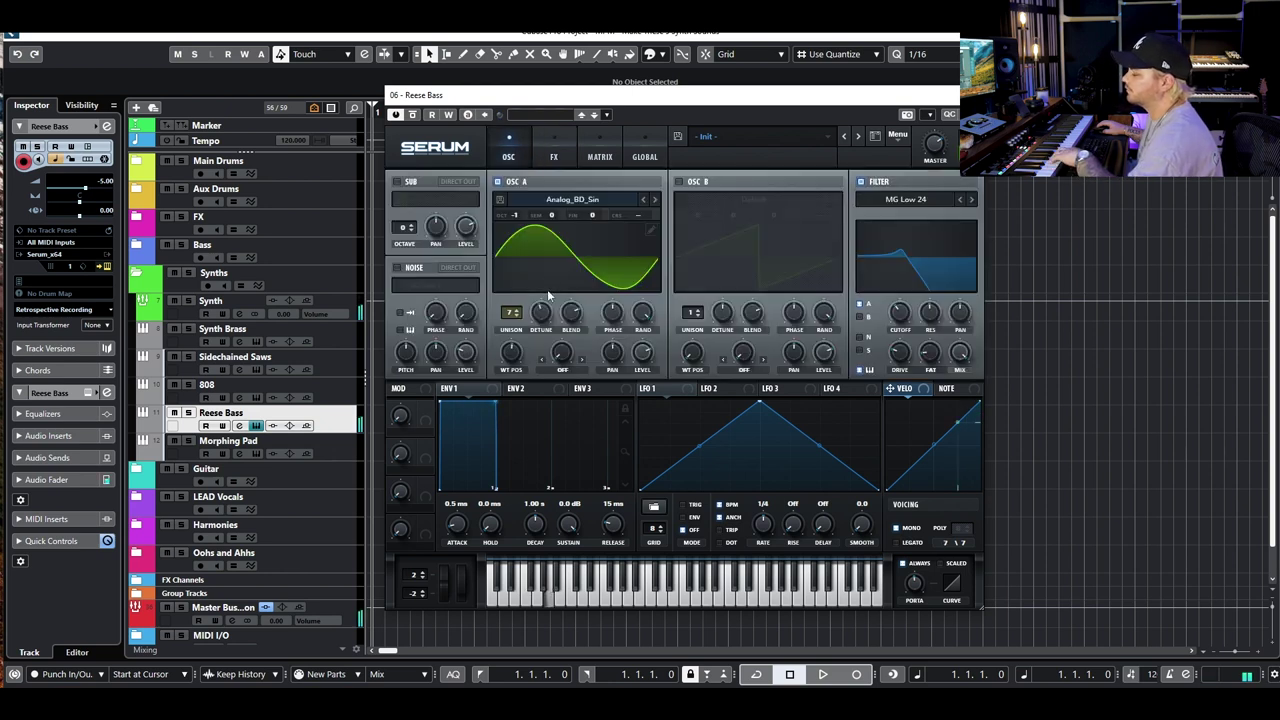
pyautogui.click(566, 202)
pyautogui.moveTo(585, 245)
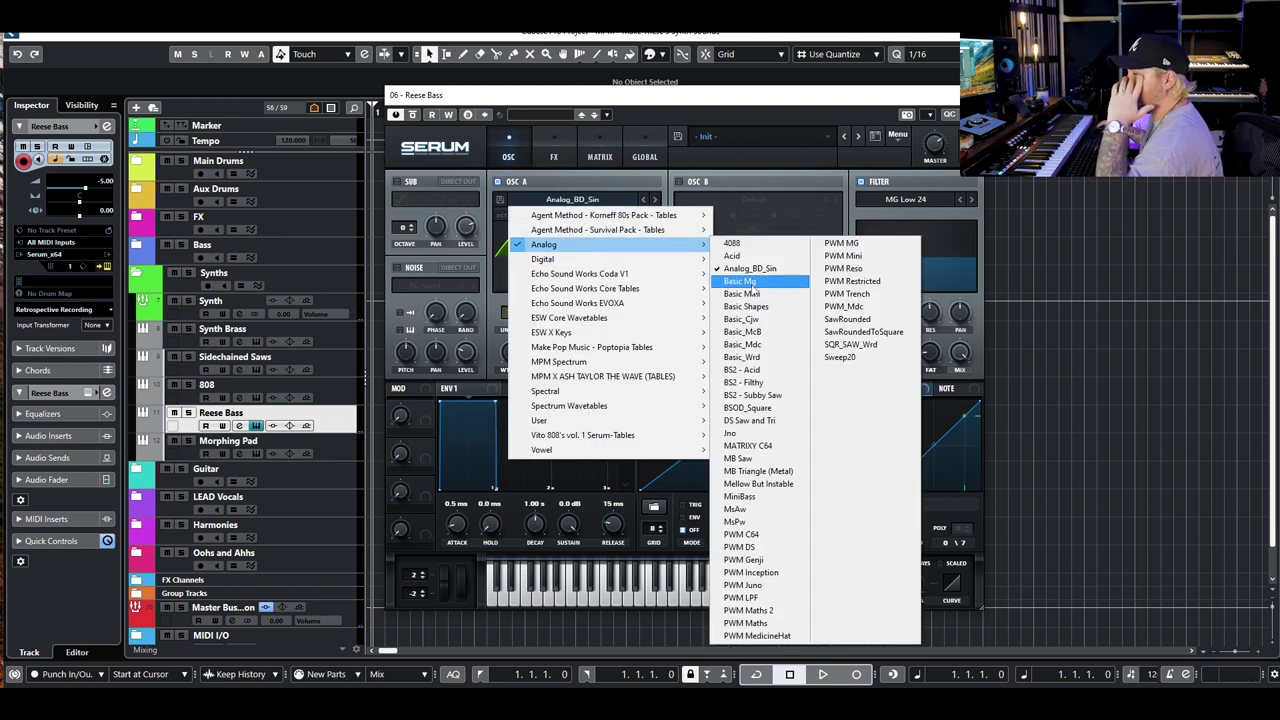
pyautogui.click(618, 144)
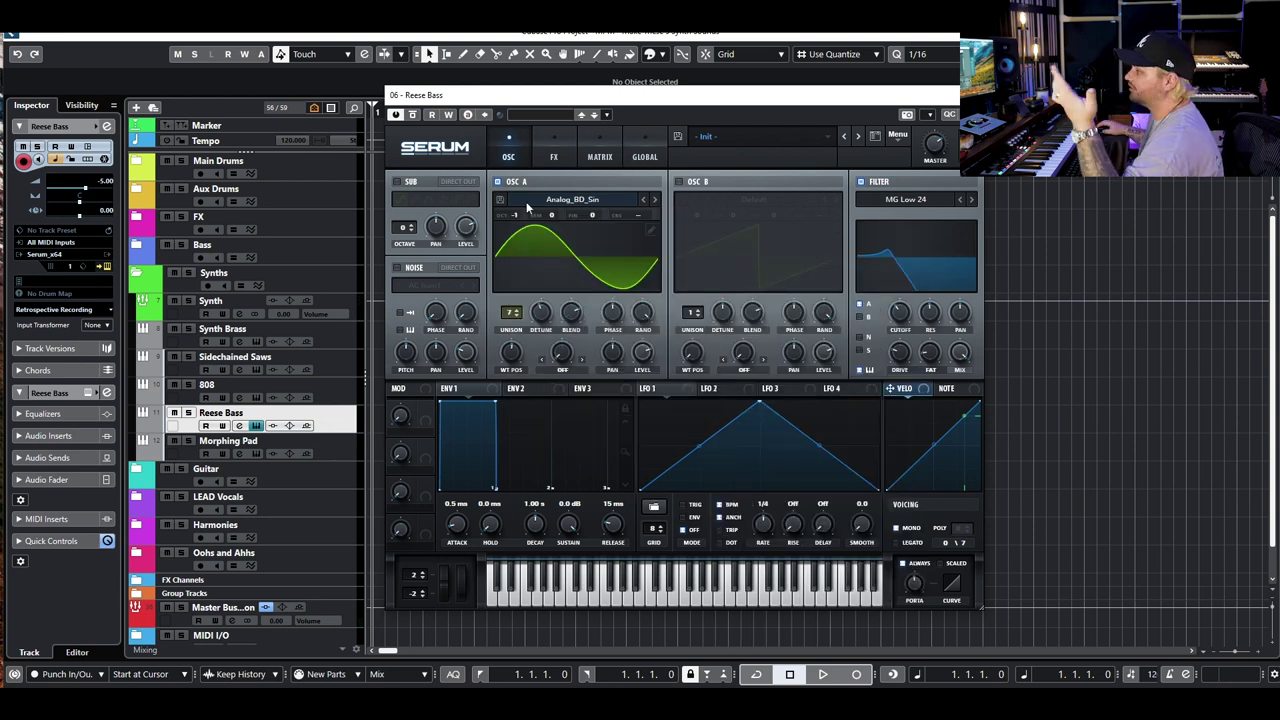
# Set oscillator A's unison to 1, and enable oscillator B with unison 7, routed through the filter
pyautogui.moveTo(535, 325); pyautogui.dragTo(529, 409)
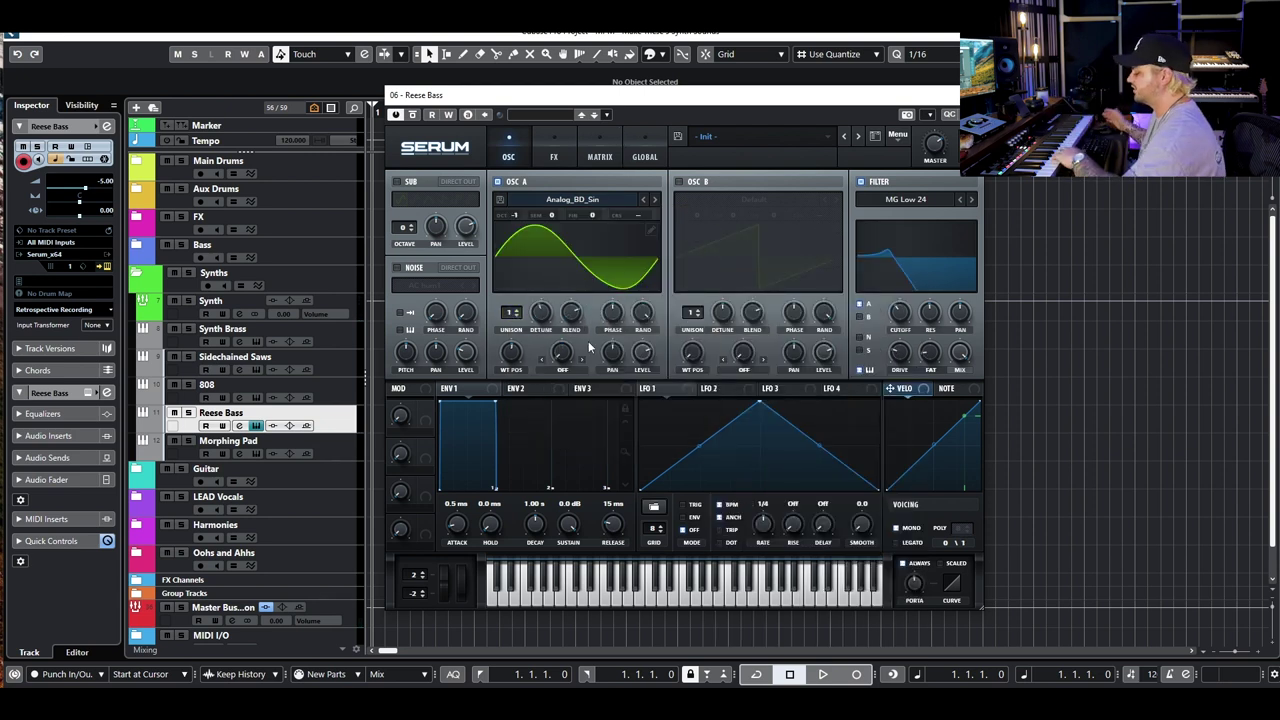
pyautogui.click(680, 182)
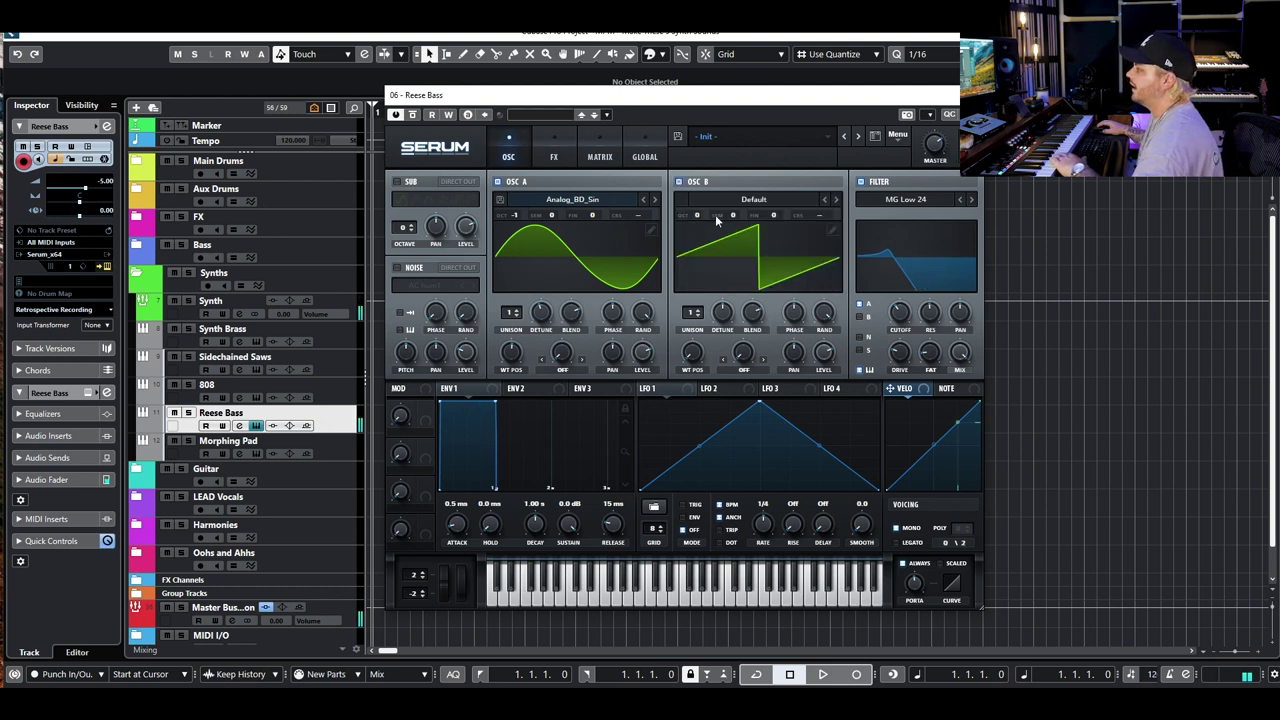
pyautogui.click(859, 317)
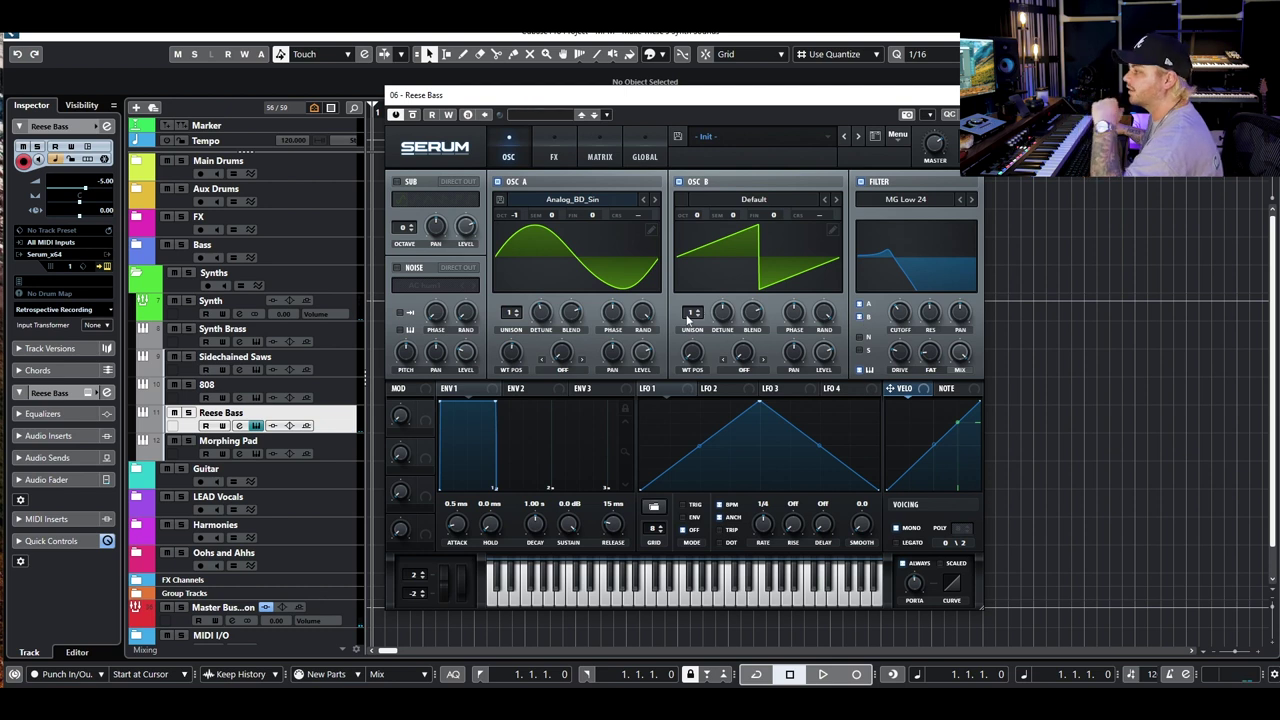
pyautogui.moveTo(692, 313); pyautogui.dragTo(718, 330)
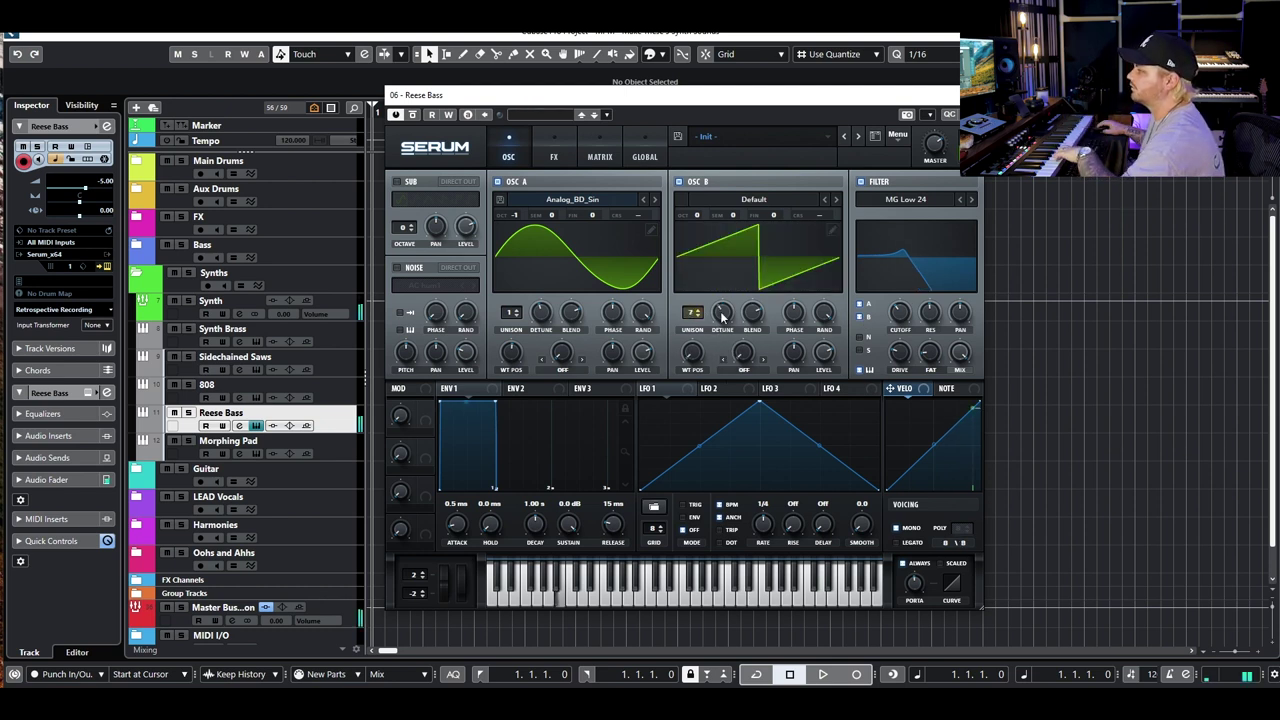
pyautogui.click(678, 182)
pyautogui.click(678, 183)
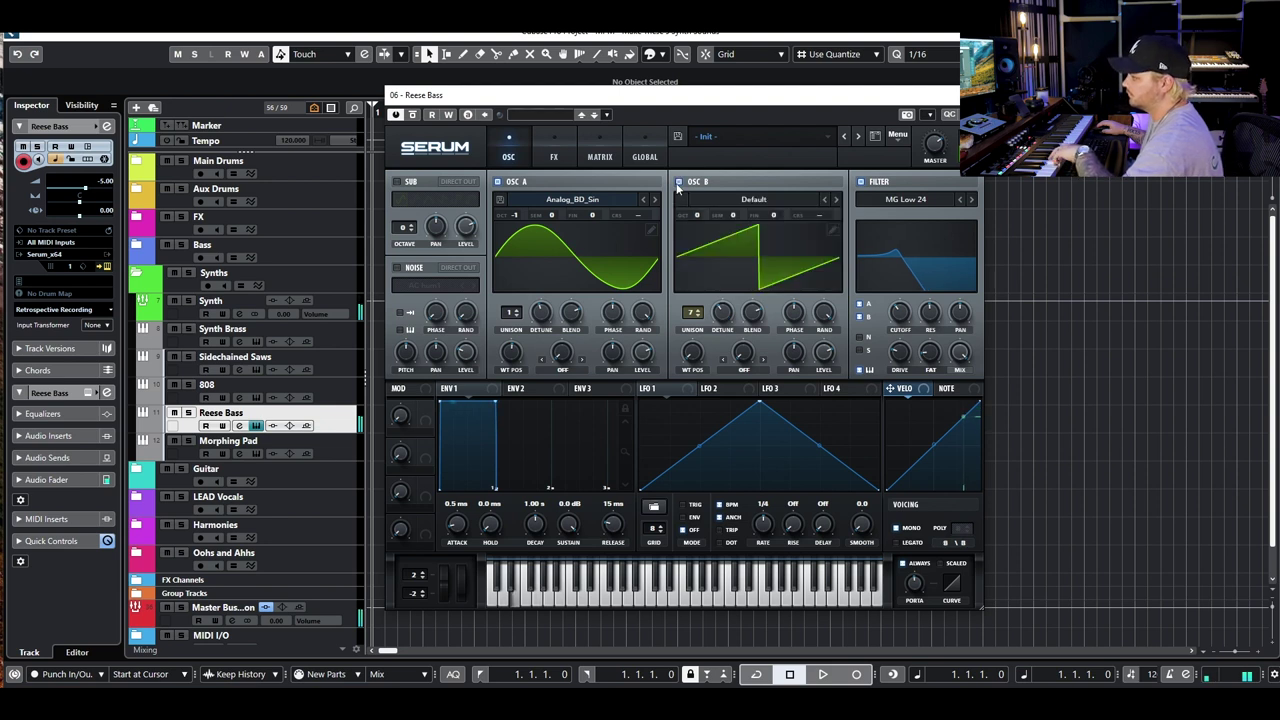
# Set oscillator B's octave to -1, comparing it with octave 0 while oscillator A is briefly switched off
pyautogui.moveTo(697, 215); pyautogui.dragTo(704, 219)
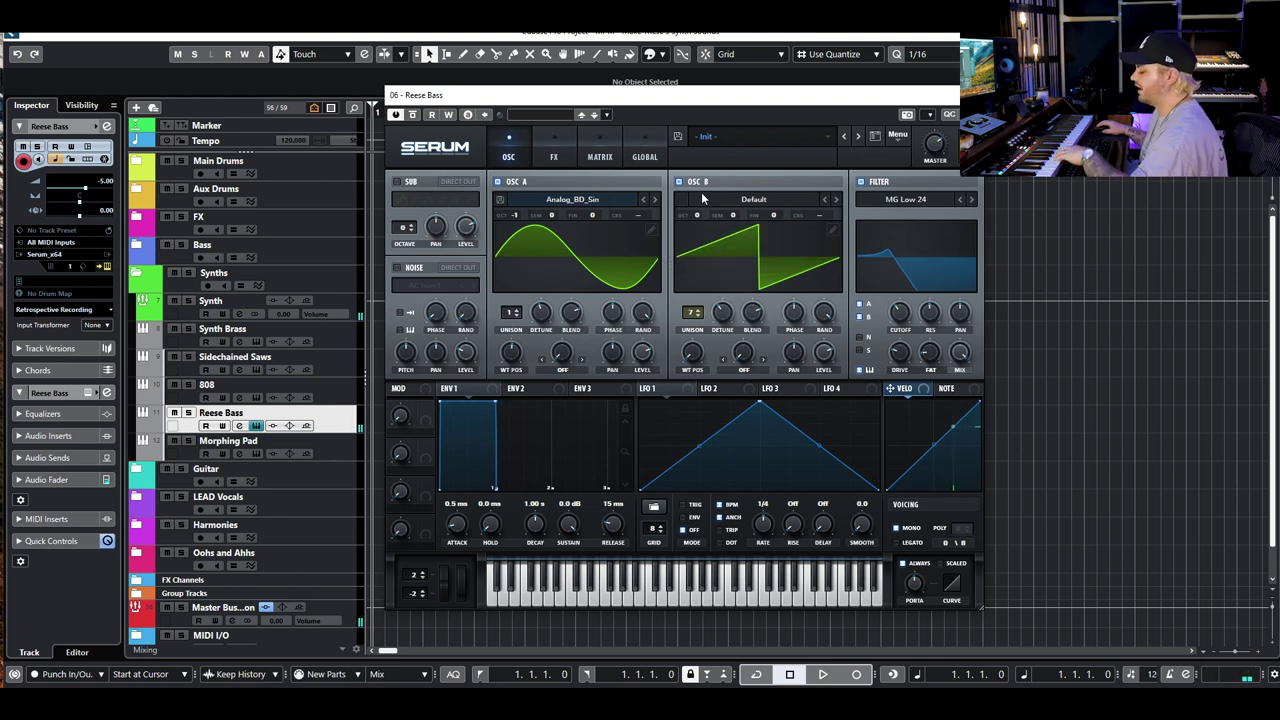
pyautogui.moveTo(697, 212); pyautogui.dragTo(700, 216)
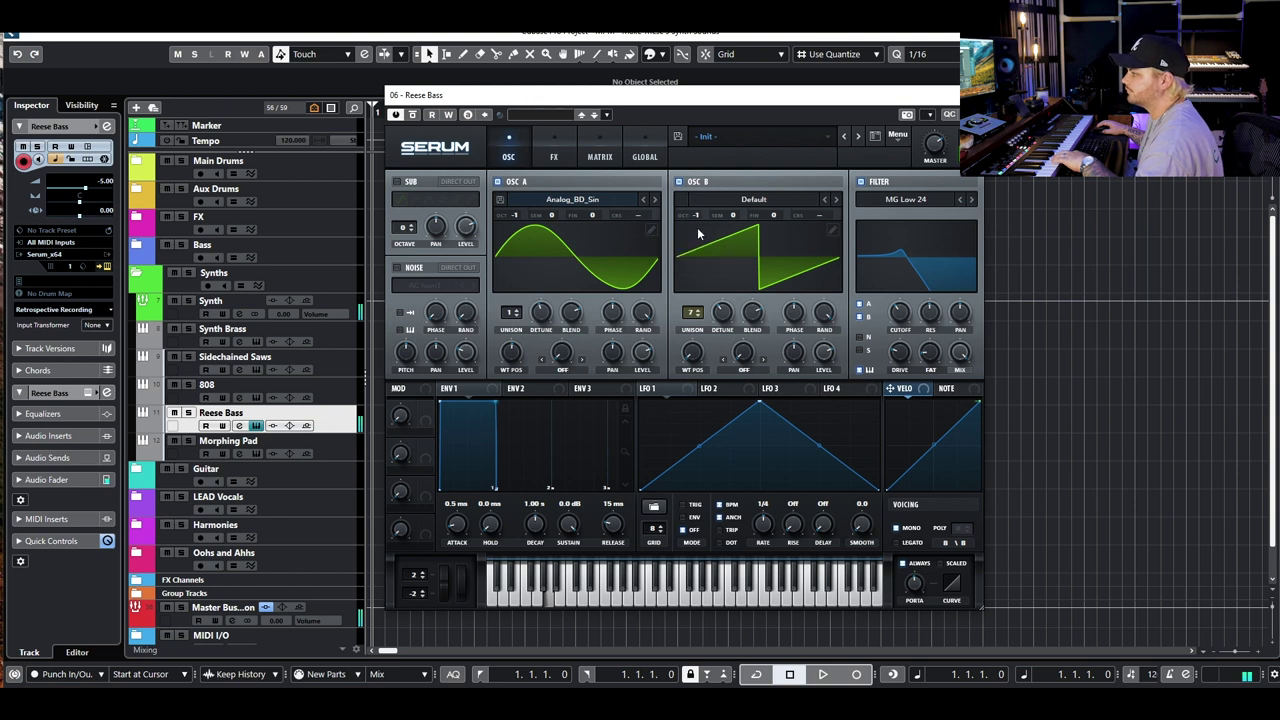
pyautogui.click(498, 183)
pyautogui.moveTo(695, 217); pyautogui.dragTo(711, 206)
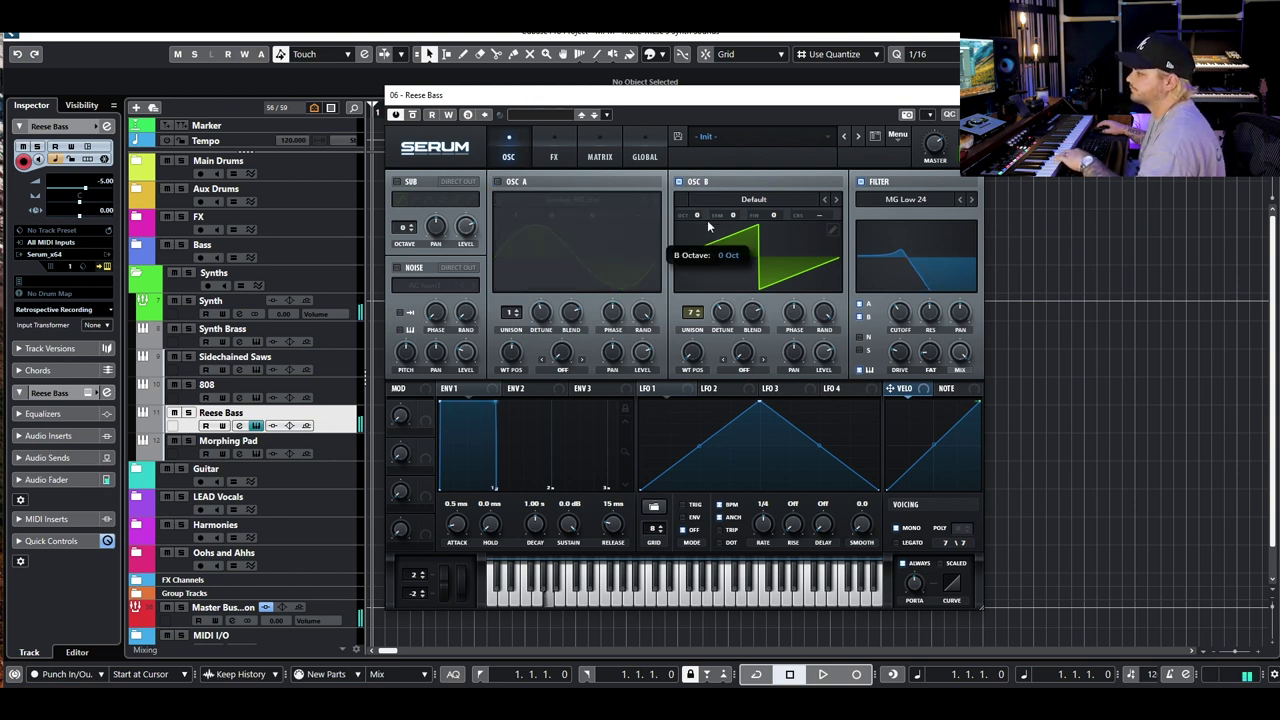
pyautogui.click(498, 183)
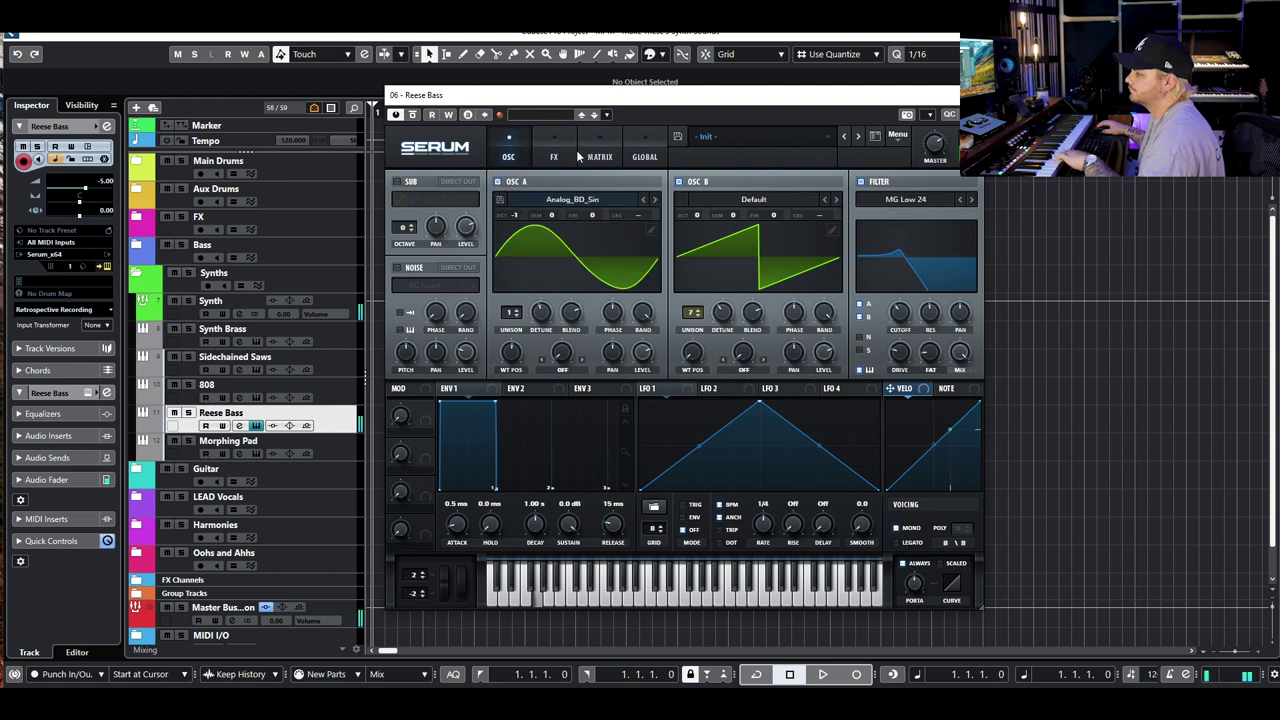
# Bypass the Reese Bass Distortion effect to compare the sound, and return to the oscillator view
pyautogui.click(570, 158)
pyautogui.click(953, 196)
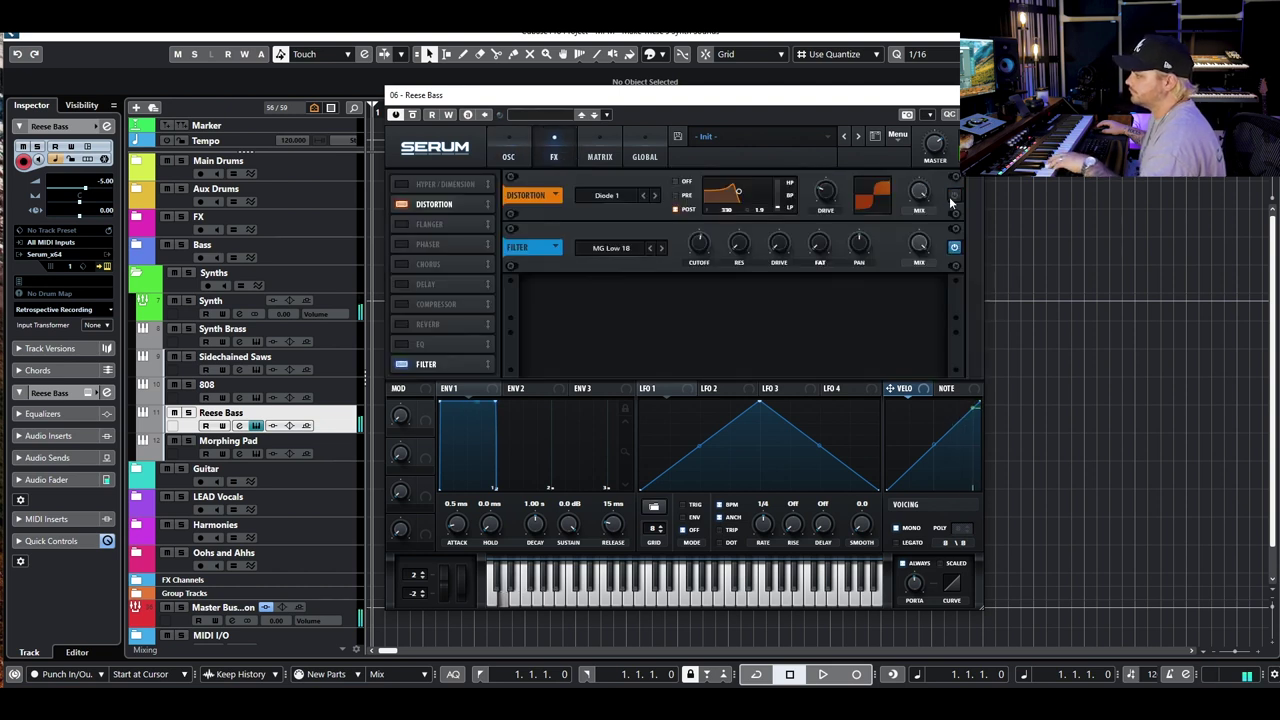
pyautogui.click(510, 155)
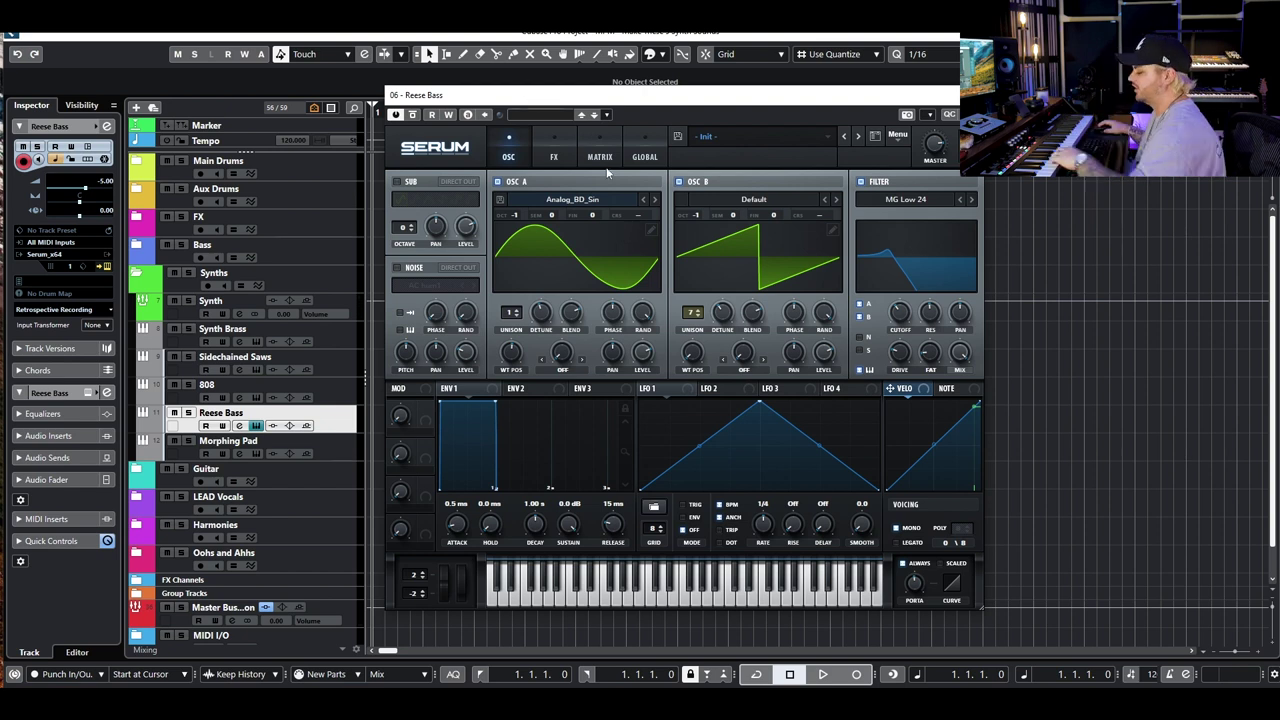
pyautogui.click(554, 156)
pyautogui.click(512, 153)
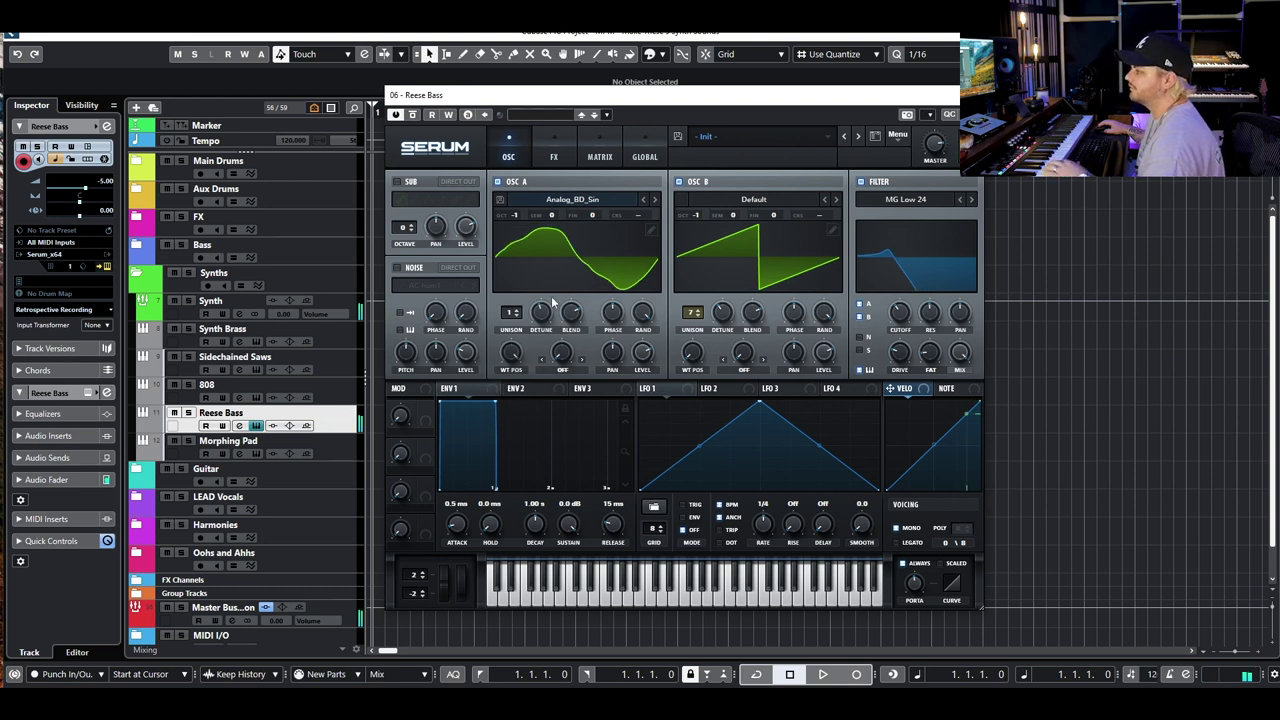
# Close the Reese Bass instrument and open the Serum instrument on the Morphing Pad track
pyautogui.click(952, 95)
pyautogui.click(339, 444)
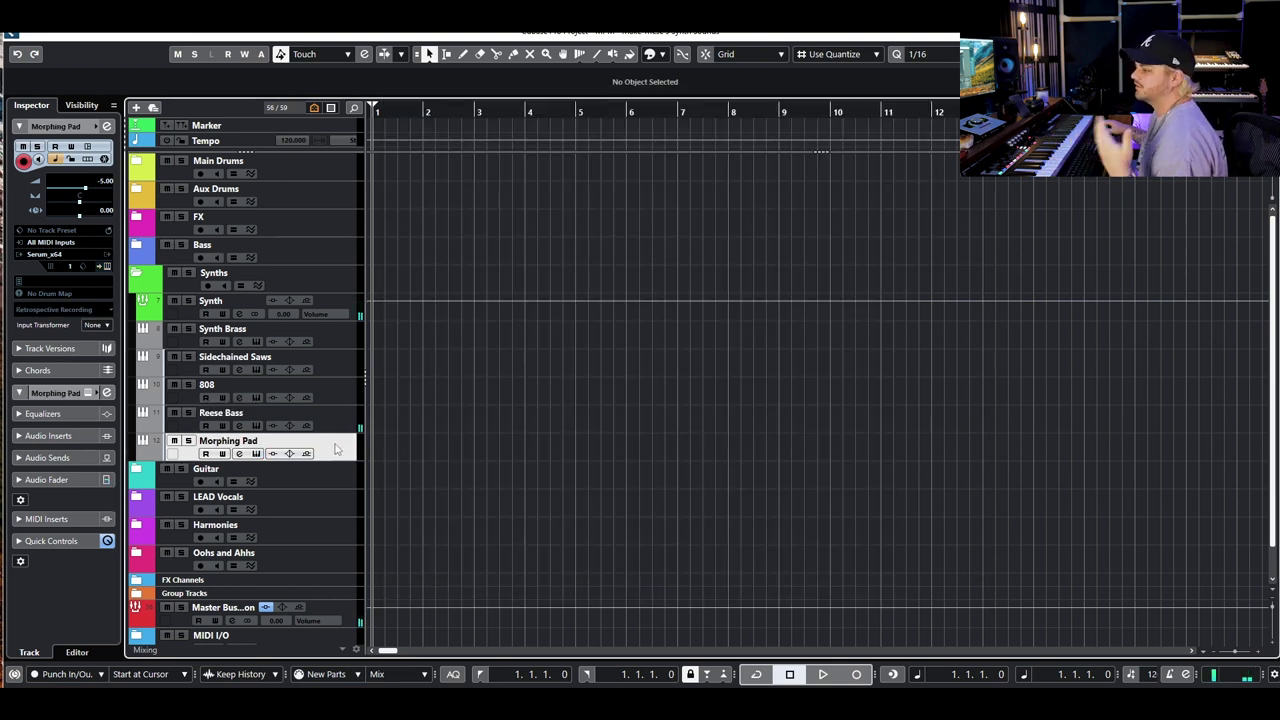
pyautogui.click(256, 454)
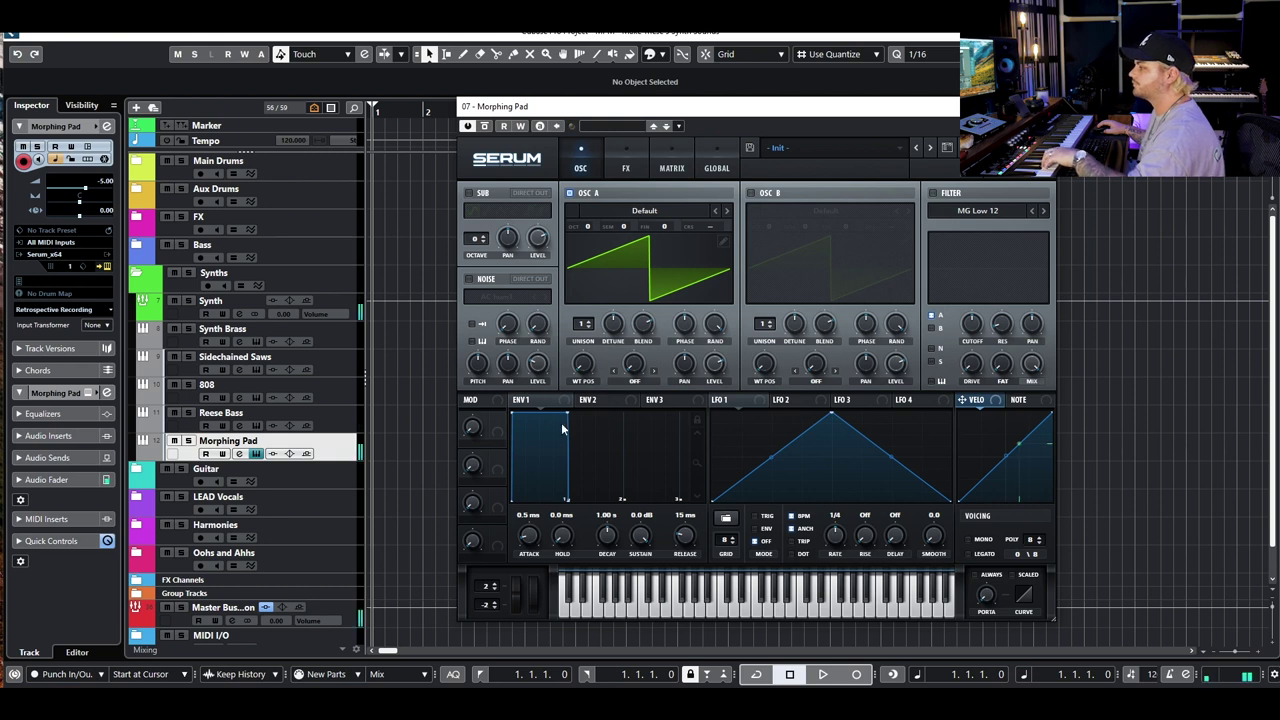
# Shape envelope 1 with a 1.41 s upward-bowed attack, a 6.86 s decay and a sustain of -17.7 dB
pyautogui.moveTo(513, 413); pyautogui.dragTo(646, 410)
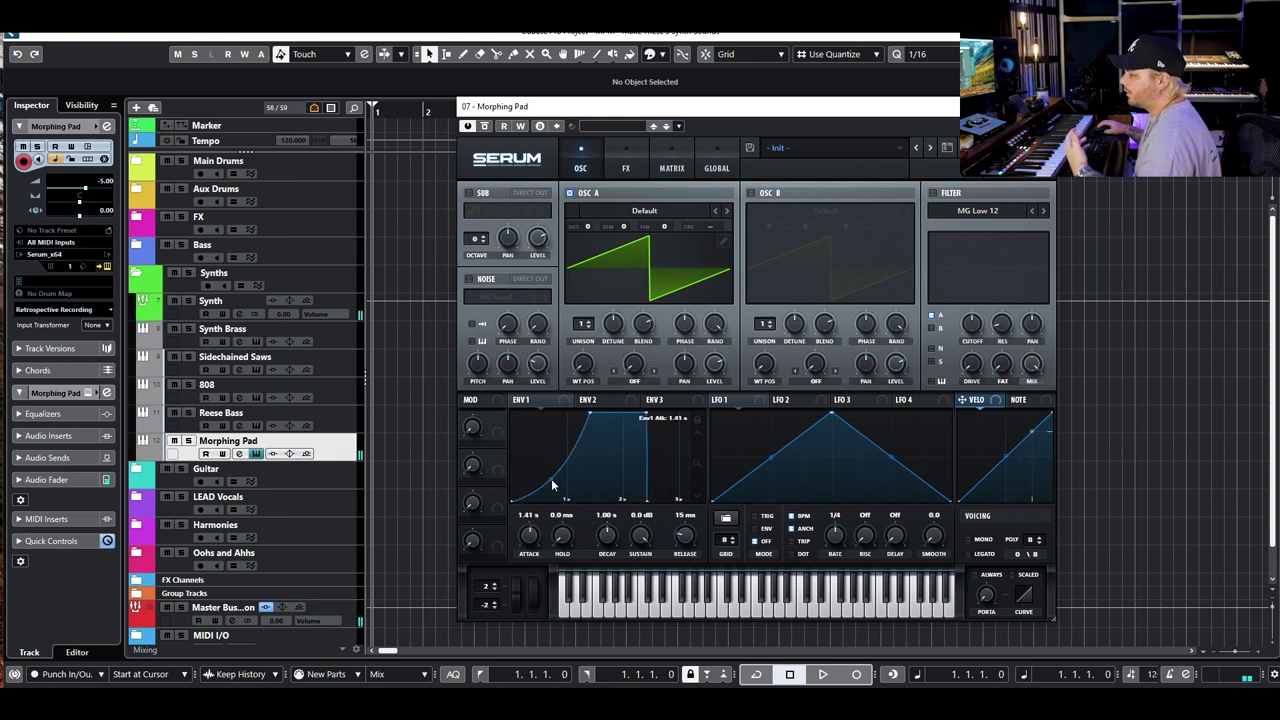
pyautogui.moveTo(553, 484); pyautogui.dragTo(553, 464)
pyautogui.moveTo(646, 411); pyautogui.dragTo(866, 469)
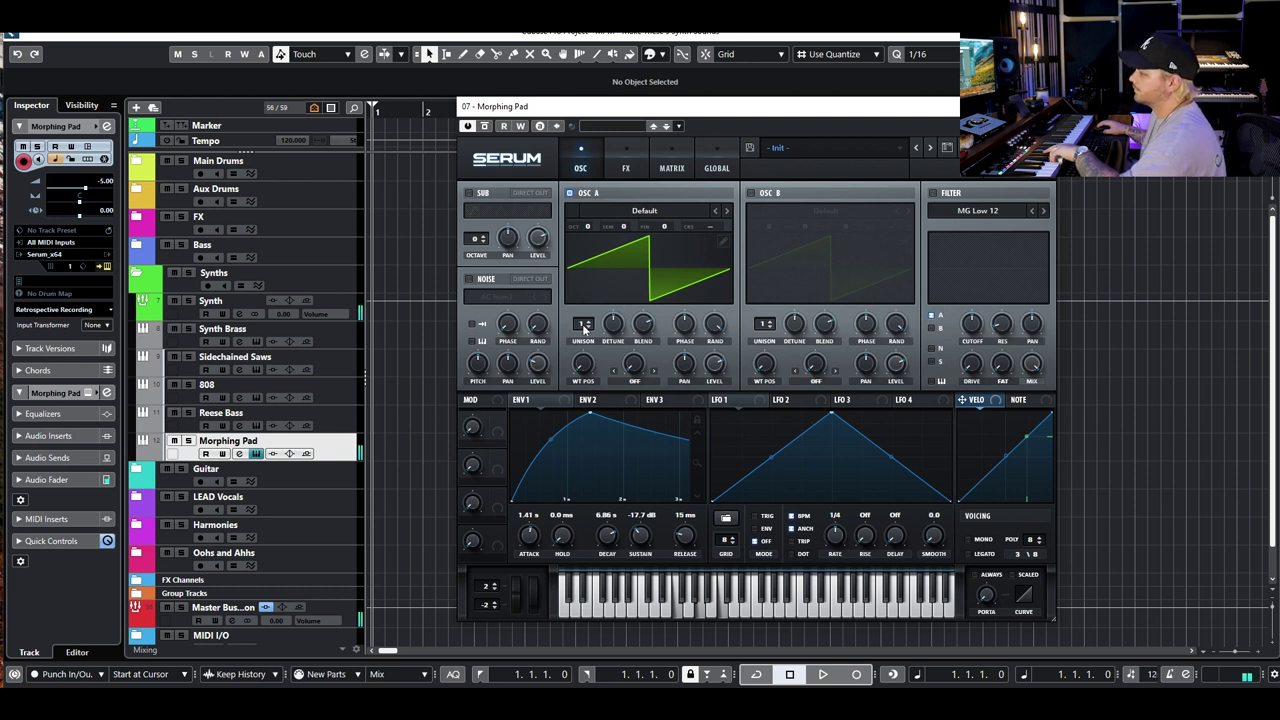
# Turn on the Morphing Pad's filter and set its type to Band 24
pyautogui.click(932, 193)
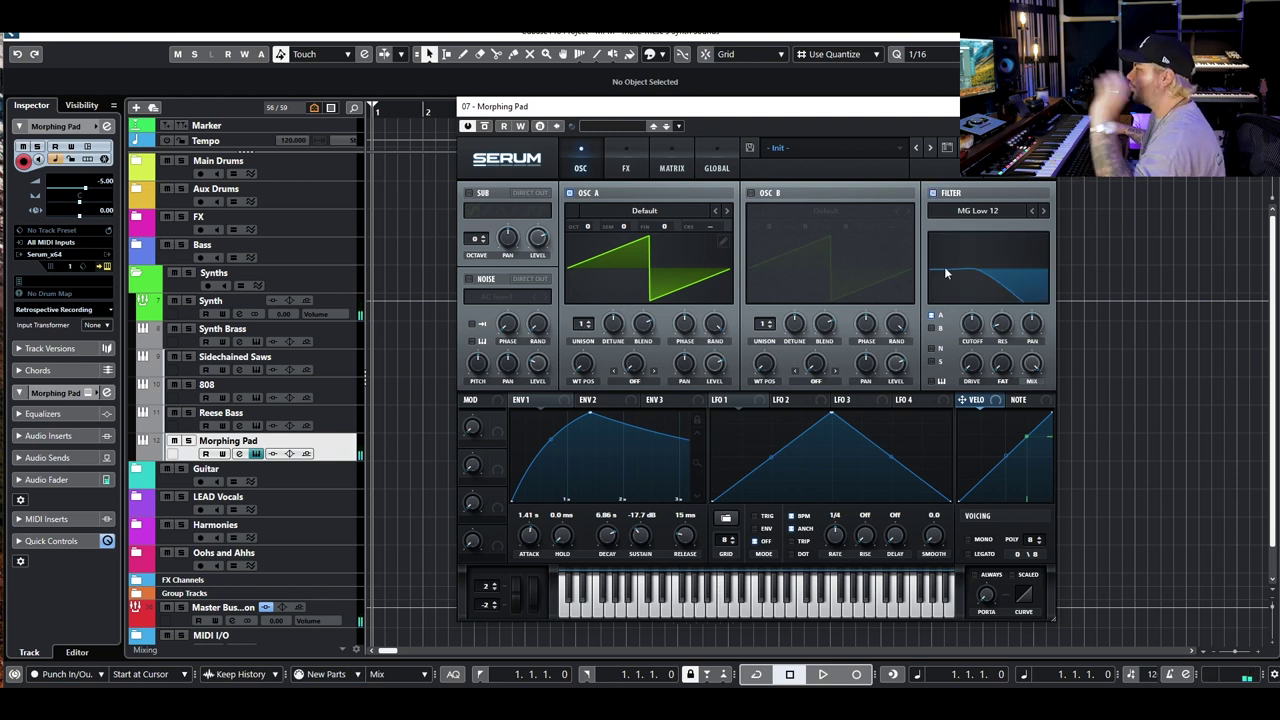
pyautogui.click(1043, 211)
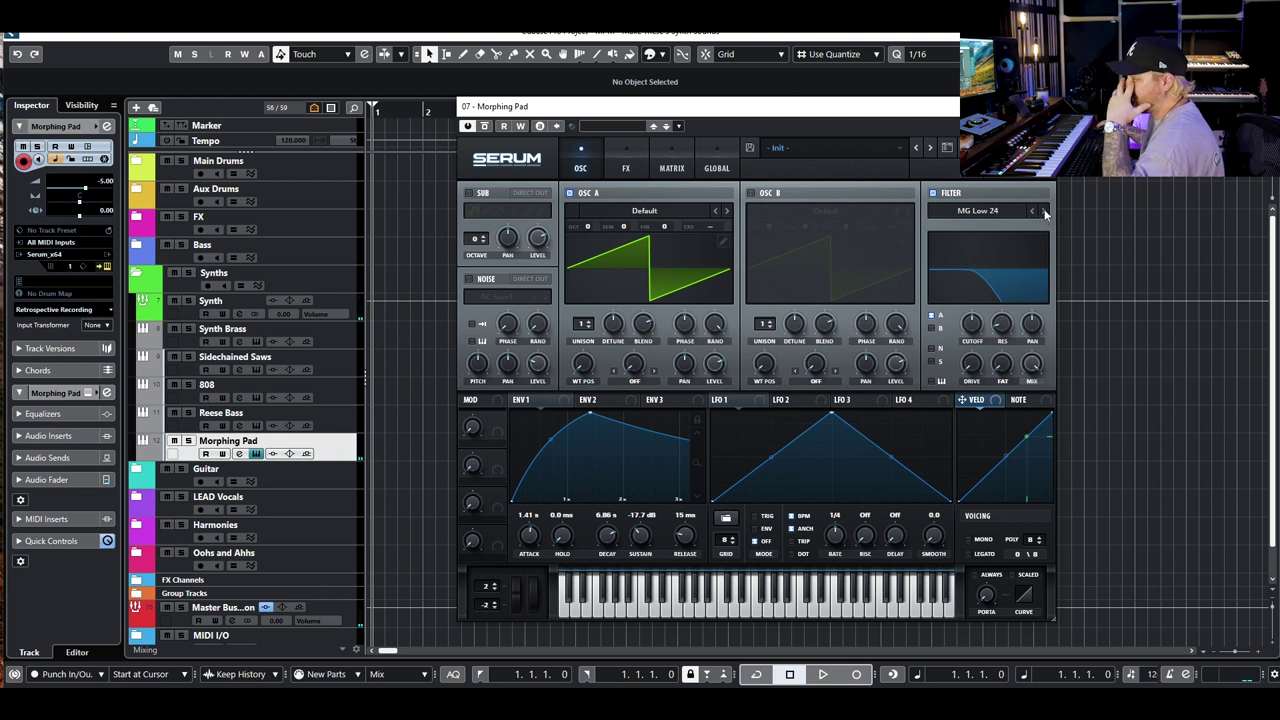
pyautogui.click(1043, 211)
pyautogui.click(1043, 211)
pyautogui.click(1043, 211)
pyautogui.click(1043, 211)
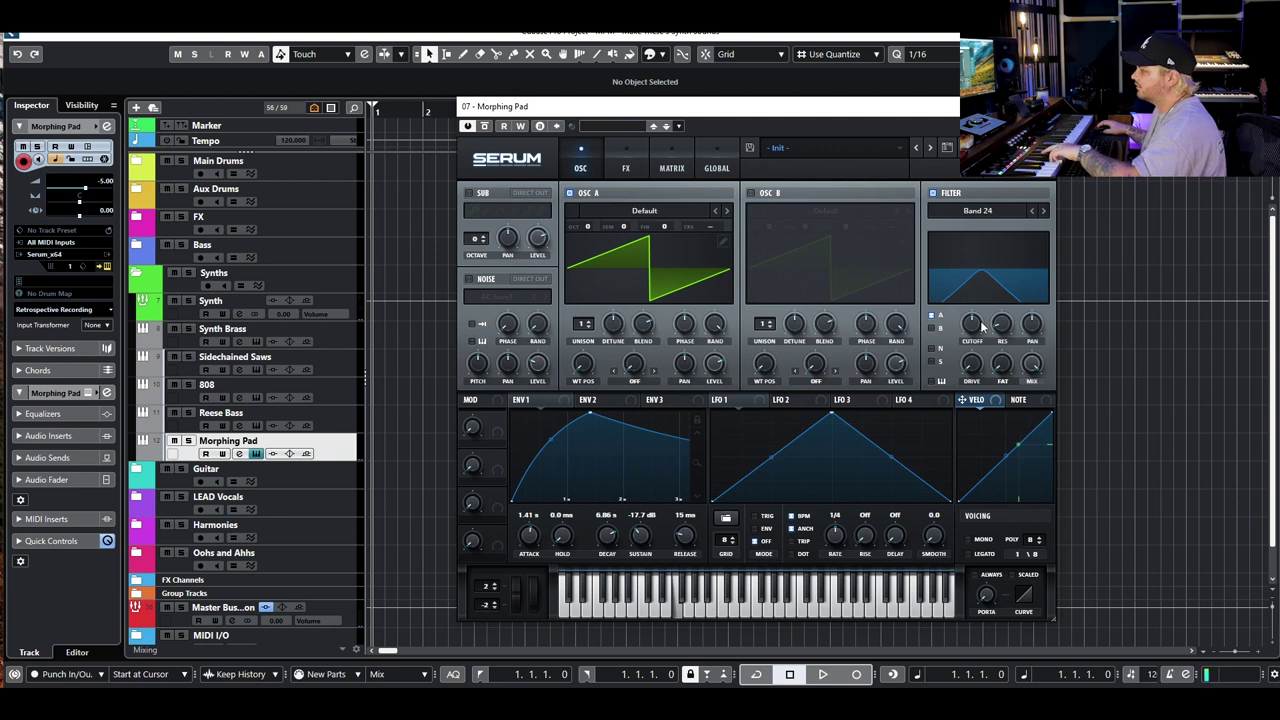
# Adjust the filter cutoff with key tracking enabled, and set oscillator A's unison to 9
pyautogui.moveTo(970, 327); pyautogui.dragTo(929, 383)
pyautogui.moveTo(975, 325)
pyautogui.scroll(-5, 975, 325)
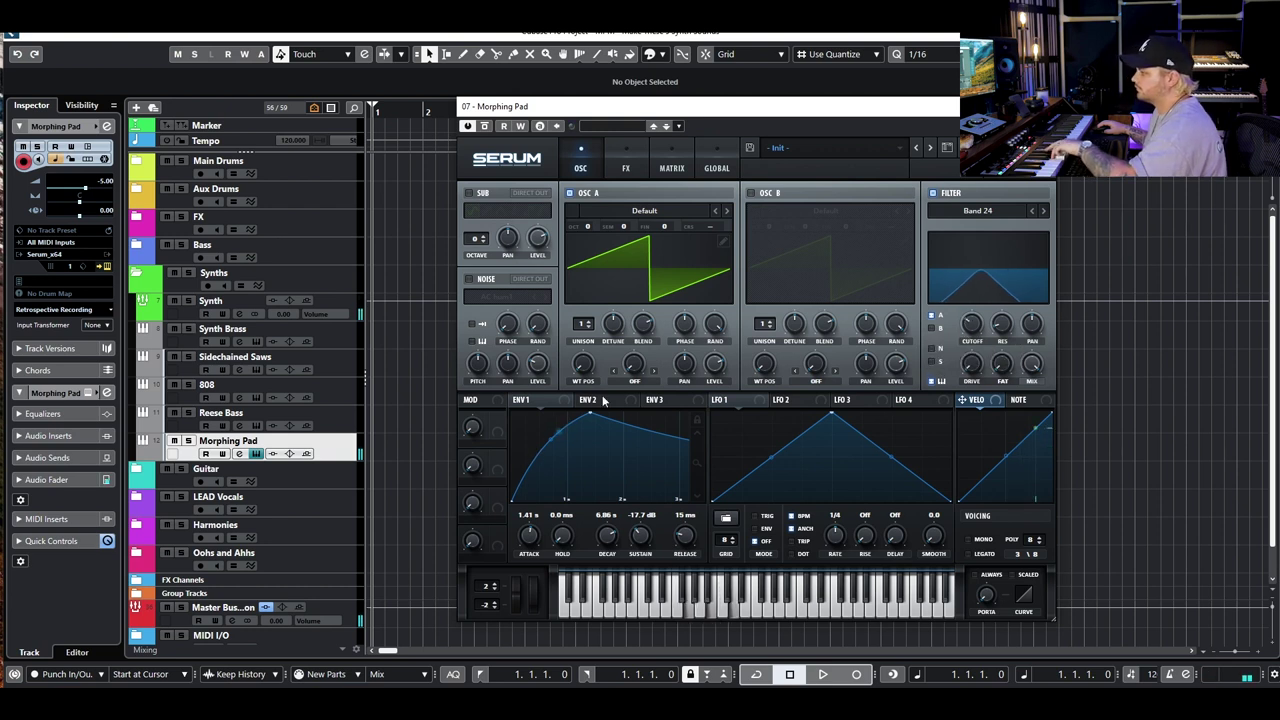
pyautogui.moveTo(584, 323); pyautogui.dragTo(674, 226)
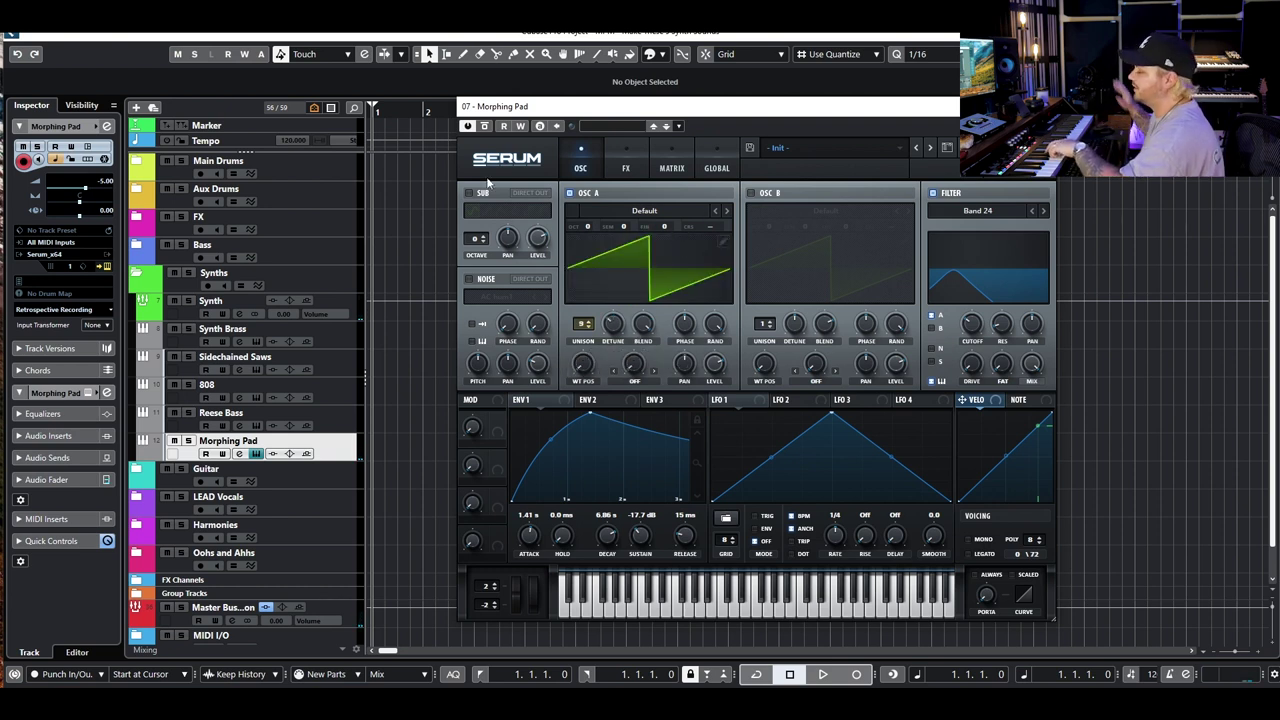
# Add the Chorus, Flanger, Phaser and Reverb effects to the Morphing Pad's effects rack
pyautogui.click(627, 160)
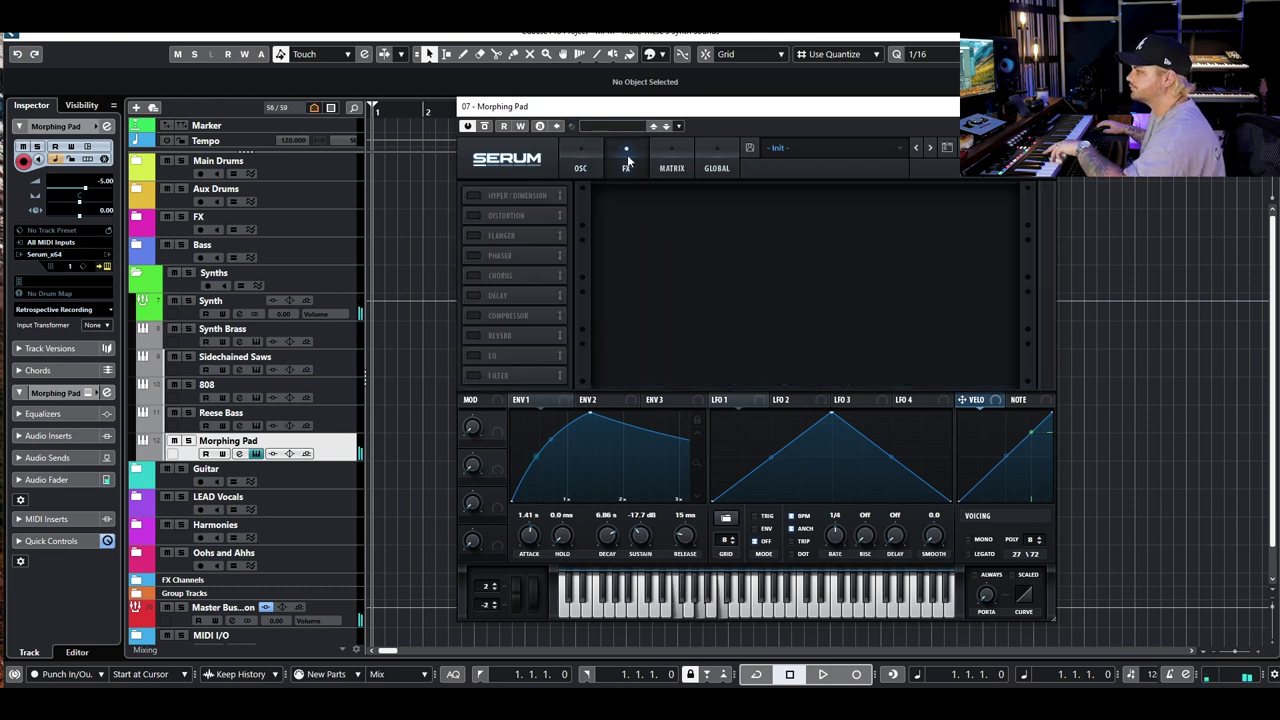
pyautogui.click(474, 275)
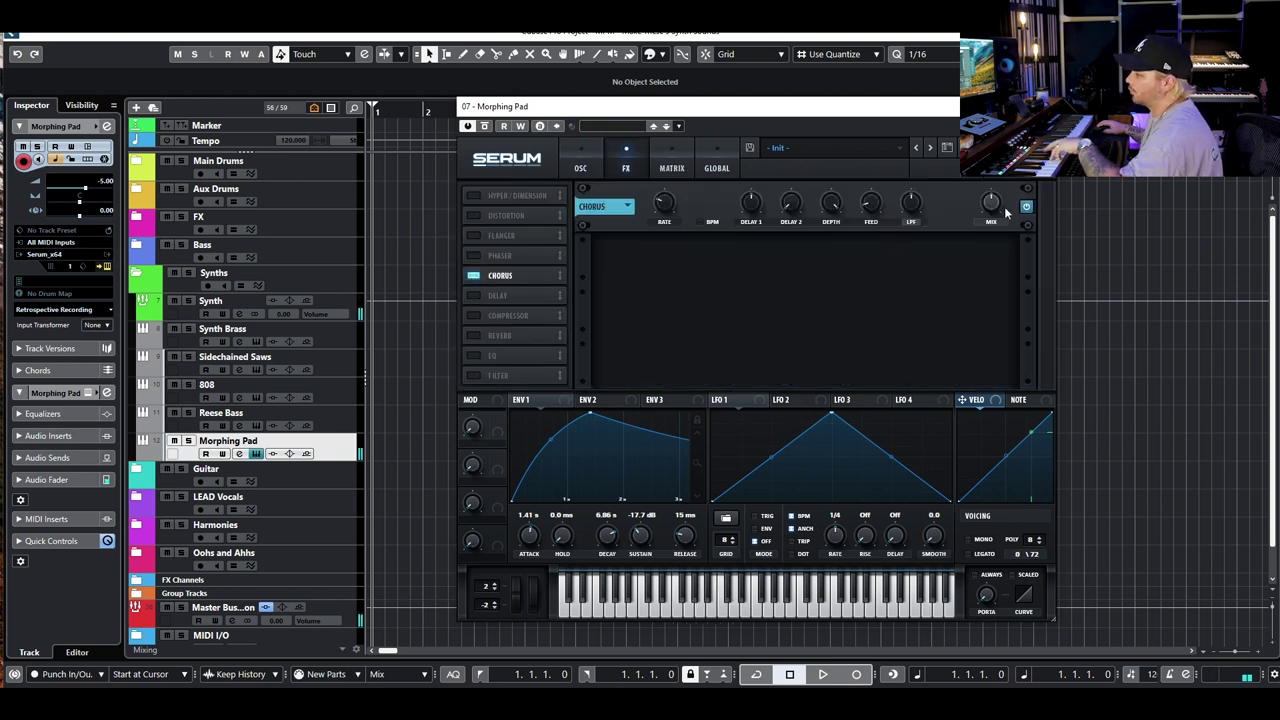
pyautogui.click(474, 235)
pyautogui.click(474, 255)
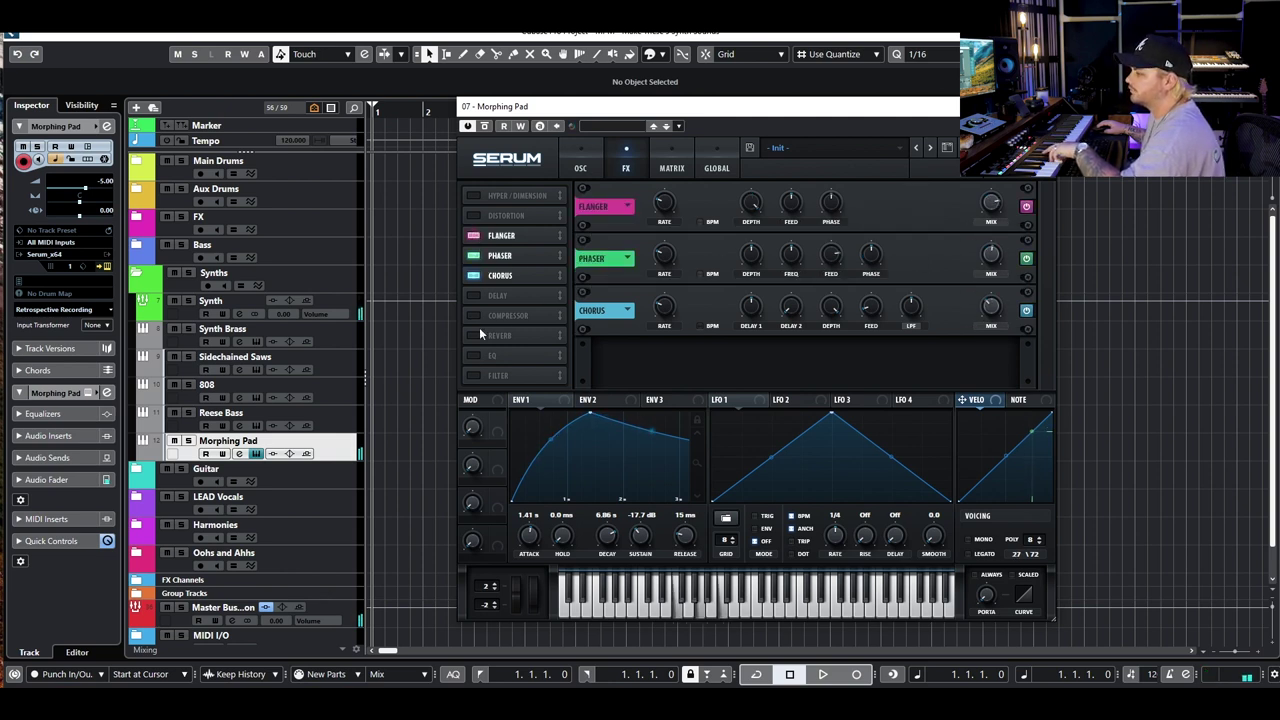
pyautogui.click(475, 334)
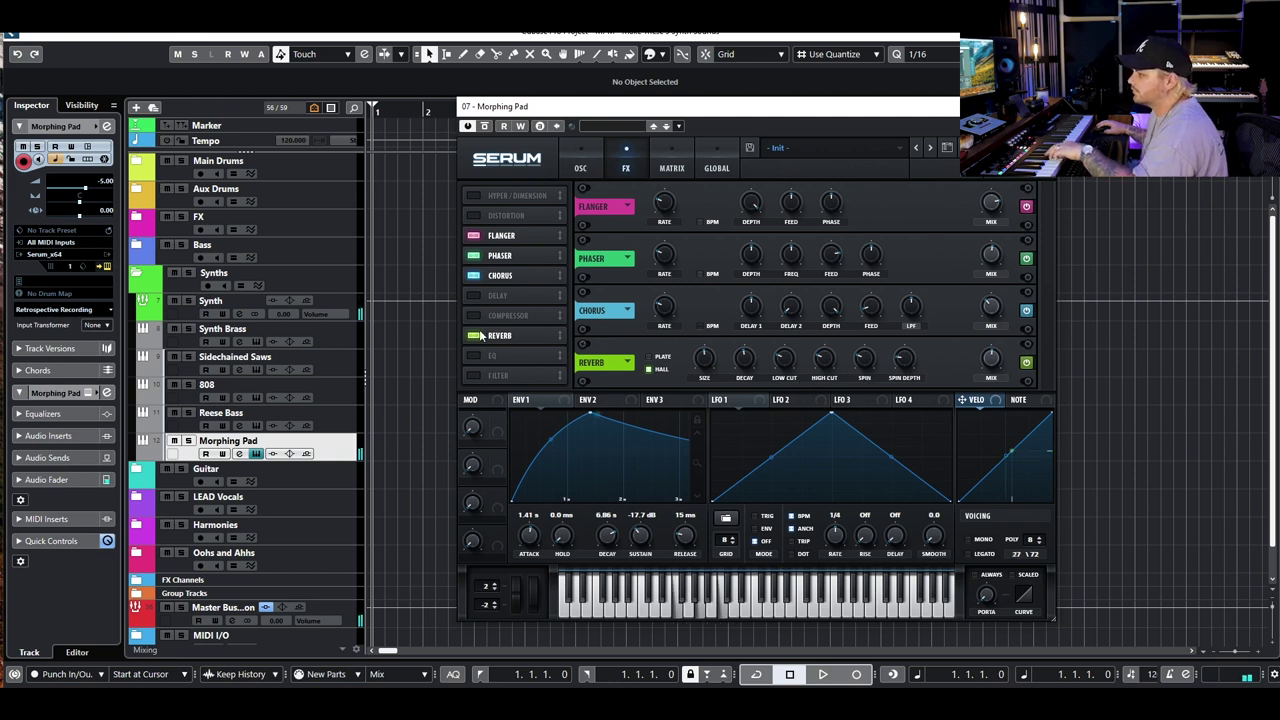
# Add the Delay effect in Ping-Pong mode, with its filter set to 849 and 3.4
pyautogui.click(473, 296)
pyautogui.click(906, 364)
pyautogui.moveTo(843, 370); pyautogui.dragTo(852, 428)
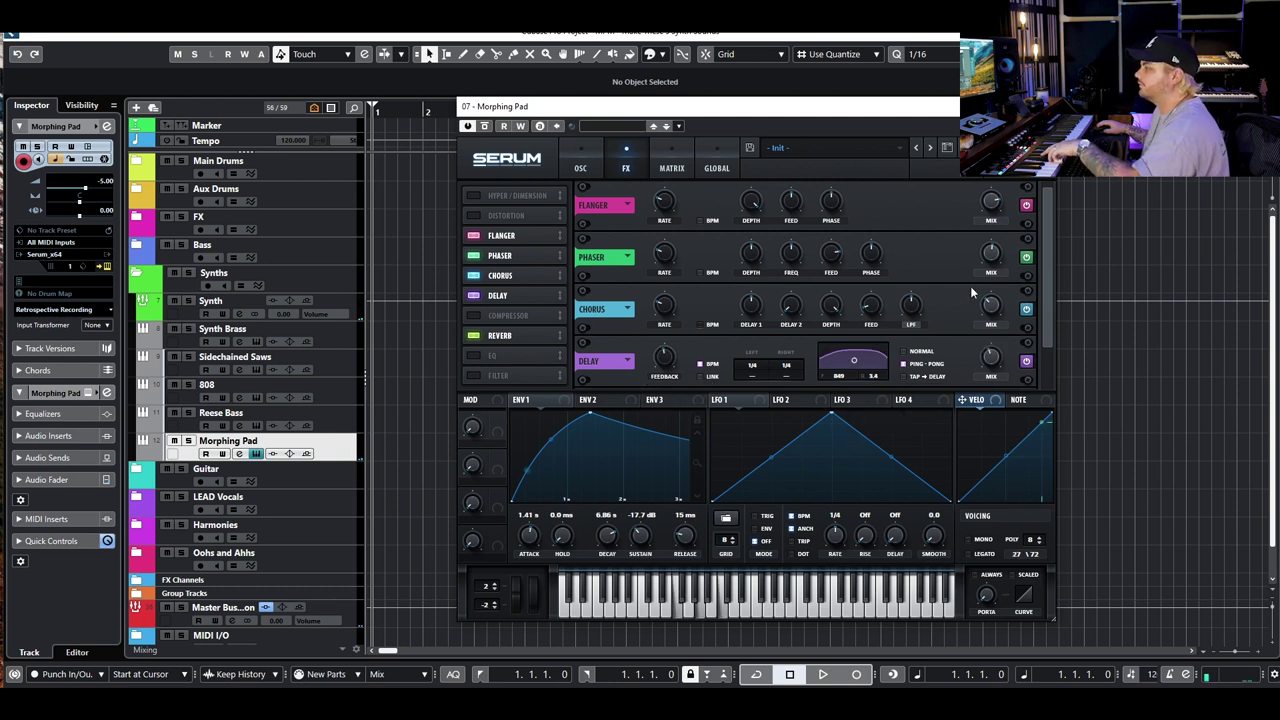
# Load the BottleBlow wavetable from the Digital tables into oscillator A and raise its wavetable position to 91
pyautogui.click(580, 167)
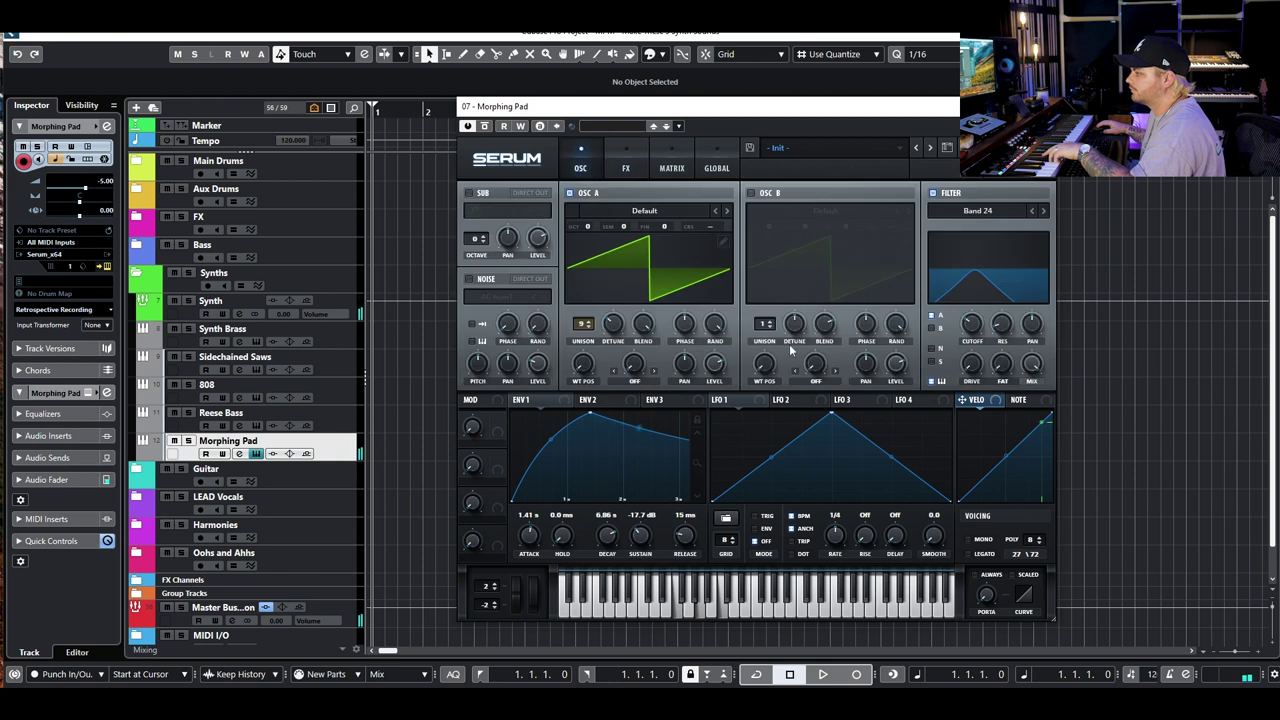
pyautogui.moveTo(1006, 361)
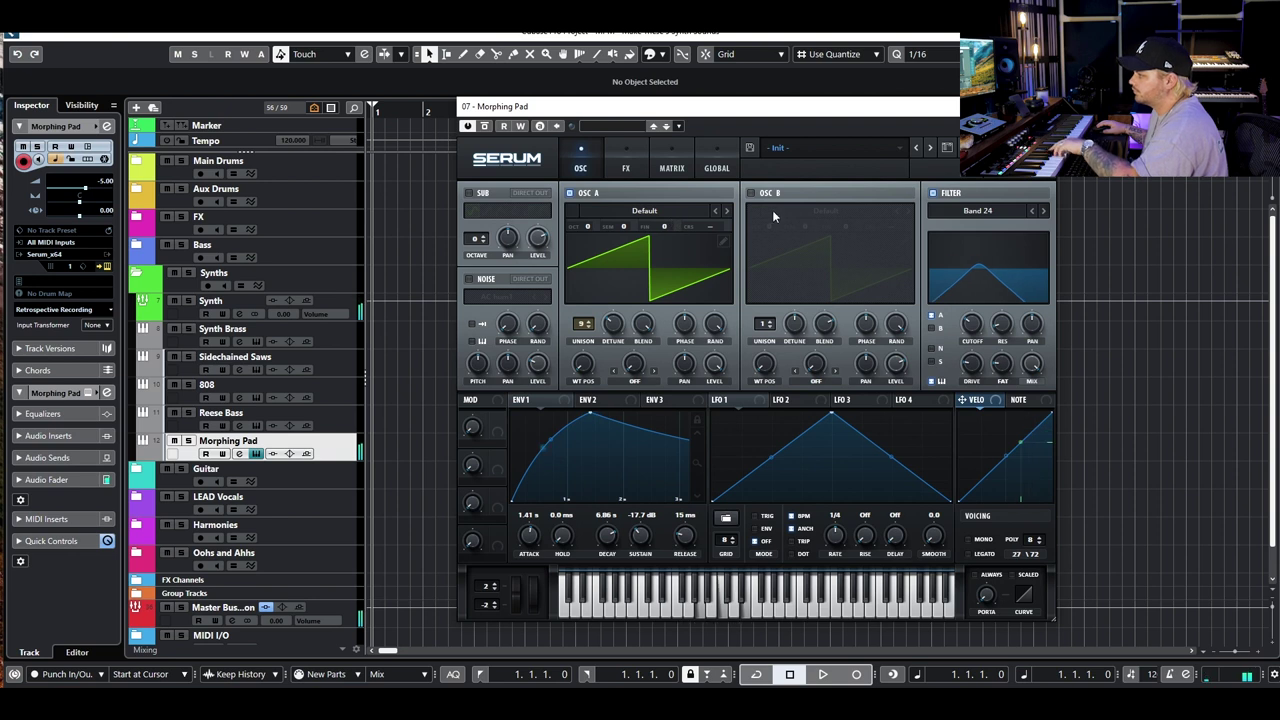
pyautogui.click(650, 212)
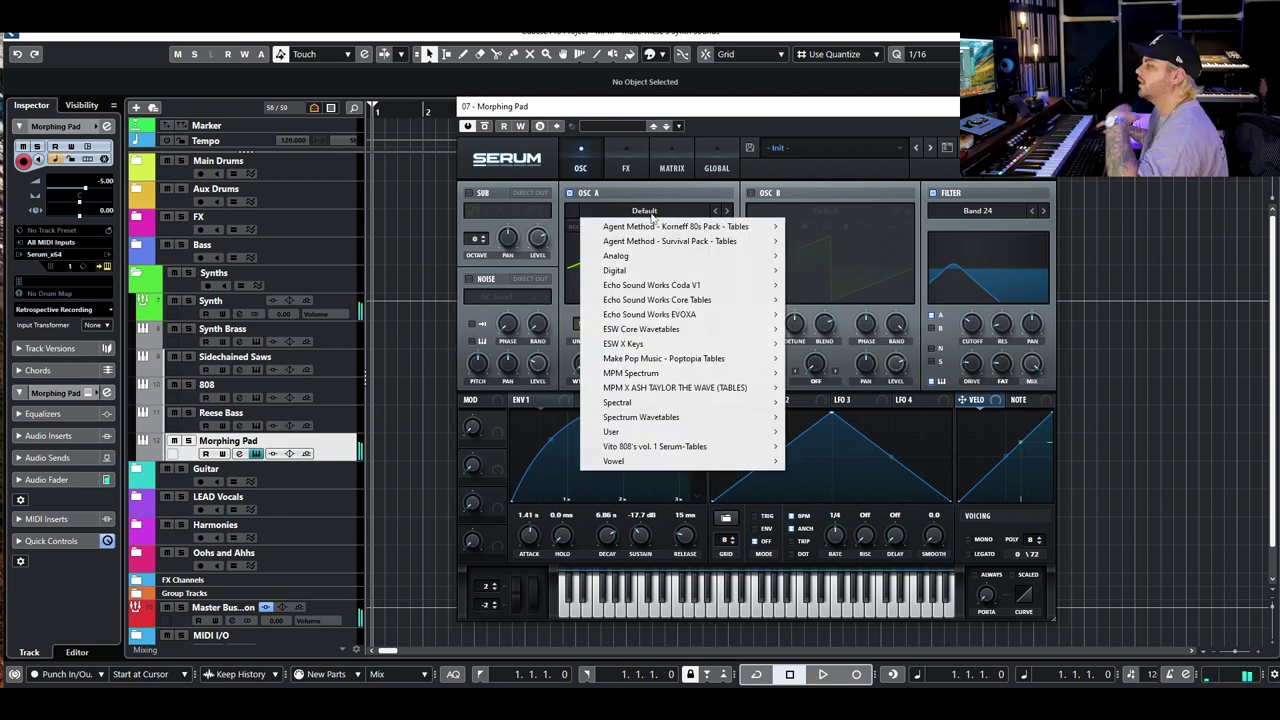
pyautogui.moveTo(641, 375)
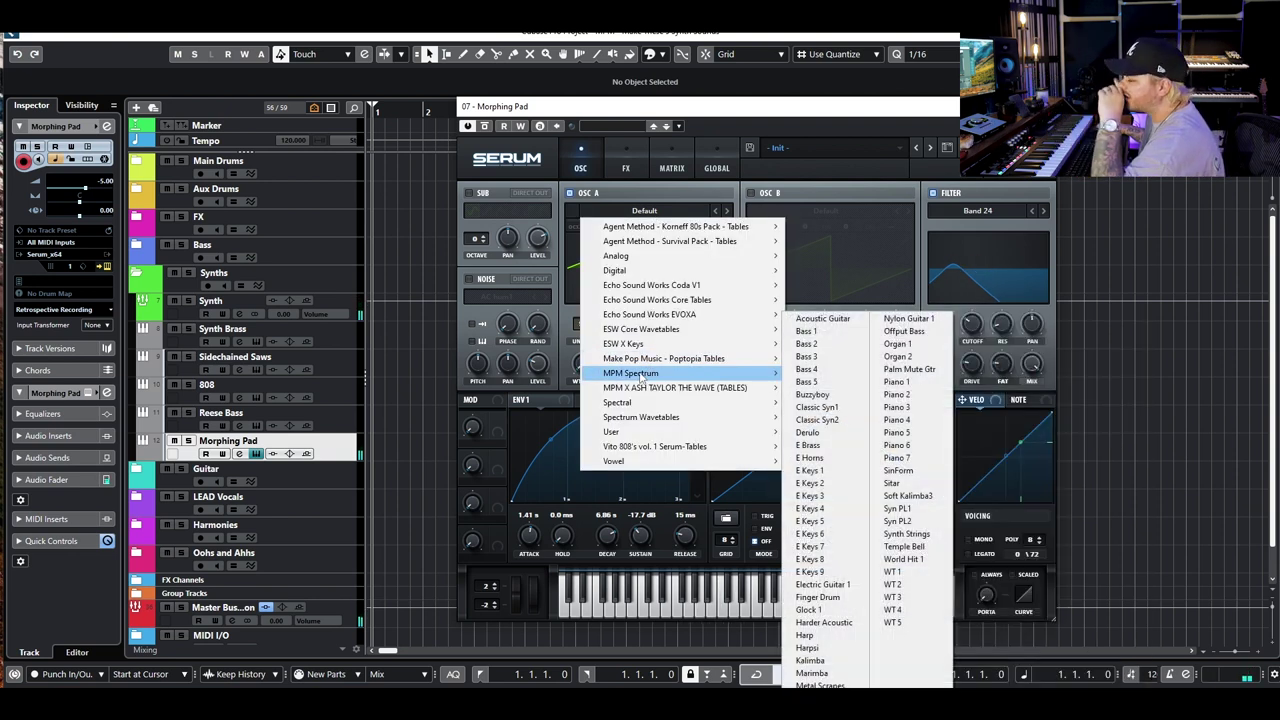
pyautogui.moveTo(665, 290)
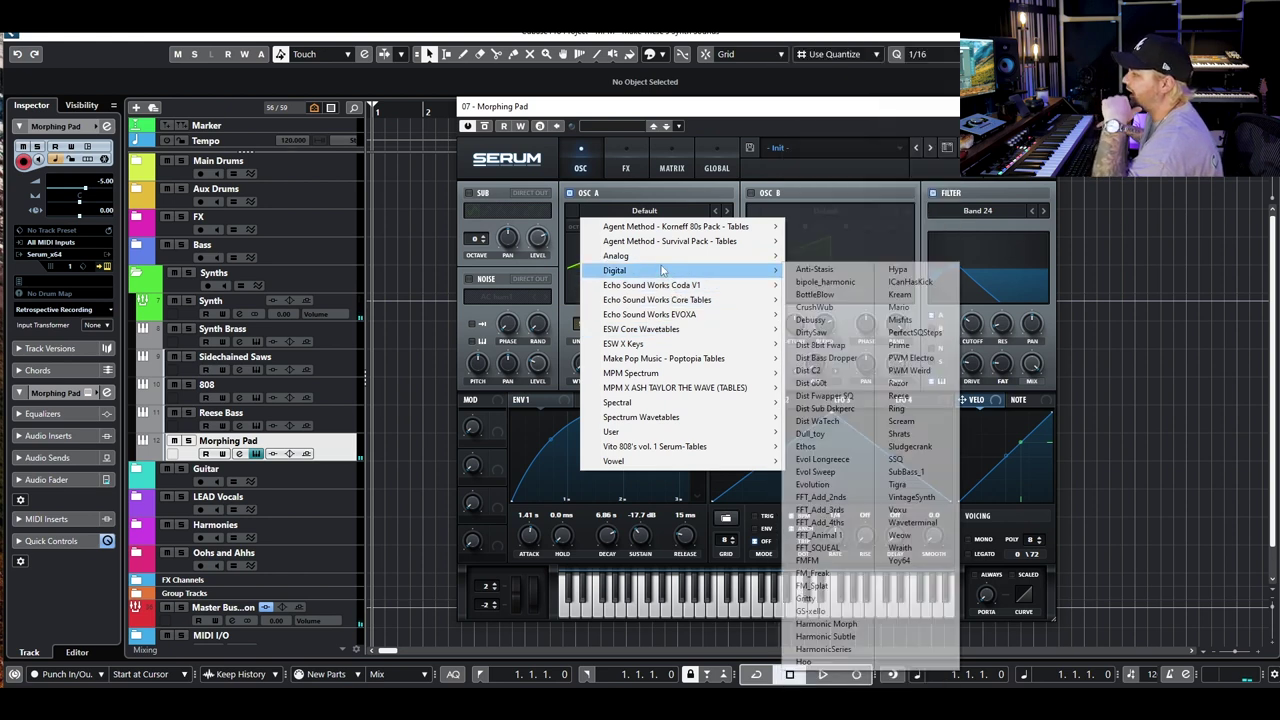
pyautogui.click(822, 283)
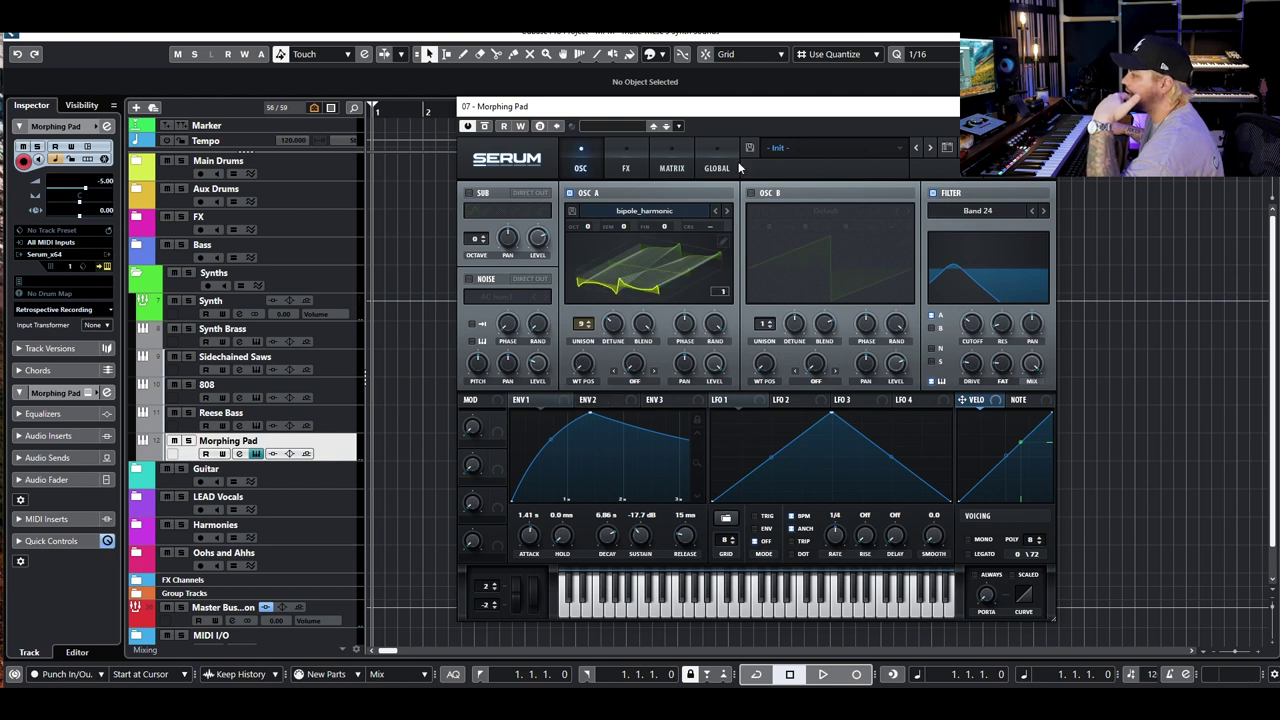
pyautogui.click(726, 210)
pyautogui.scroll(4, 585, 368)
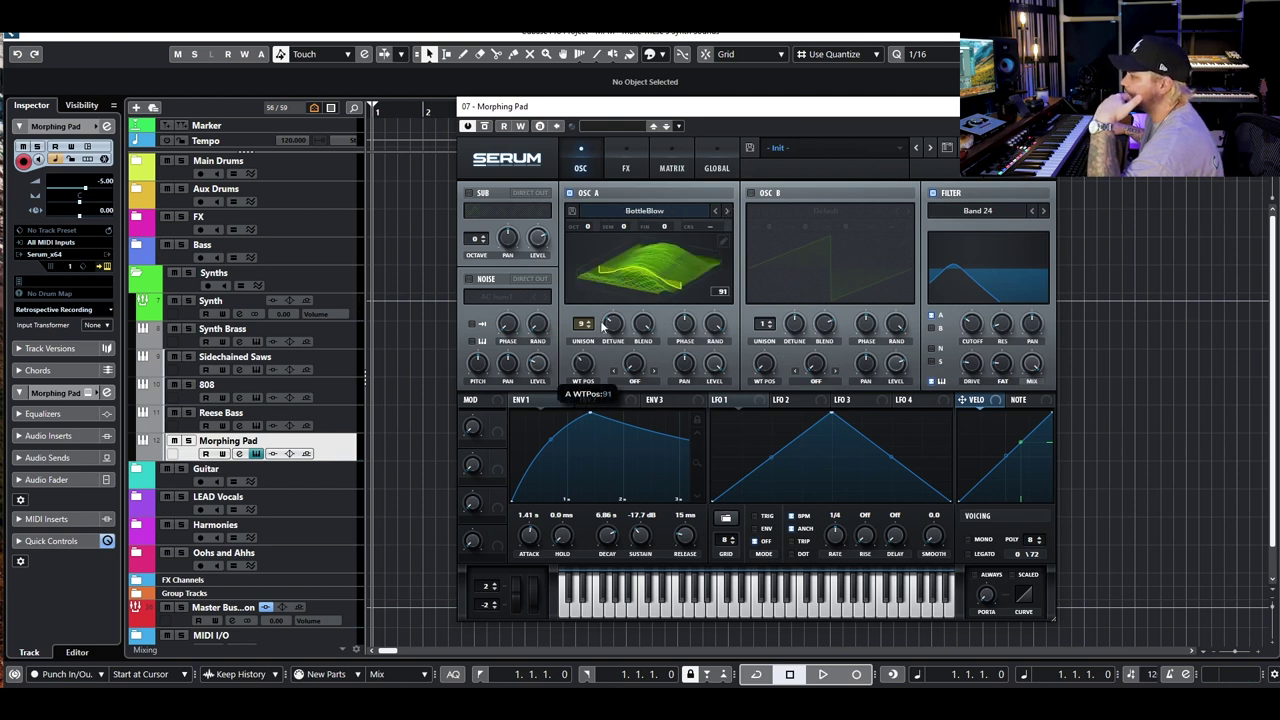
# Shape LFO 1 as a rising ramp in ENV mode with a 4-bar rate, and assign it to oscillator A's wavetable position
pyautogui.moveTo(585, 370); pyautogui.dragTo(624, 381)
pyautogui.click(762, 401)
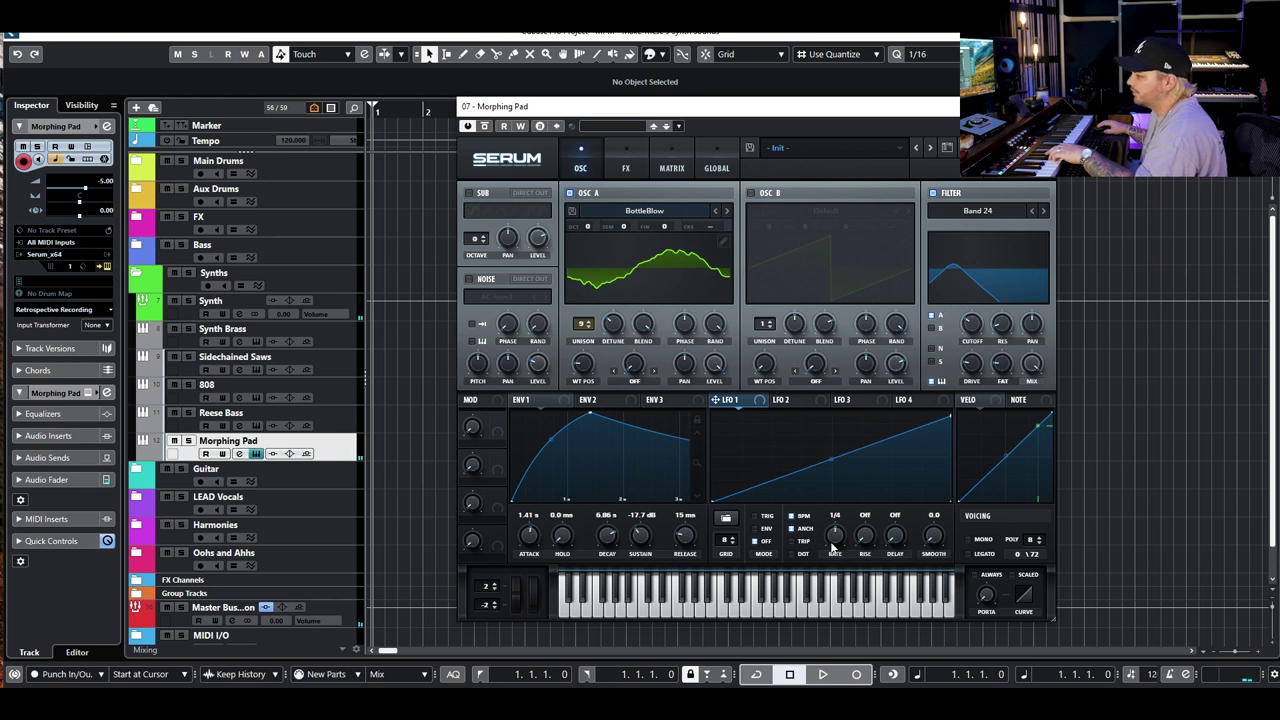
pyautogui.click(764, 528)
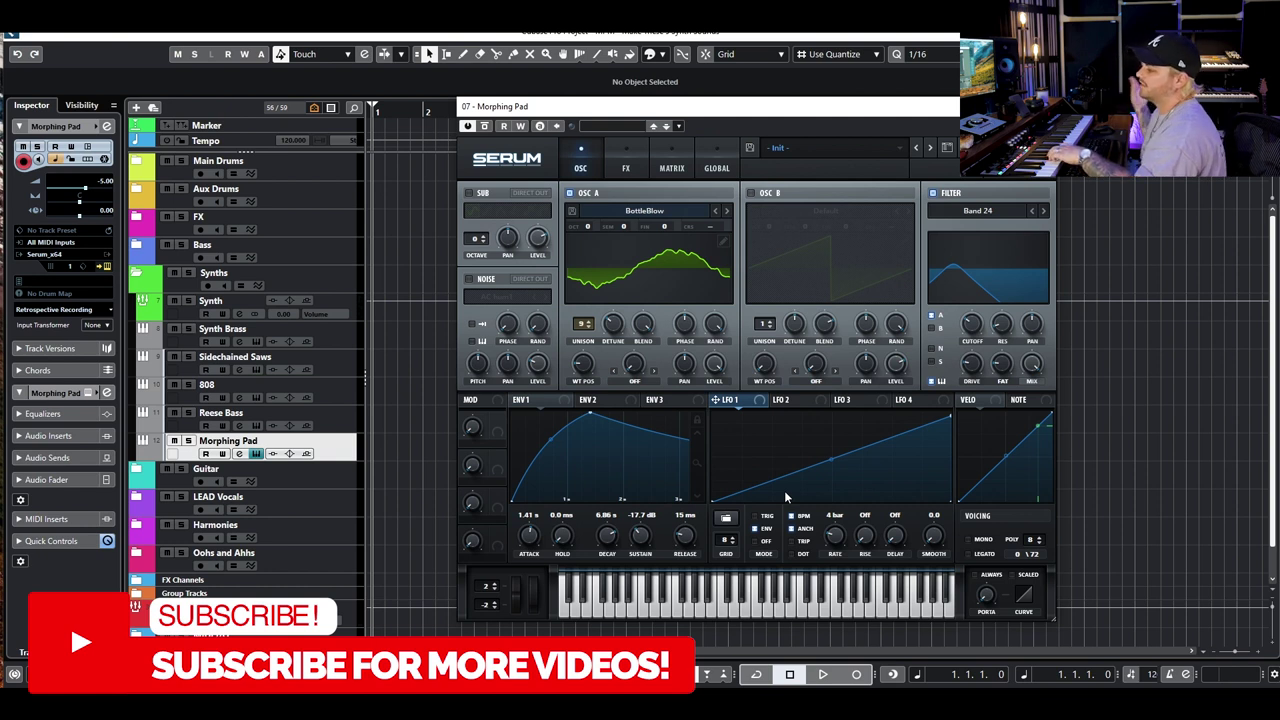
pyautogui.moveTo(715, 399); pyautogui.dragTo(581, 366)
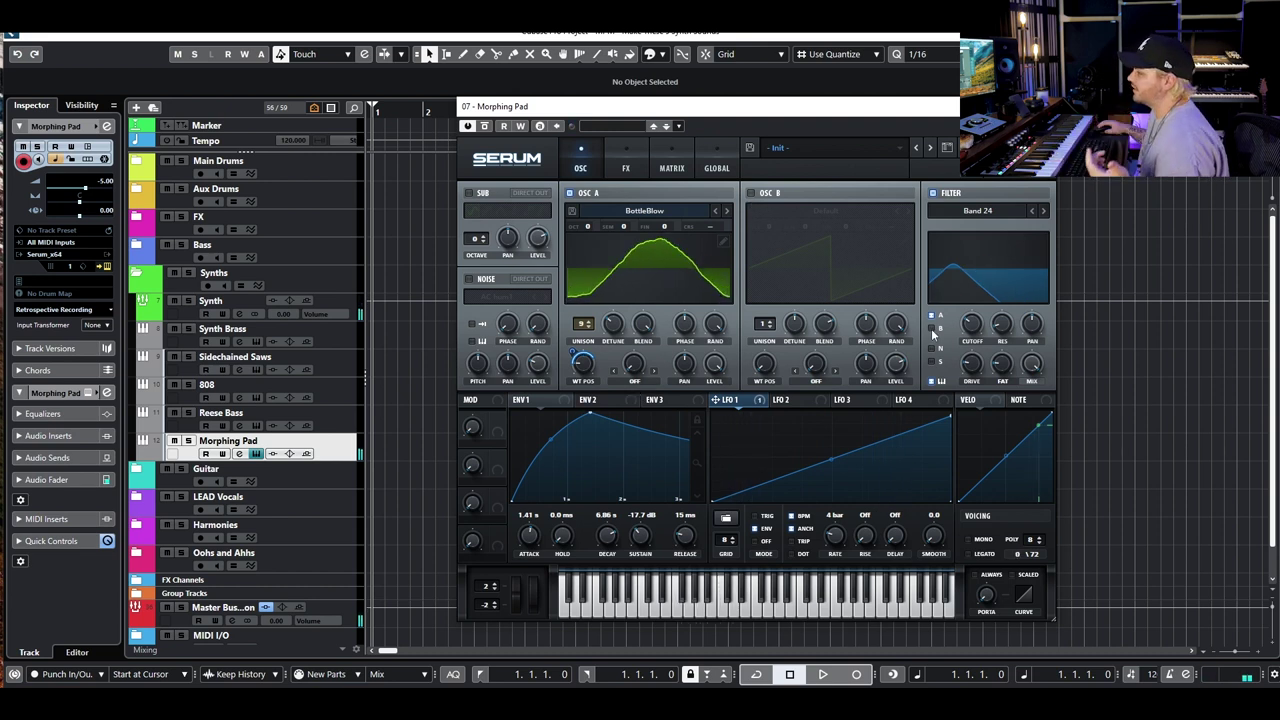
# Enable oscillator B and load the Bowed Metal [ML] wavetable from the Spectral tables
pyautogui.click(750, 193)
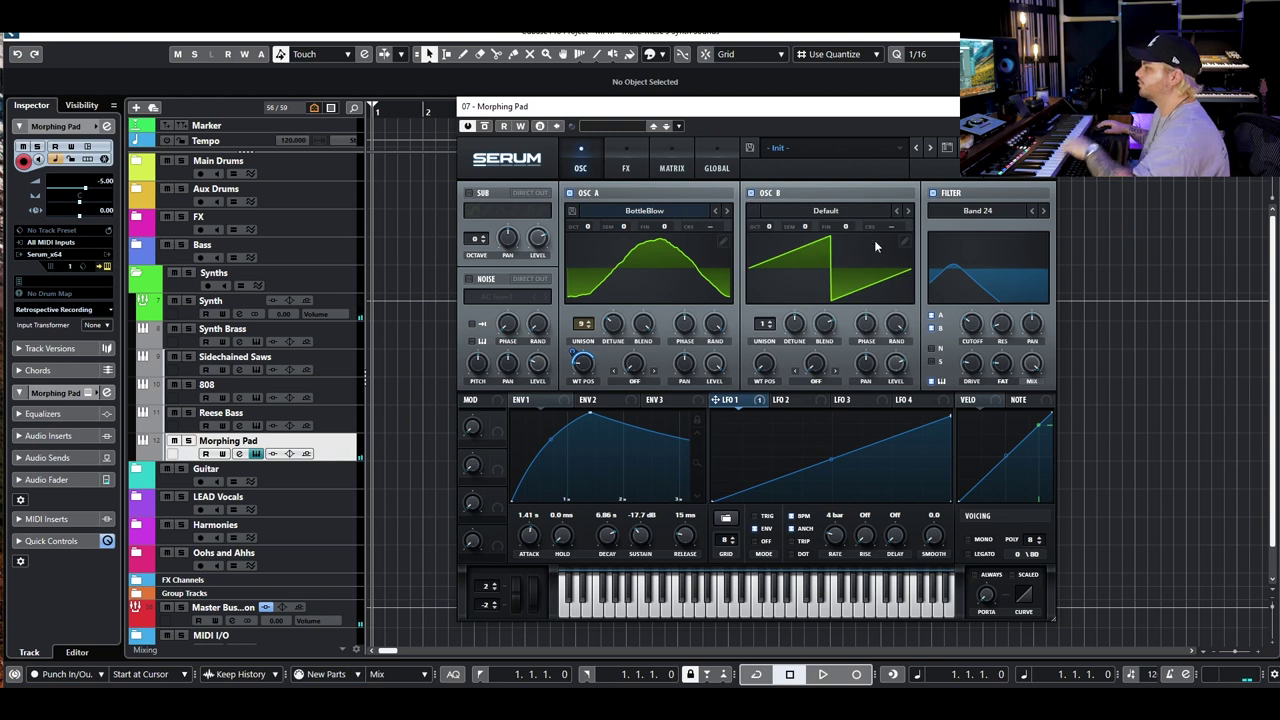
pyautogui.click(838, 214)
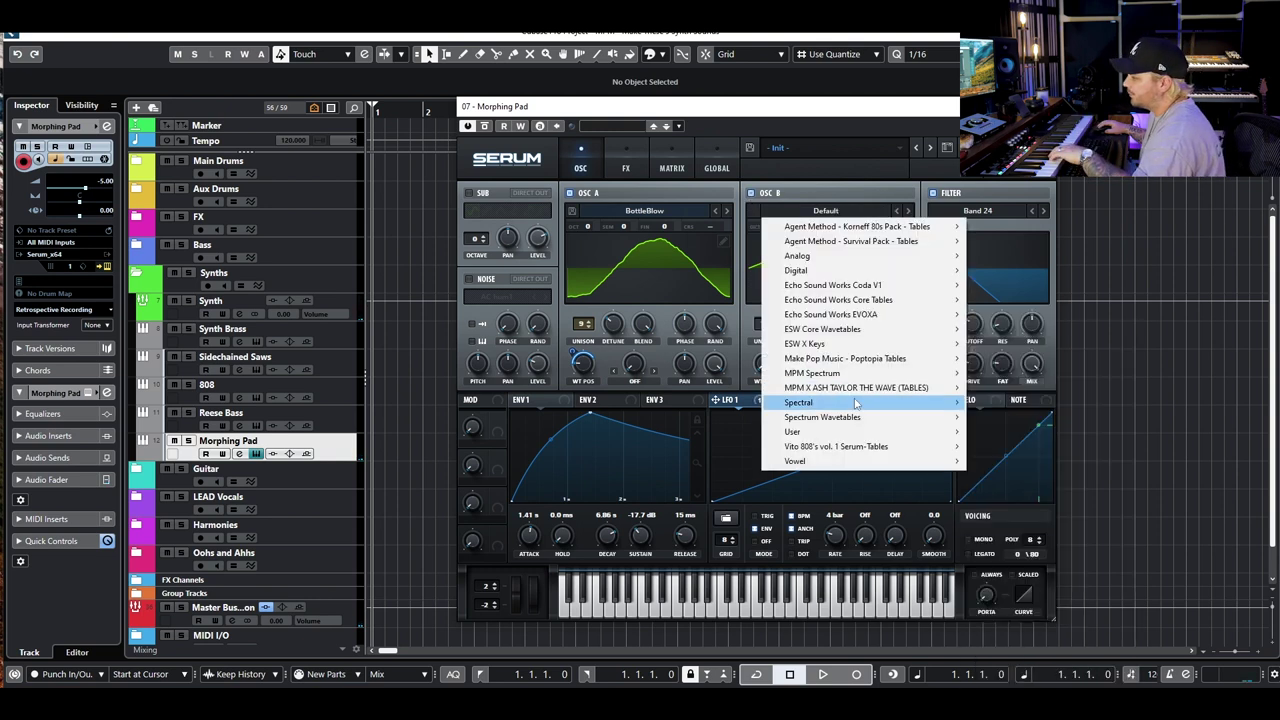
pyautogui.moveTo(850, 402)
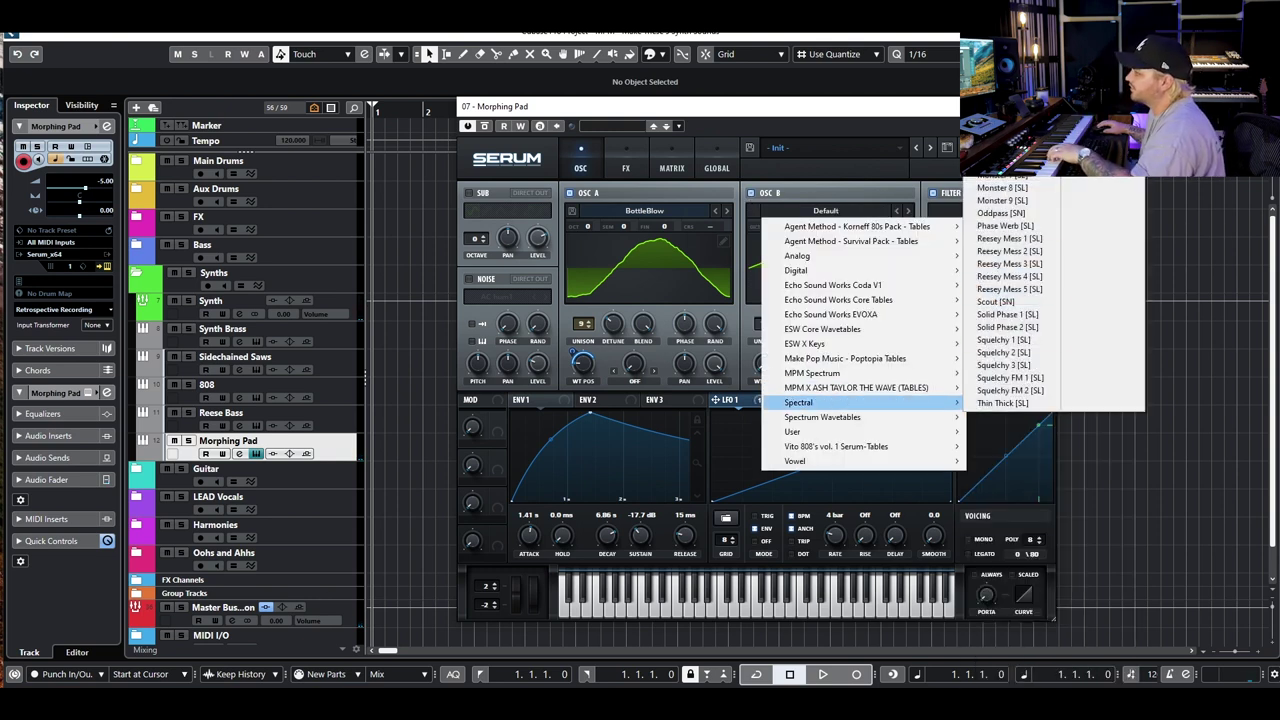
pyautogui.click(1000, 60)
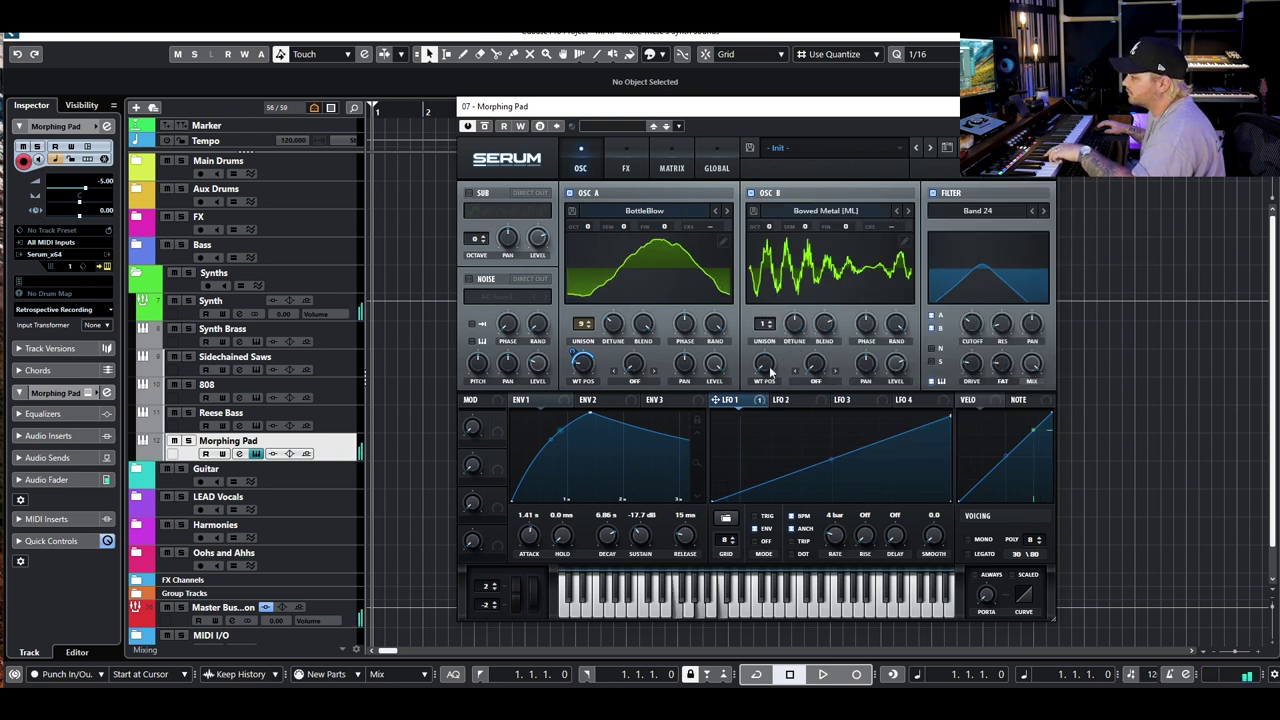
# Set oscillator B's unison to 7 and assign LFO 1 to its wavetable position
pyautogui.moveTo(776, 325); pyautogui.dragTo(776, 298)
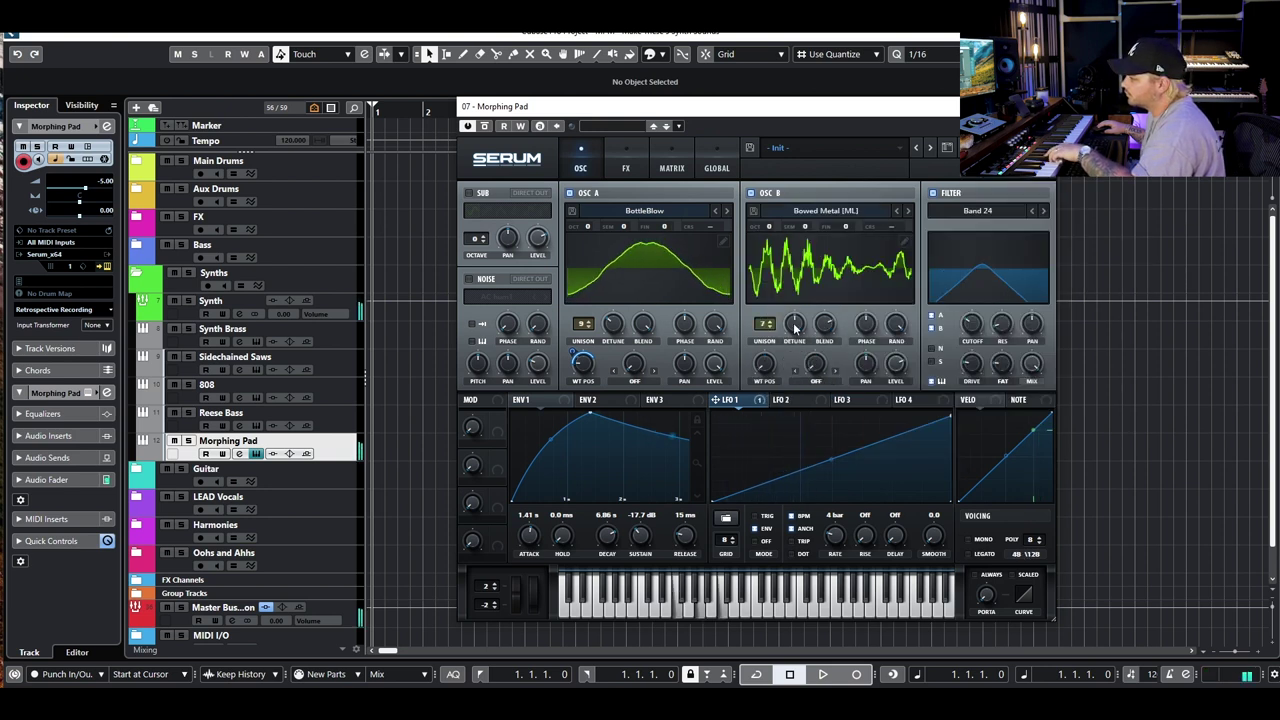
pyautogui.moveTo(823, 333)
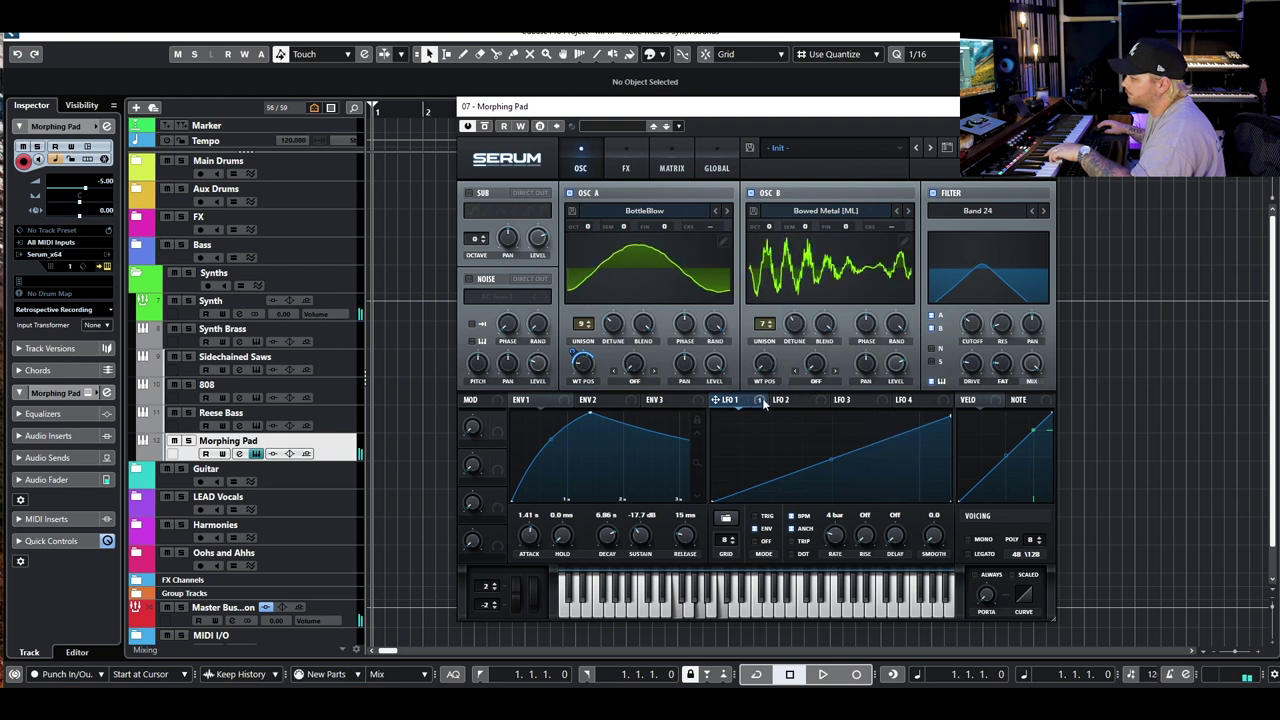
pyautogui.moveTo(716, 399); pyautogui.dragTo(763, 364)
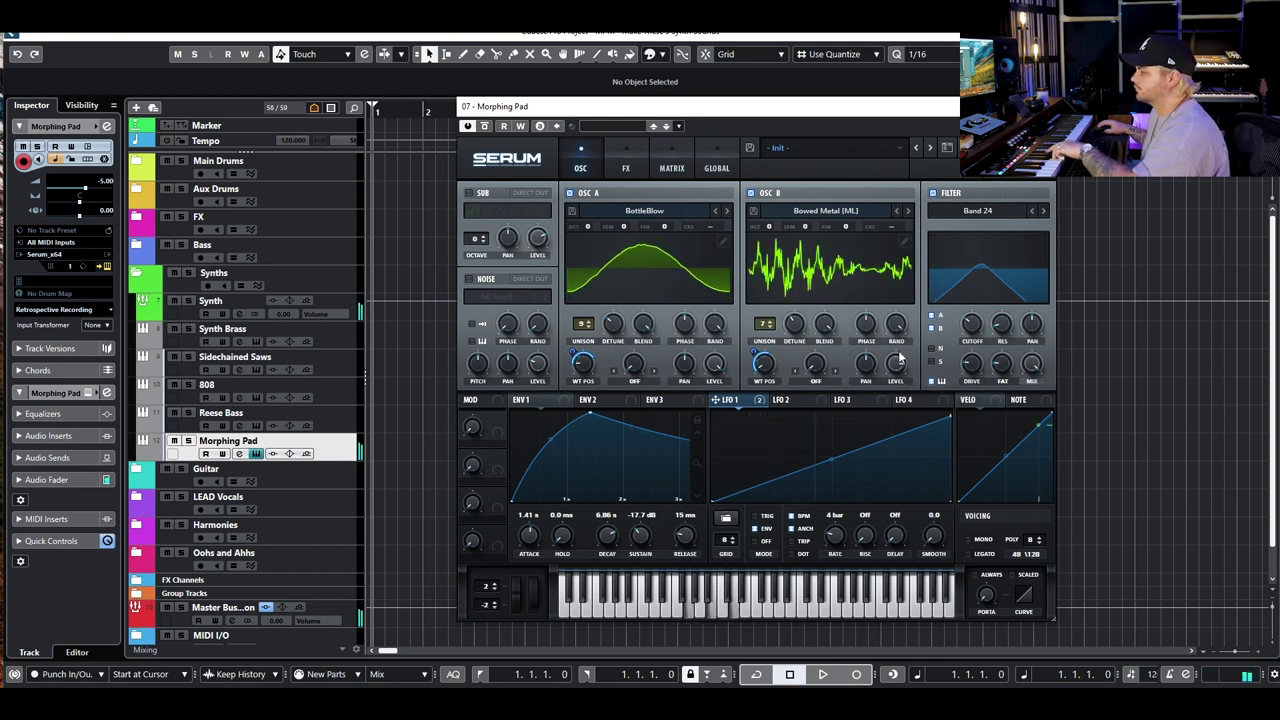
# Enable the noise oscillator and load the Horns Of Fear sample from the SOR noises
pyautogui.click(494, 298)
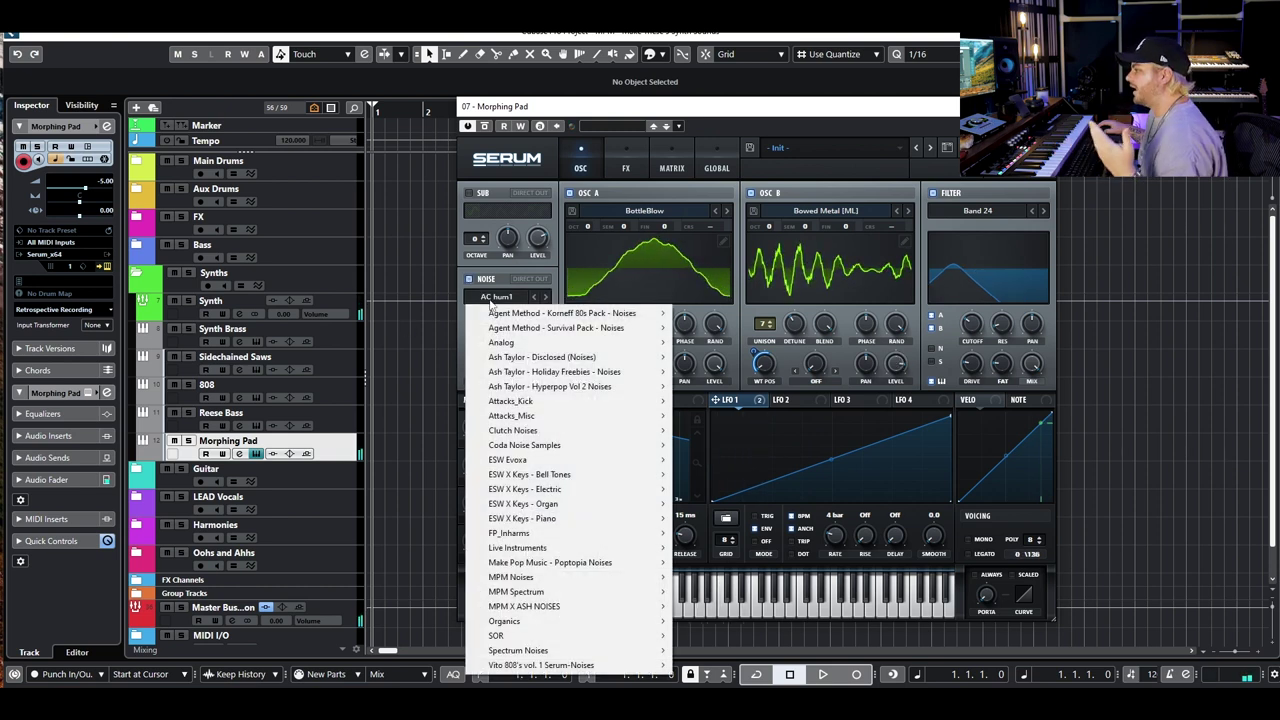
pyautogui.moveTo(543, 528)
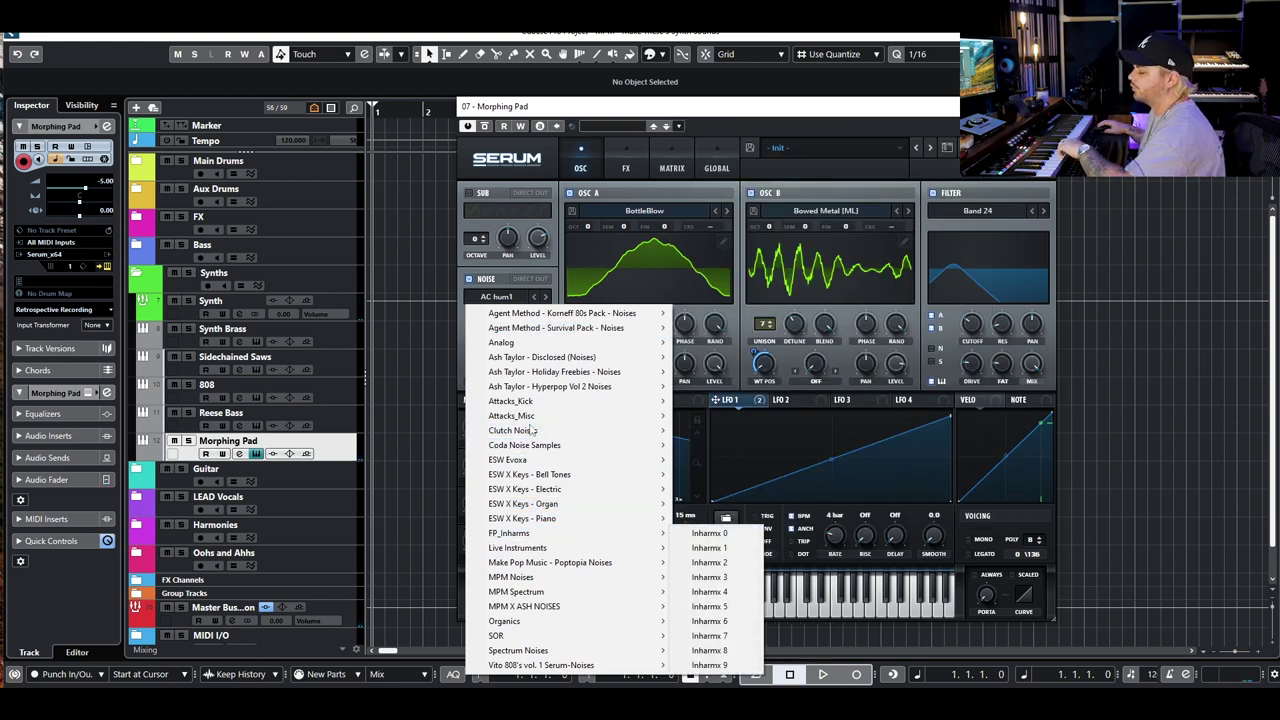
pyautogui.moveTo(519, 642)
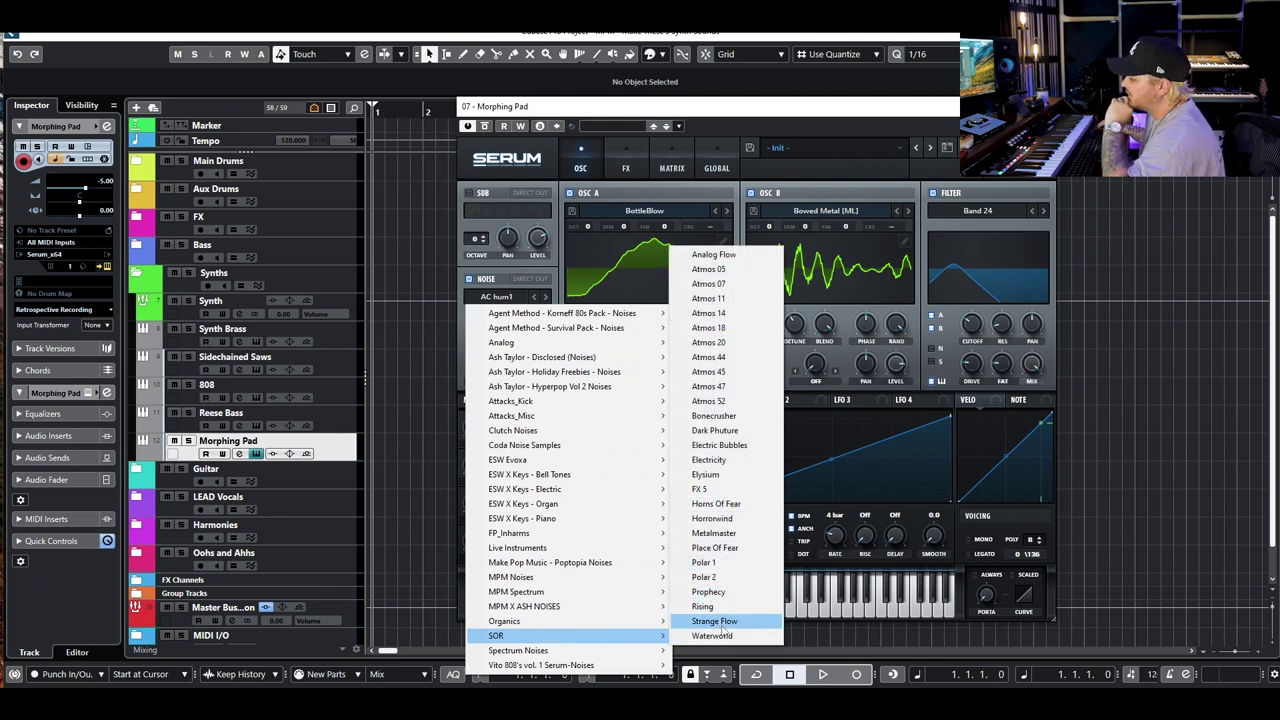
pyautogui.click(727, 505)
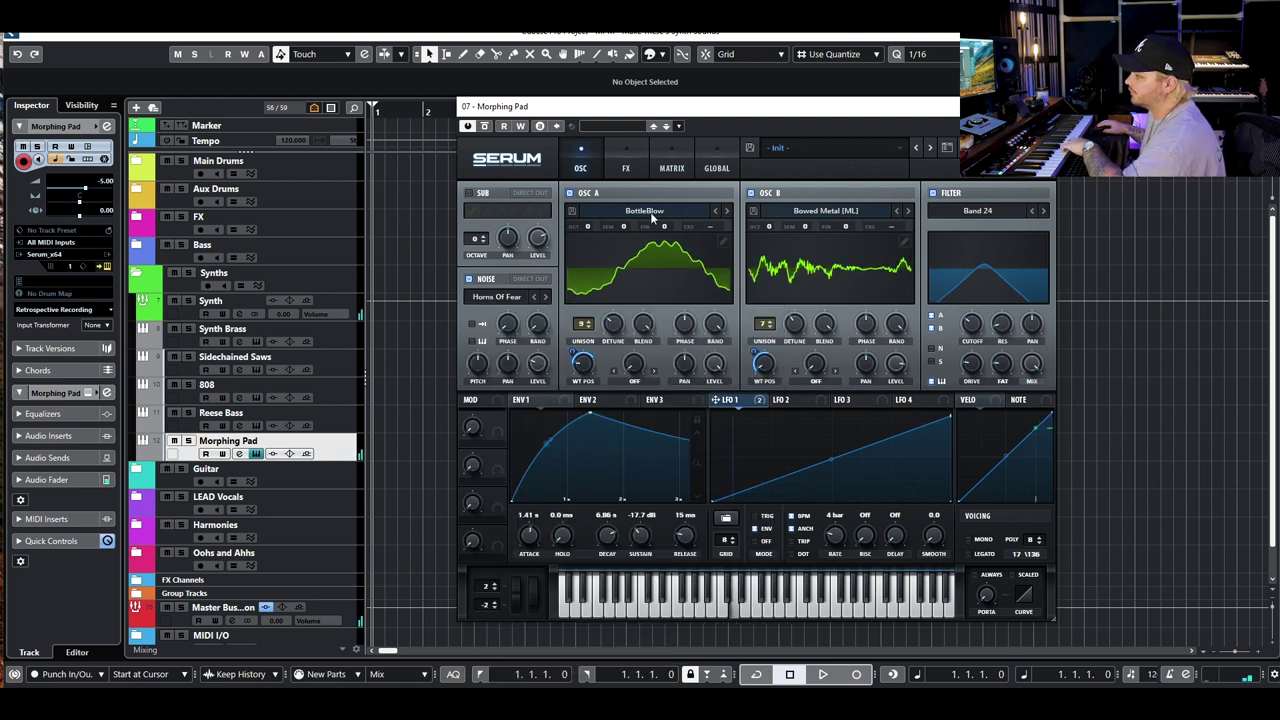
# Change the noise sample to Horrorwind with key tracking enabled, bypassing oscillator A only while auditioning the sound
pyautogui.click(569, 192)
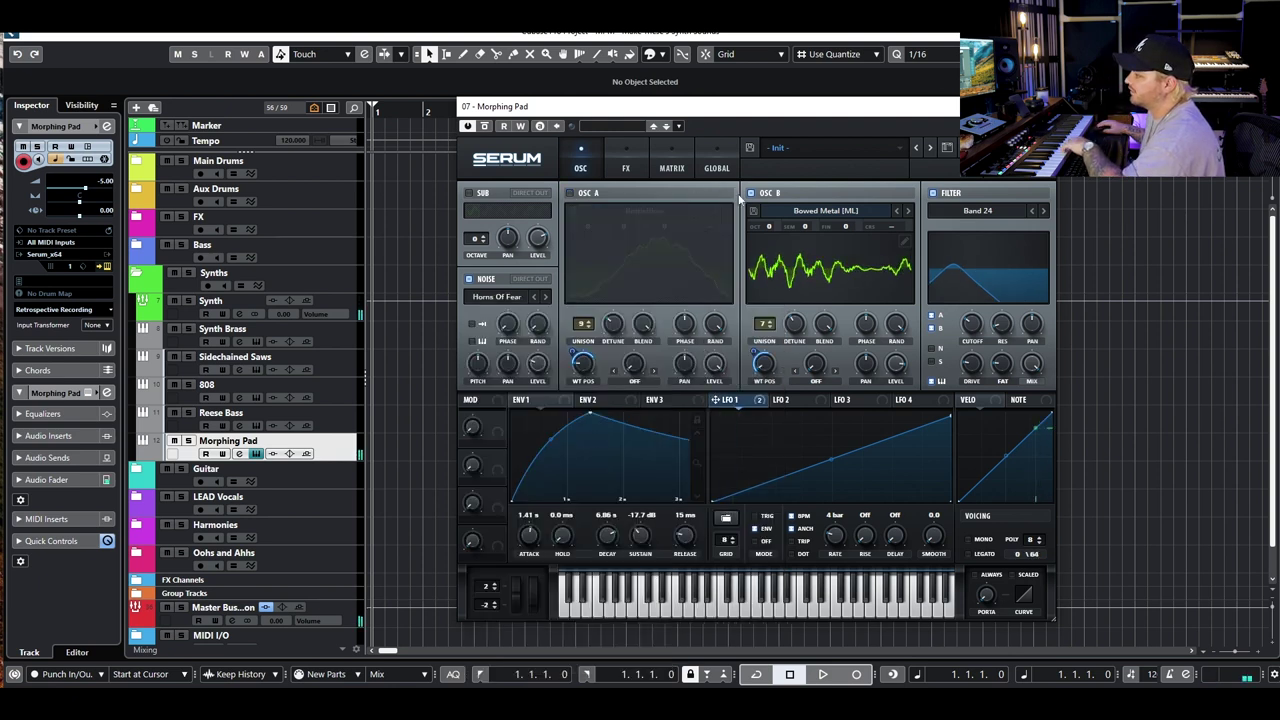
pyautogui.click(545, 298)
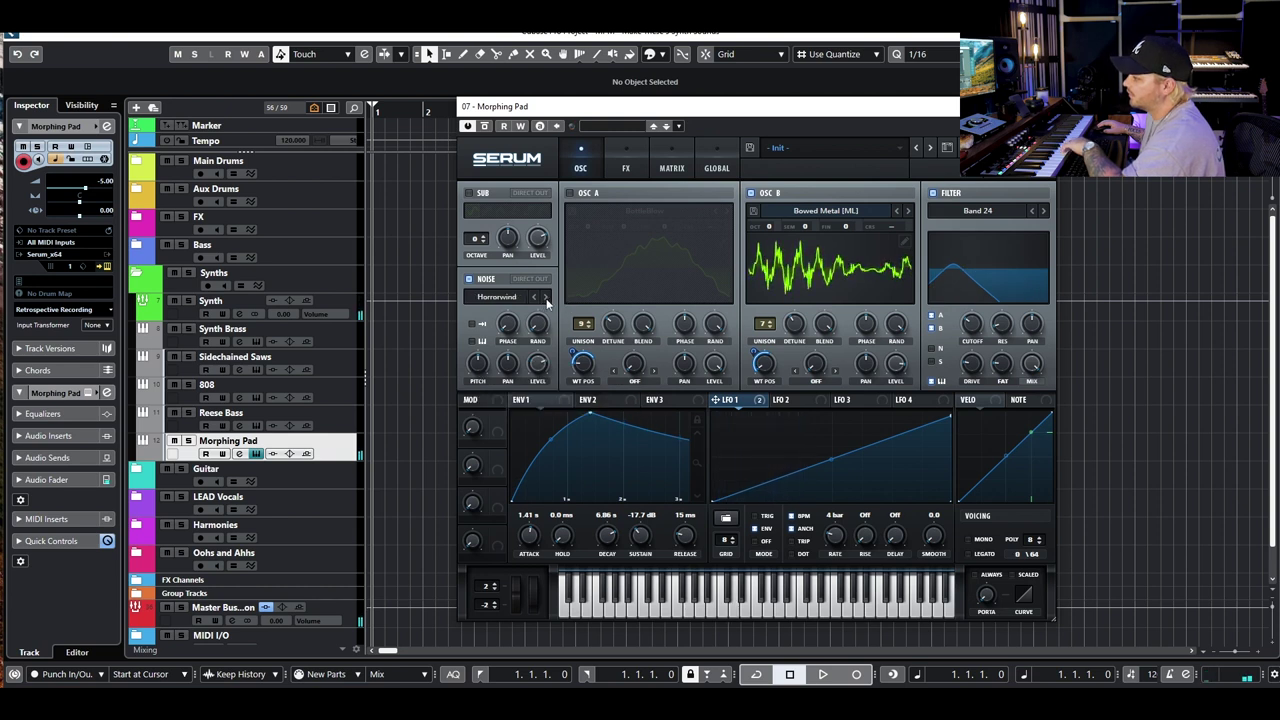
pyautogui.click(483, 369)
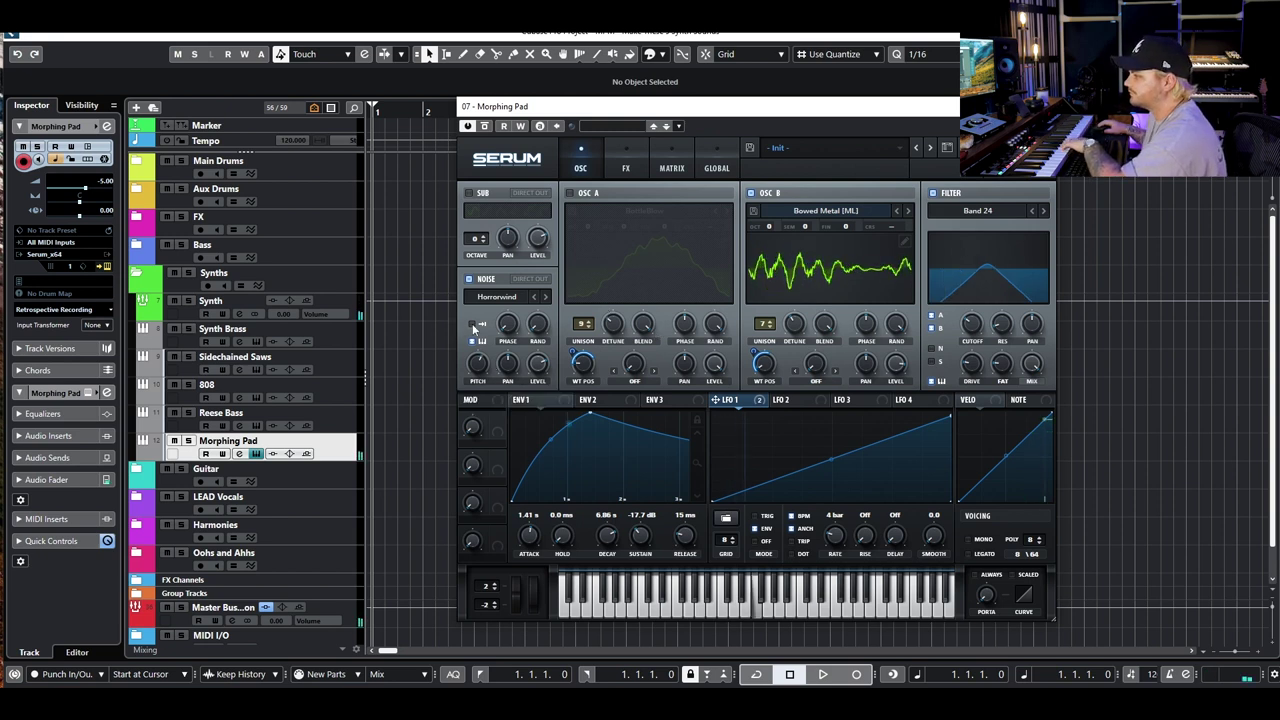
pyautogui.click(570, 194)
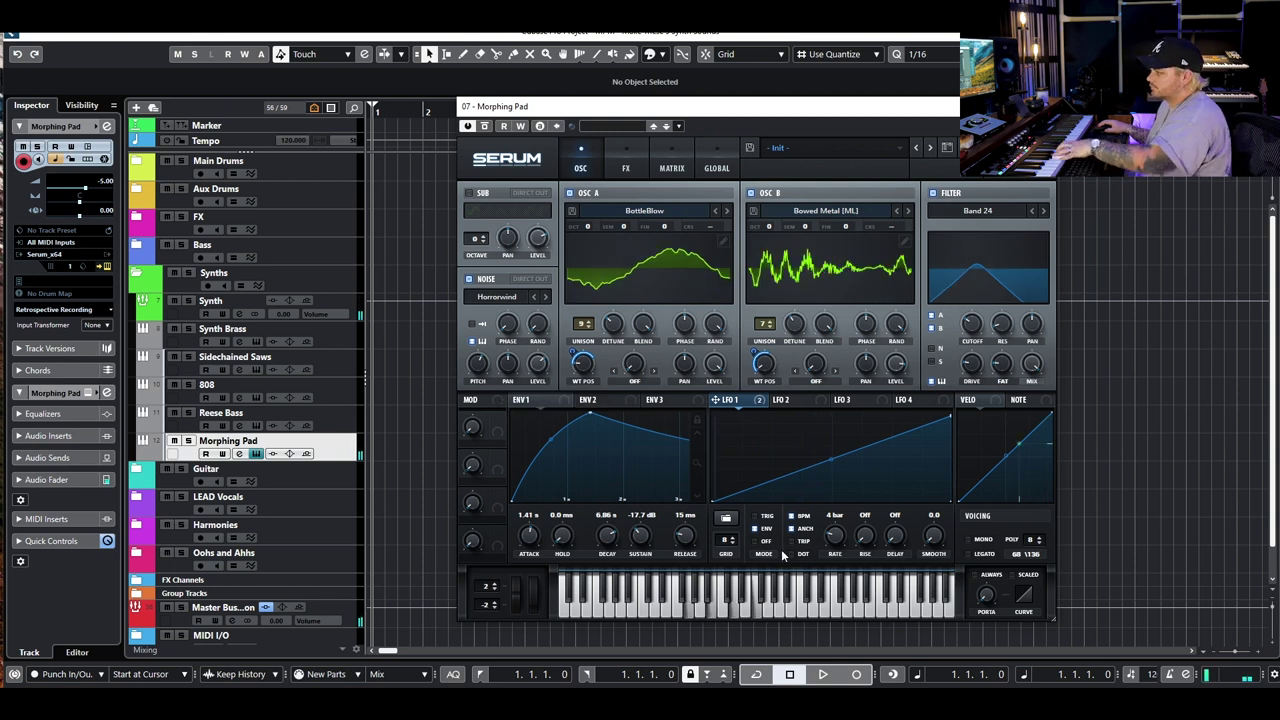
# Route the noise and sub oscillators through the main Band 24 filter
pyautogui.click(626, 168)
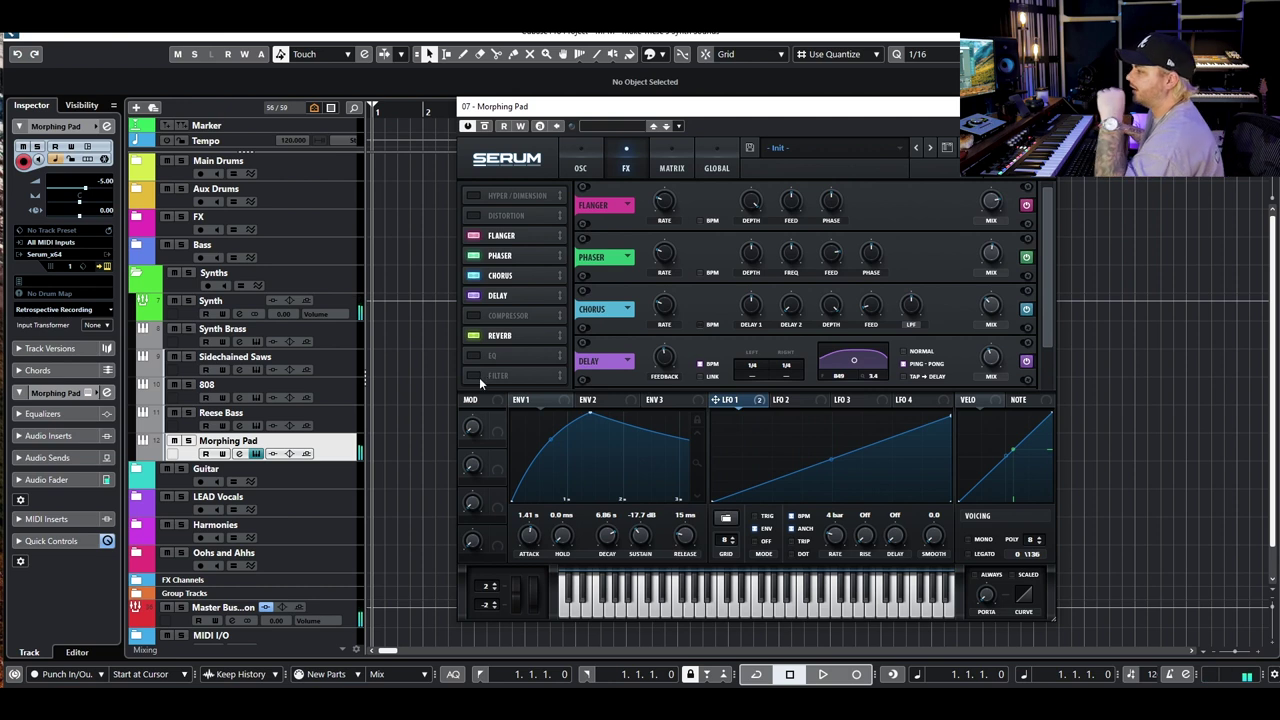
pyautogui.click(580, 168)
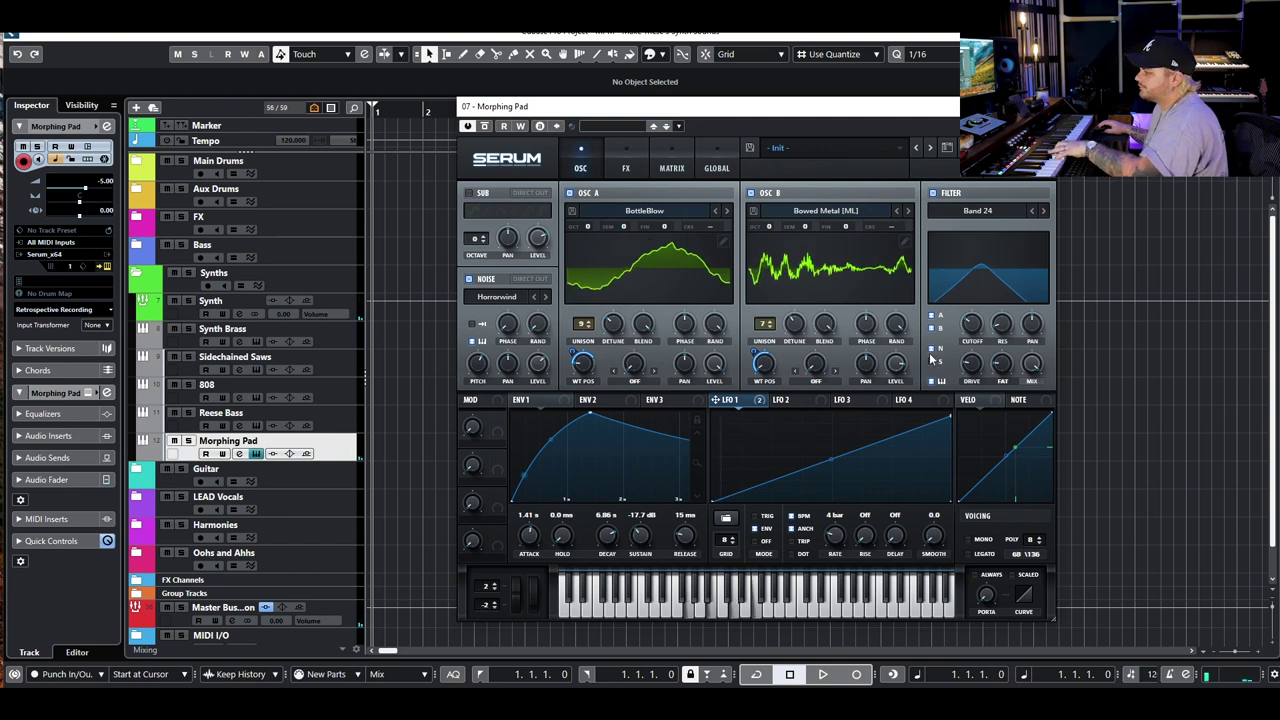
pyautogui.moveTo(530, 383)
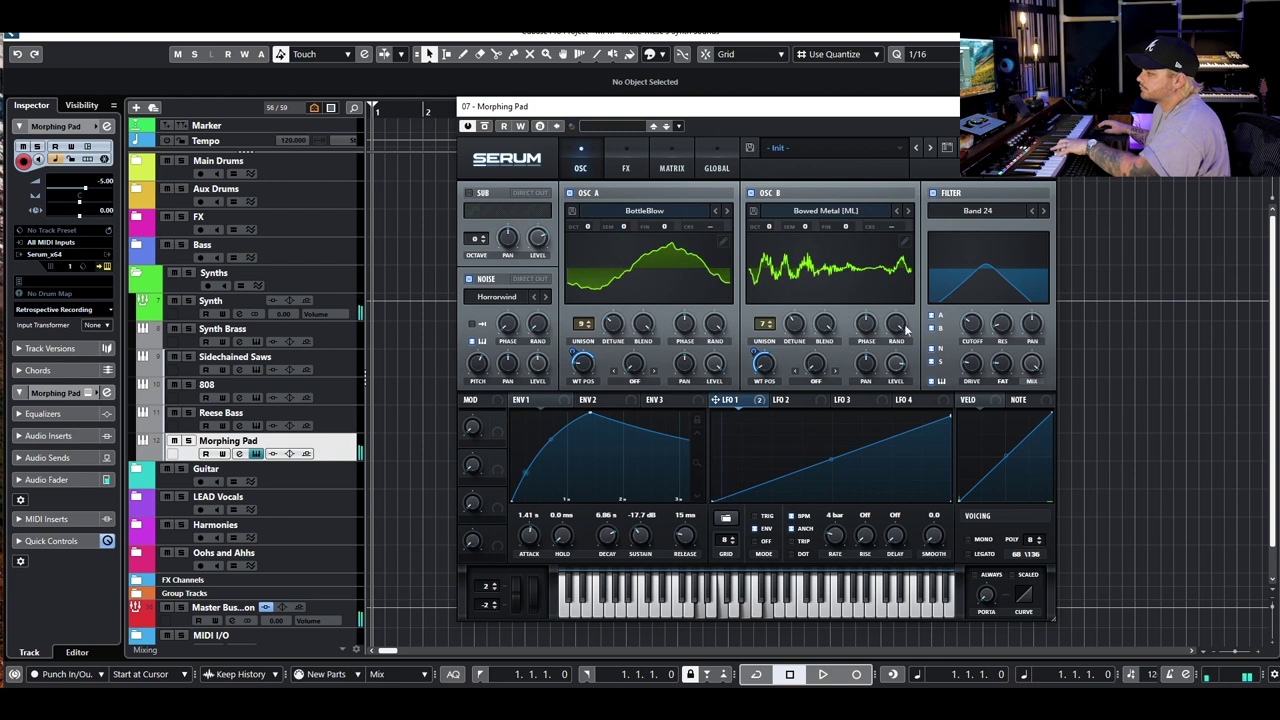
pyautogui.click(626, 168)
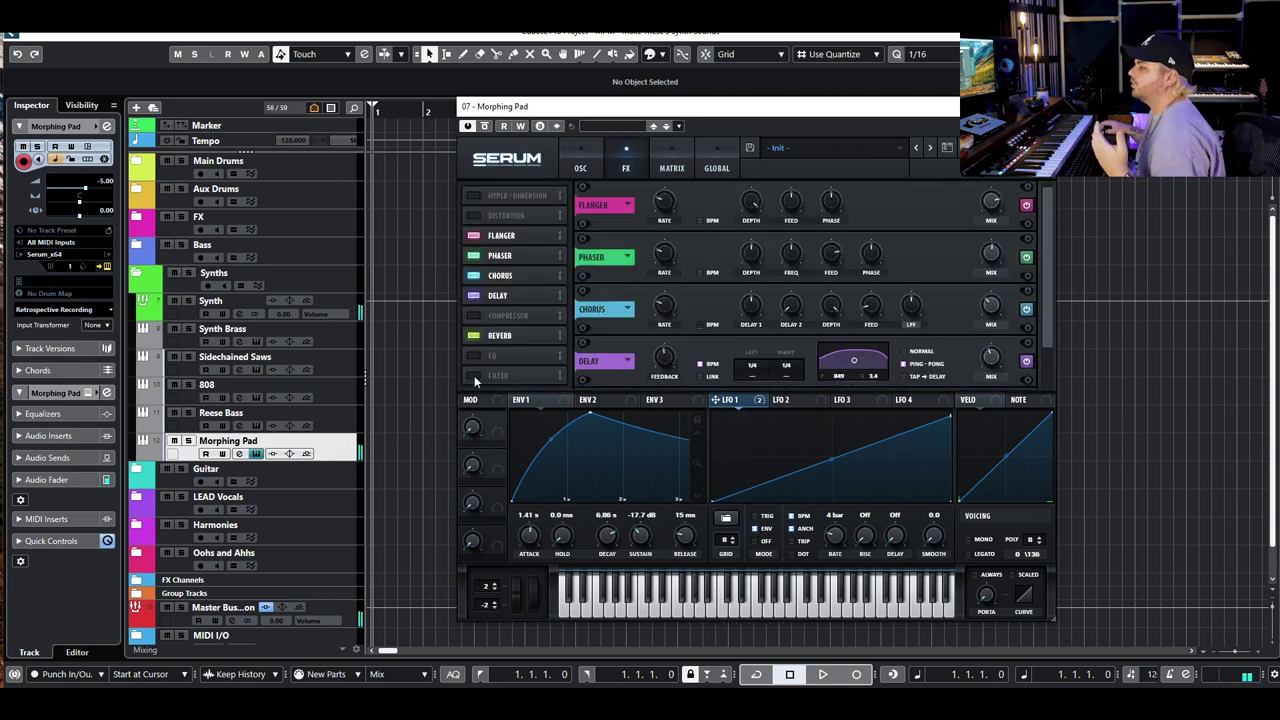
pyautogui.click(580, 168)
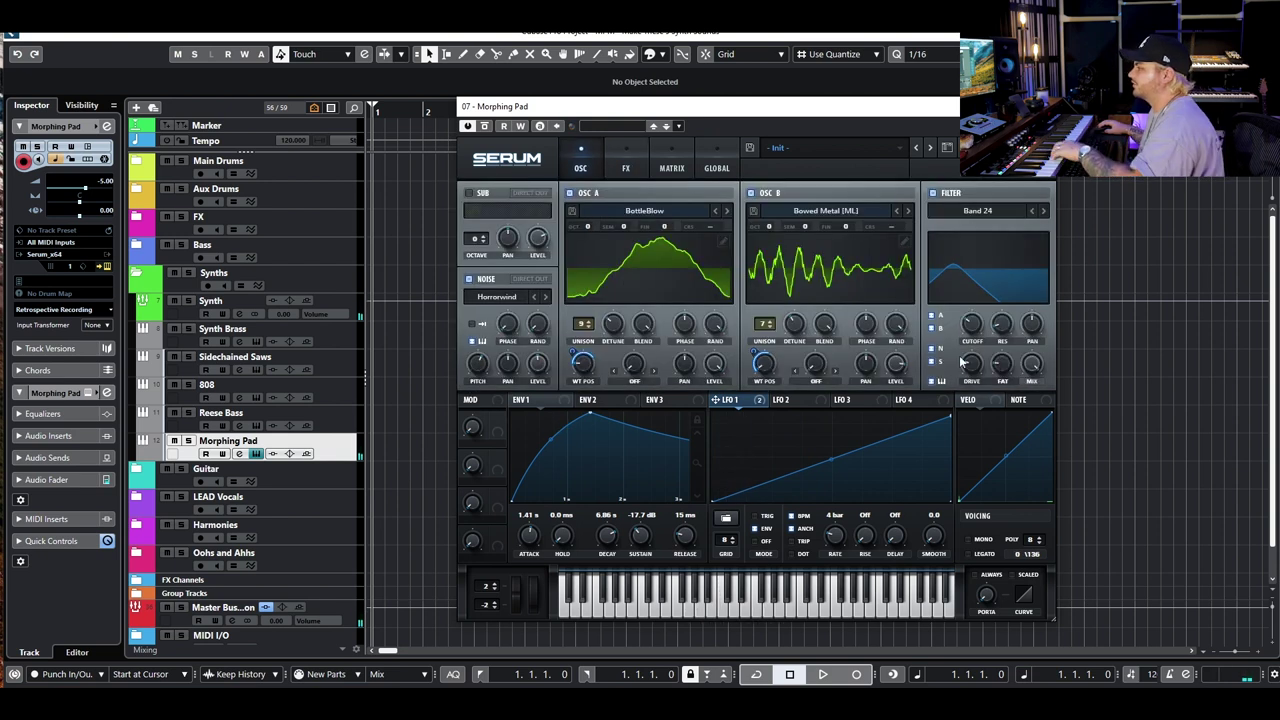
# Add the Filter effect at the end of the effects rack and set its type to MG Low 12
pyautogui.click(626, 168)
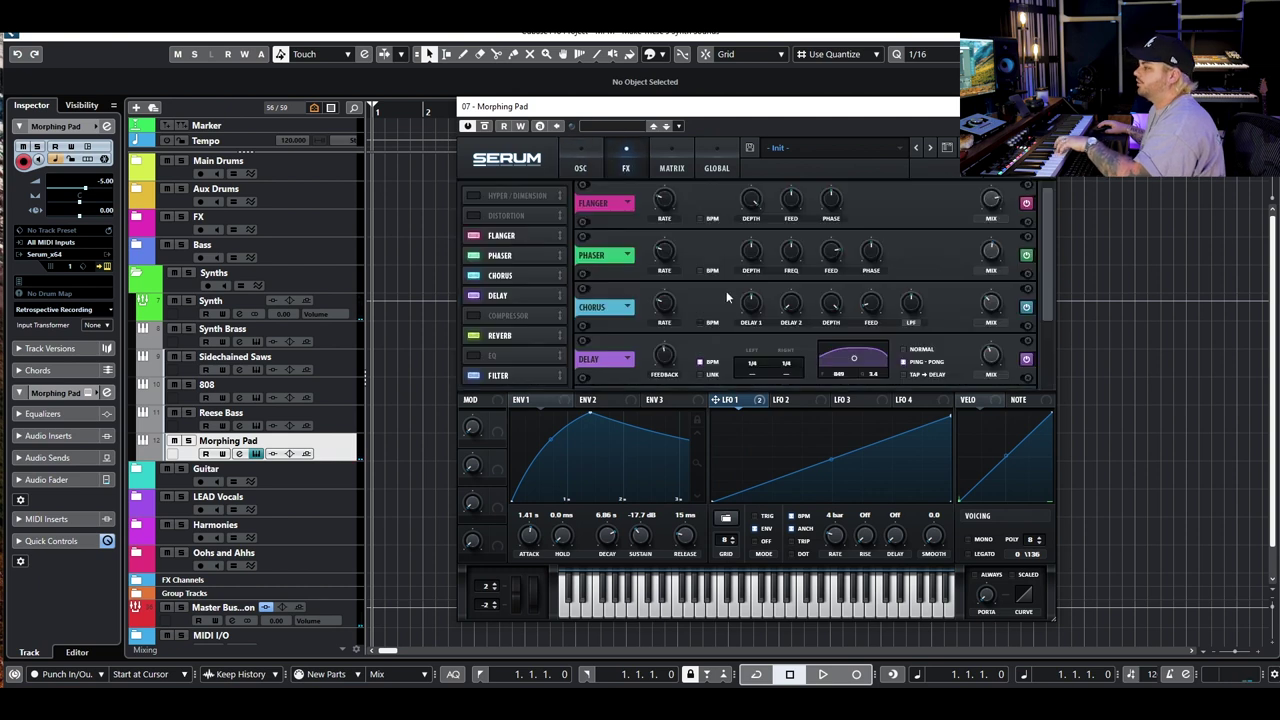
pyautogui.moveTo(1045, 254); pyautogui.dragTo(1045, 314)
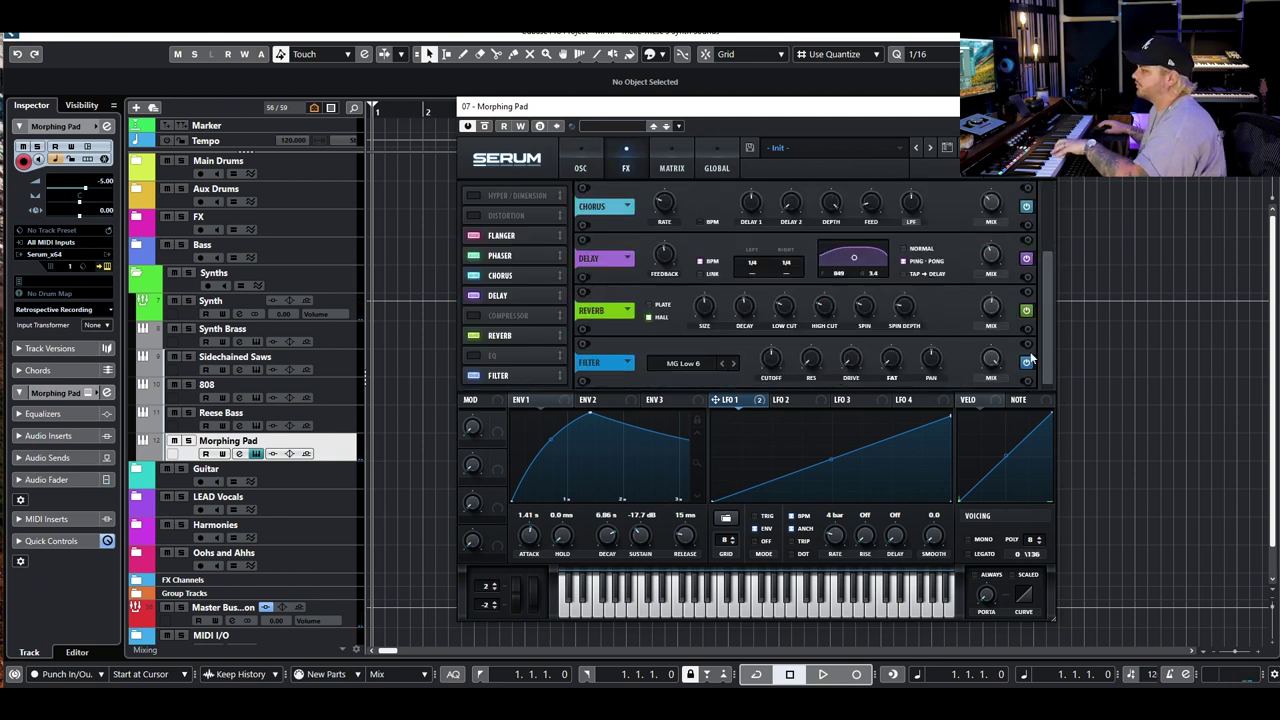
pyautogui.click(734, 364)
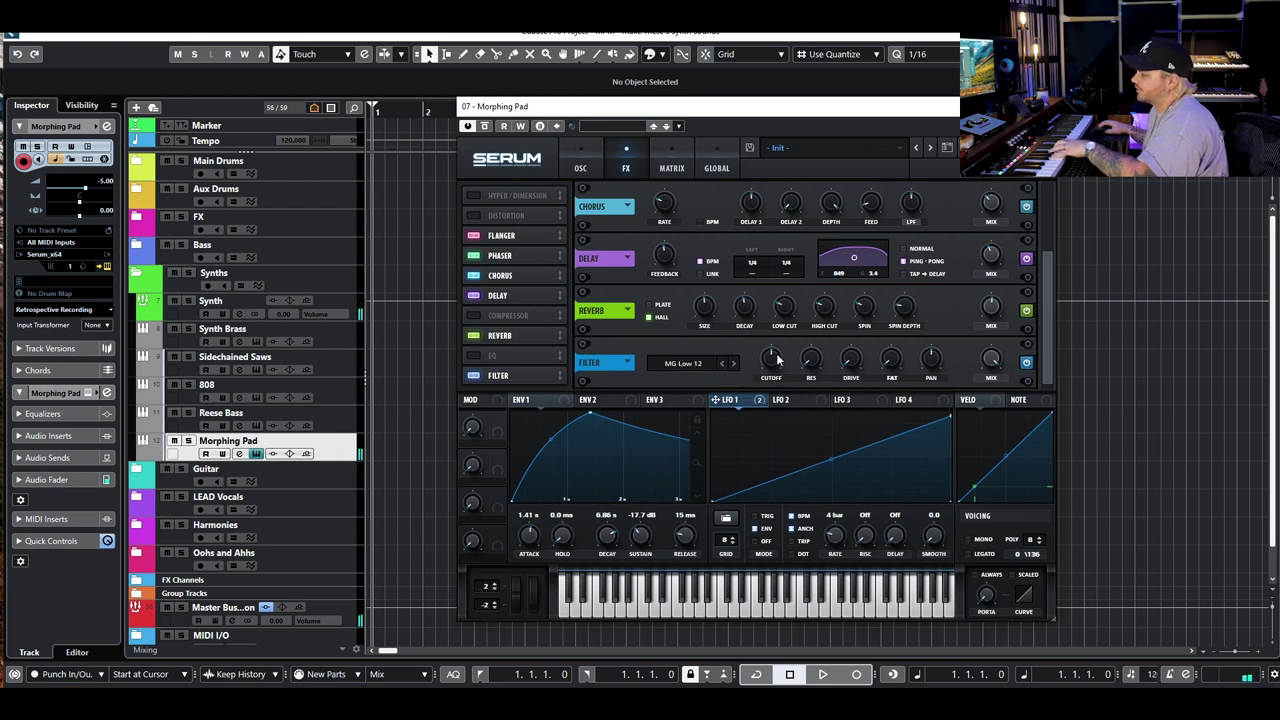
# Add the EQ effect with its low band switched to the high-pass shape, and adjust the Filter effect's cutoff
pyautogui.click(470, 358)
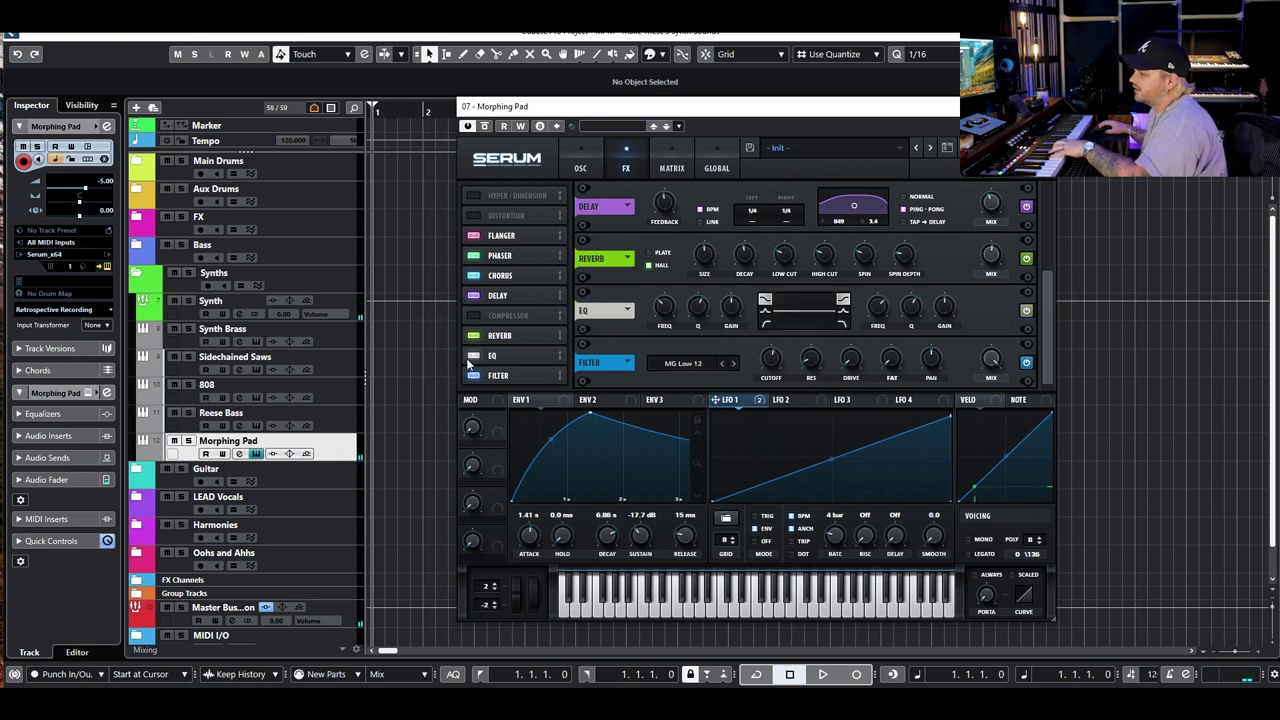
pyautogui.moveTo(788, 318); pyautogui.dragTo(766, 318)
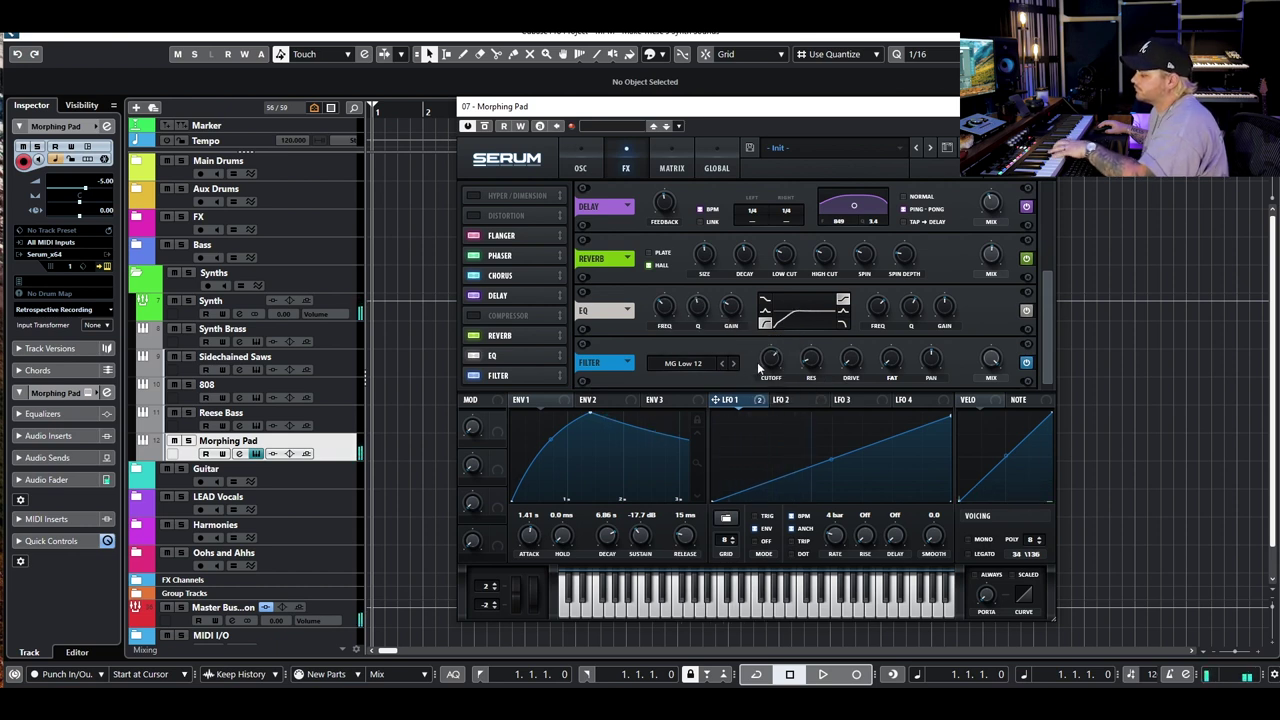
# Set LFO 2's rate to 2 bar and assign it to the pan of the noise oscillator and oscillator B
pyautogui.click(583, 162)
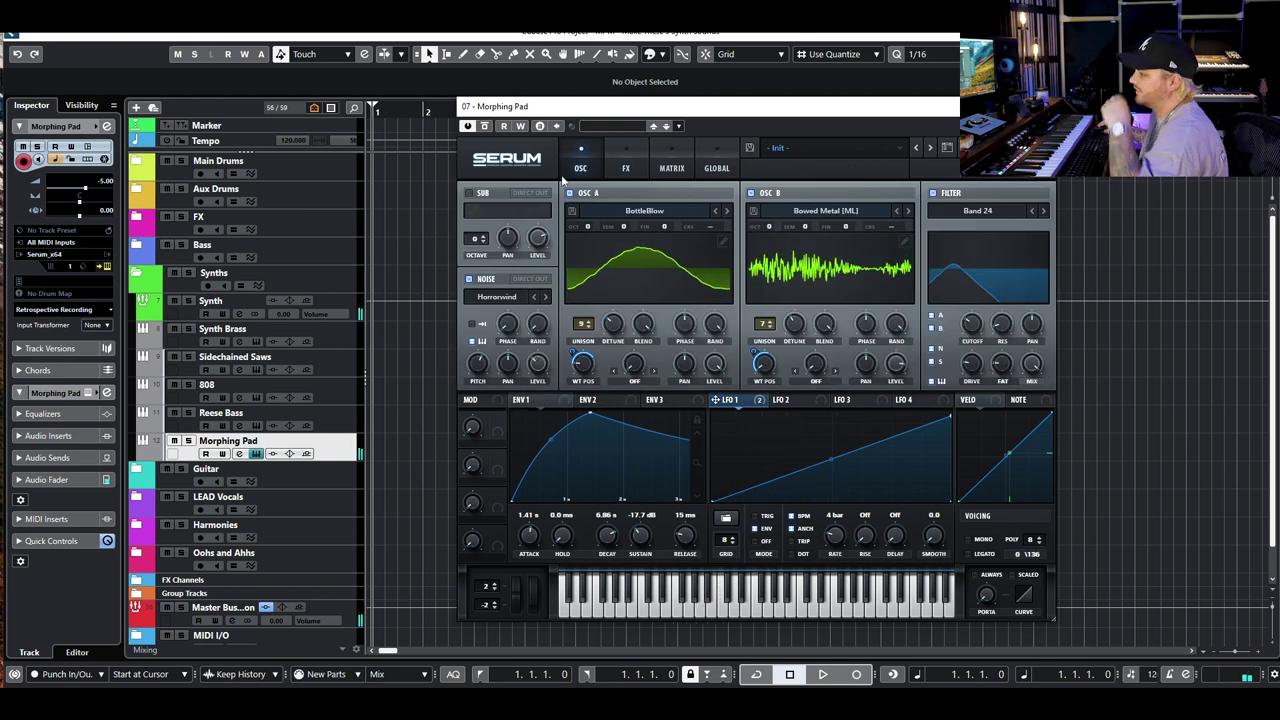
pyautogui.click(796, 400)
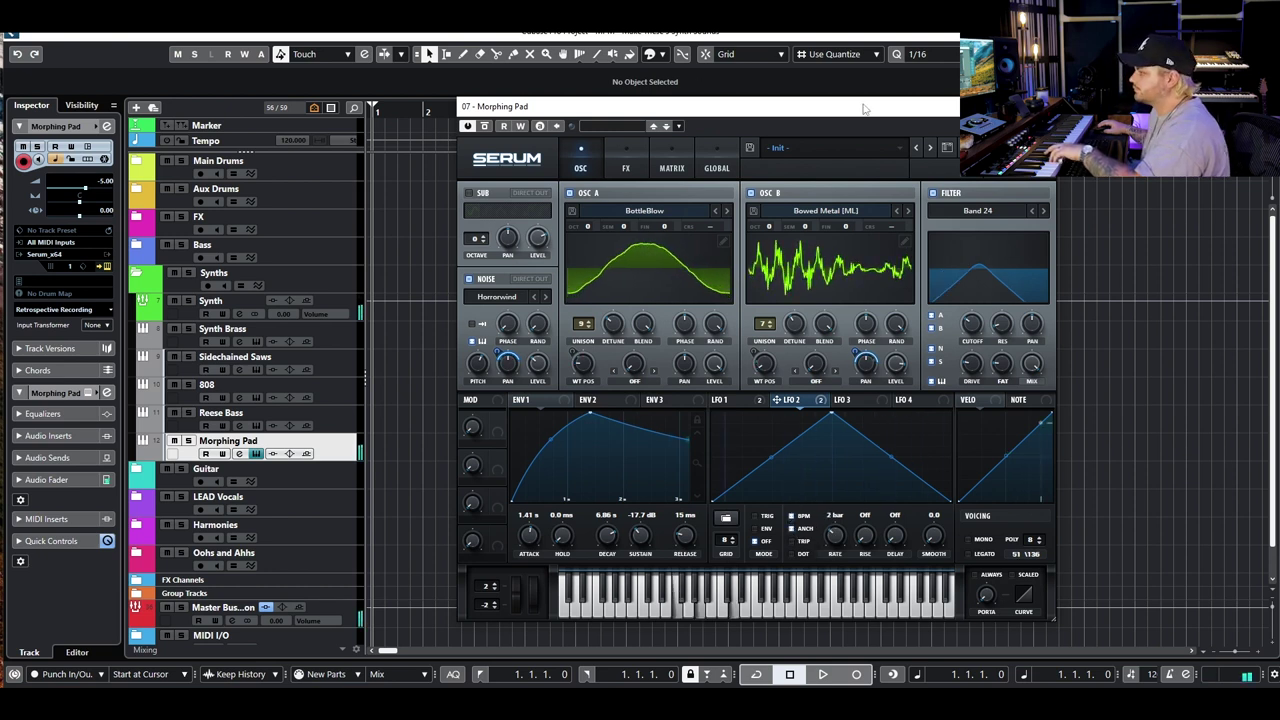
# Enable the sub oscillator and set it to the square waveform
pyautogui.click(468, 193)
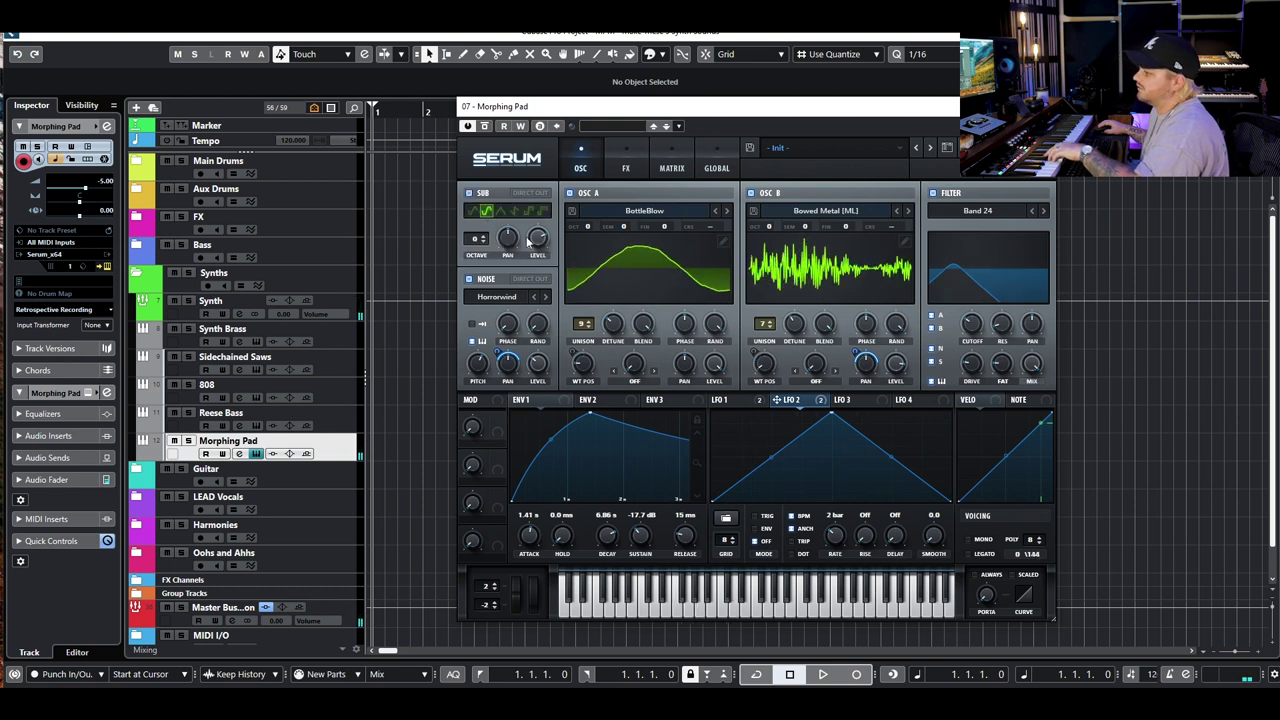
pyautogui.moveTo(533, 246)
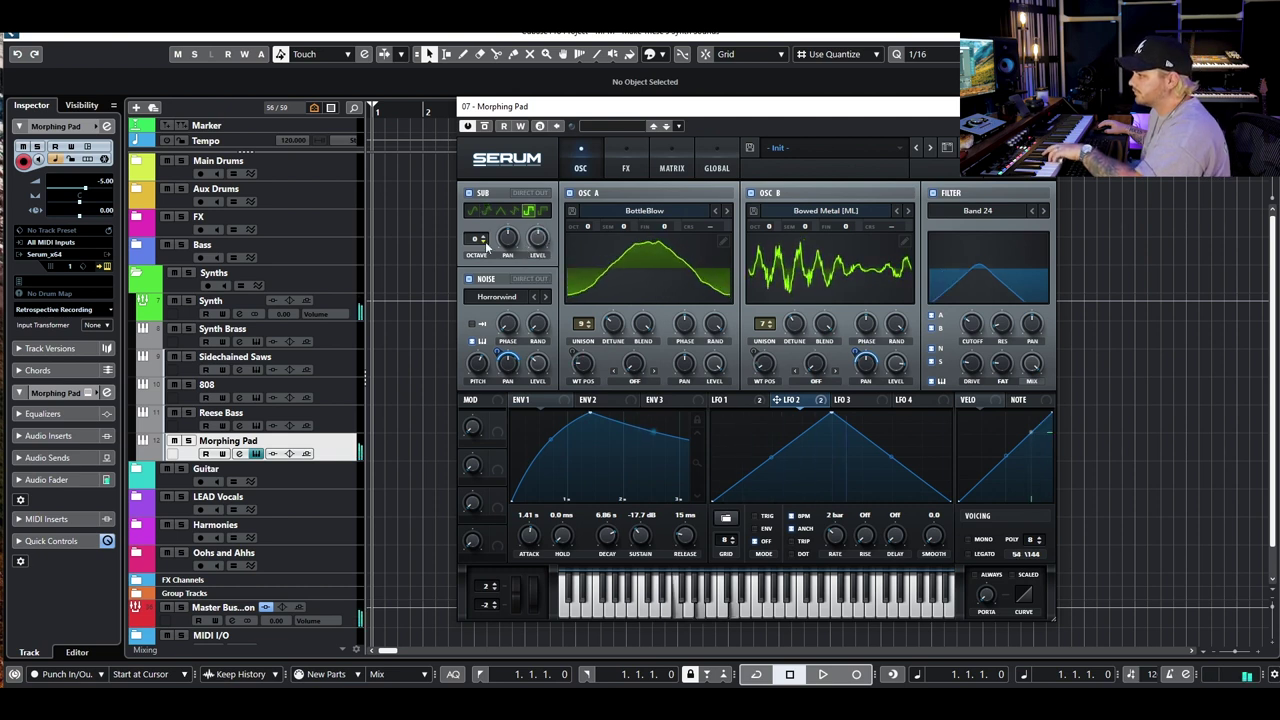
pyautogui.click(485, 238)
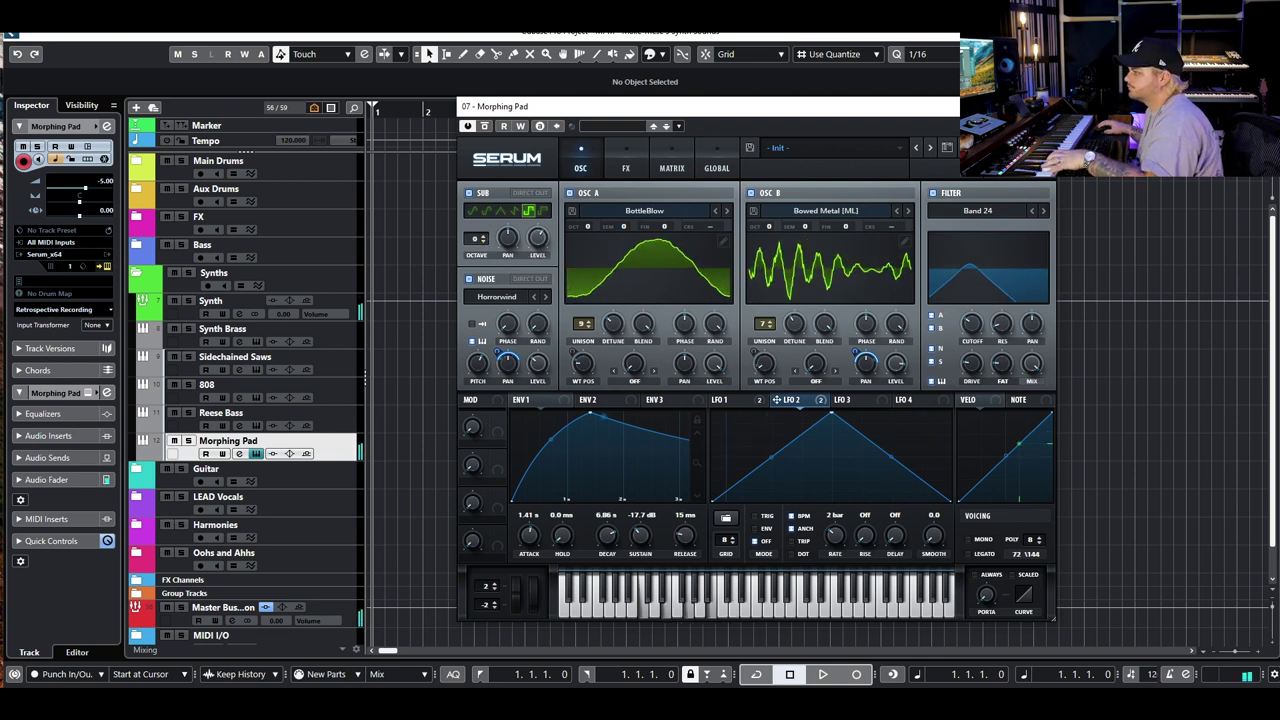
# Review LFO 1's shape and its modulation of both oscillators' wavetable positions
pyautogui.moveTo(931, 193)
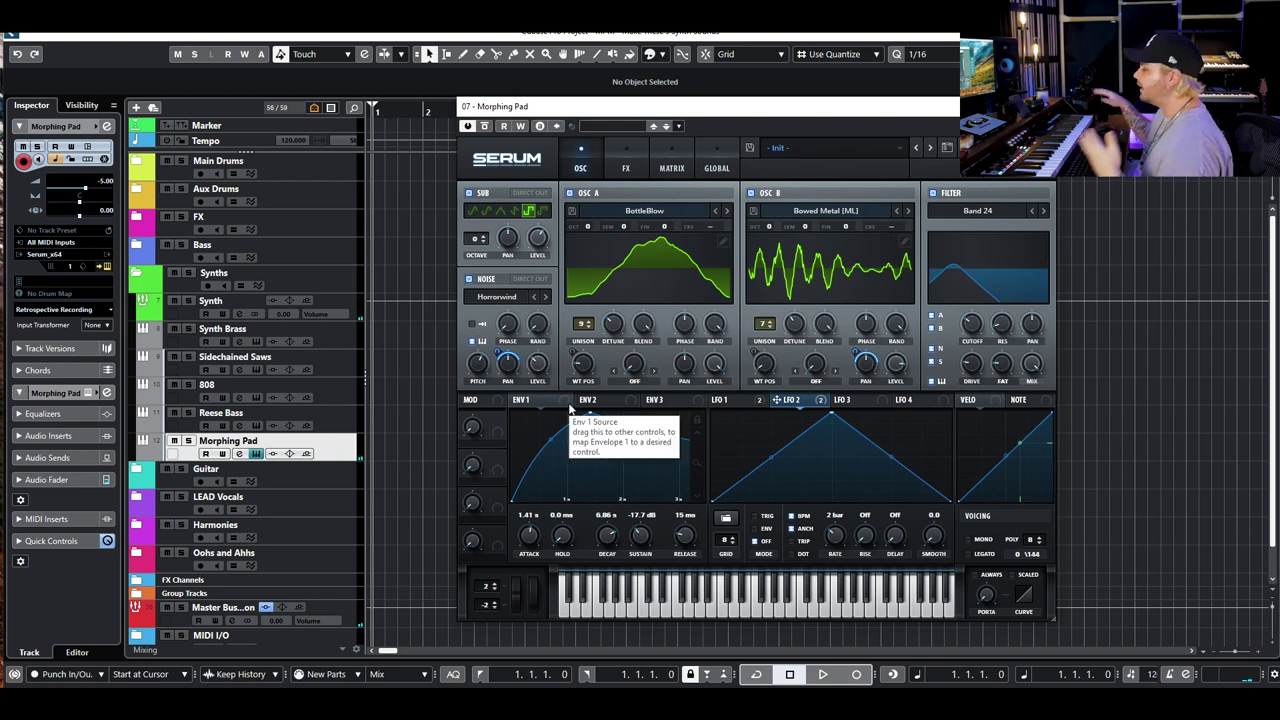
pyautogui.click(750, 401)
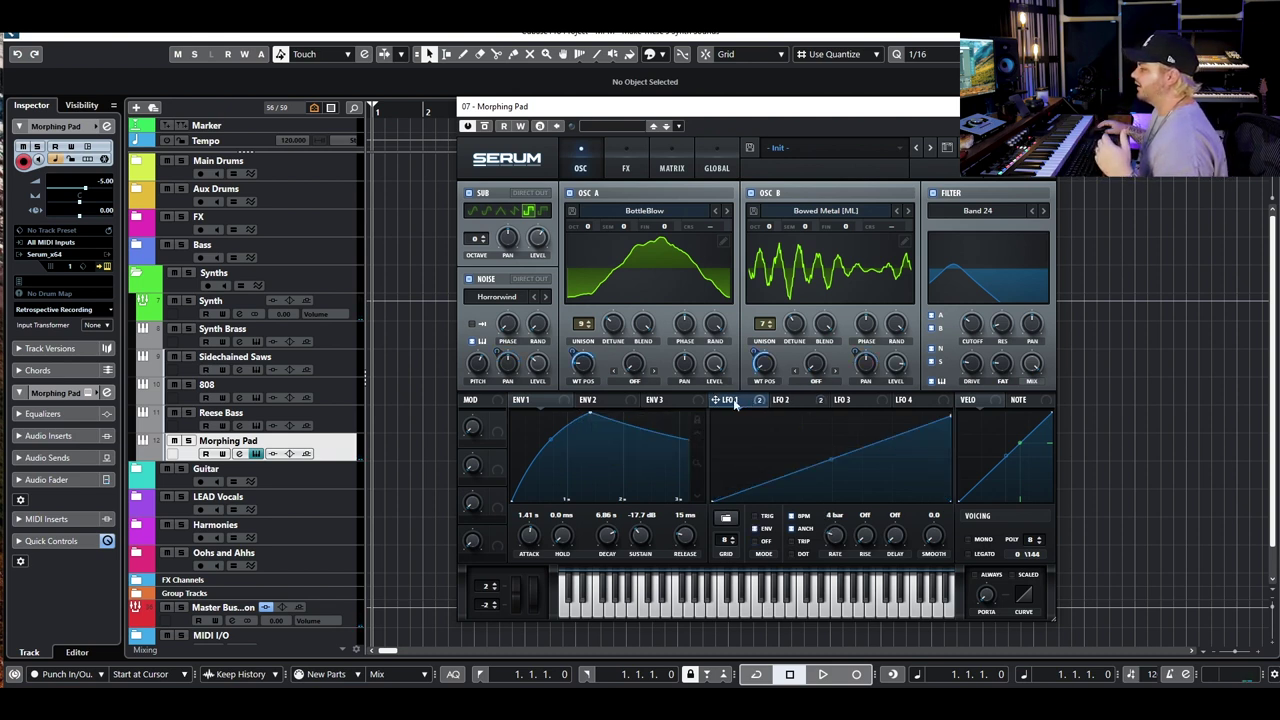
# Bypass all modulation destinations of LFO 1 and LFO 2 to audition the morphing pad without movement
pyautogui.click(818, 402)
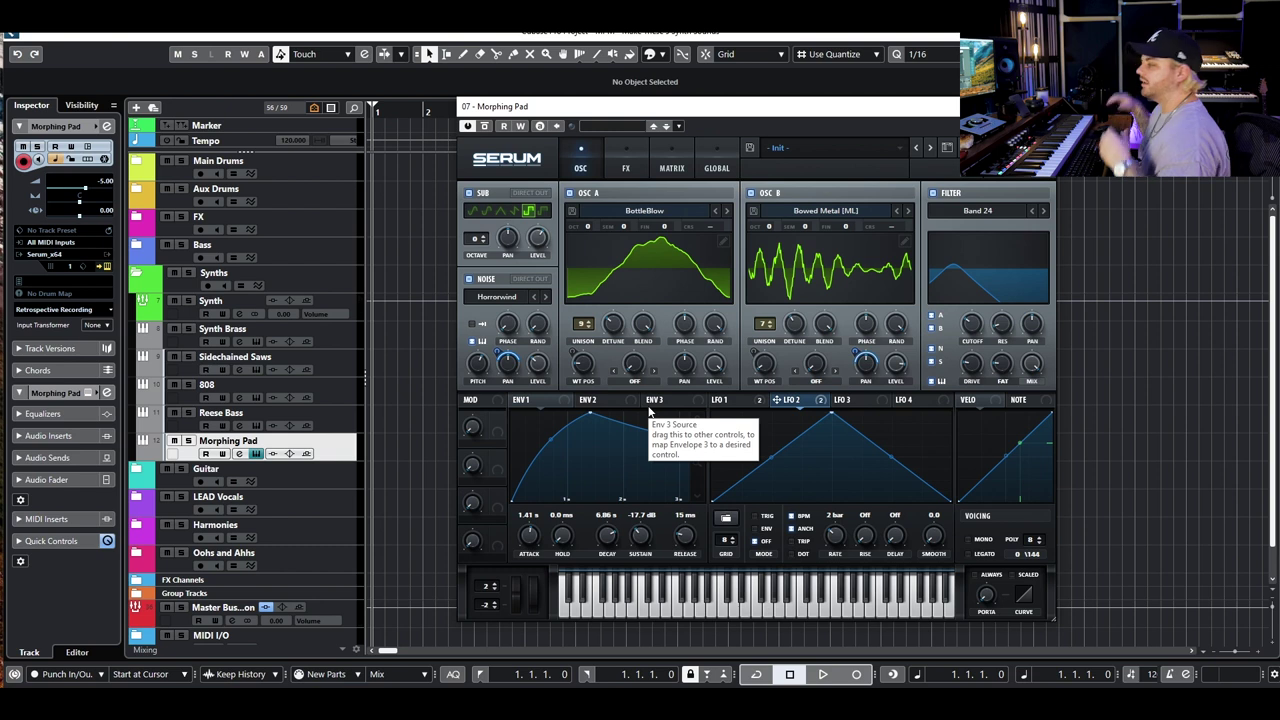
pyautogui.click(722, 399)
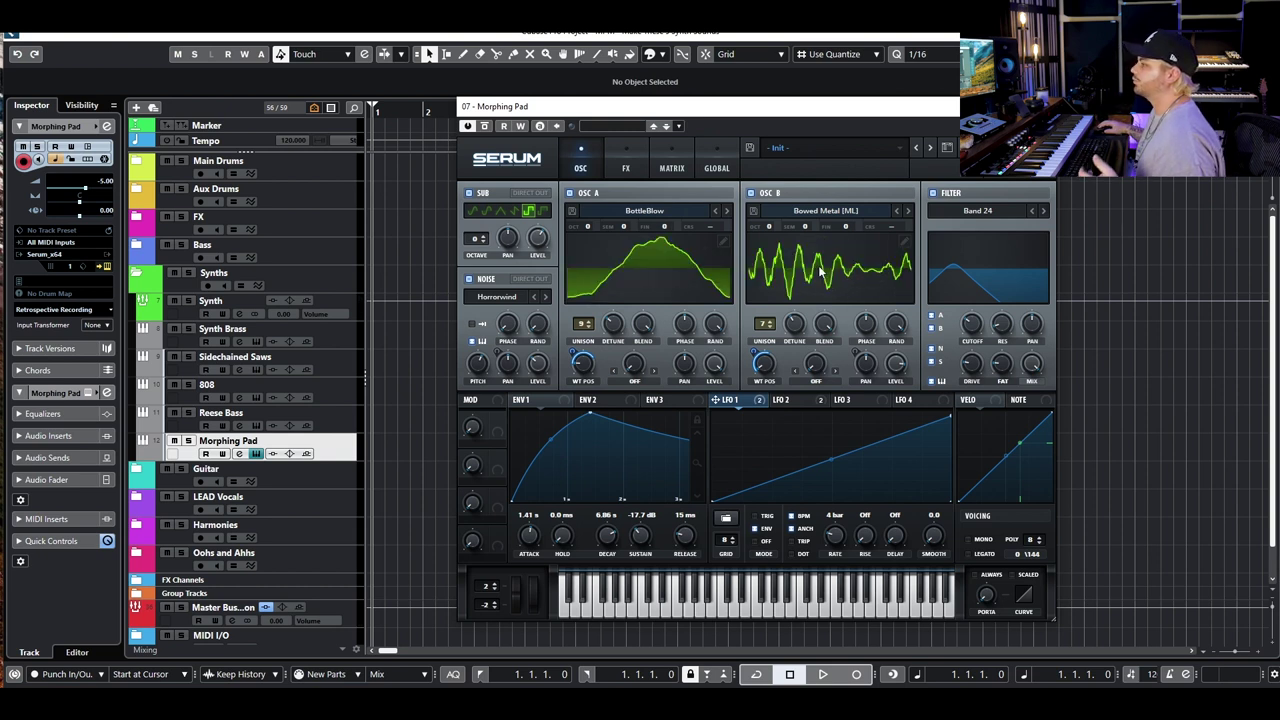
pyautogui.click(757, 402)
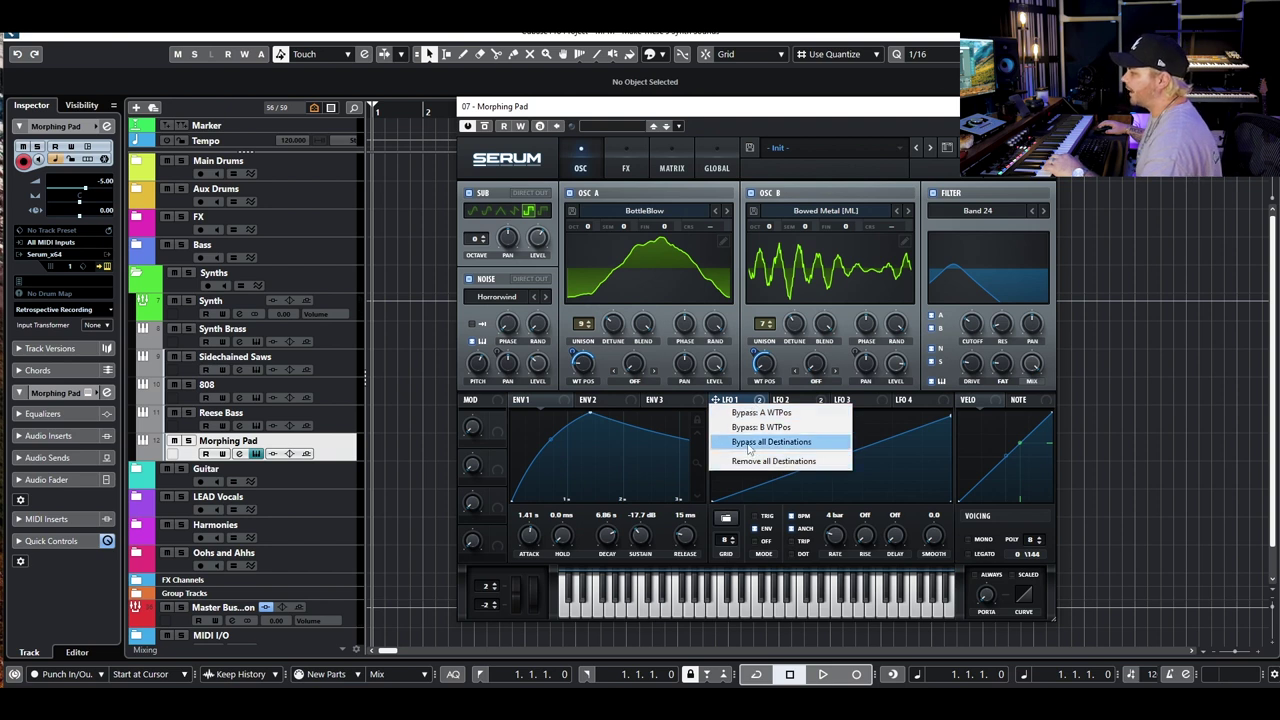
pyautogui.click(748, 442)
pyautogui.click(820, 400)
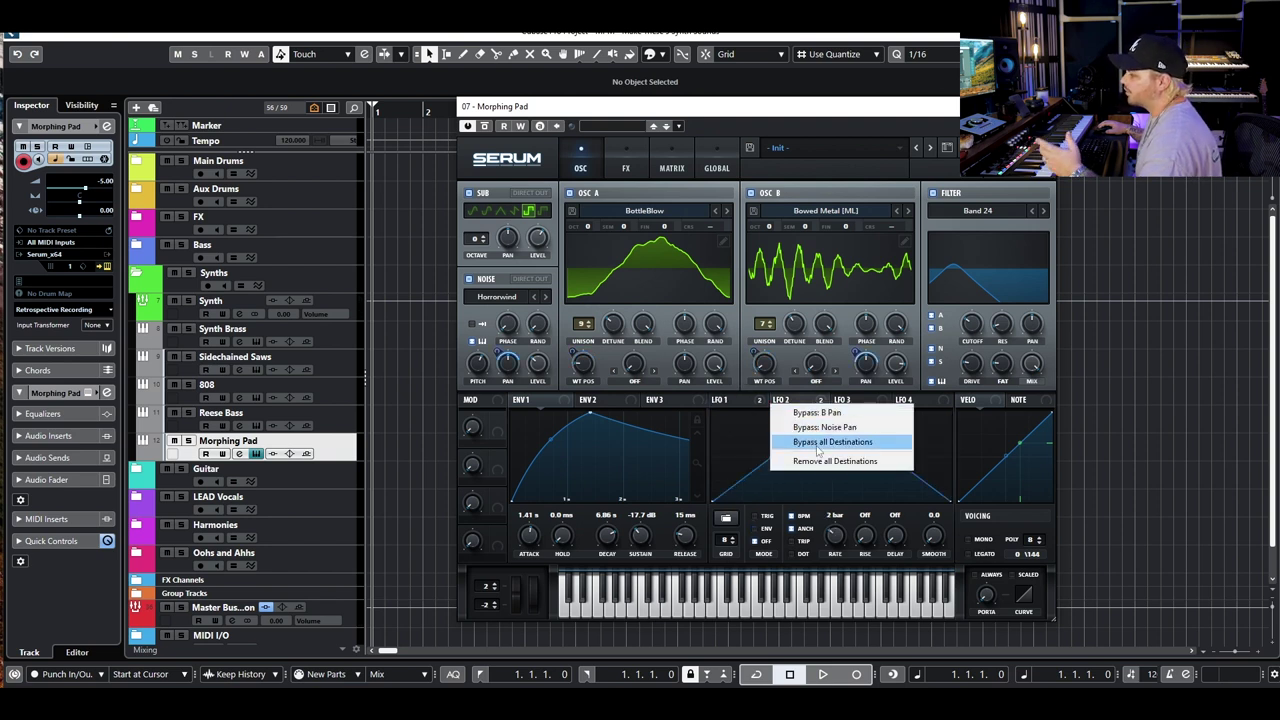
pyautogui.click(818, 445)
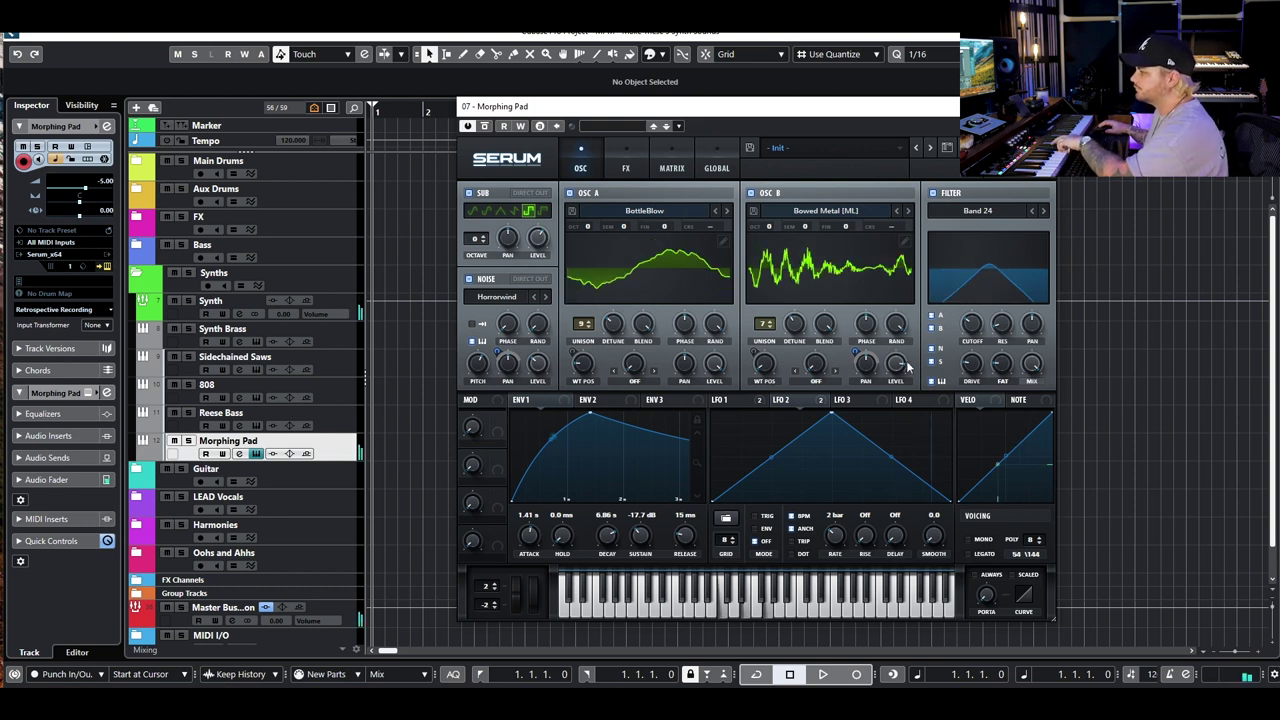
# Reactivate all bypassed destinations of LFO 2 and LFO 1, and close the Morphing Pad's synth window
pyautogui.rightClick(798, 400)
pyautogui.click(811, 441)
pyautogui.rightClick(732, 400)
pyautogui.click(790, 442)
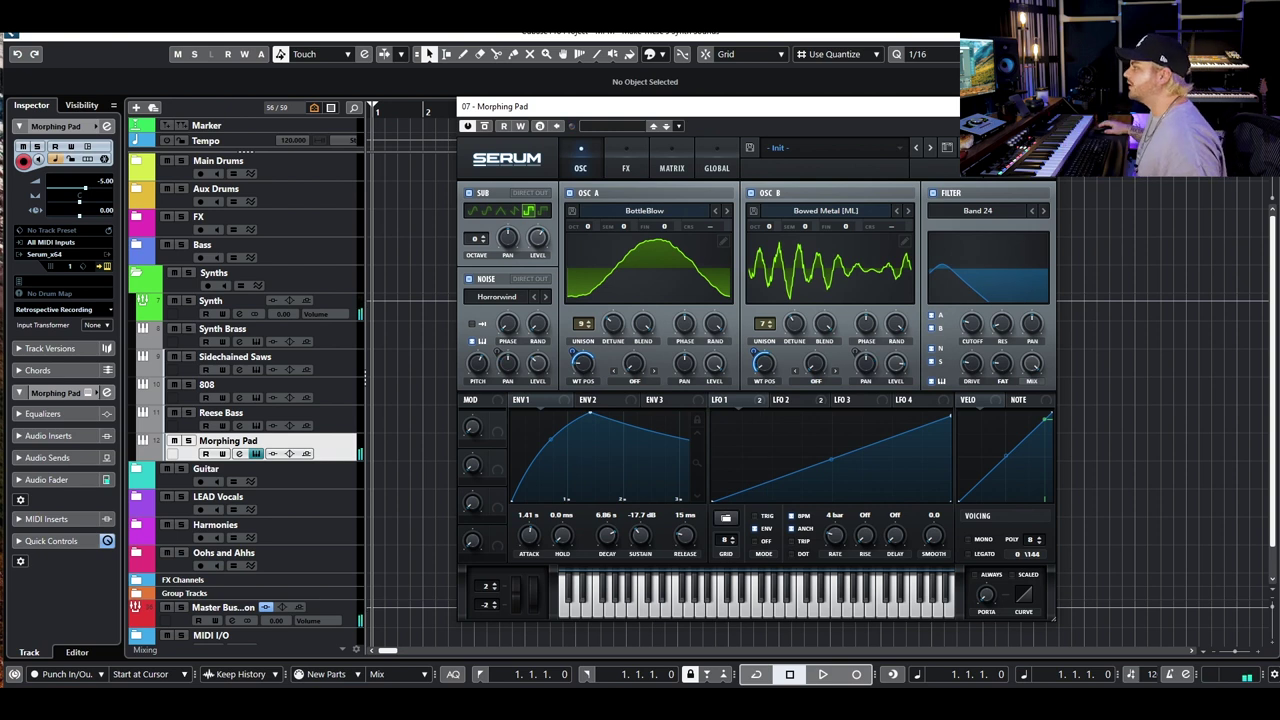
pyautogui.hotkey('ctrl', 'w')
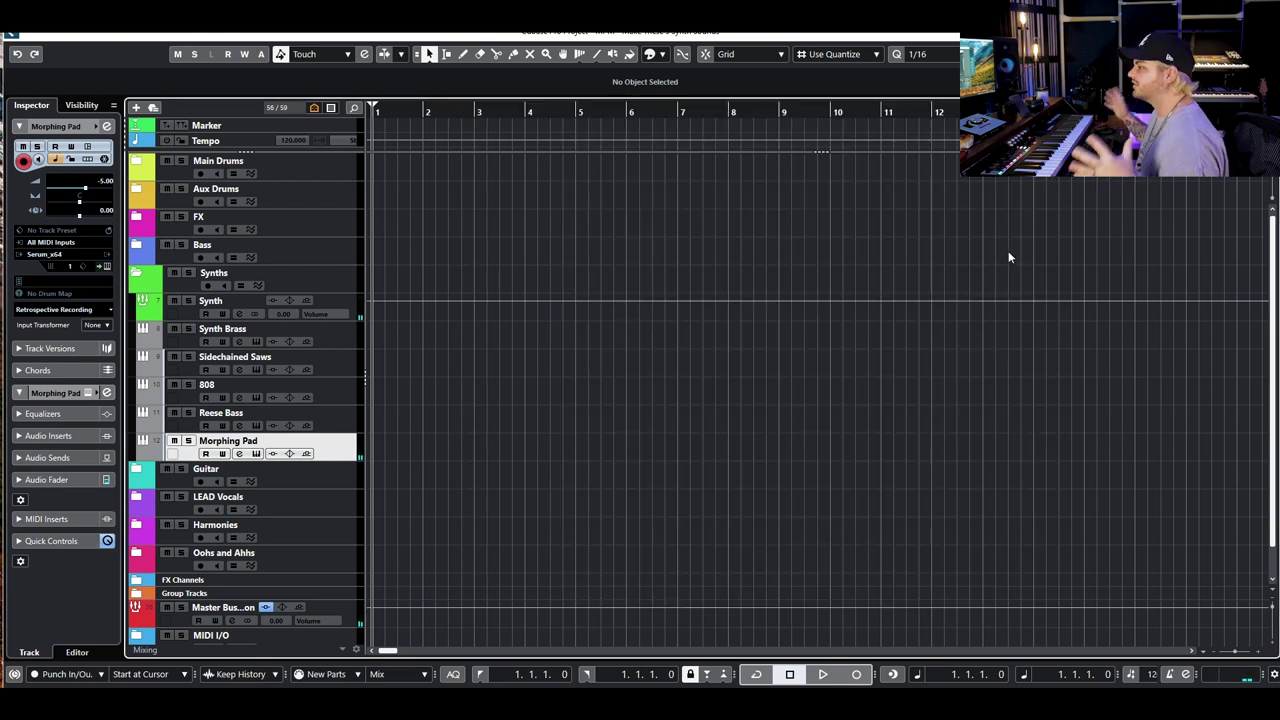